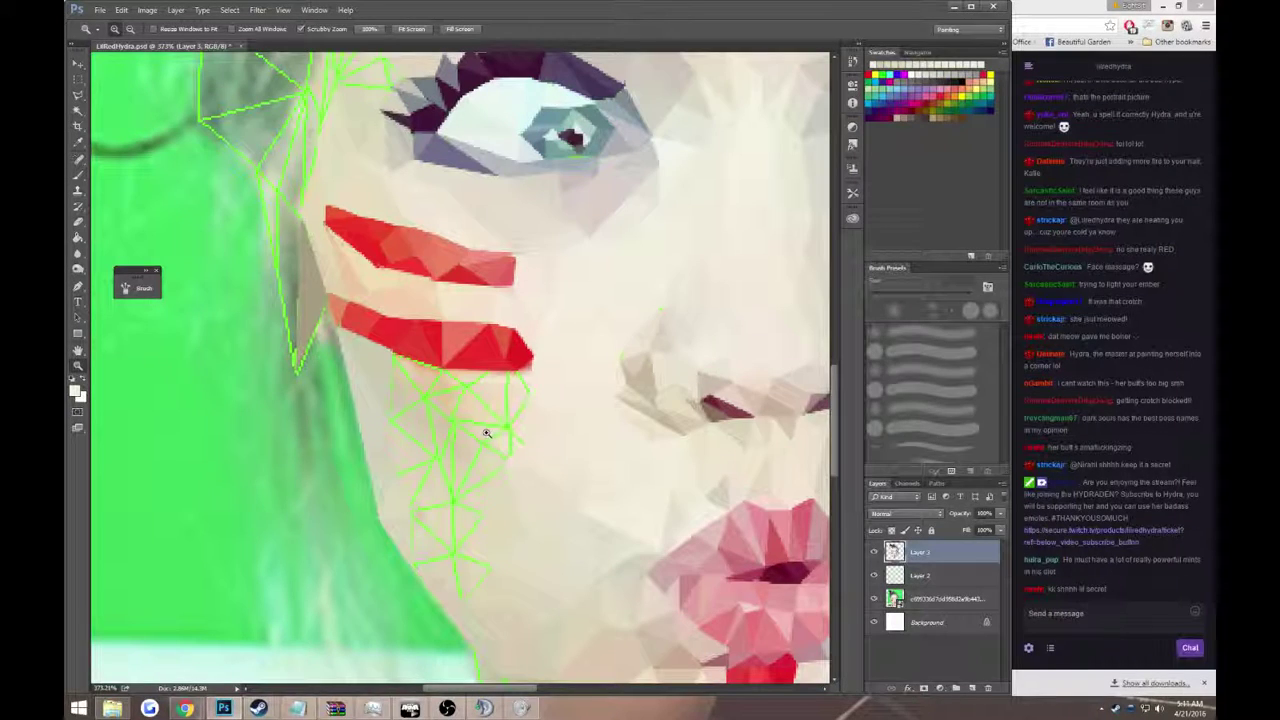
- Select a small triangle just below the red stripe and fill it with the current colour
{"action": "key", "text": "l"}
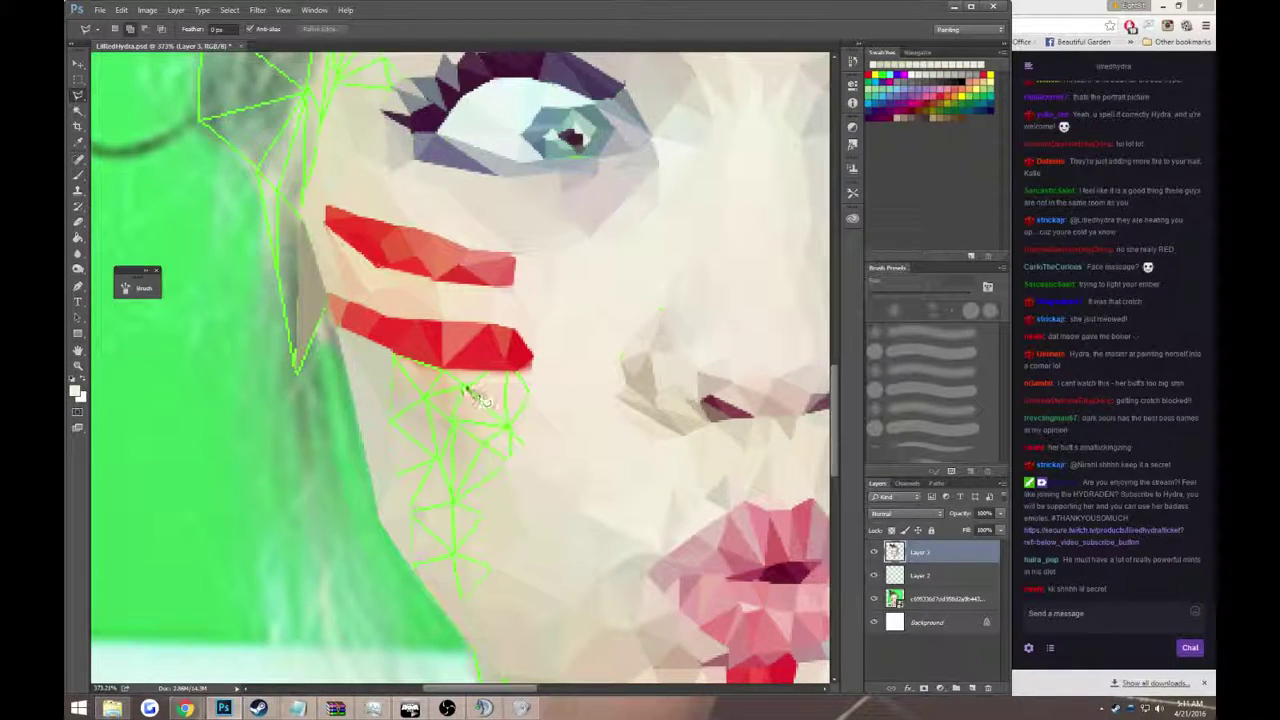
{"action": "left_click_drag", "start_coordinate": [468, 390], "coordinate": [495, 375]}
{"action": "left_click_drag", "start_coordinate": [511, 428], "coordinate": [495, 392]}
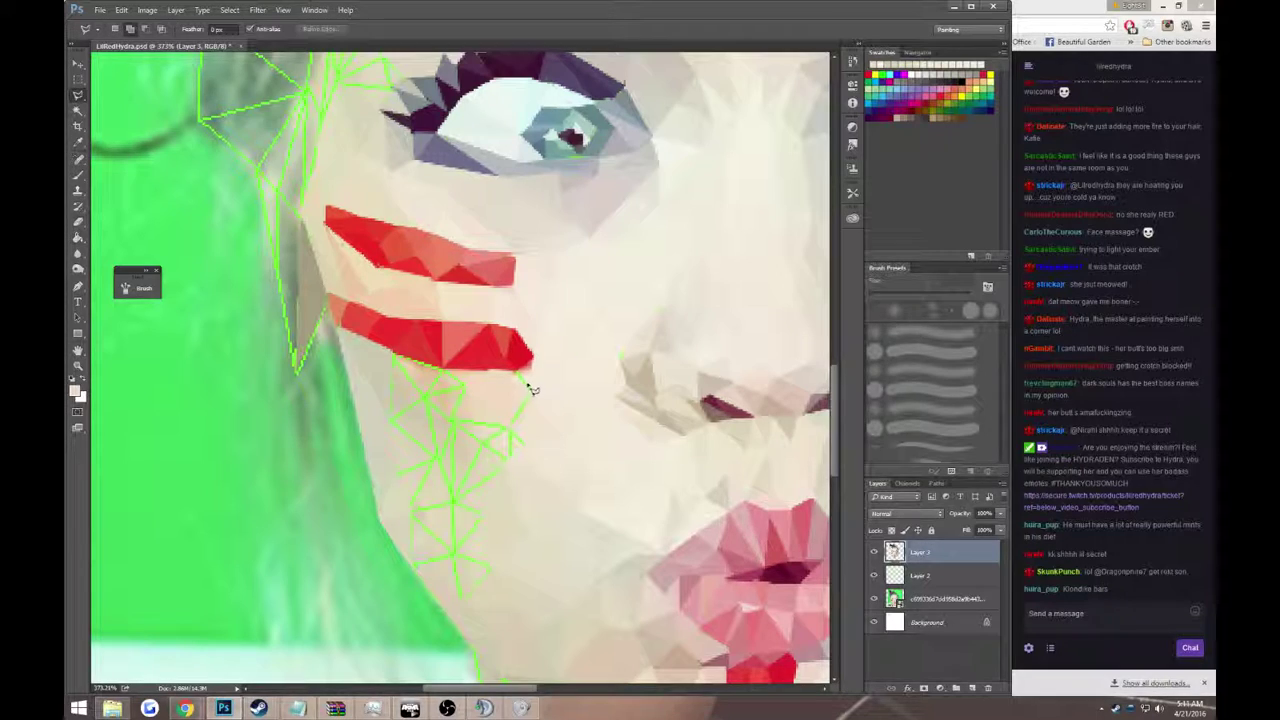
{"action": "left_click_drag", "start_coordinate": [527, 385], "coordinate": [515, 378]}
{"action": "key", "text": "g"}
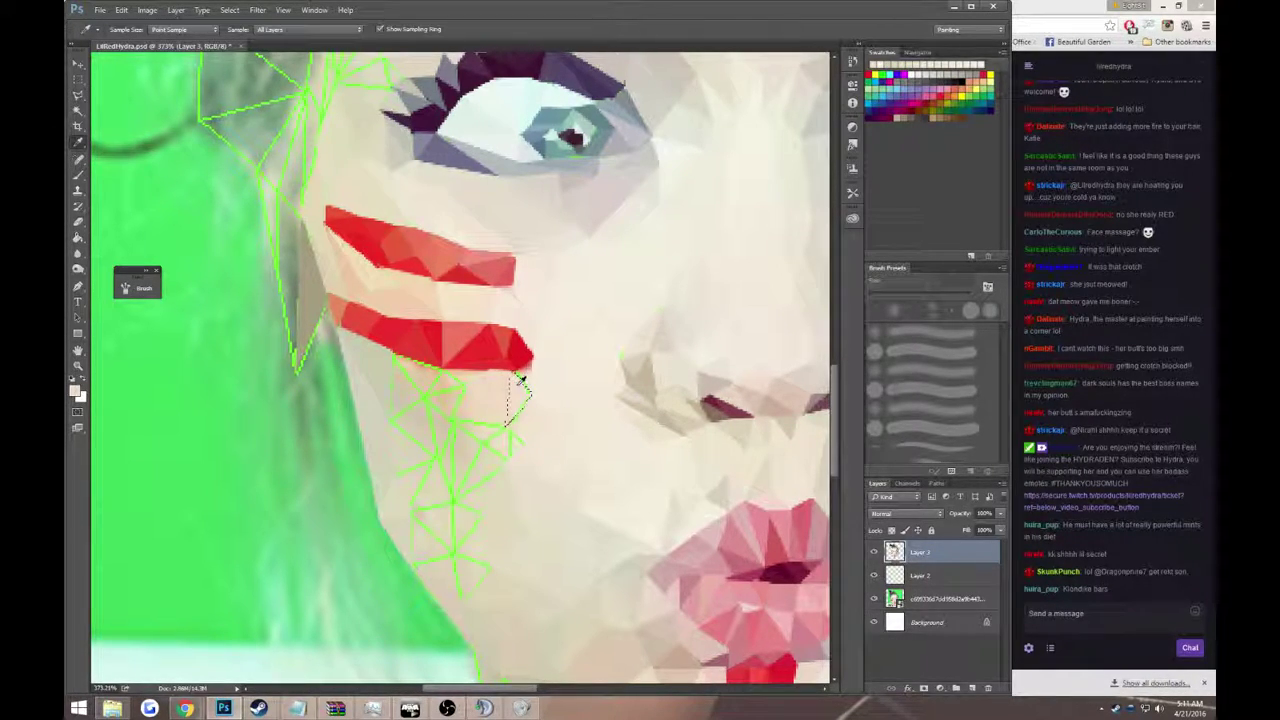
{"action": "left_click", "coordinate": [516, 395]}
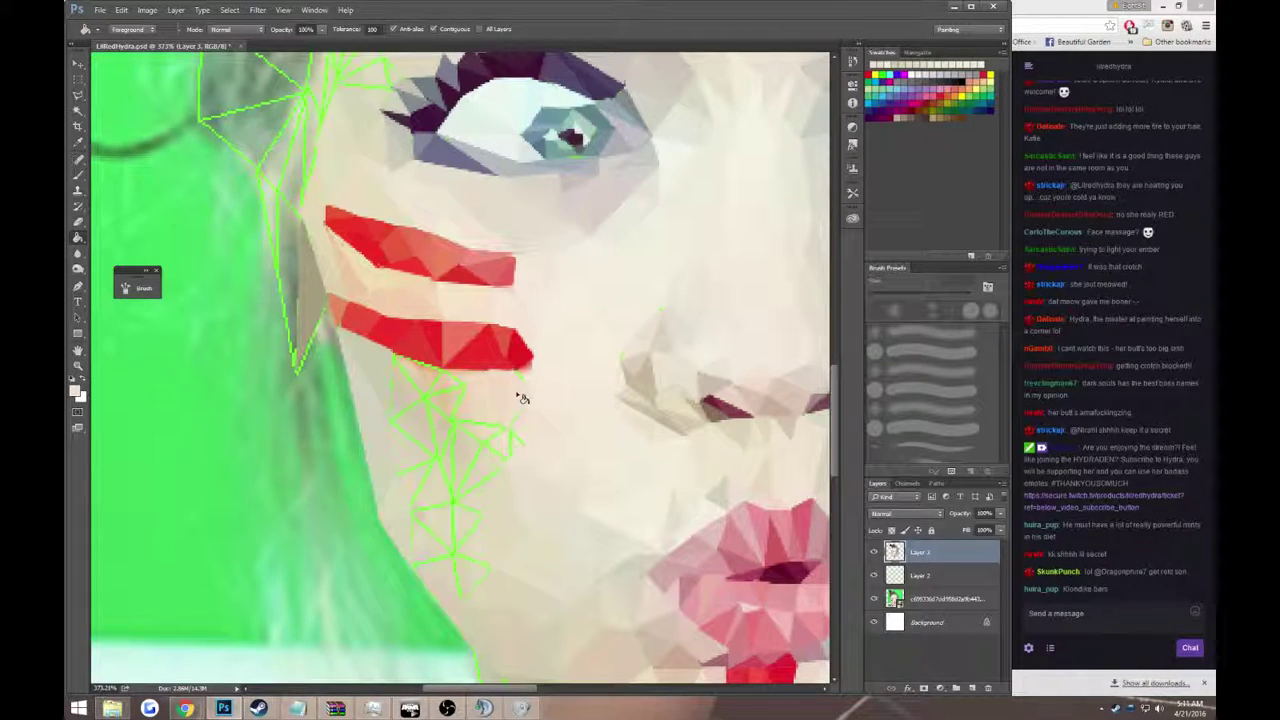
- Outline two more small triangles under the stripe, sampling the beige cheek skin tone for filling
{"action": "key", "text": "l"}
{"action": "mouse_move", "coordinate": [518, 374]}
{"action": "left_mouse_down"}
{"action": "mouse_move", "coordinate": [536, 408]}
{"action": "mouse_move", "coordinate": [526, 377]}
{"action": "left_mouse_up"}
{"action": "key", "text": "g"}
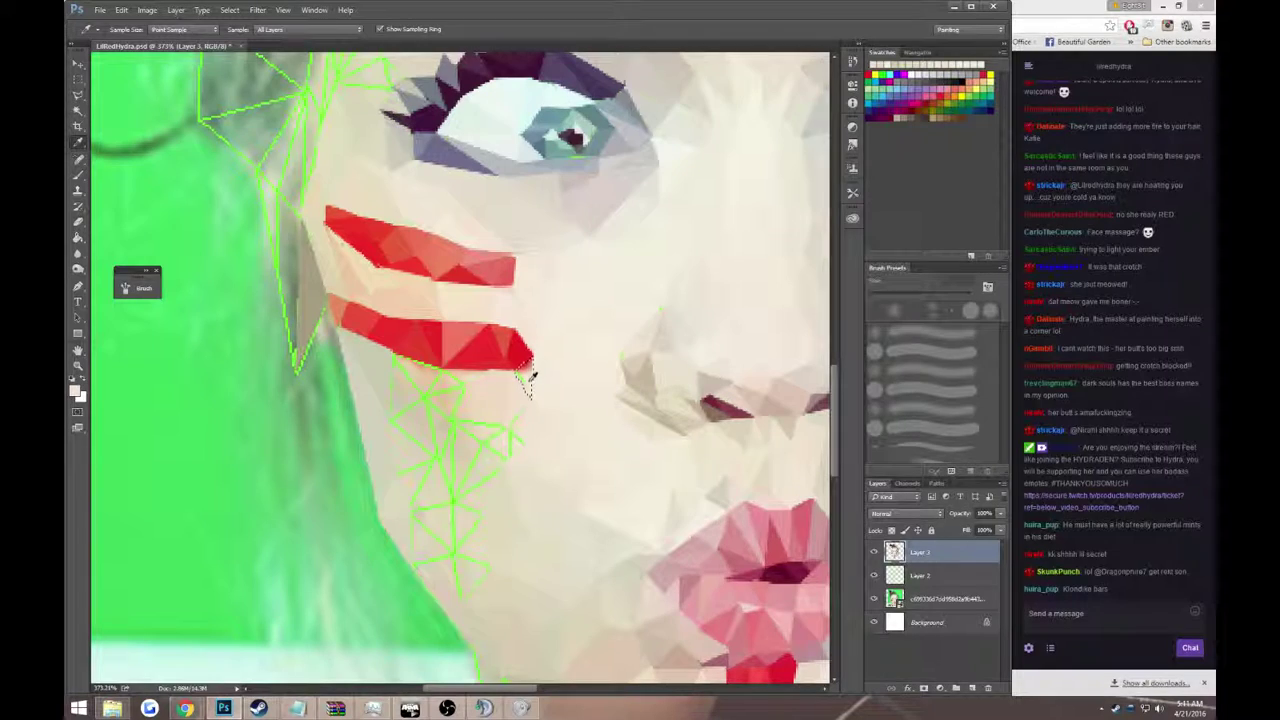
{"action": "key", "text": "l"}
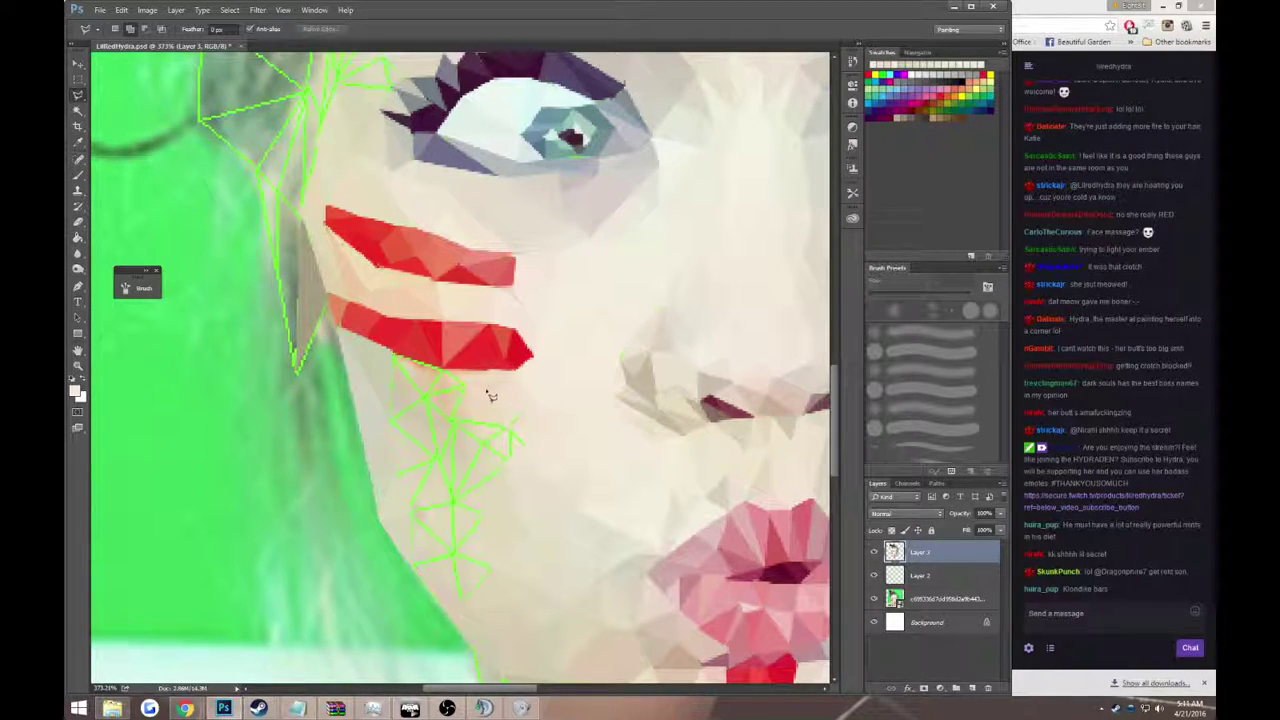
{"action": "left_click_drag", "start_coordinate": [420, 370], "coordinate": [425, 377]}
{"action": "key", "text": "i"}
{"action": "left_click", "coordinate": [425, 377]}
{"action": "key", "text": "g"}
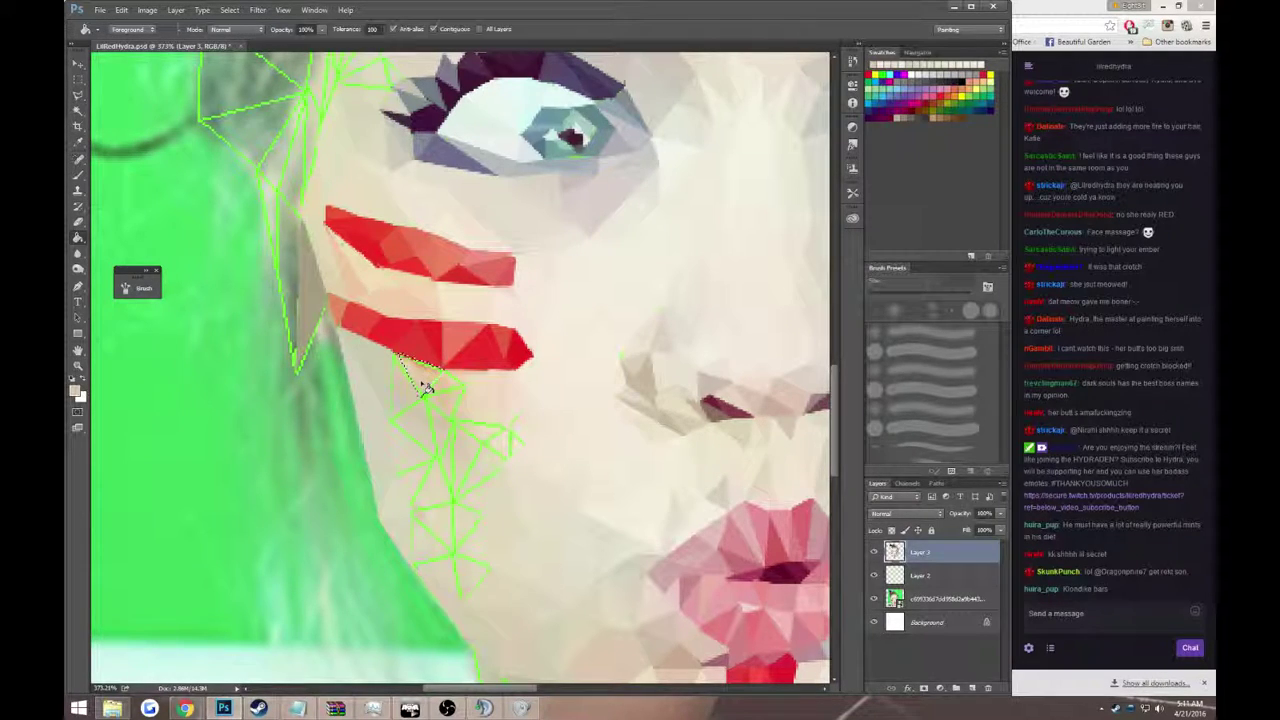
- Outline a triangle along the jaw and fill it with skin tone
{"action": "key", "text": "l"}
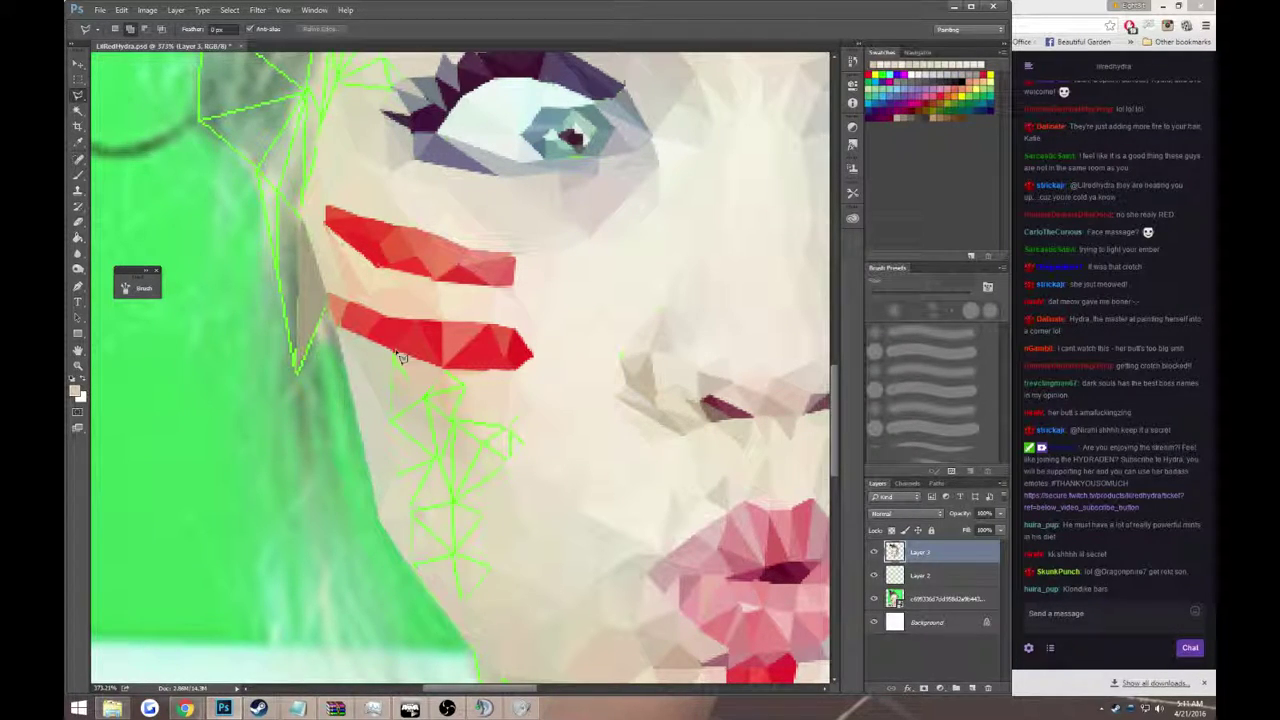
{"action": "mouse_move", "coordinate": [393, 355]}
{"action": "left_mouse_down"}
{"action": "mouse_move", "coordinate": [428, 400]}
{"action": "mouse_move", "coordinate": [393, 421]}
{"action": "left_mouse_up"}
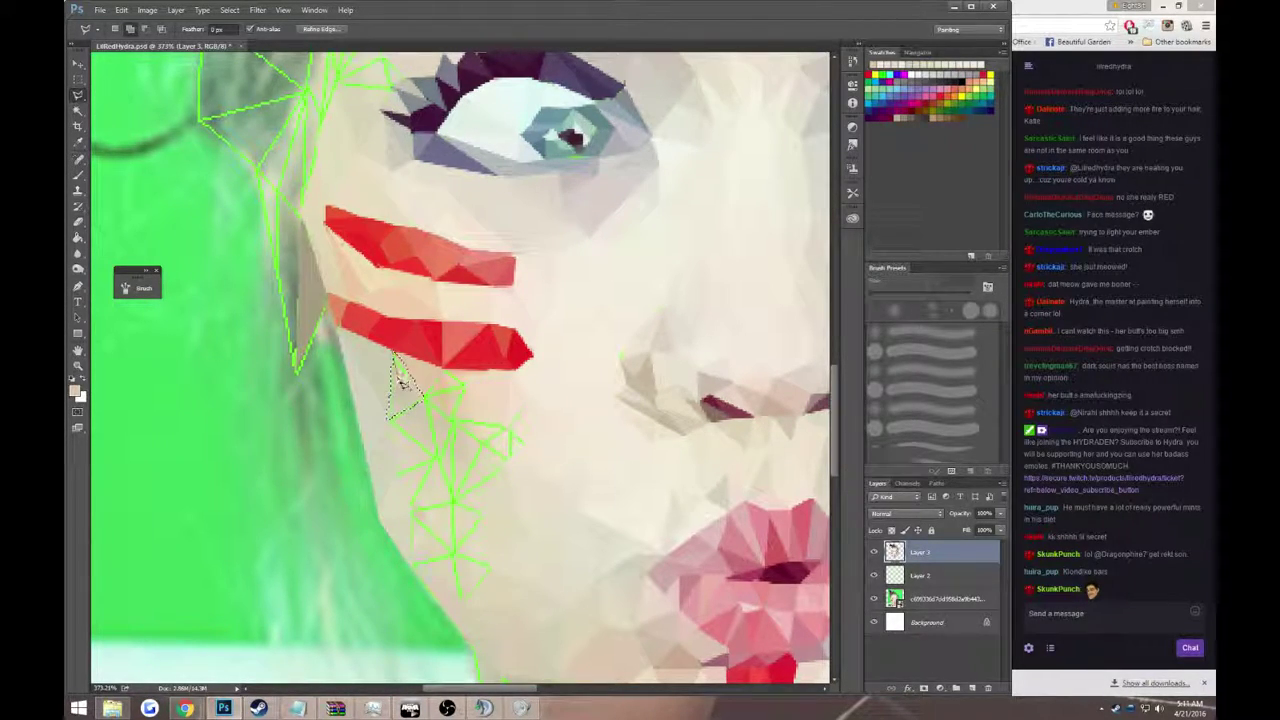
{"action": "key", "text": "g"}
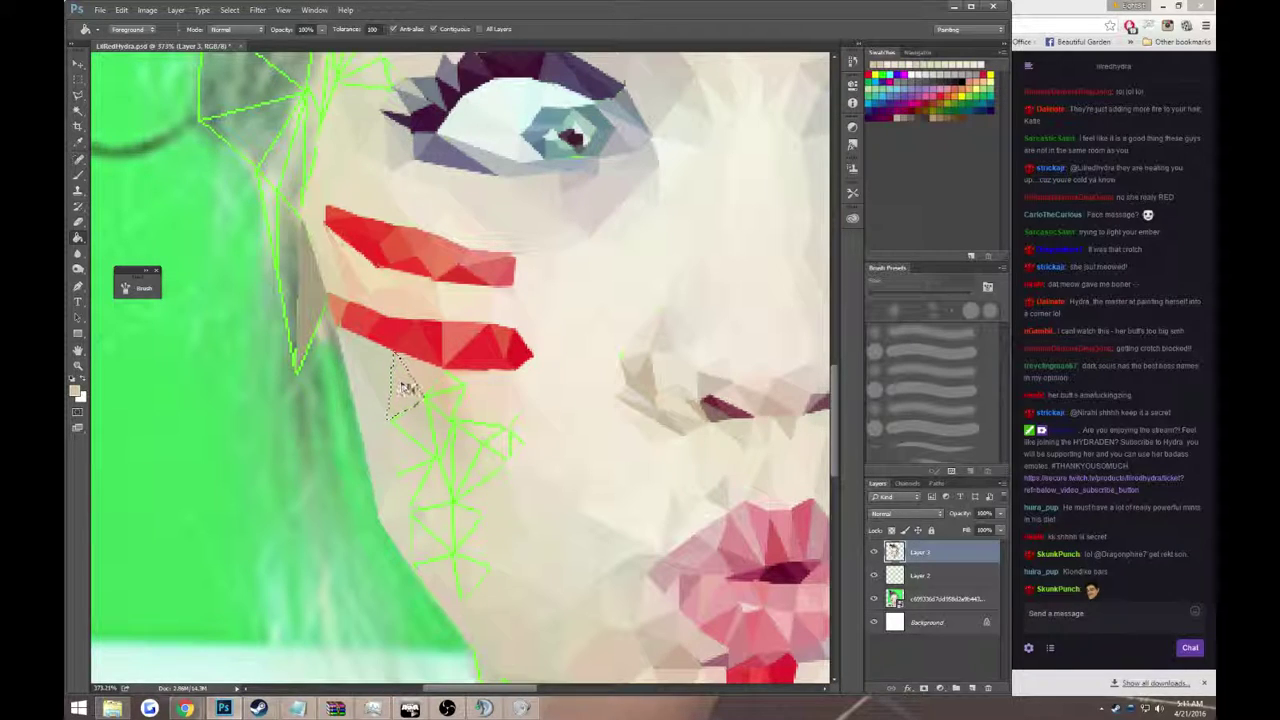
{"action": "key", "text": "l"}
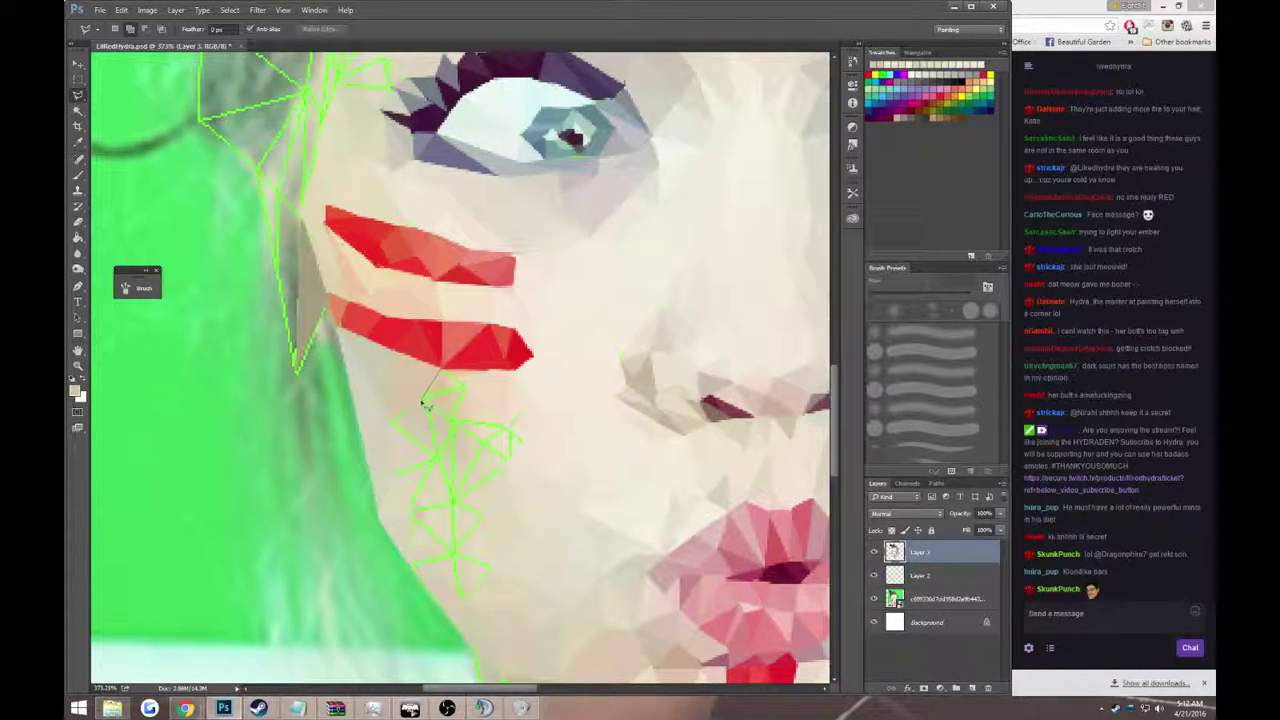
- Fill the selected triangle with skin tone, then select and fill another small cheek triangle
{"action": "key", "text": "g"}
{"action": "left_click", "coordinate": [445, 387]}
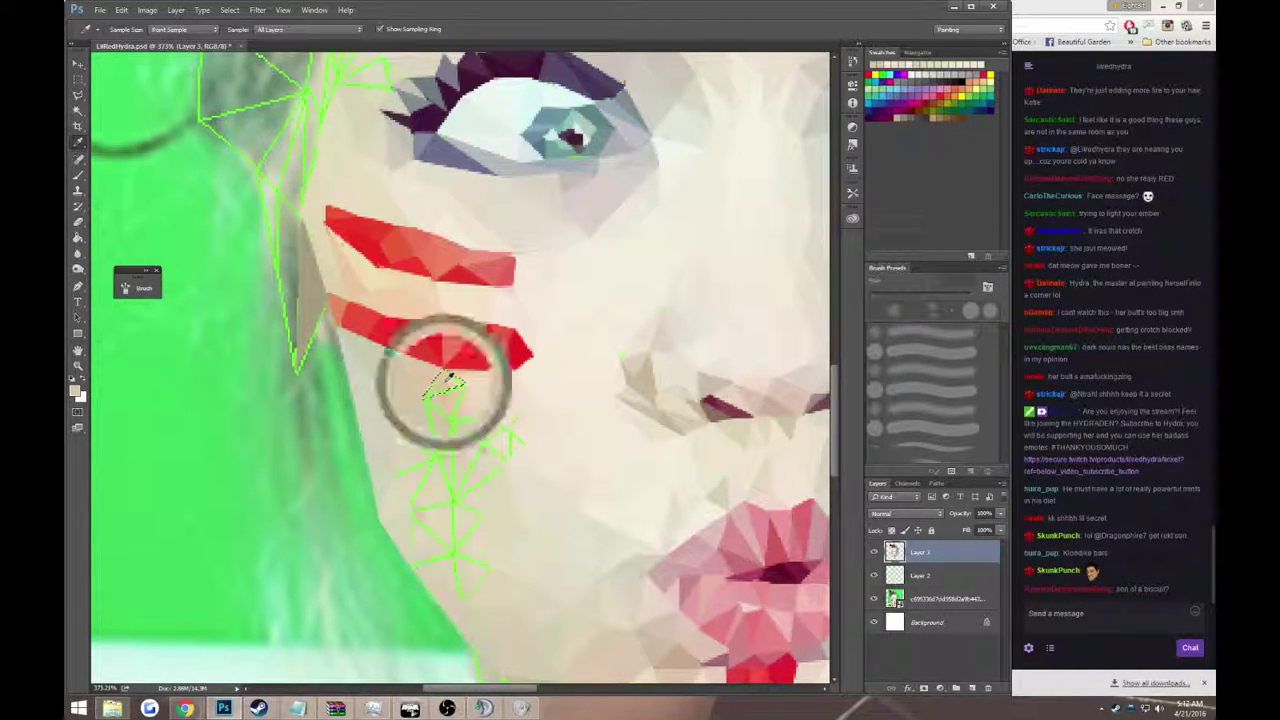
{"action": "key", "text": "l"}
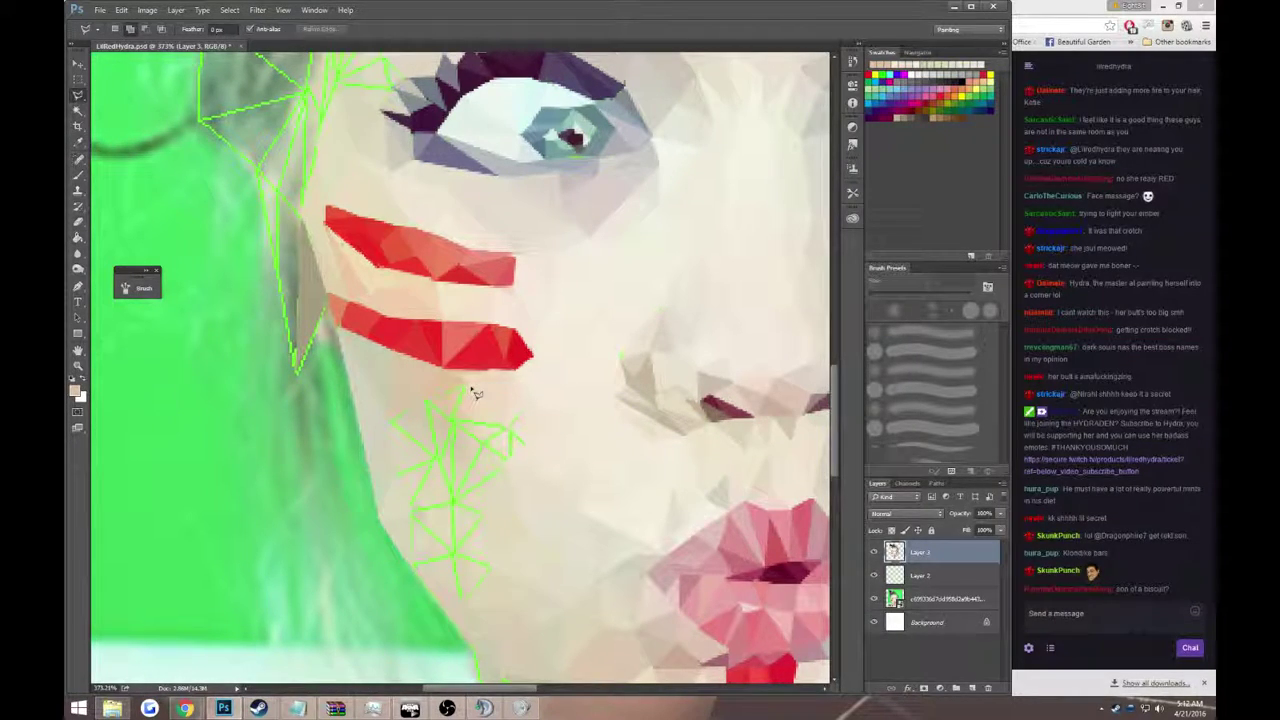
{"action": "left_click", "coordinate": [425, 403]}
{"action": "left_click", "coordinate": [463, 389]}
{"action": "key", "text": "g"}
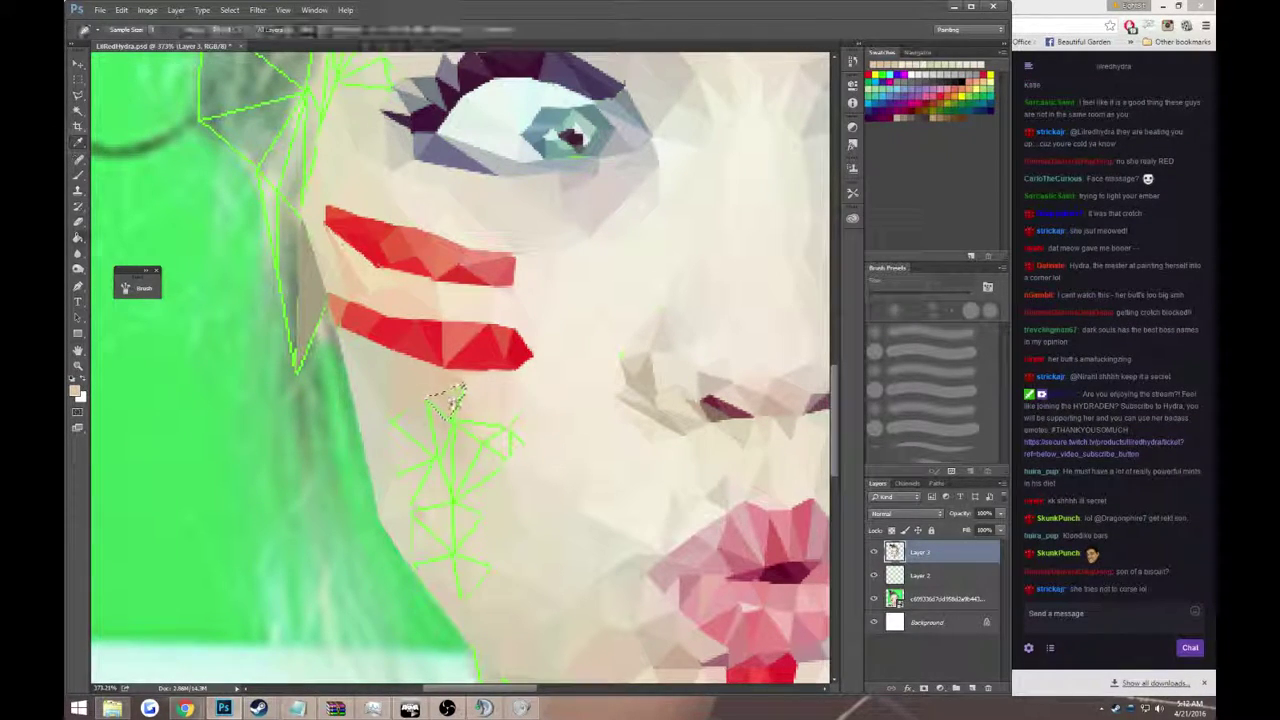
{"action": "left_click", "coordinate": [455, 405]}
- Select and fill two more cheek triangles below the stripe with skin tone
{"action": "key", "text": "l"}
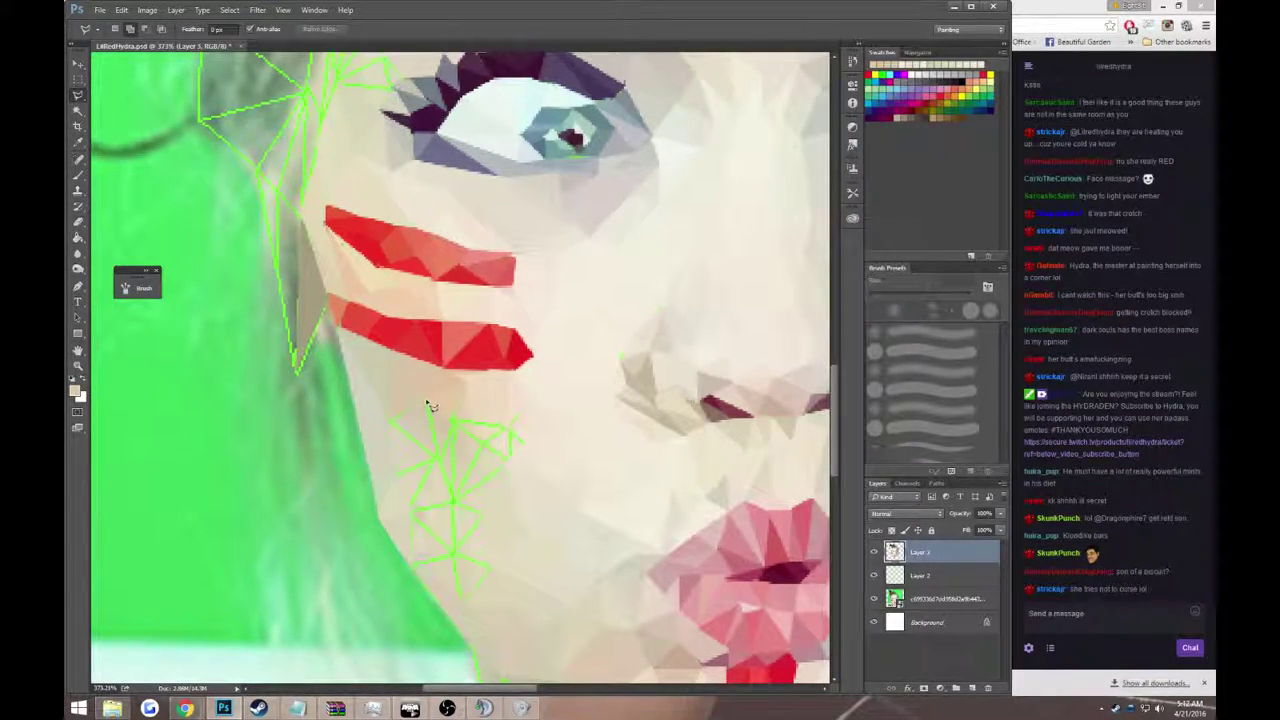
{"action": "left_click", "coordinate": [441, 463]}
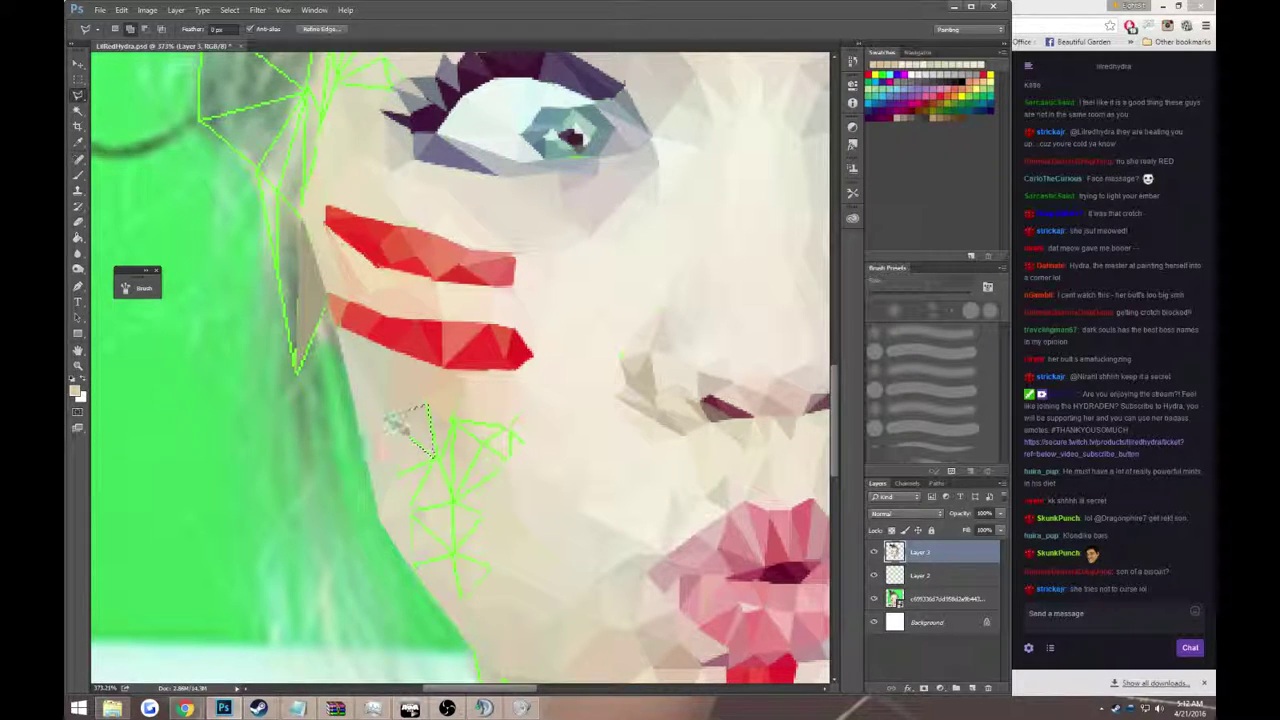
{"action": "double_click", "coordinate": [389, 420]}
{"action": "key", "text": "g"}
{"action": "left_click", "coordinate": [420, 432]}
{"action": "key", "text": "ctrl+d"}
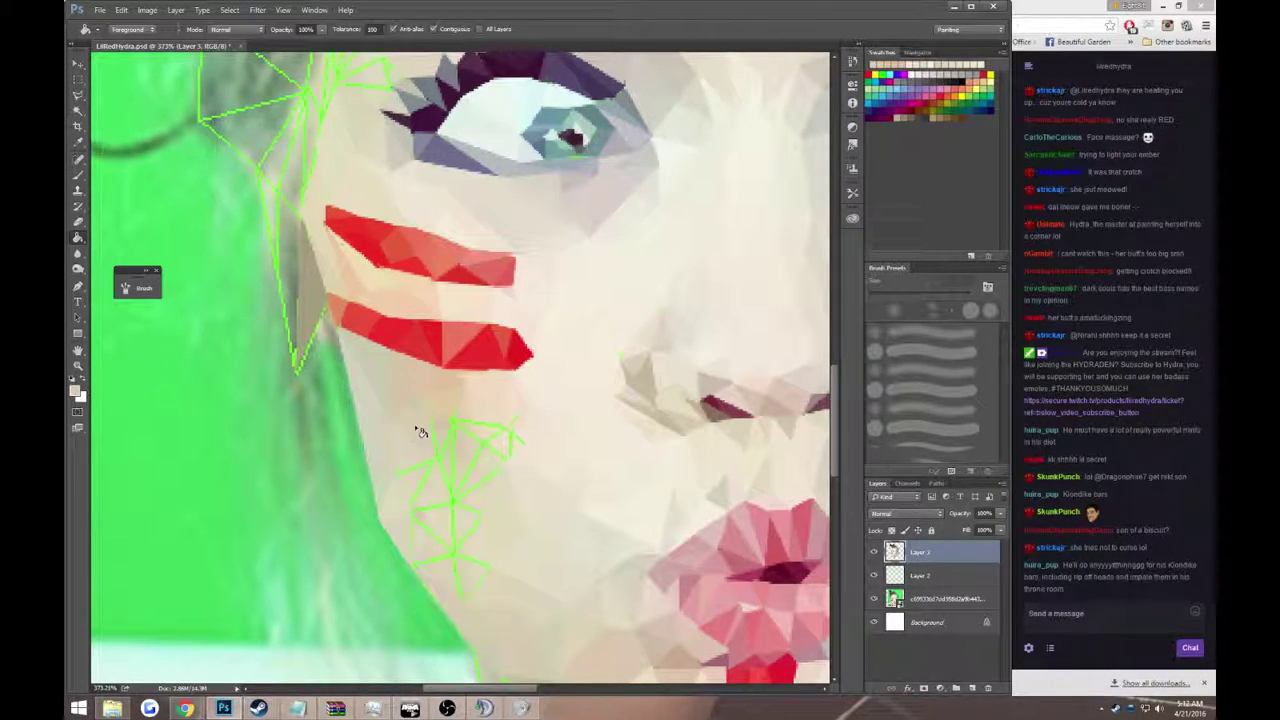
{"action": "key", "text": "l"}
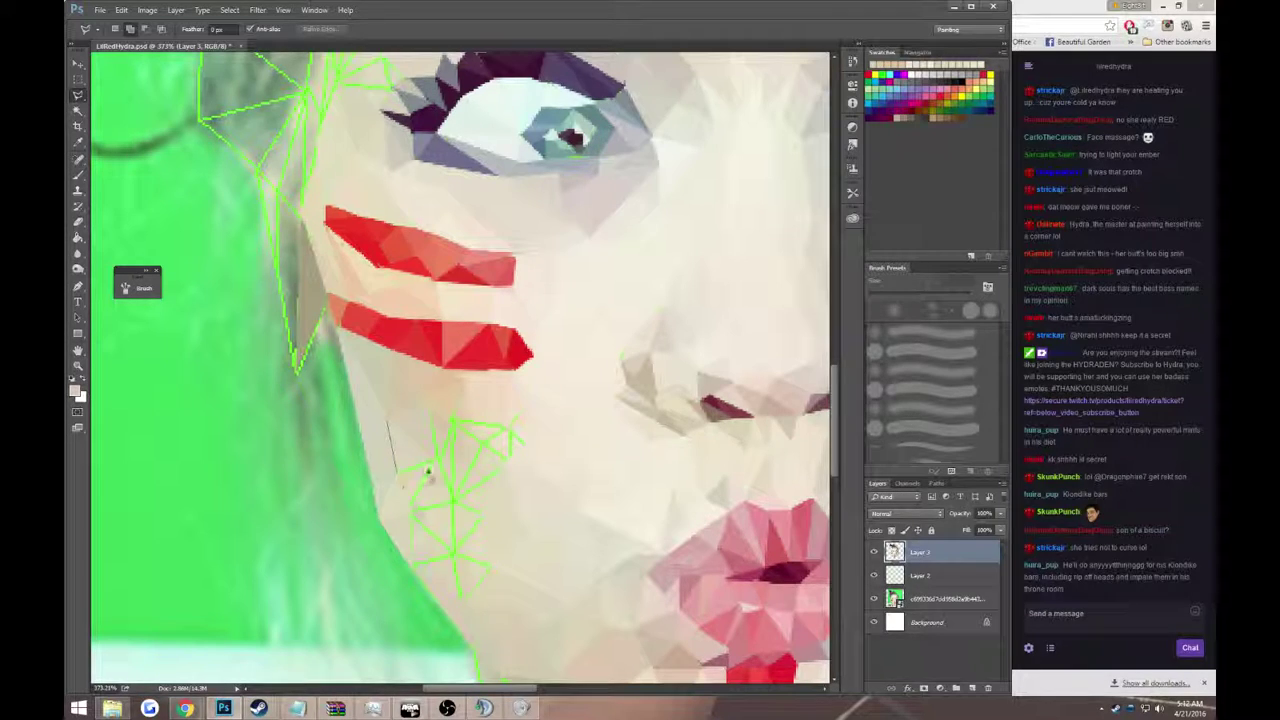
{"action": "double_click", "coordinate": [437, 467]}
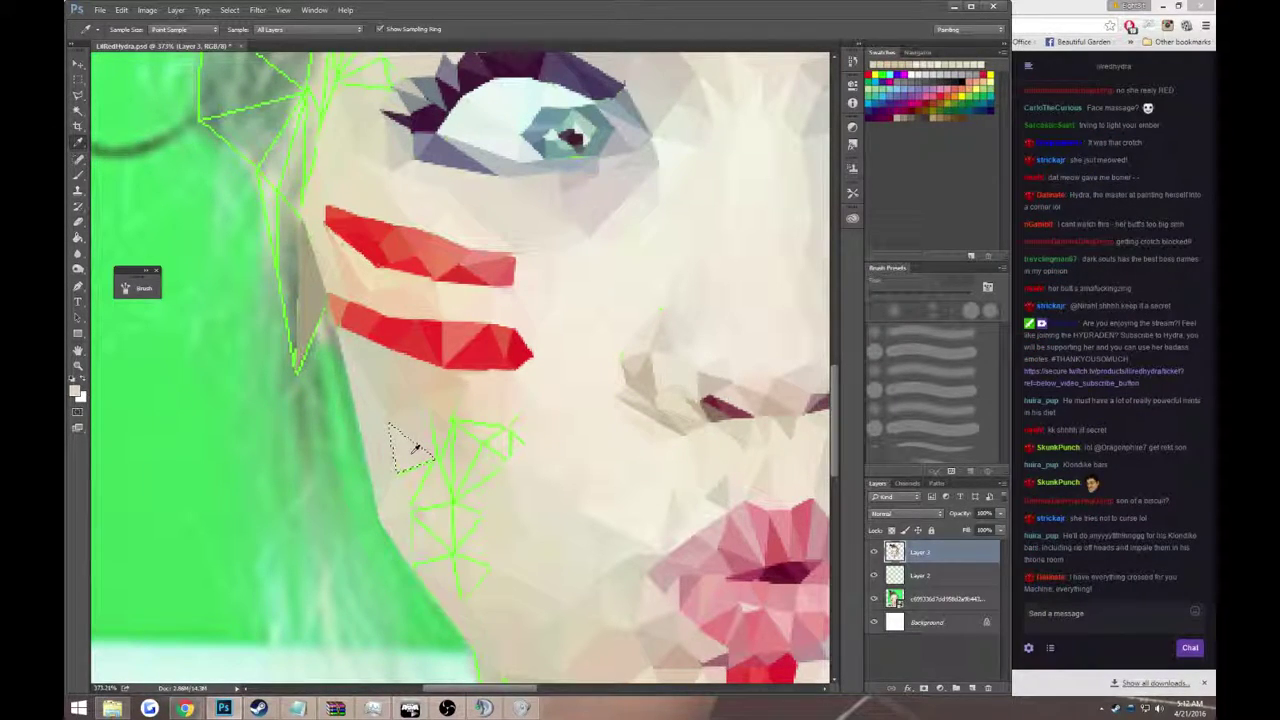
{"action": "key", "text": "g"}
{"action": "left_click", "coordinate": [416, 460]}
- Fill a lower cheek triangle with skin tone and outline another near the green lines
{"action": "key", "text": "l"}
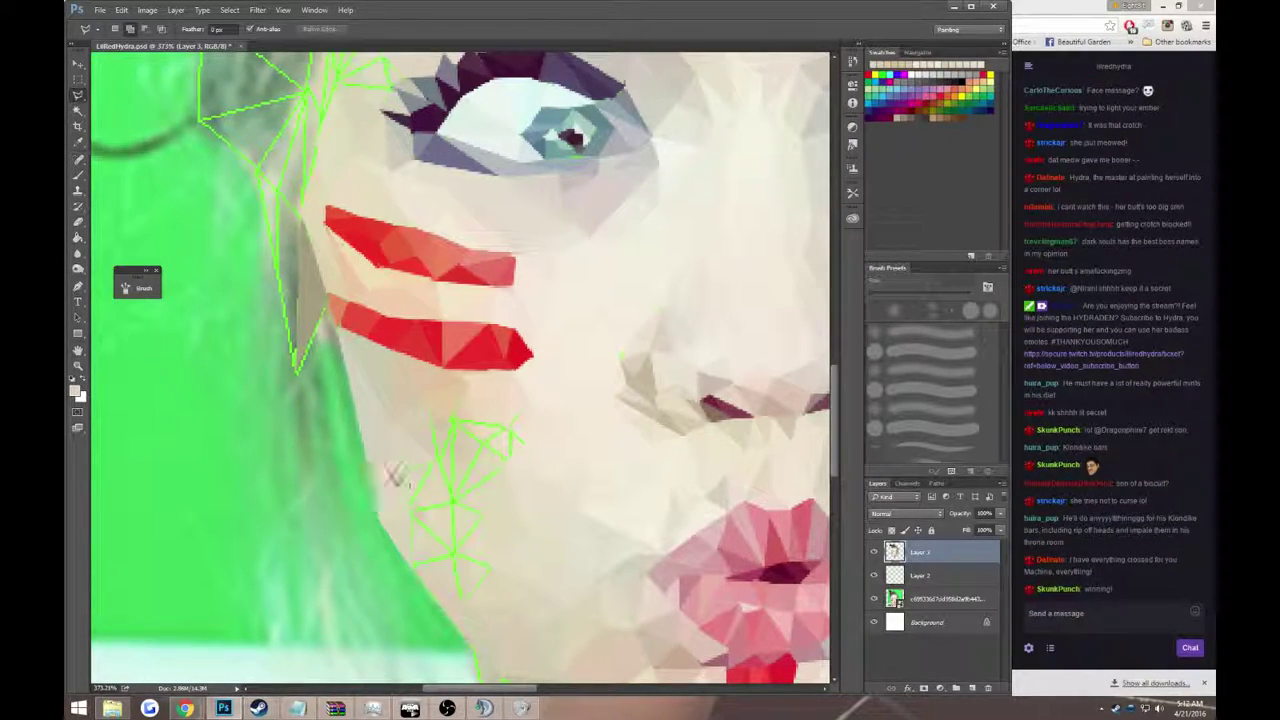
{"action": "left_click", "coordinate": [412, 515]}
{"action": "double_click", "coordinate": [439, 465]}
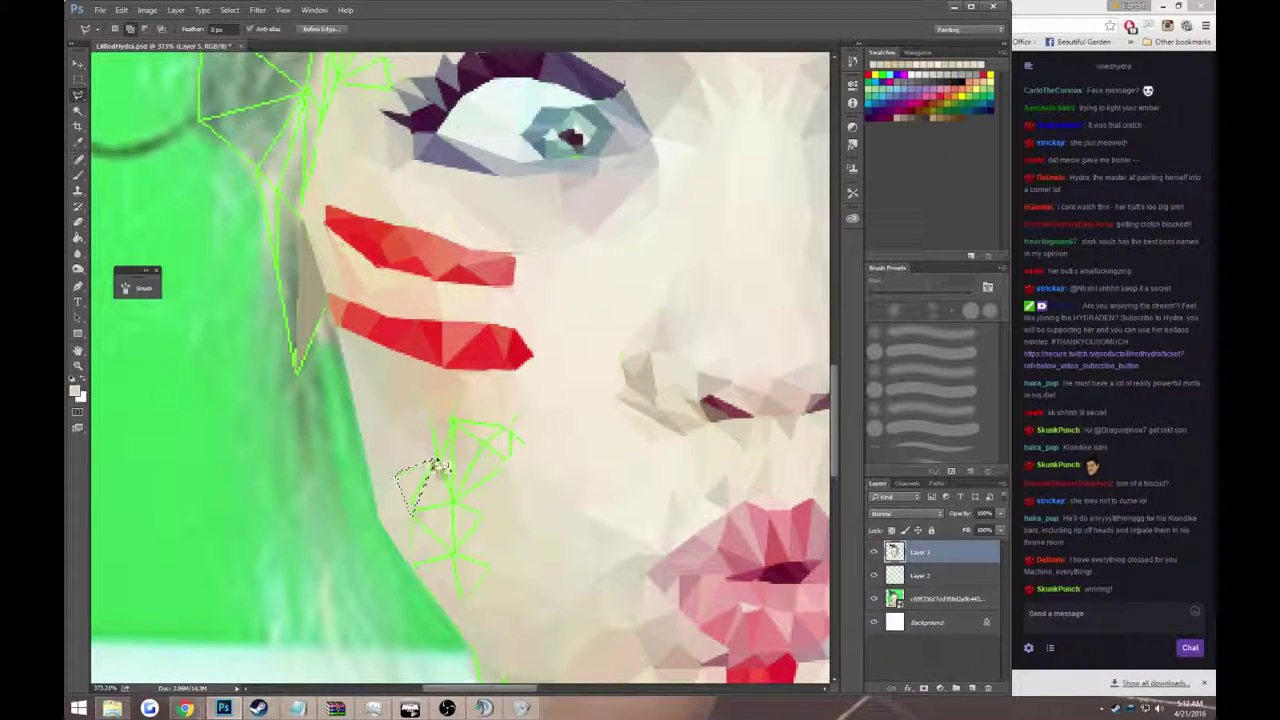
{"action": "key", "text": "g"}
{"action": "left_click", "coordinate": [417, 486]}
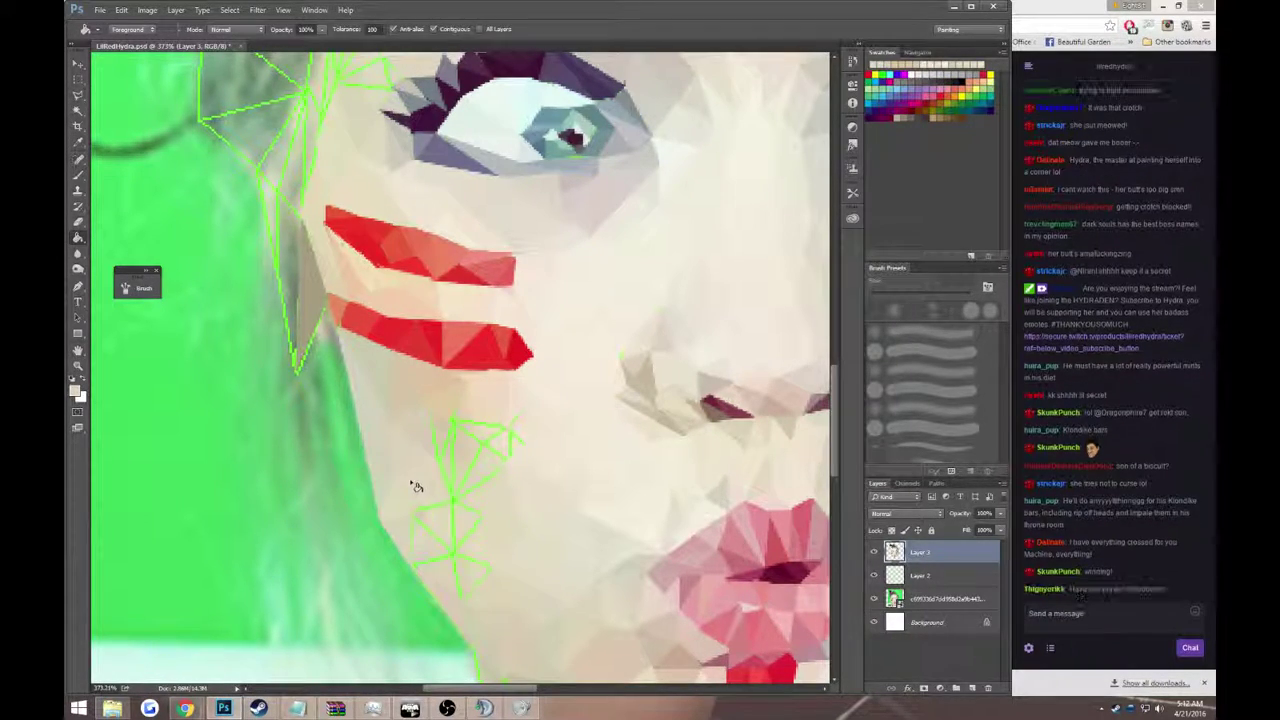
{"action": "key", "text": "l"}
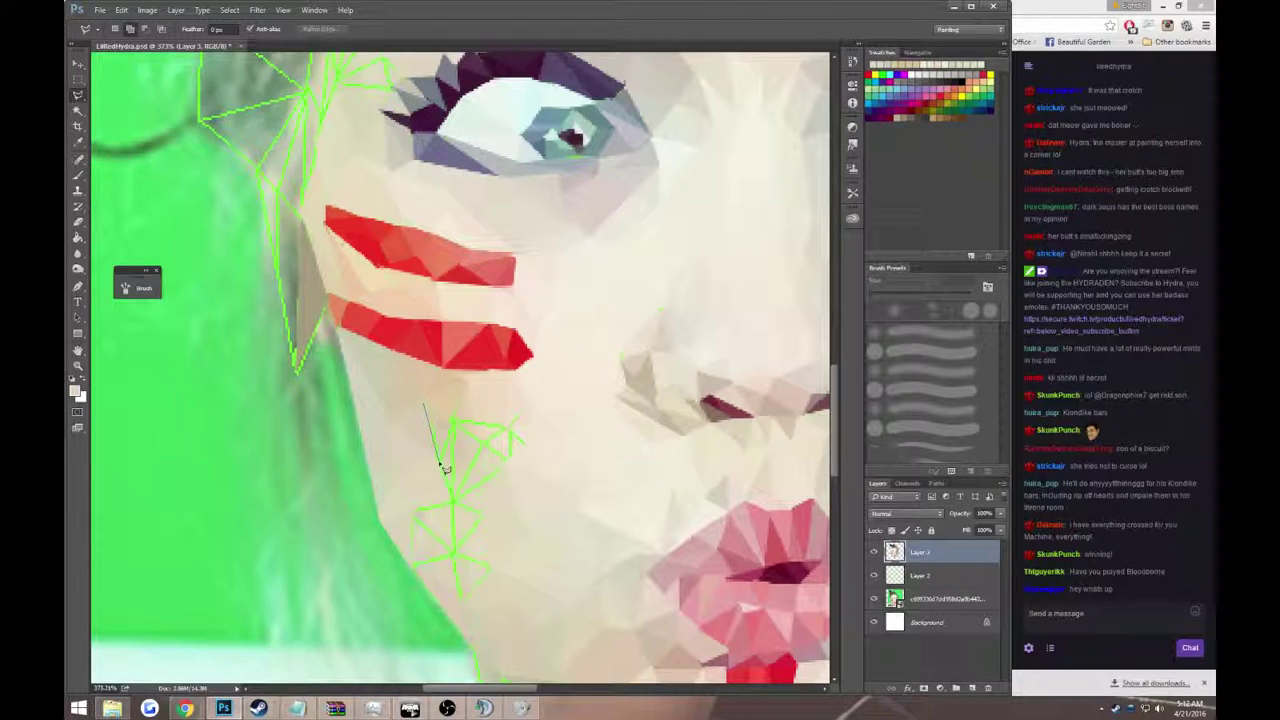
{"action": "double_click", "coordinate": [452, 421]}
{"action": "key", "text": "g"}
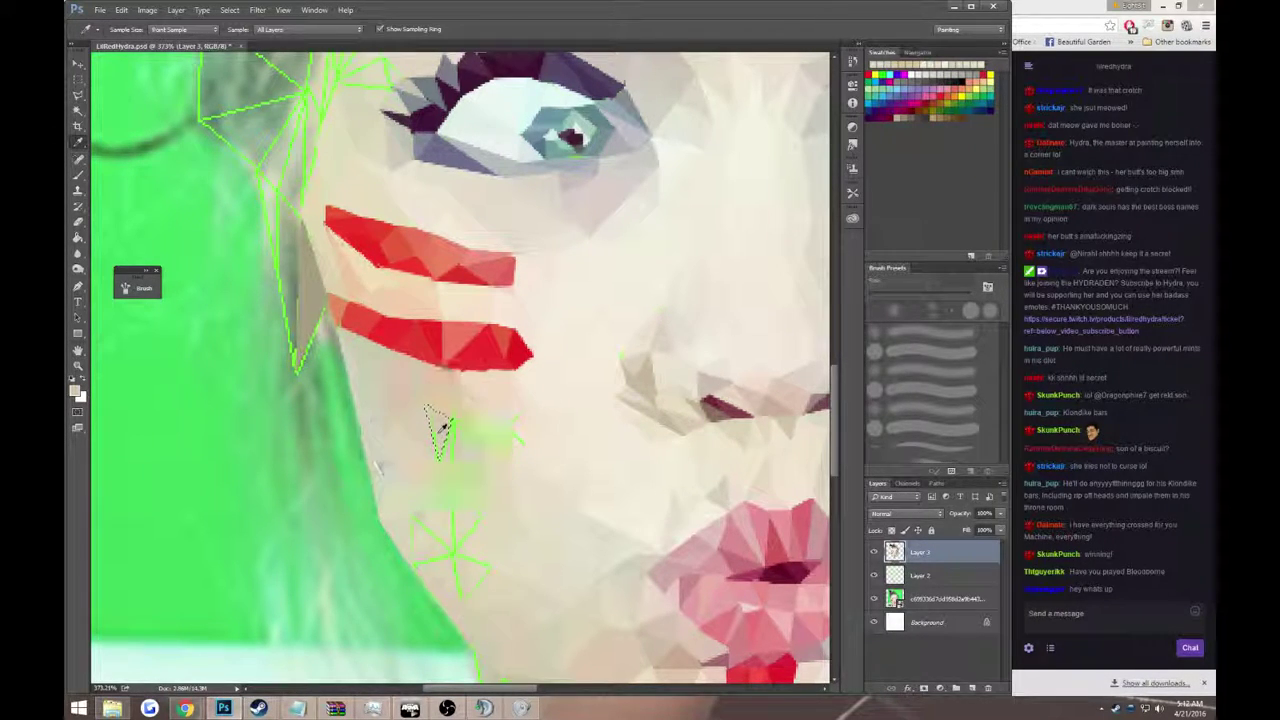
- Type a short message in the Twitch chat, then return to Photoshop
{"action": "left_click", "coordinate": [1100, 613]}
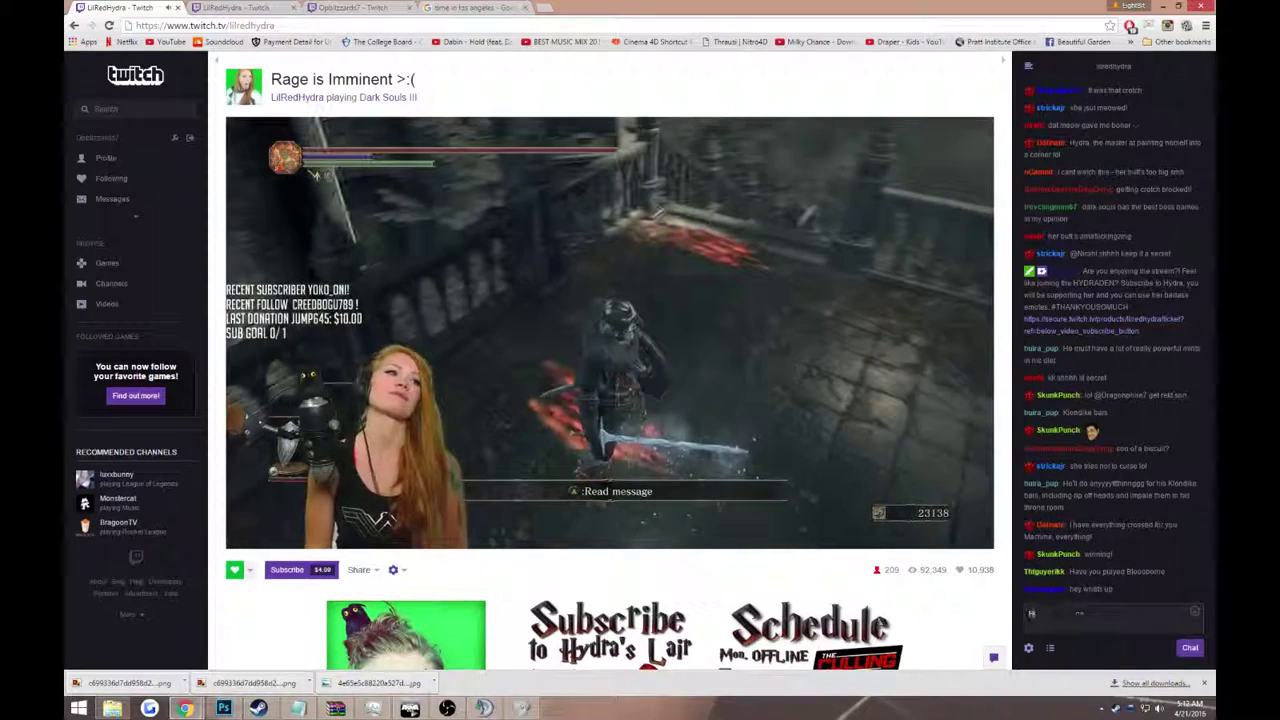
{"action": "type", "text": "He"}
{"action": "type", "text": "dra"}
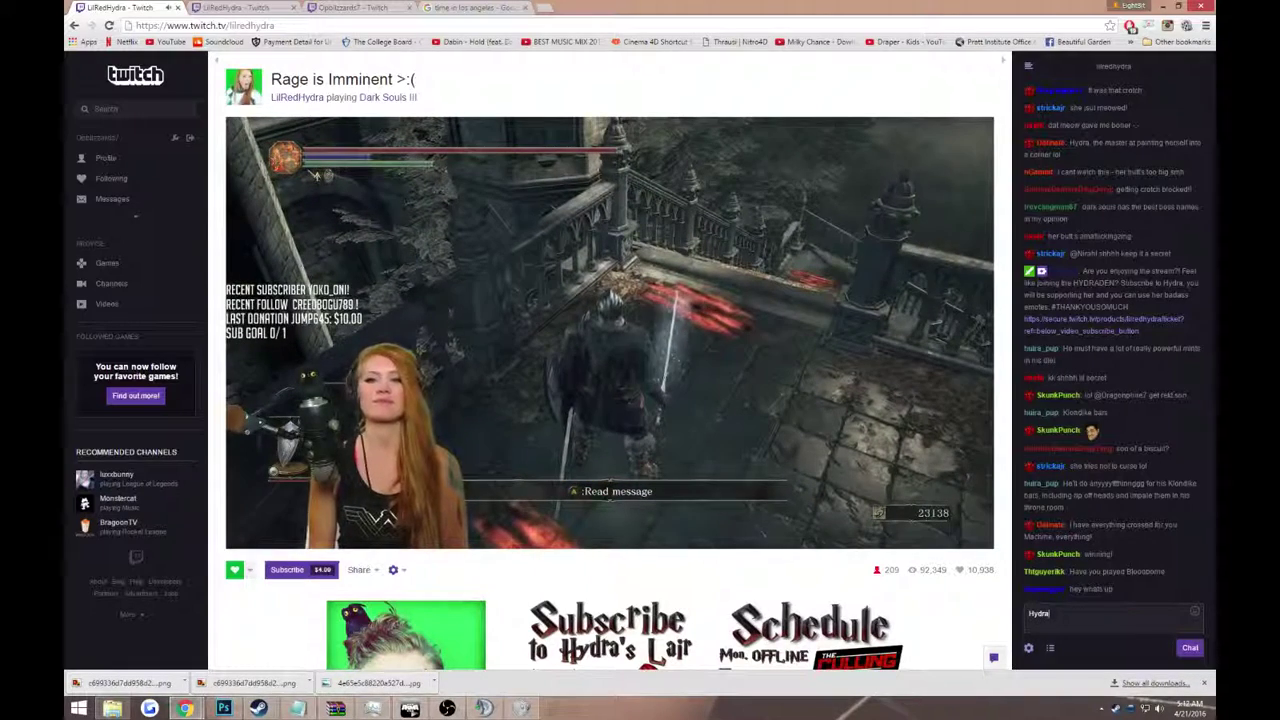
{"action": "key", "text": "alt+Tab"}
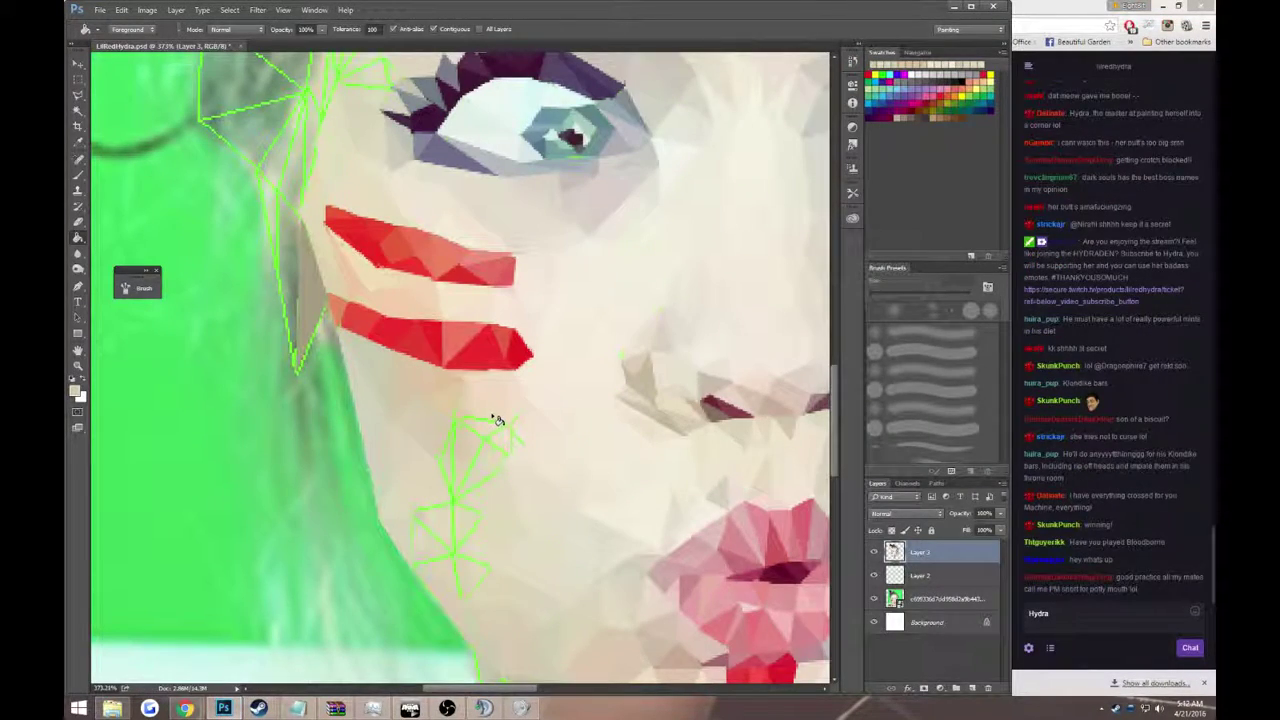
- Select a cheek triangle, sample the skin colour, and fill it
{"action": "key", "text": "l"}
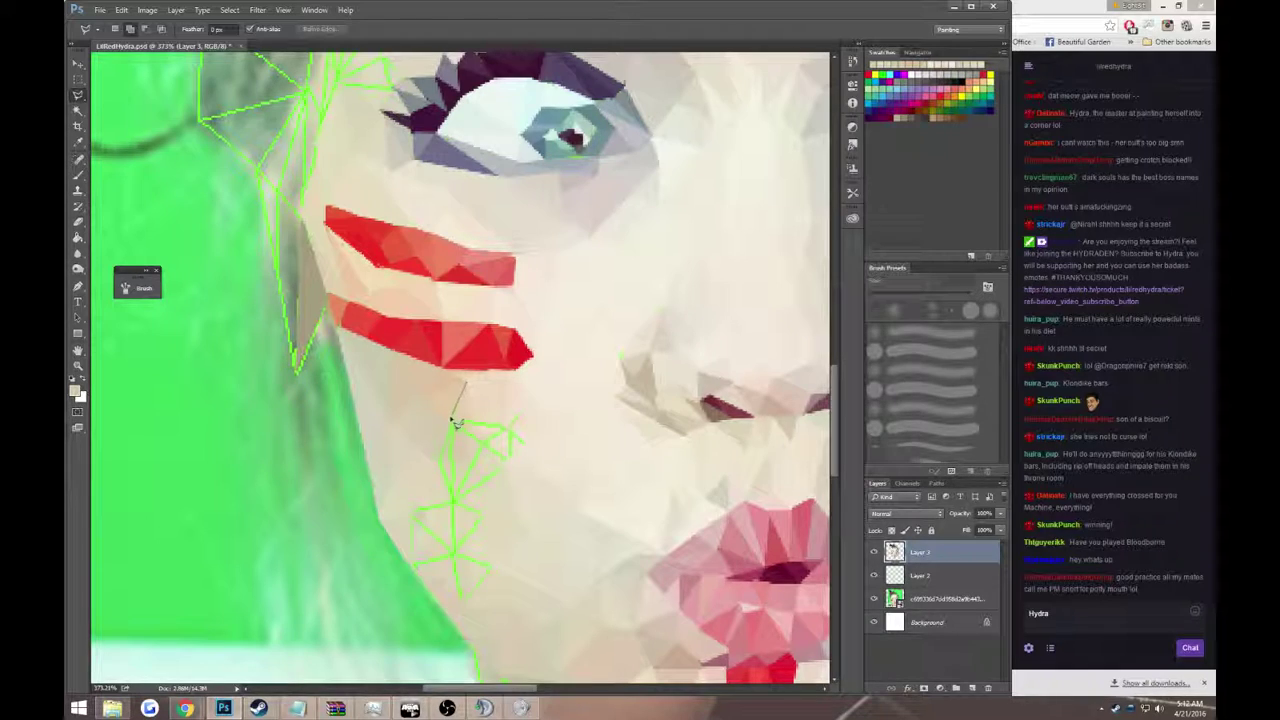
{"action": "left_click", "coordinate": [455, 422]}
{"action": "left_click", "coordinate": [512, 428]}
{"action": "left_click", "coordinate": [465, 383]}
{"action": "key", "text": "i"}
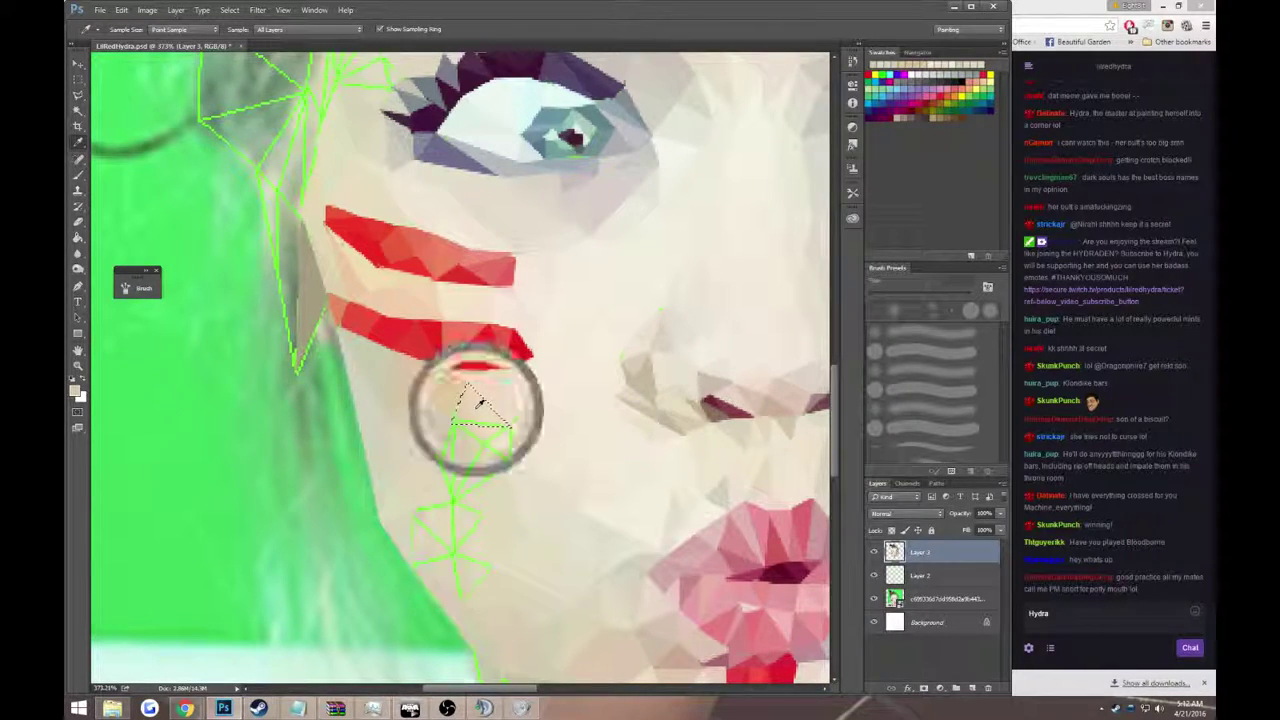
{"action": "key", "text": "g"}
- Select and fill two more small cheek triangles with skin tone
{"action": "key", "text": "l"}
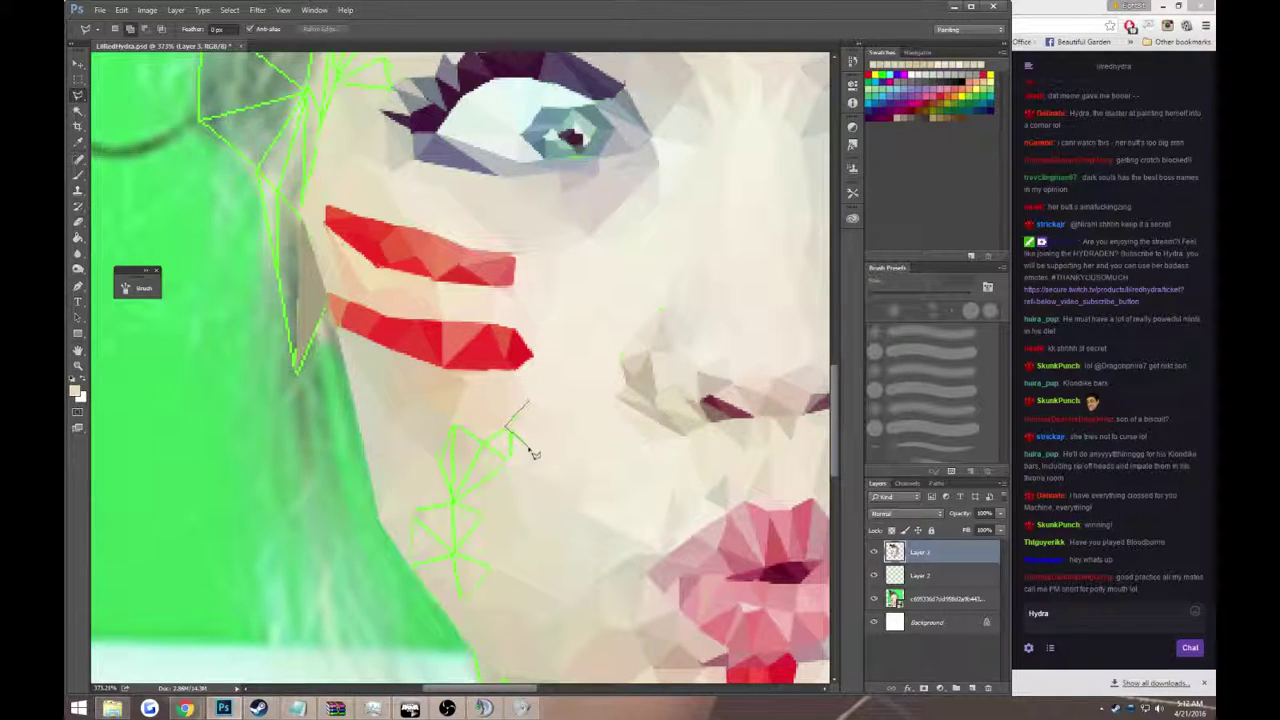
{"action": "double_click", "coordinate": [527, 440]}
{"action": "key", "text": "g"}
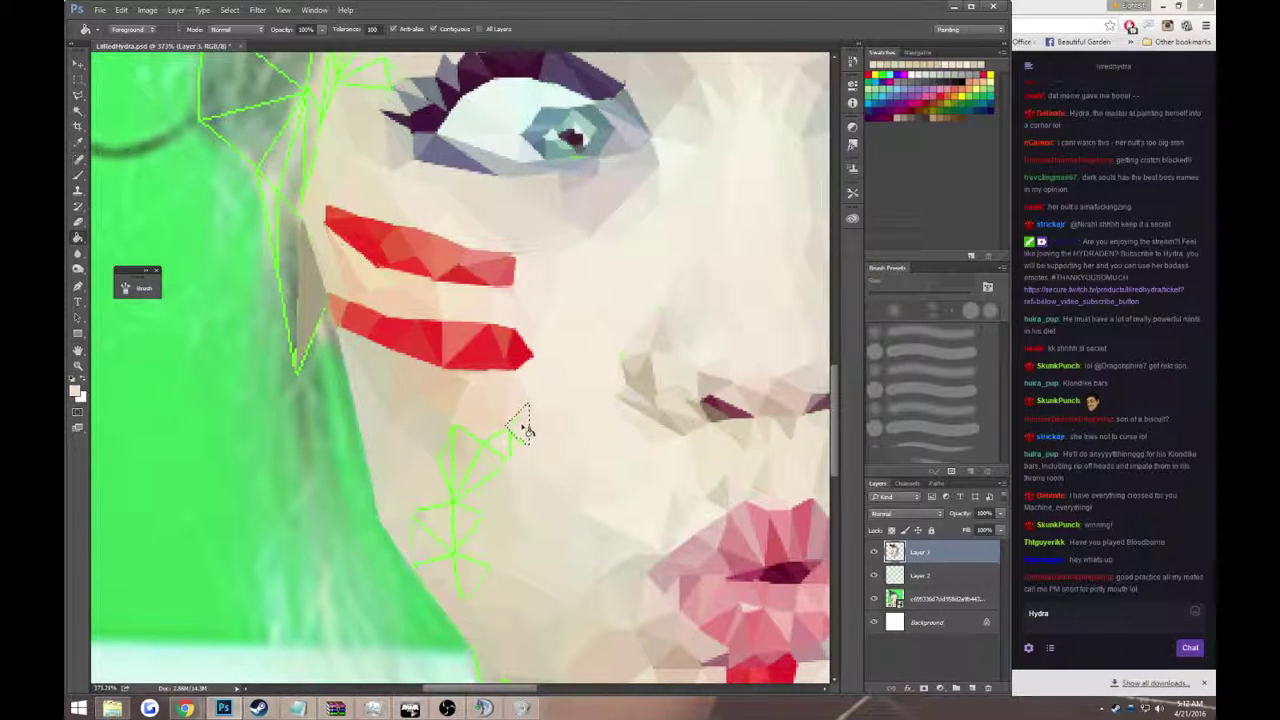
{"action": "key", "text": "l"}
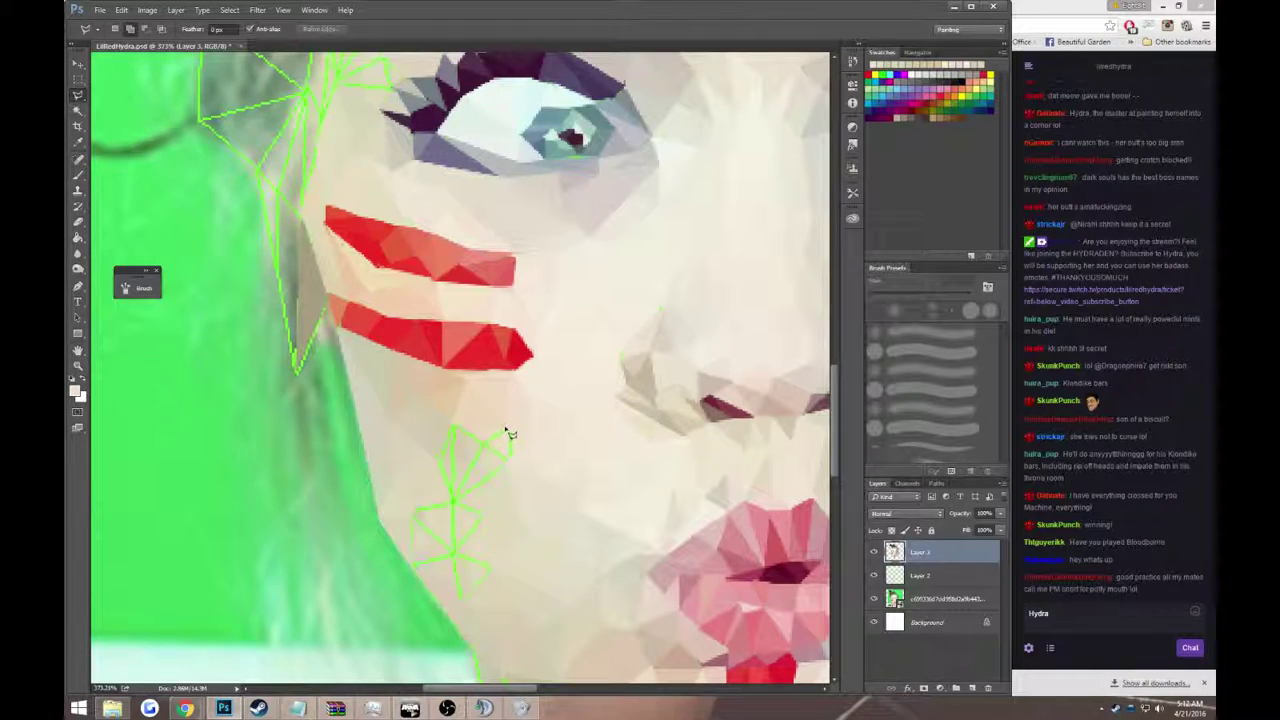
{"action": "left_click", "coordinate": [507, 432]}
{"action": "double_click", "coordinate": [515, 448]}
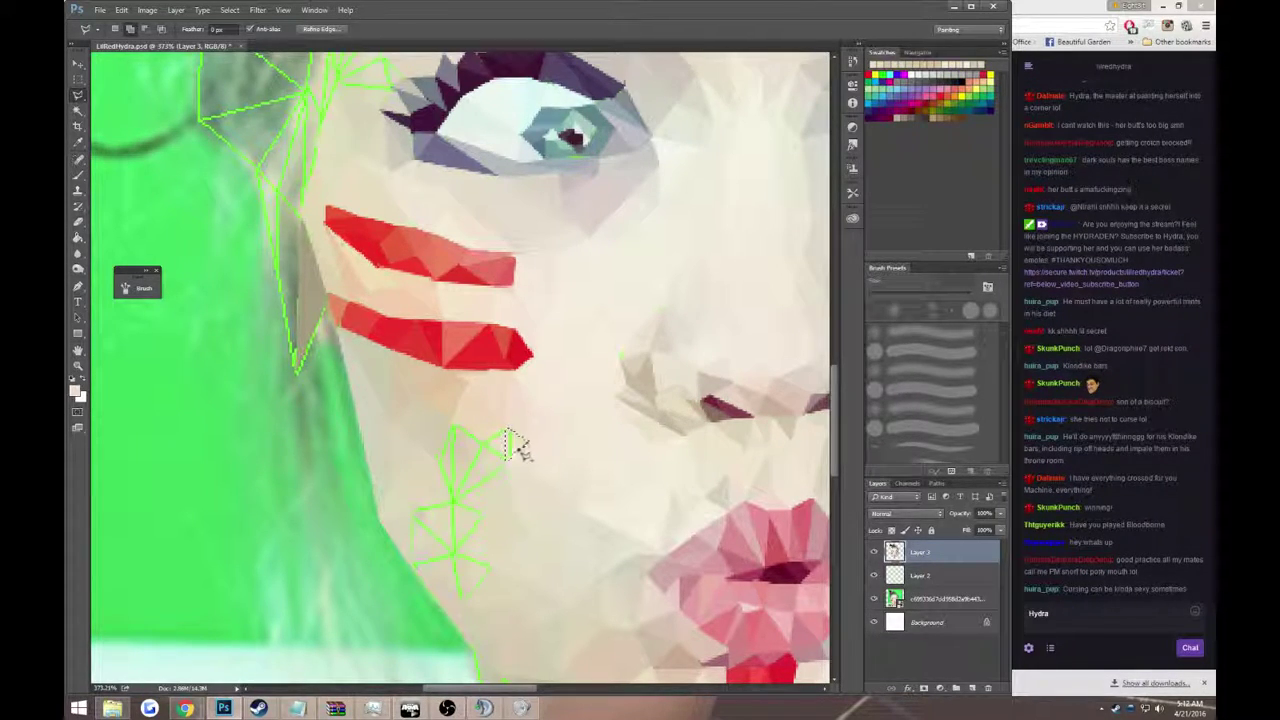
{"action": "key", "text": "g"}
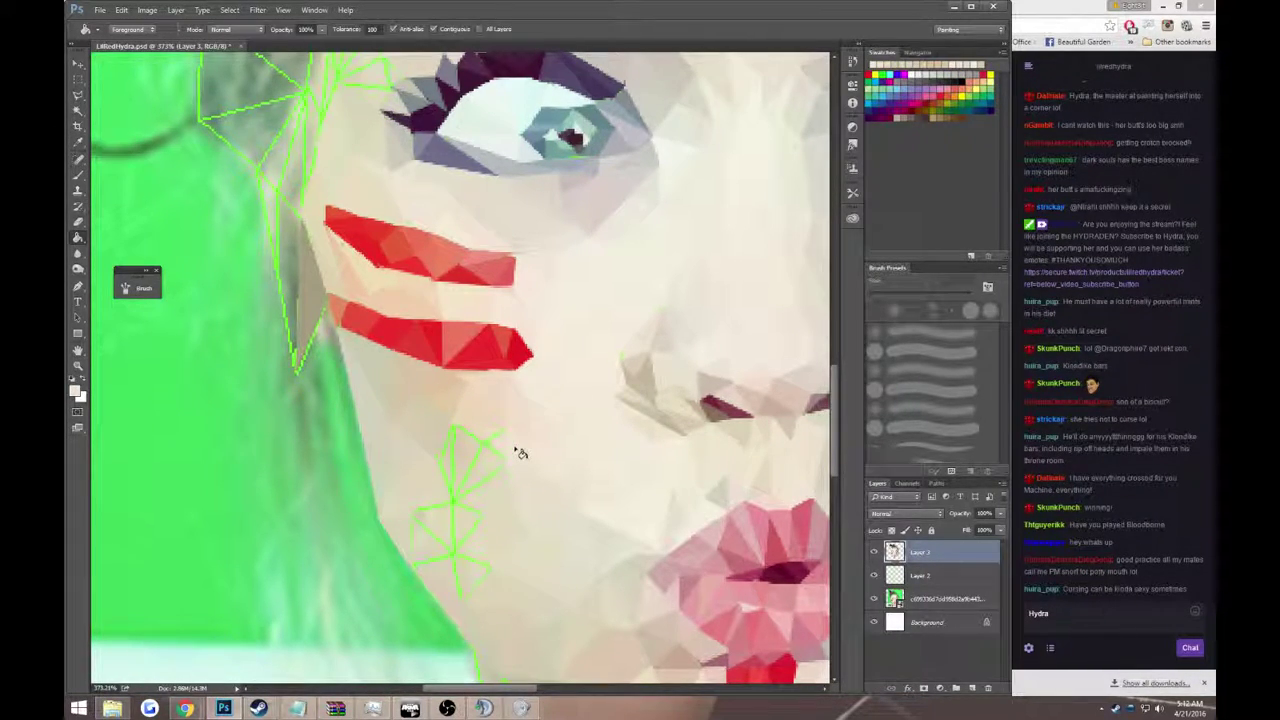
- Fill the next cheek triangle with the skin tone
{"action": "key", "text": "l"}
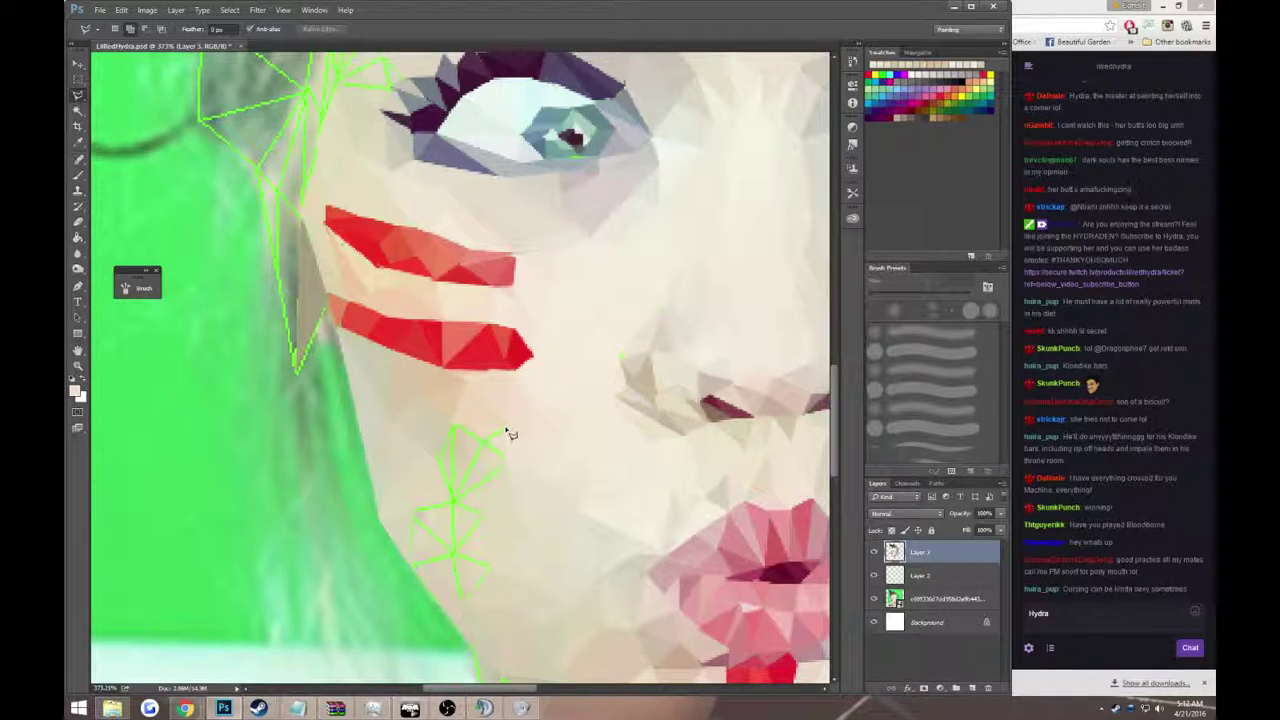
{"action": "left_click", "coordinate": [507, 432]}
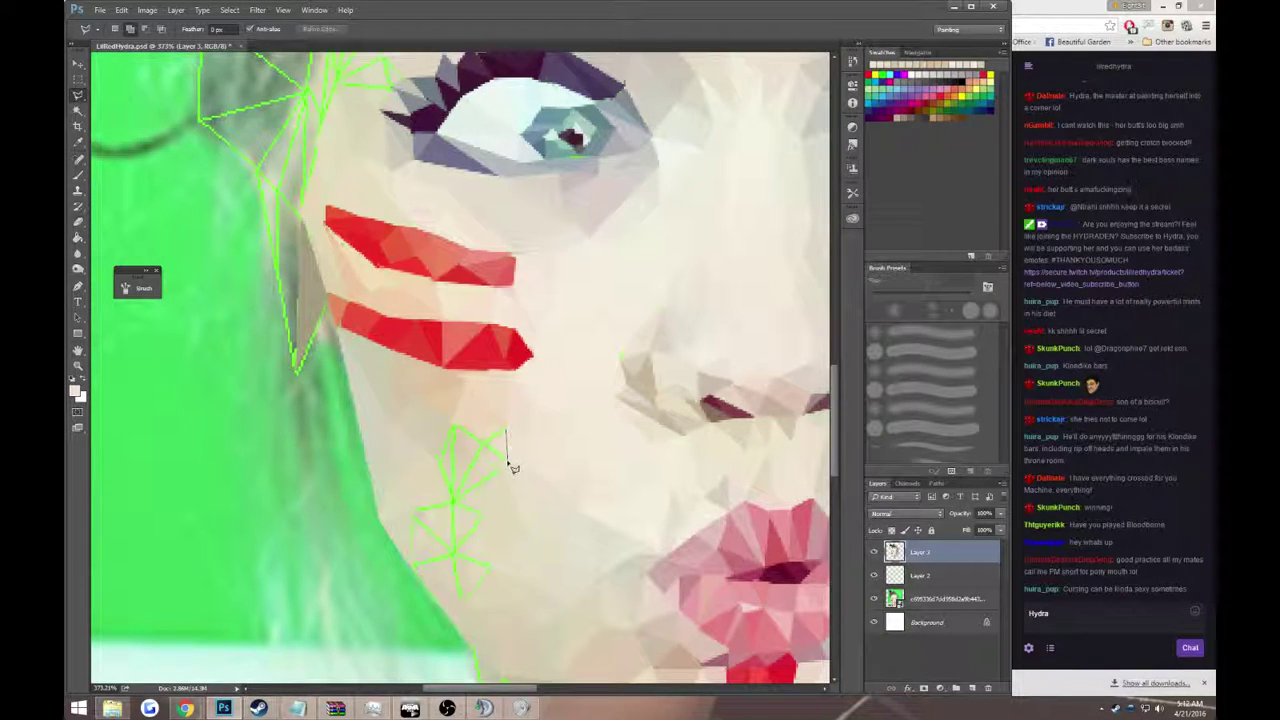
{"action": "double_click", "coordinate": [454, 429]}
{"action": "key", "text": "g"}
{"action": "left_click", "coordinate": [482, 440]}
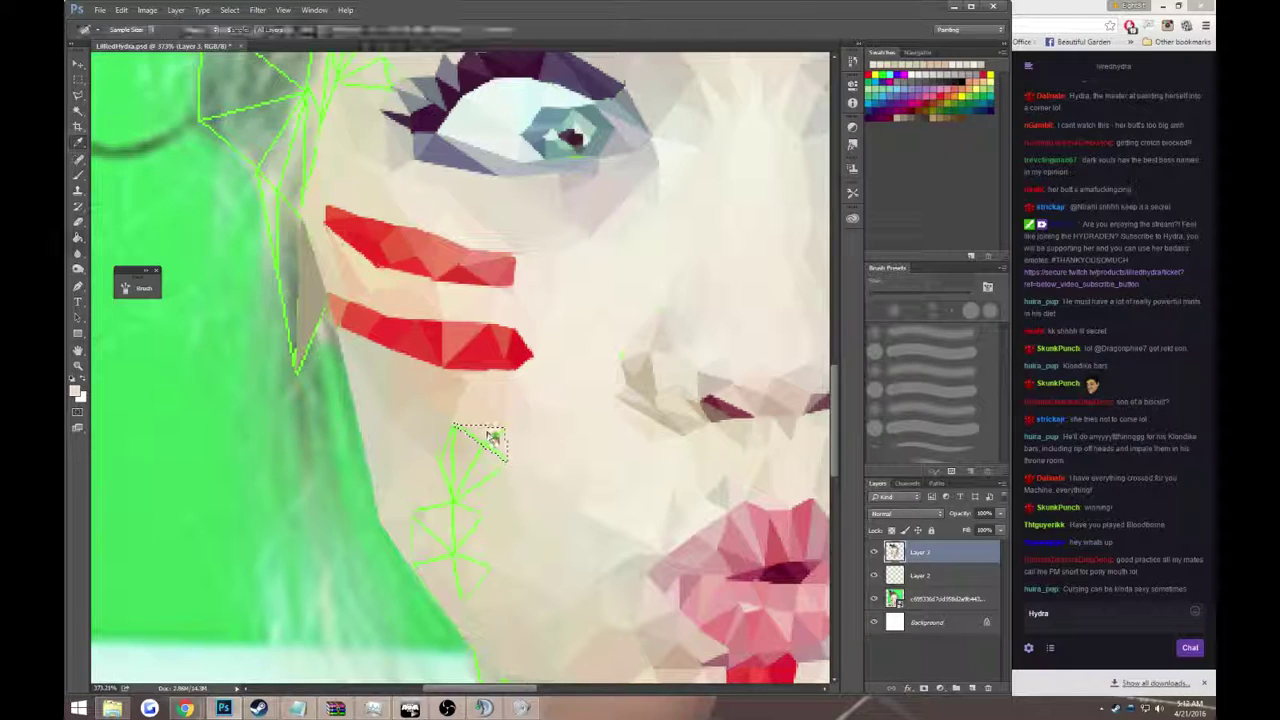
- Select a triangle along the green guide line and fill it
{"action": "key", "text": "l"}
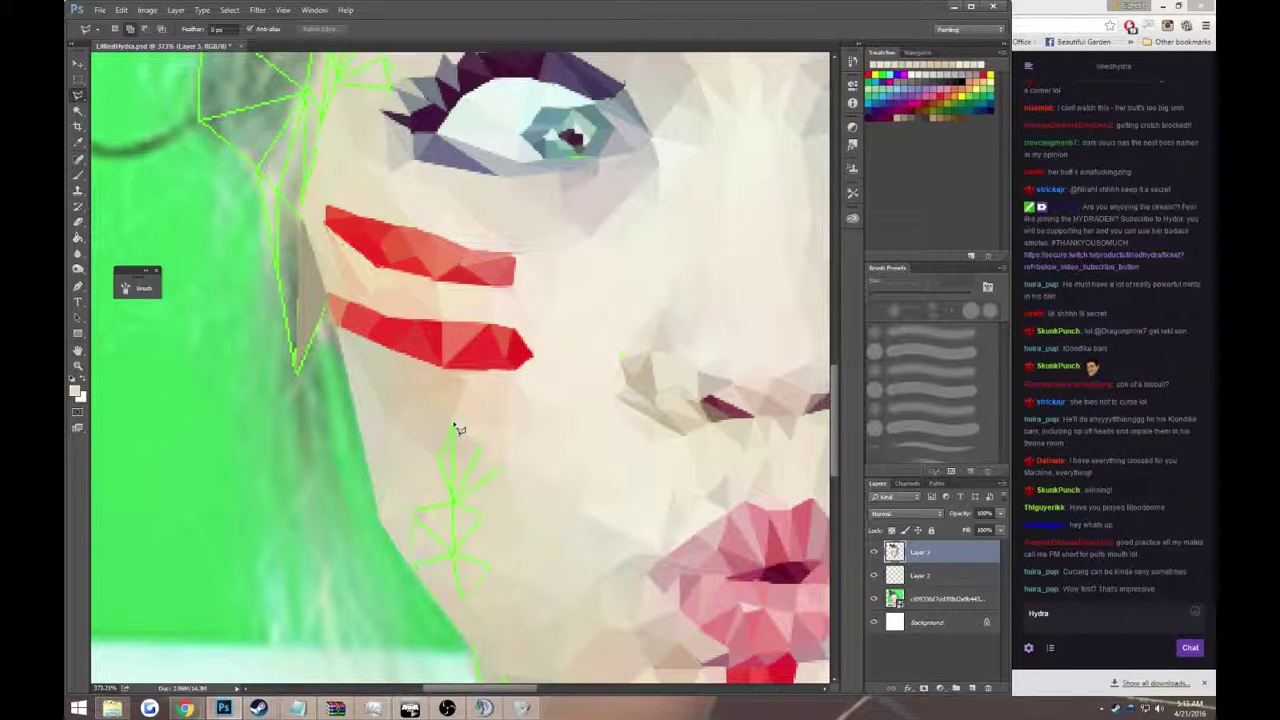
{"action": "left_click", "coordinate": [453, 426]}
{"action": "left_click", "coordinate": [452, 503]}
{"action": "left_click", "coordinate": [434, 453]}
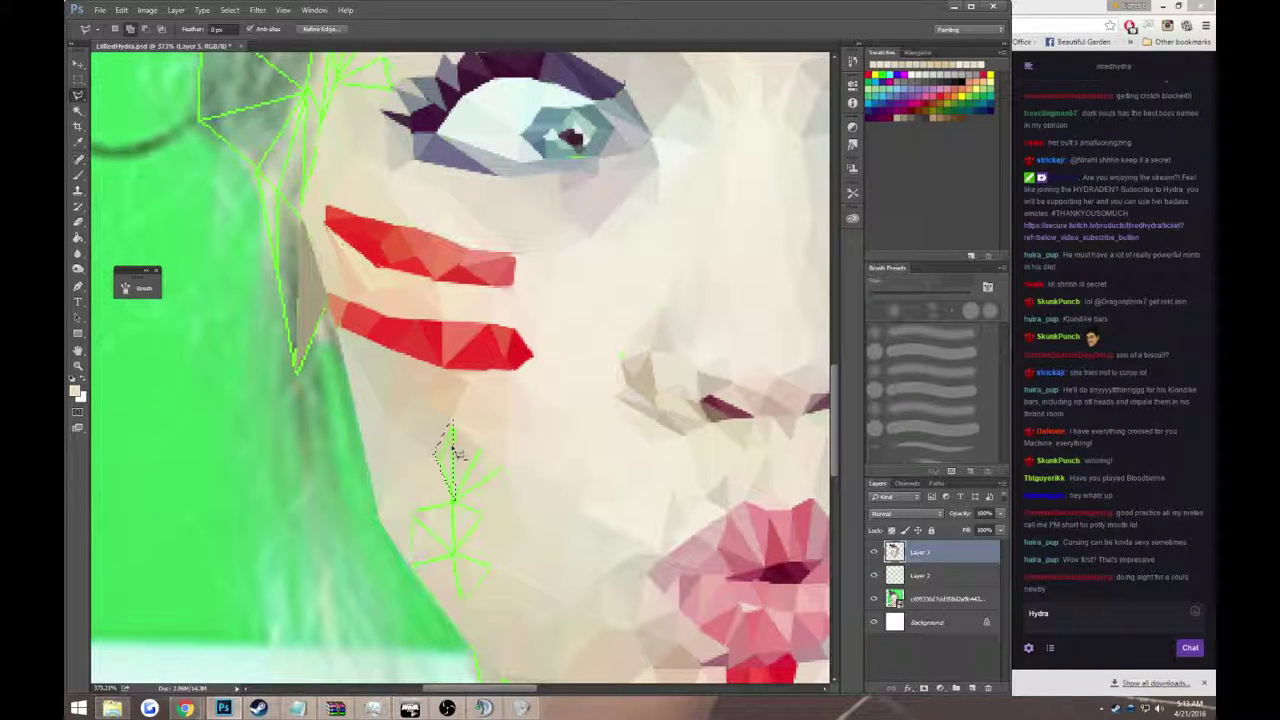
{"action": "key", "text": "b"}
{"action": "key", "text": "g"}
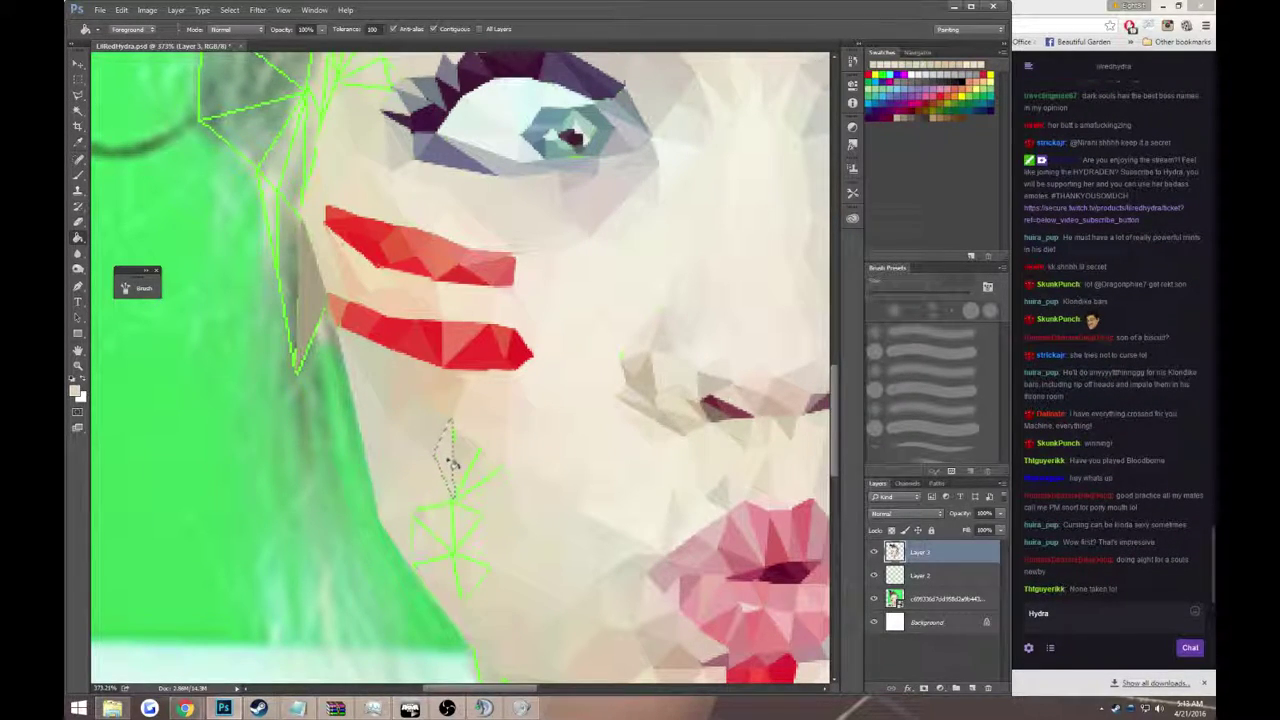
- Fill two more jaw triangles with skin tone and deselect
{"action": "key", "text": "l"}
{"action": "left_click", "coordinate": [453, 422]}
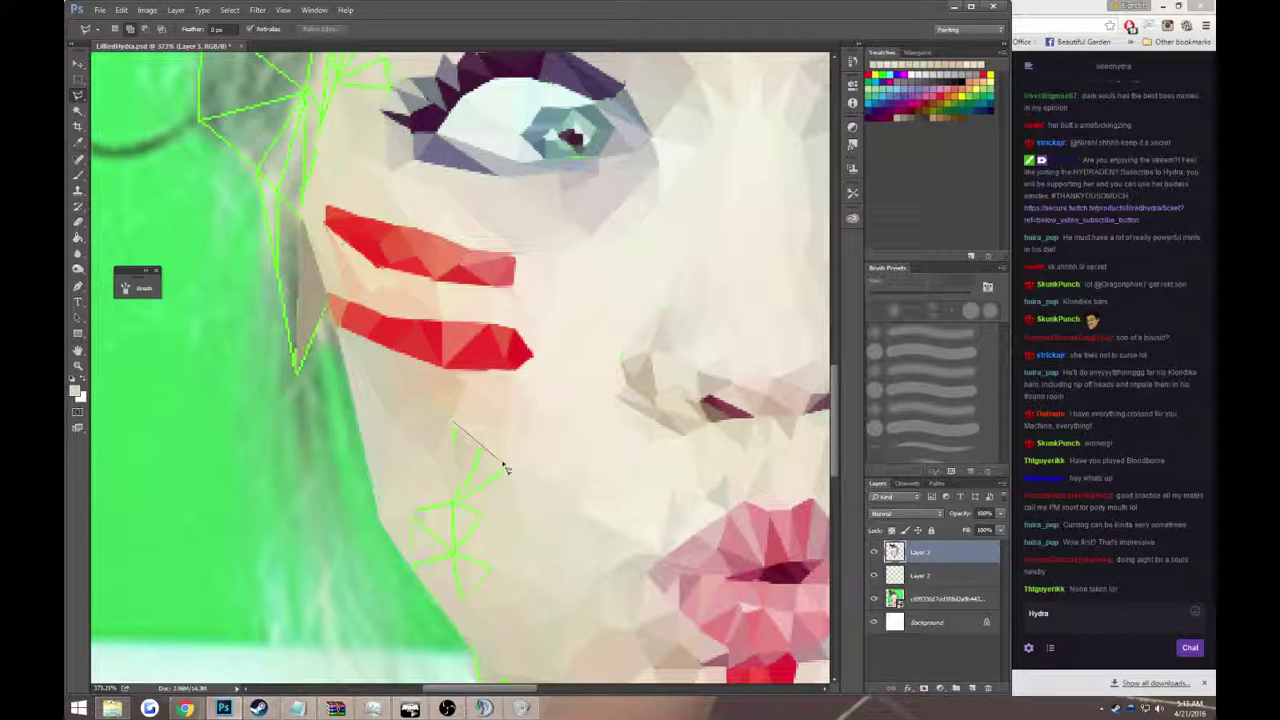
{"action": "double_click", "coordinate": [461, 500]}
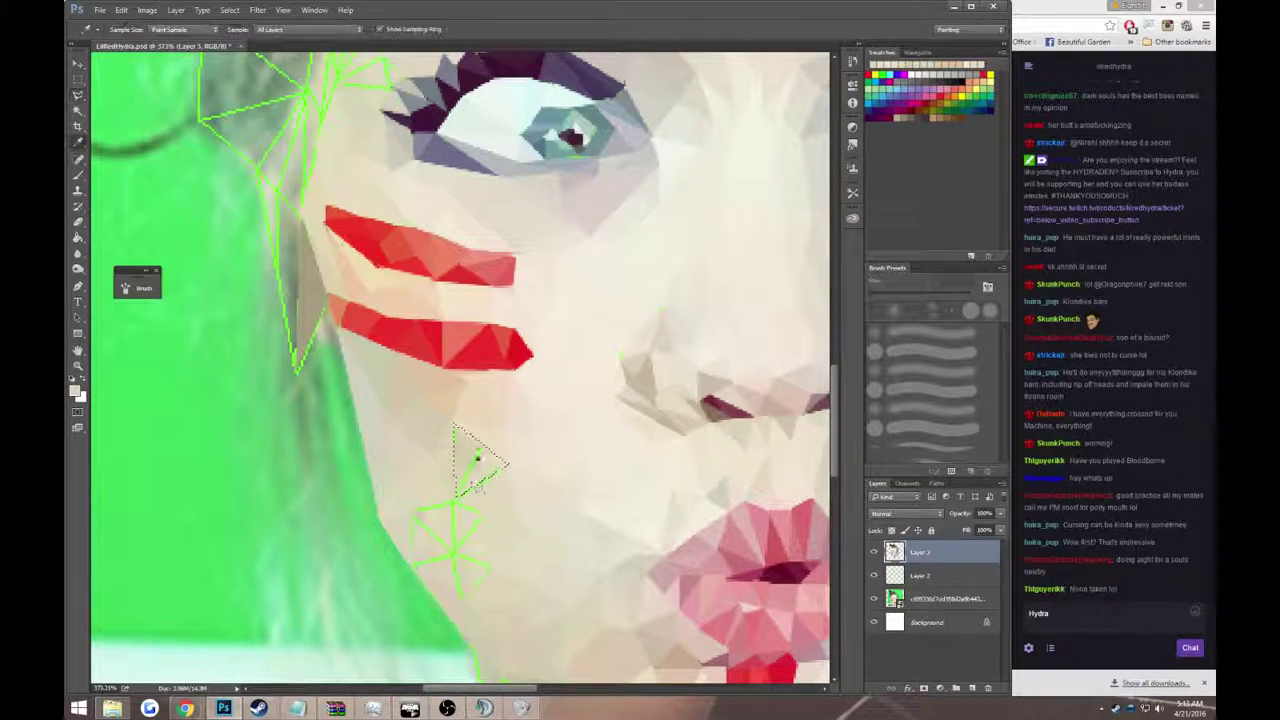
{"action": "key", "text": "g"}
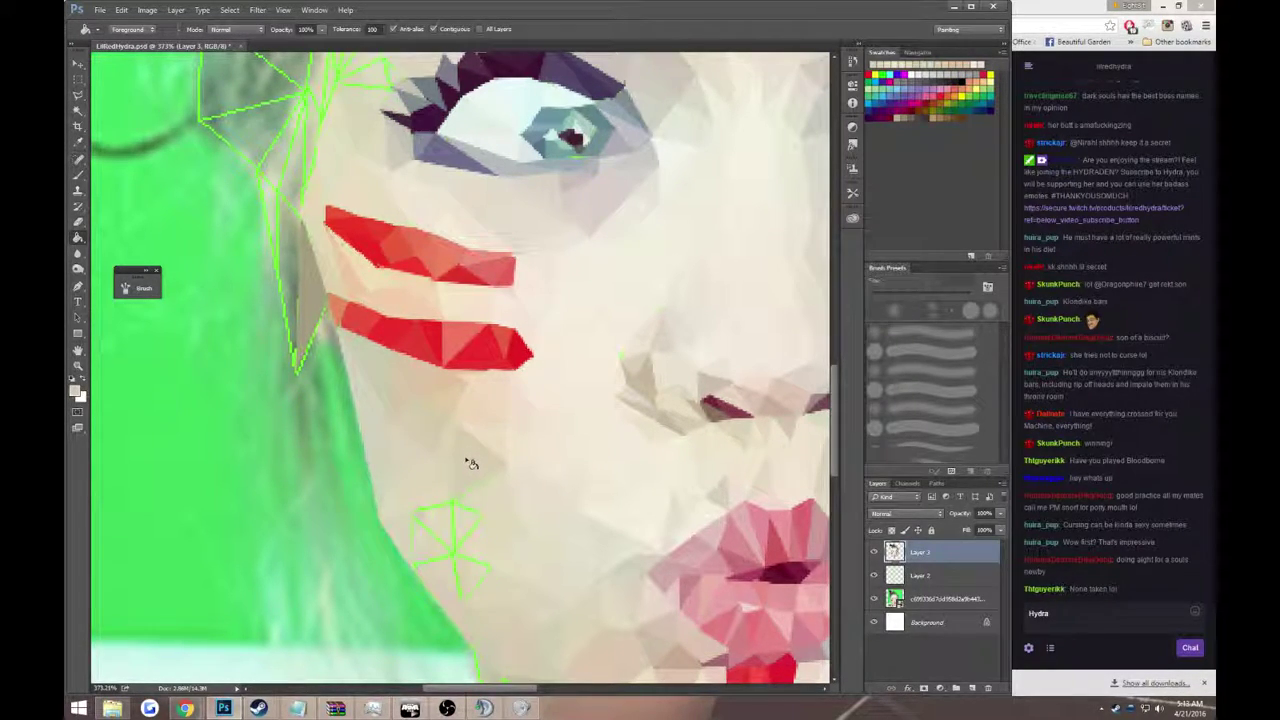
{"action": "key", "text": "l"}
{"action": "scroll", "coordinate": [470, 463], "scroll_direction": "down", "scroll_amount": 2}
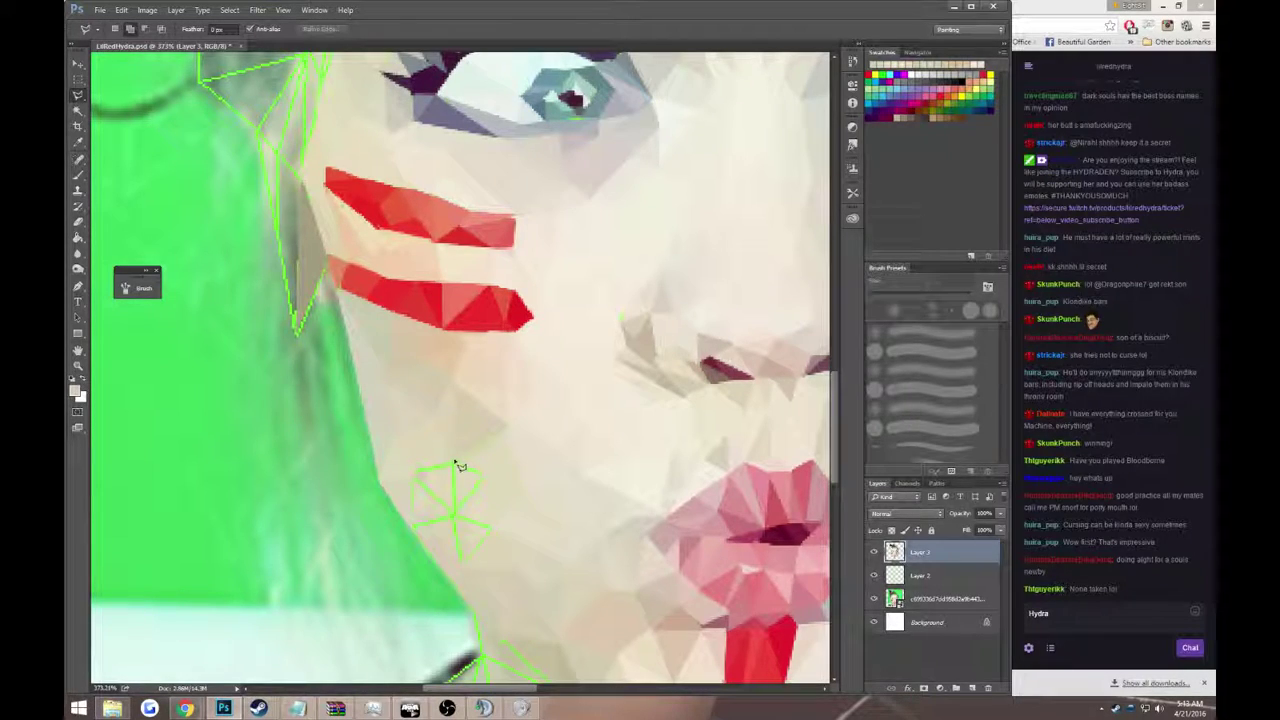
{"action": "left_click", "coordinate": [508, 428]}
{"action": "double_click", "coordinate": [455, 467]}
{"action": "key", "text": "g"}
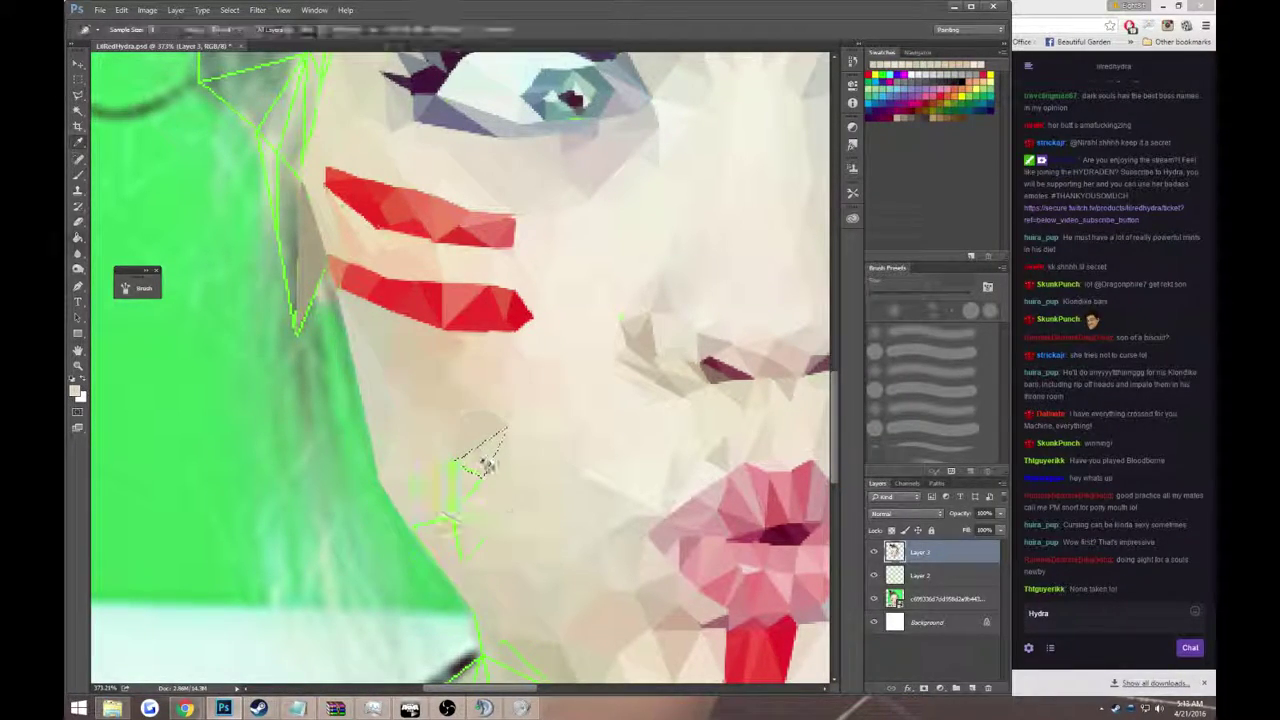
{"action": "key", "text": "ctrl+d"}
- Fill a triangle at the bottom of the jaw, then bring up the Twitch stream page
{"action": "key", "text": "l"}
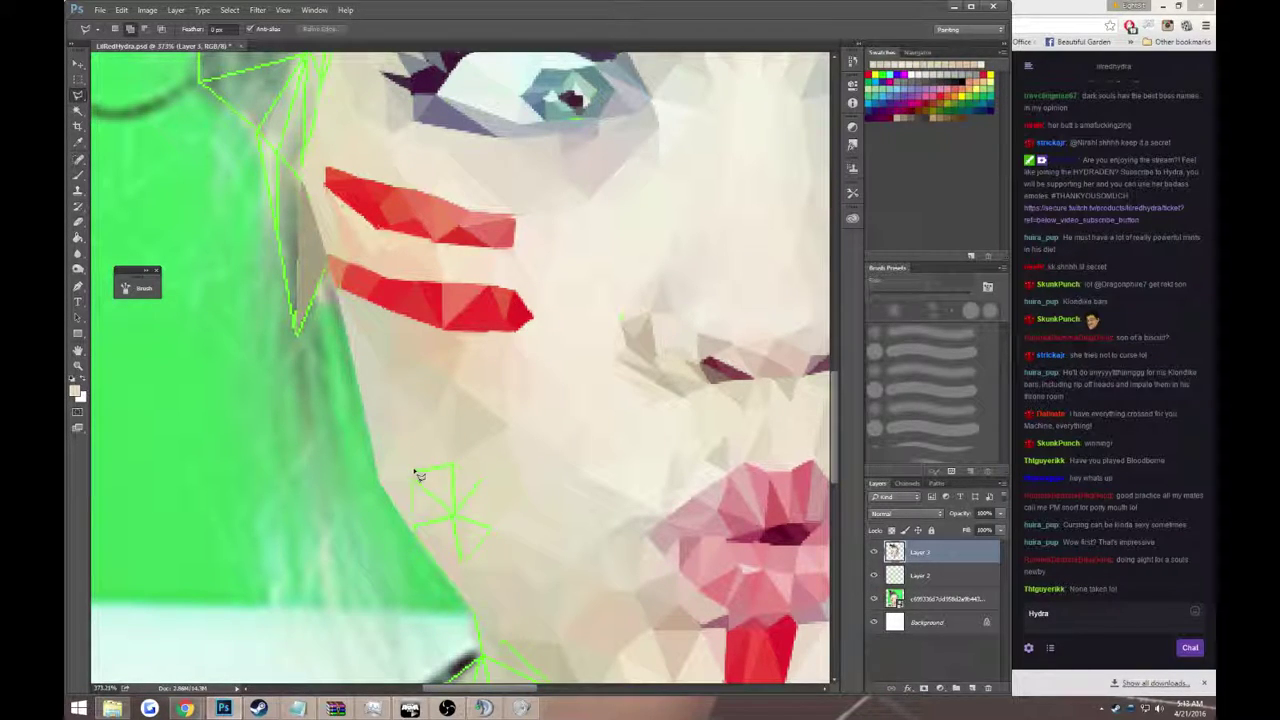
{"action": "left_click", "coordinate": [455, 512]}
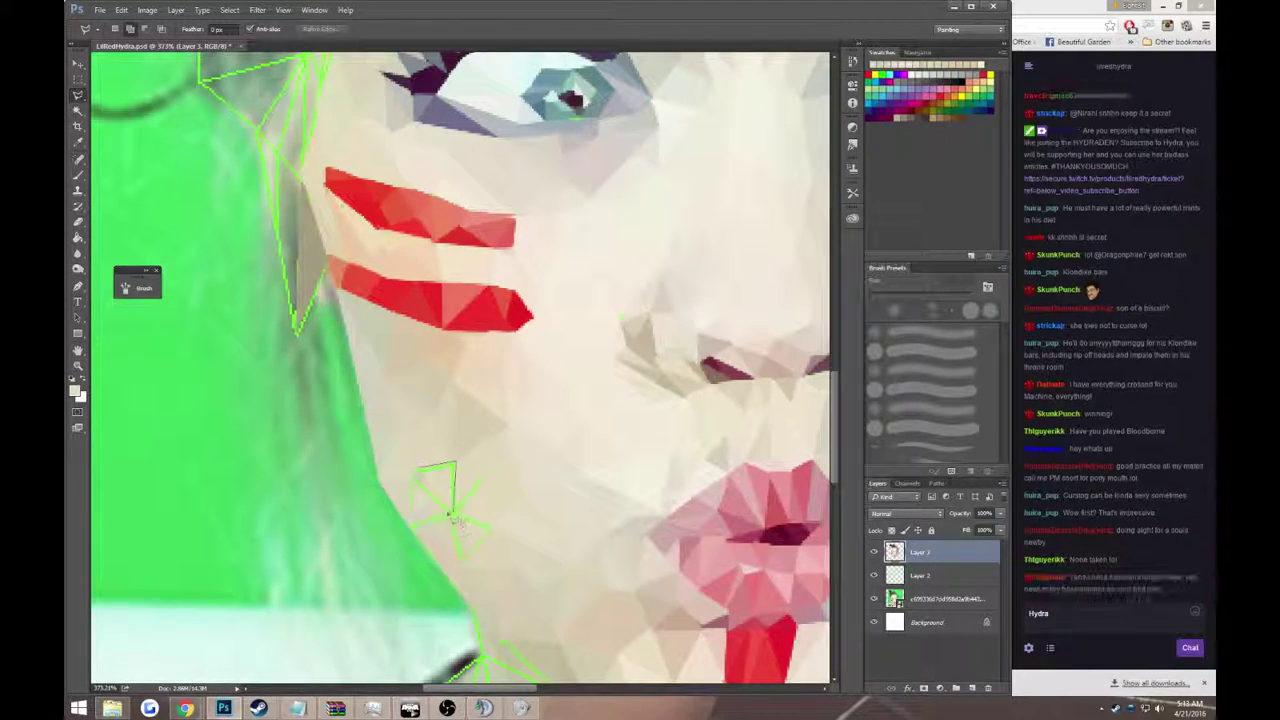
{"action": "left_click", "coordinate": [416, 469]}
{"action": "key", "text": "b"}
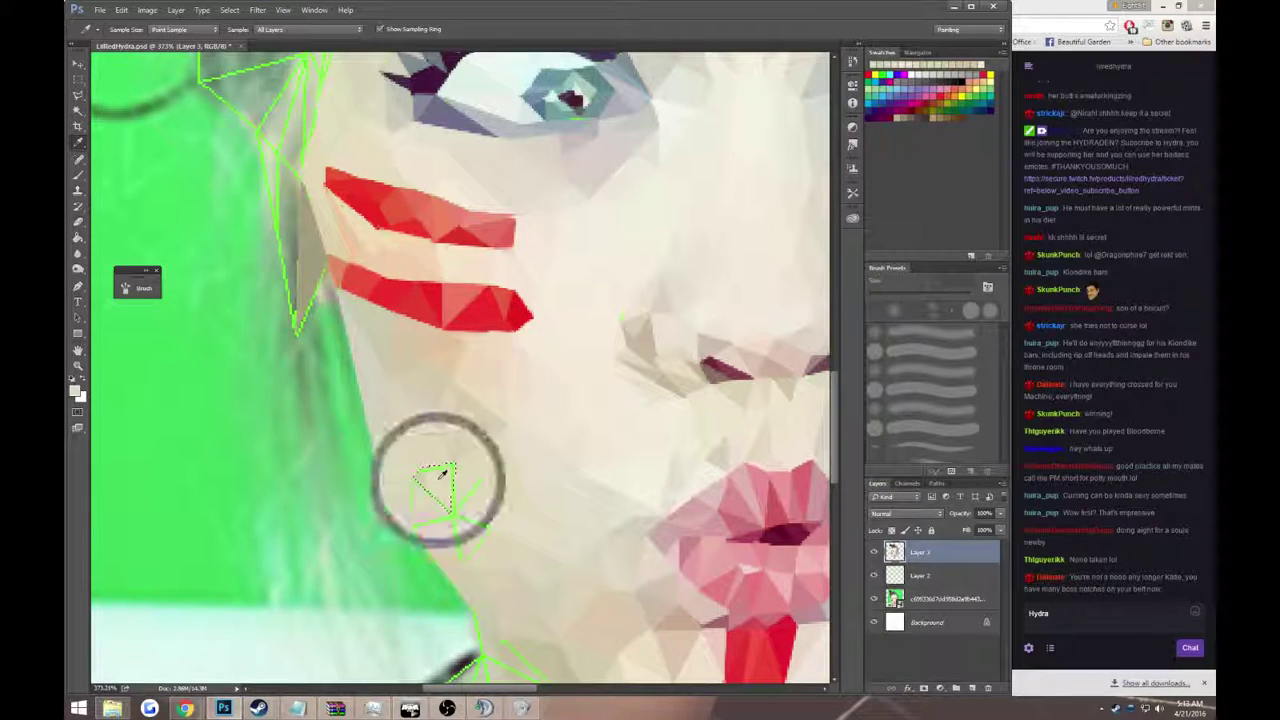
{"action": "key", "text": "g"}
{"action": "key", "text": "l"}
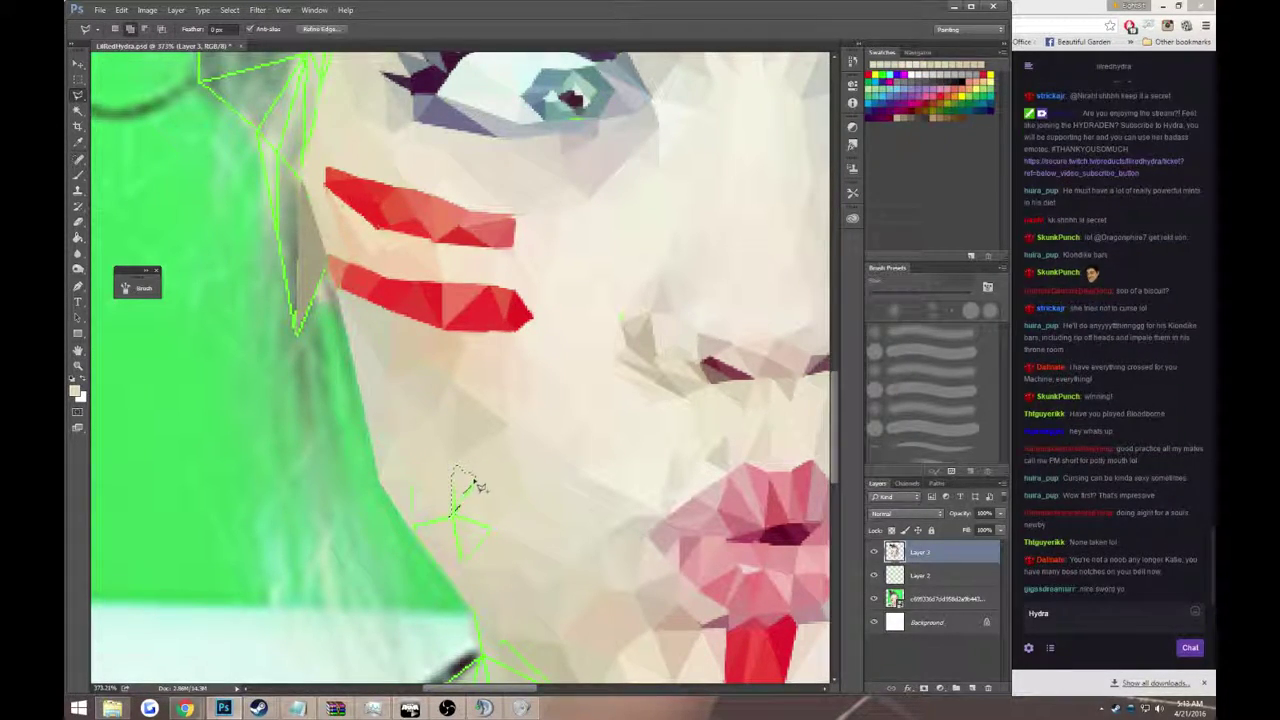
{"action": "key", "text": "b"}
{"action": "key", "text": "g"}
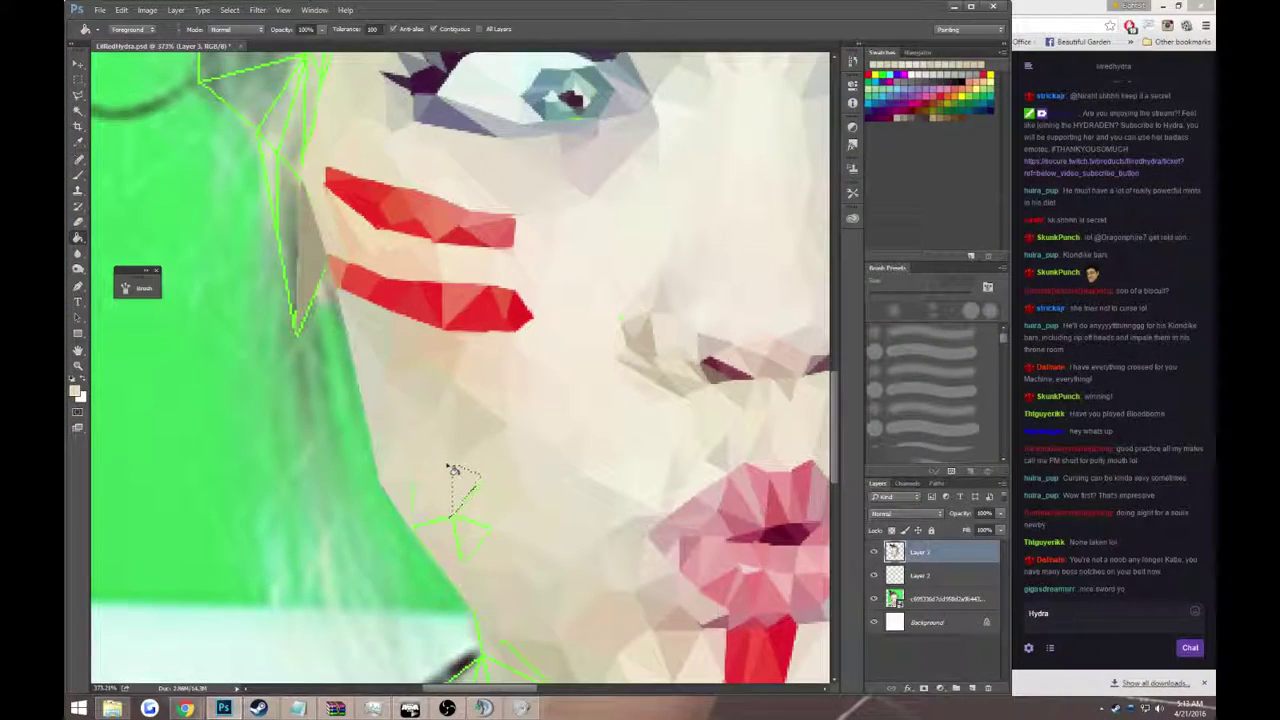
{"action": "key", "text": "l"}
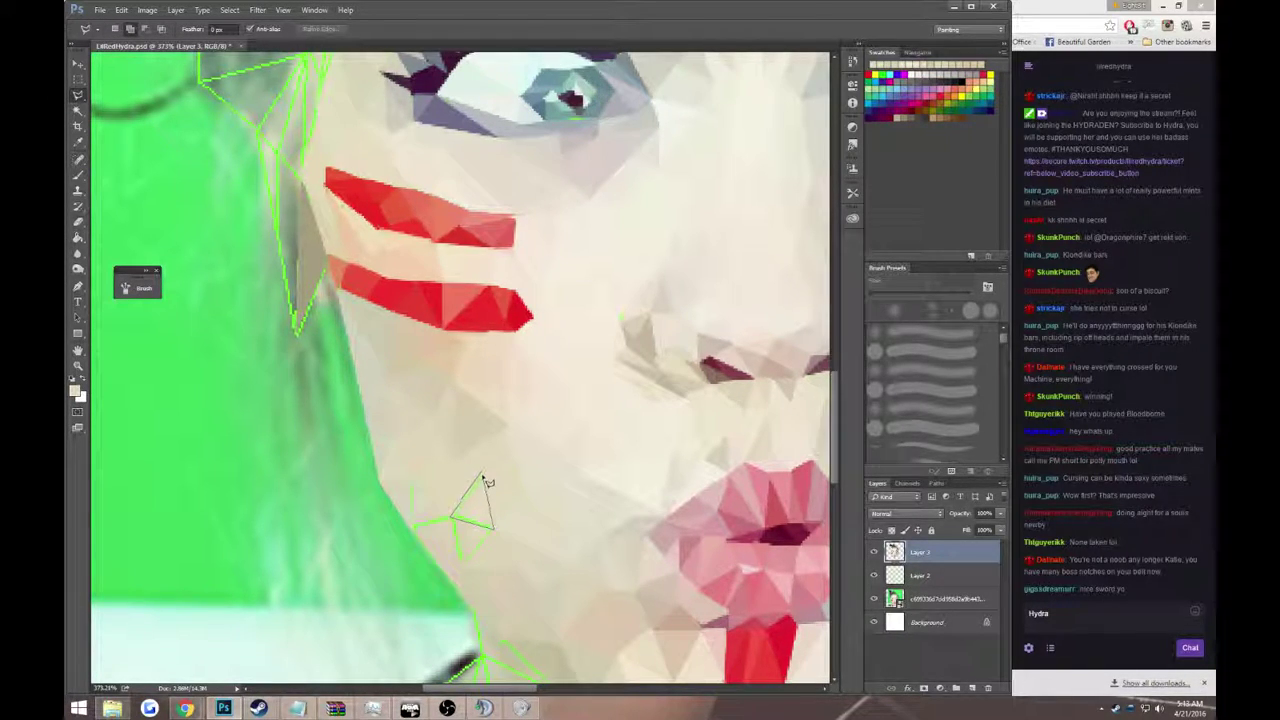
{"action": "left_click", "coordinate": [1011, 625]}
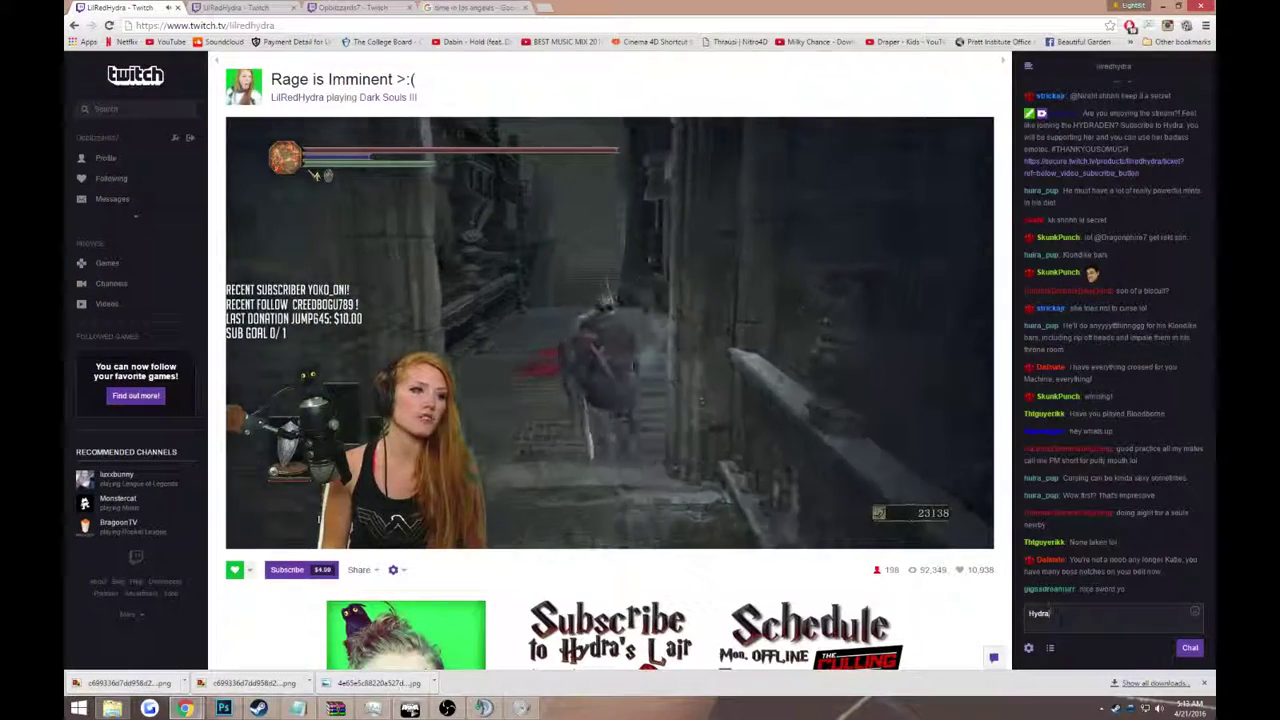
- Post '10 mins! and its done' in the Twitch chat and return to Photoshop
{"action": "type", "text": "10 mins! and its done"}
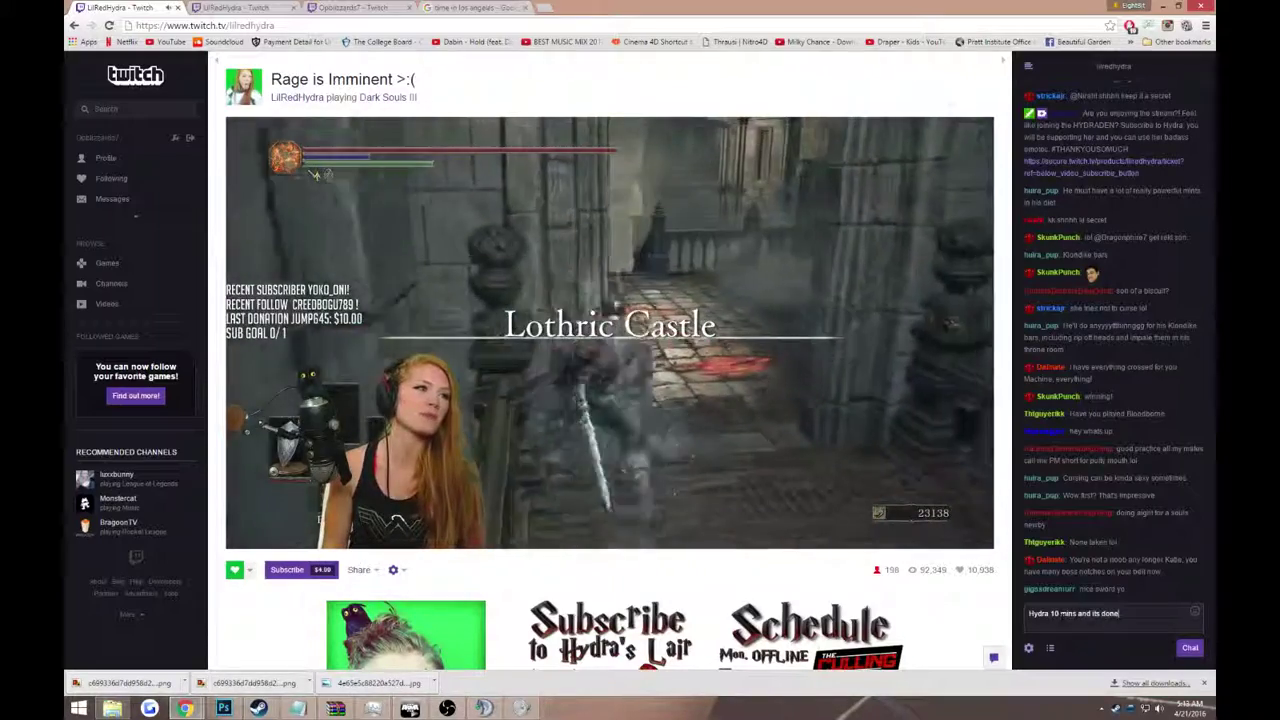
{"action": "key", "text": "Return"}
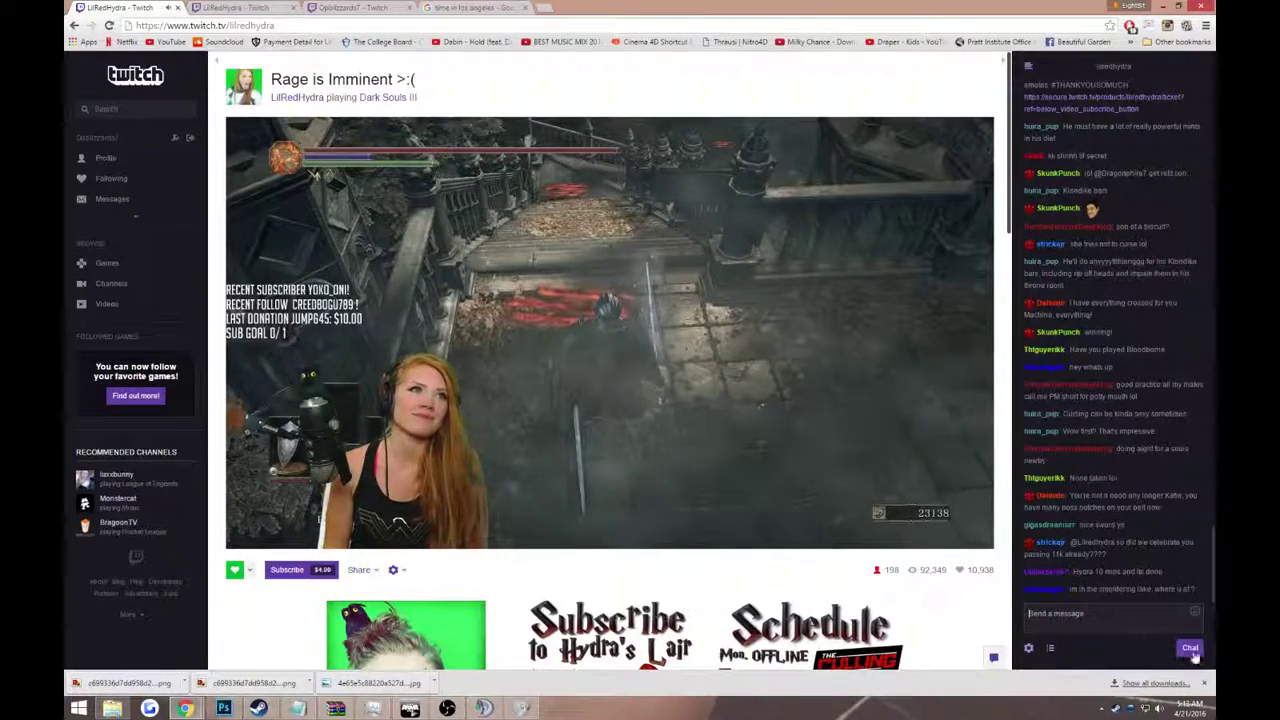
{"action": "left_click", "coordinate": [224, 708]}
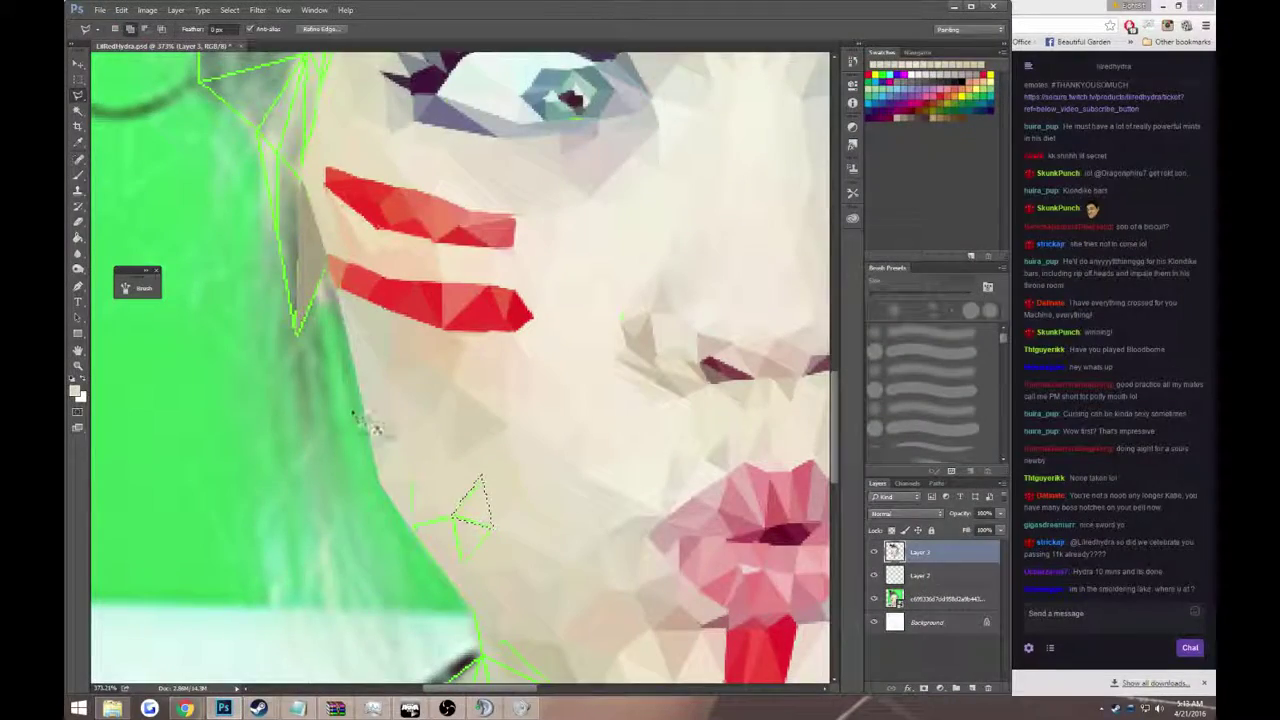
- Drop the old selection and sample a skin tone from the face for the jaw gaps
{"action": "scroll", "coordinate": [490, 440], "scroll_direction": "down", "scroll_amount": 3}
{"action": "key", "text": "i"}
{"action": "left_click", "coordinate": [474, 399]}
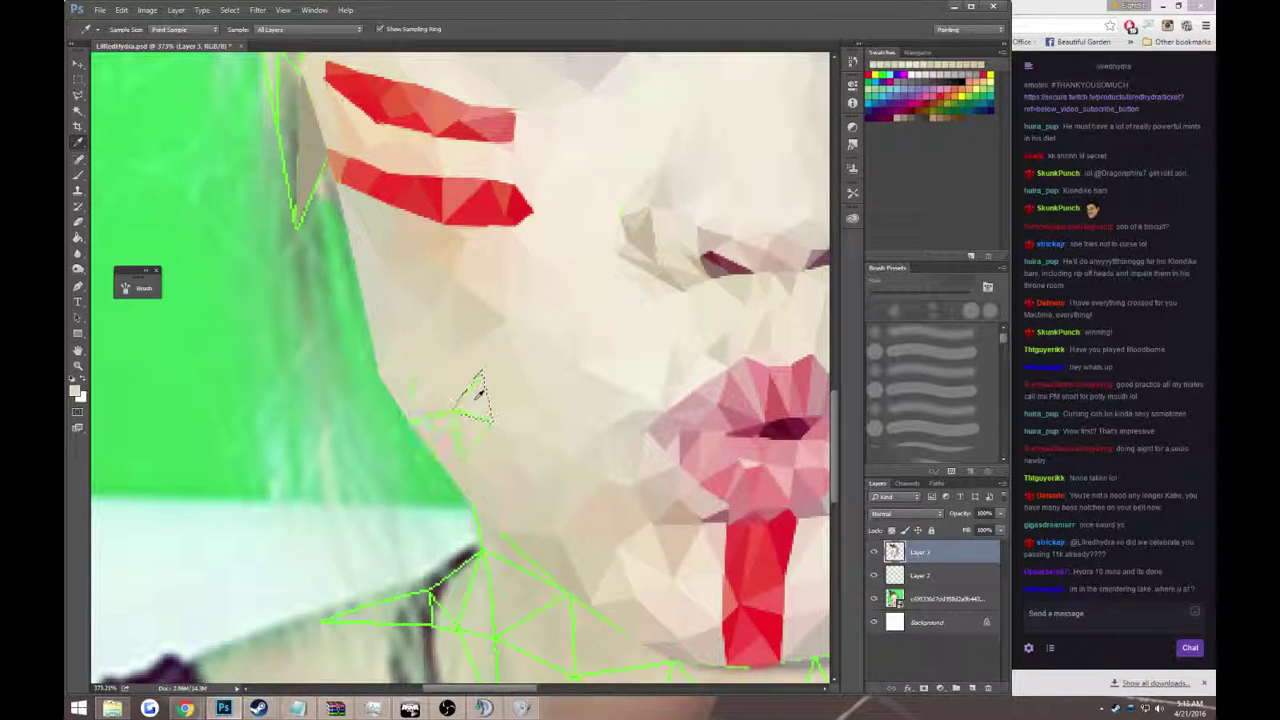
{"action": "key", "text": "l"}
{"action": "key", "text": "ctrl+d"}
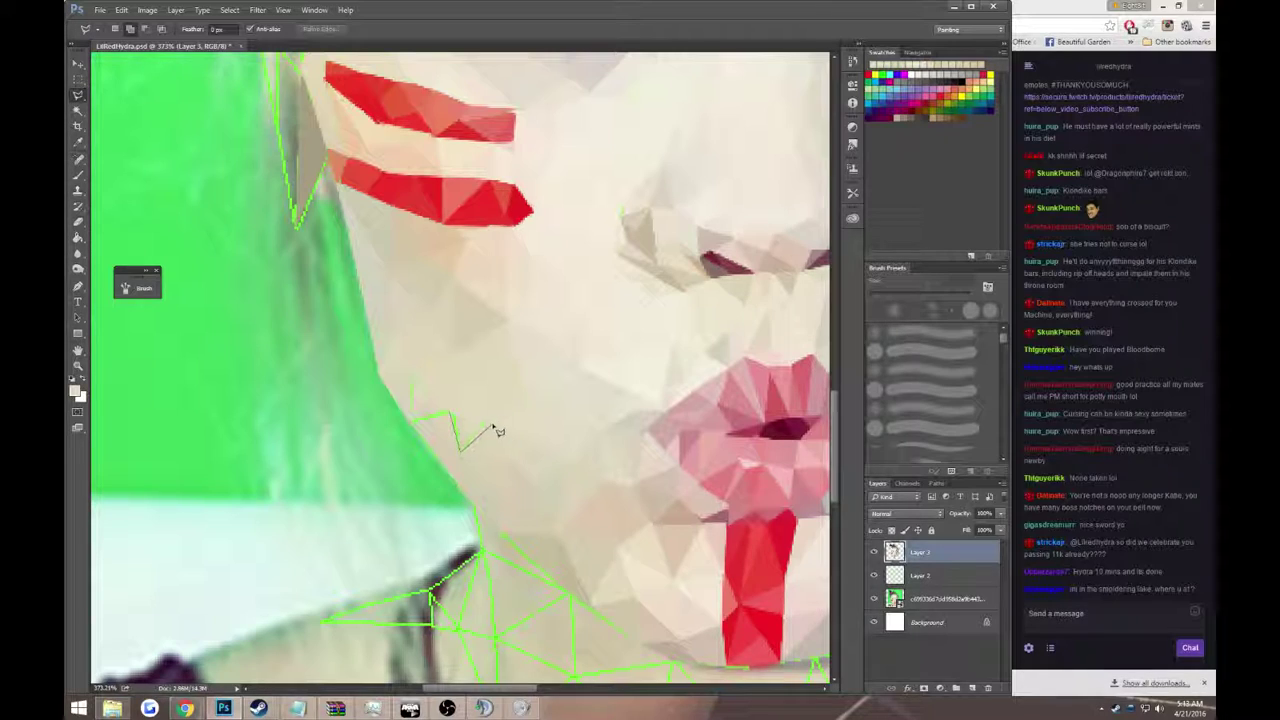
{"action": "left_click", "coordinate": [496, 429]}
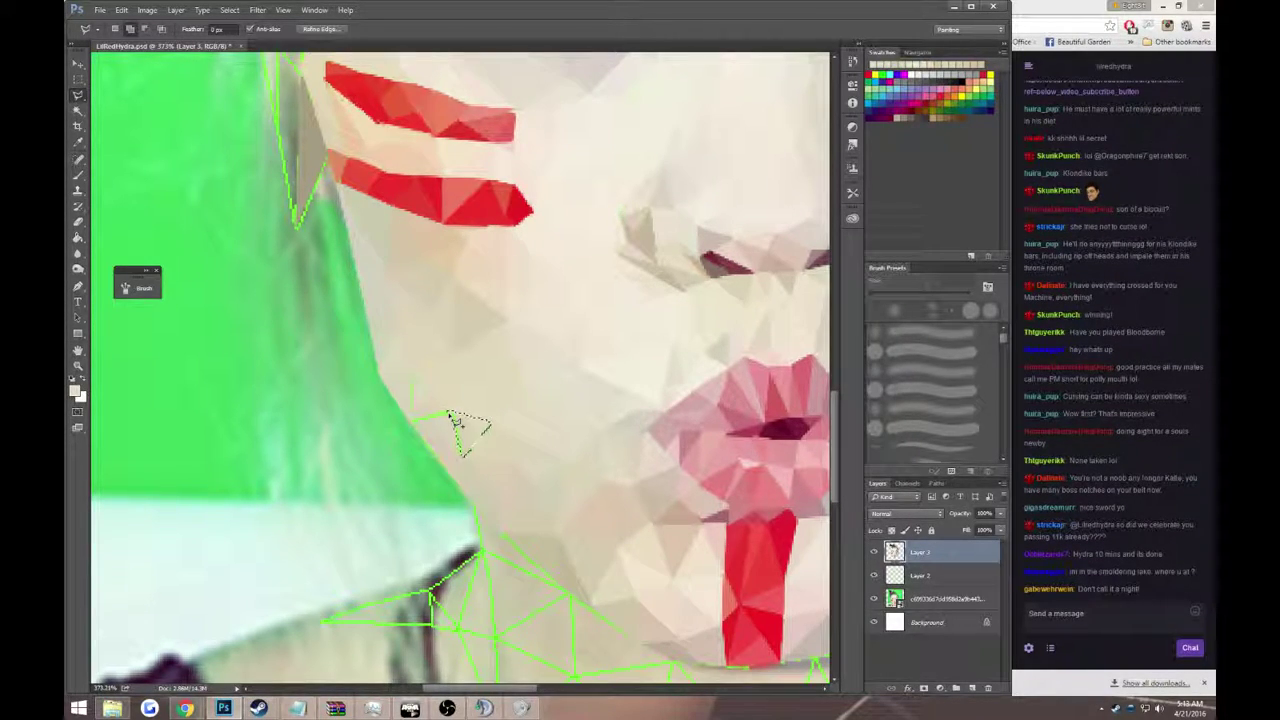
{"action": "key", "text": "i"}
{"action": "left_click", "coordinate": [460, 425]}
{"action": "key", "text": "g"}
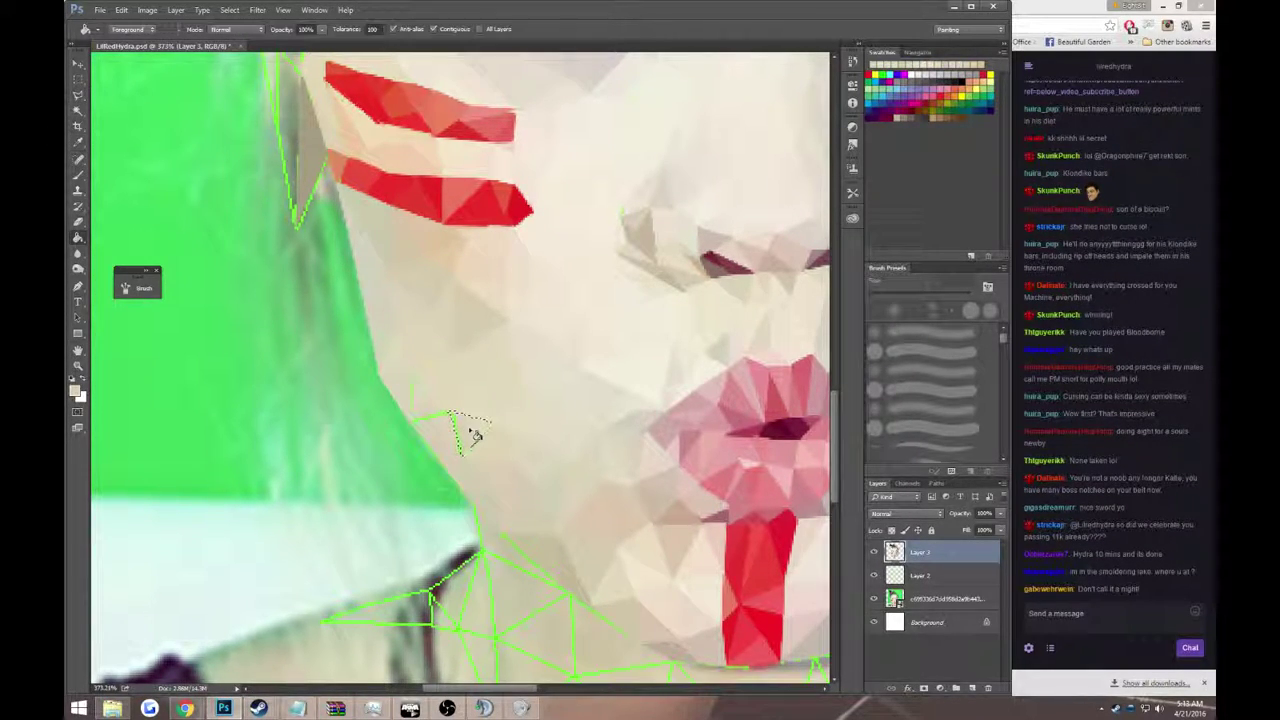
- Fill a gap triangle on the jawline with the sampled skin colour and deselect
{"action": "key", "text": "l"}
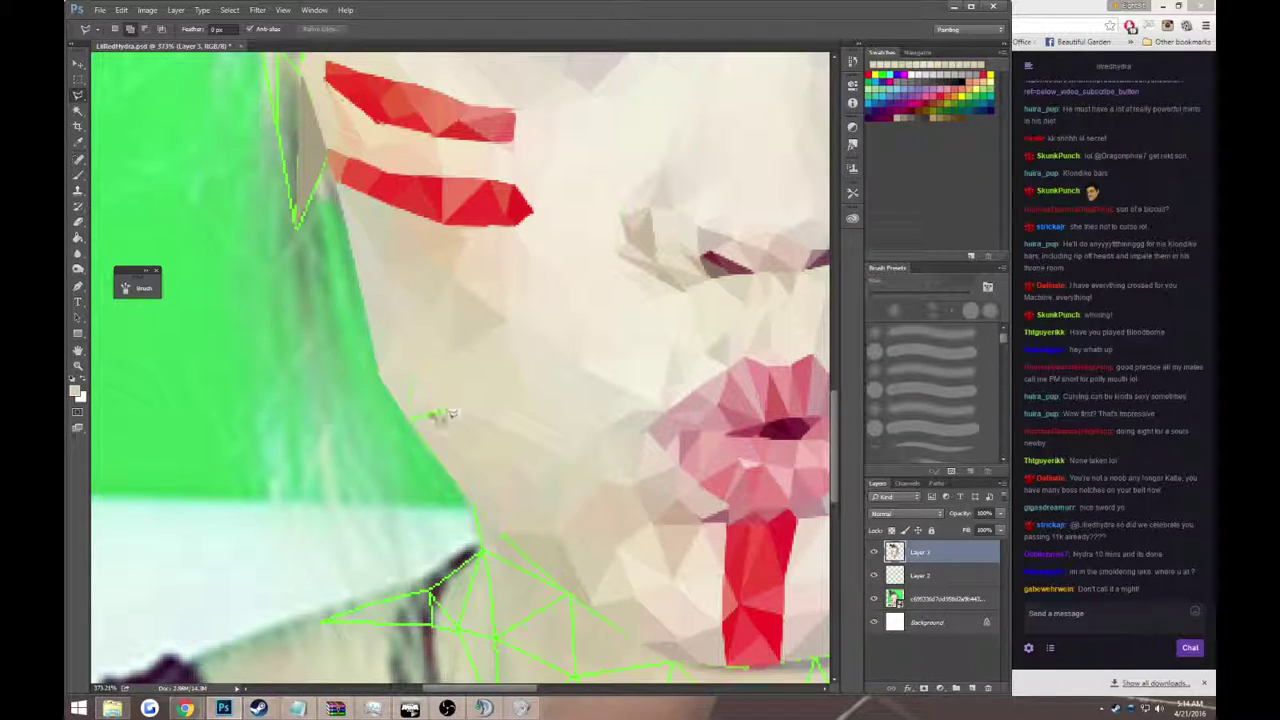
{"action": "left_click", "coordinate": [446, 411]}
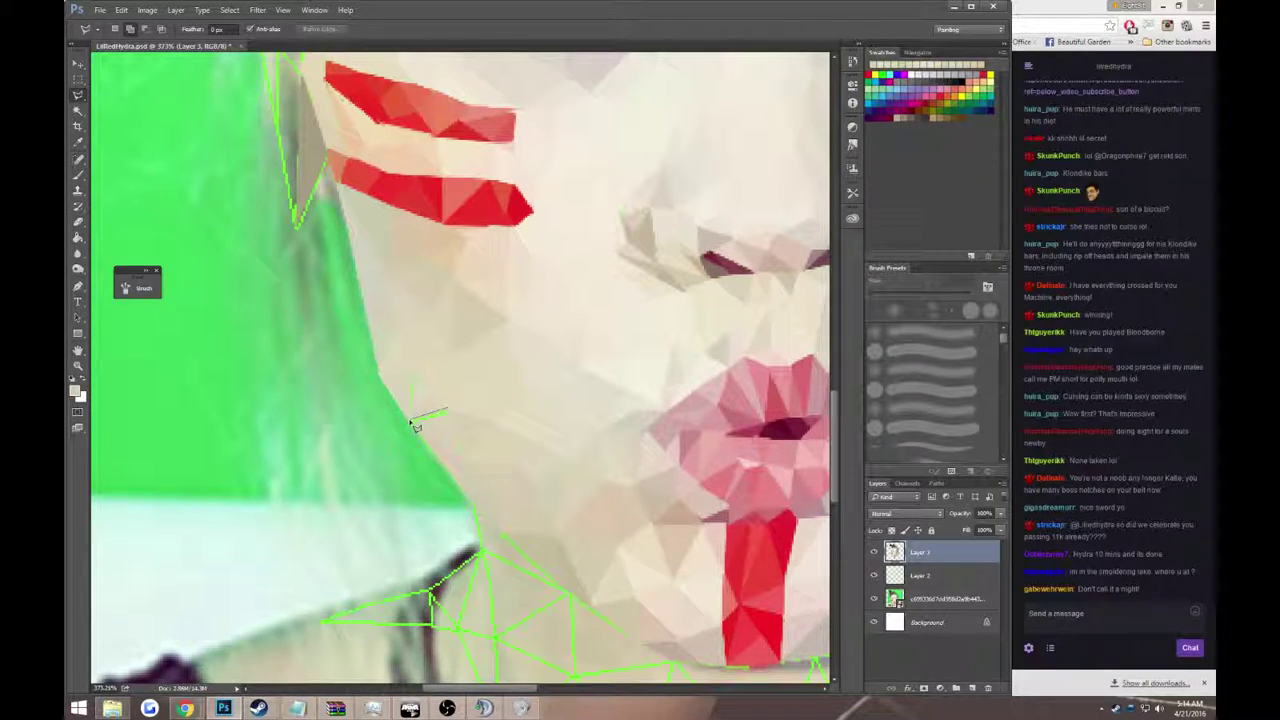
{"action": "double_click", "coordinate": [464, 459]}
{"action": "key", "text": "g"}
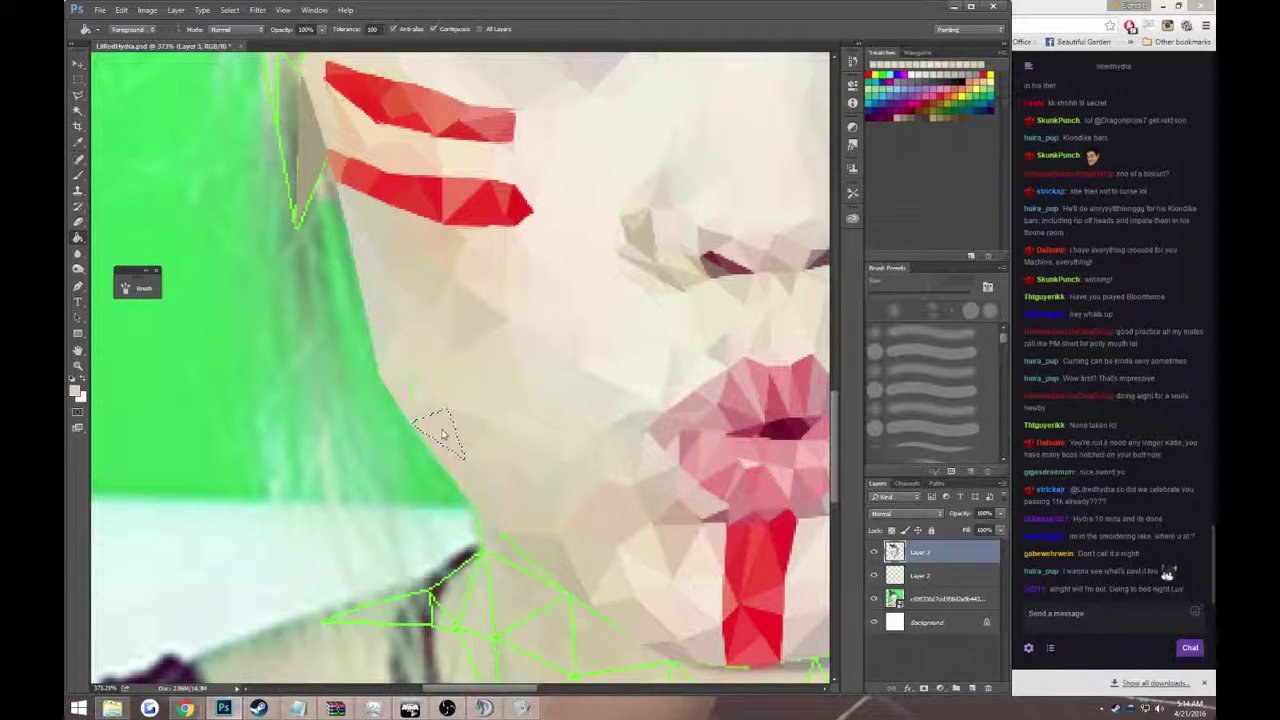
{"action": "left_click", "coordinate": [443, 432]}
{"action": "key", "text": "ctrl+d"}
- Select and fill another jawline gap triangle
{"action": "key", "text": "l"}
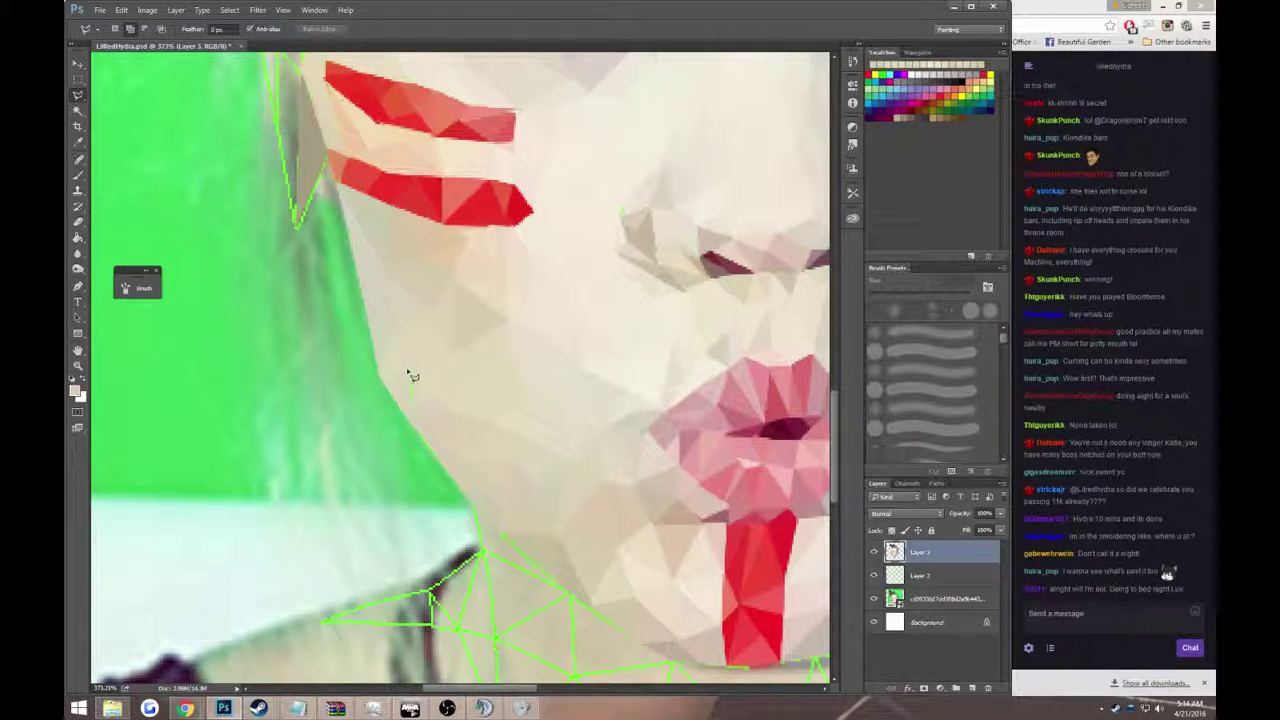
{"action": "double_click", "coordinate": [450, 404]}
{"action": "key", "text": "g"}
{"action": "scroll", "coordinate": [428, 404], "scroll_direction": "up", "scroll_amount": 1}
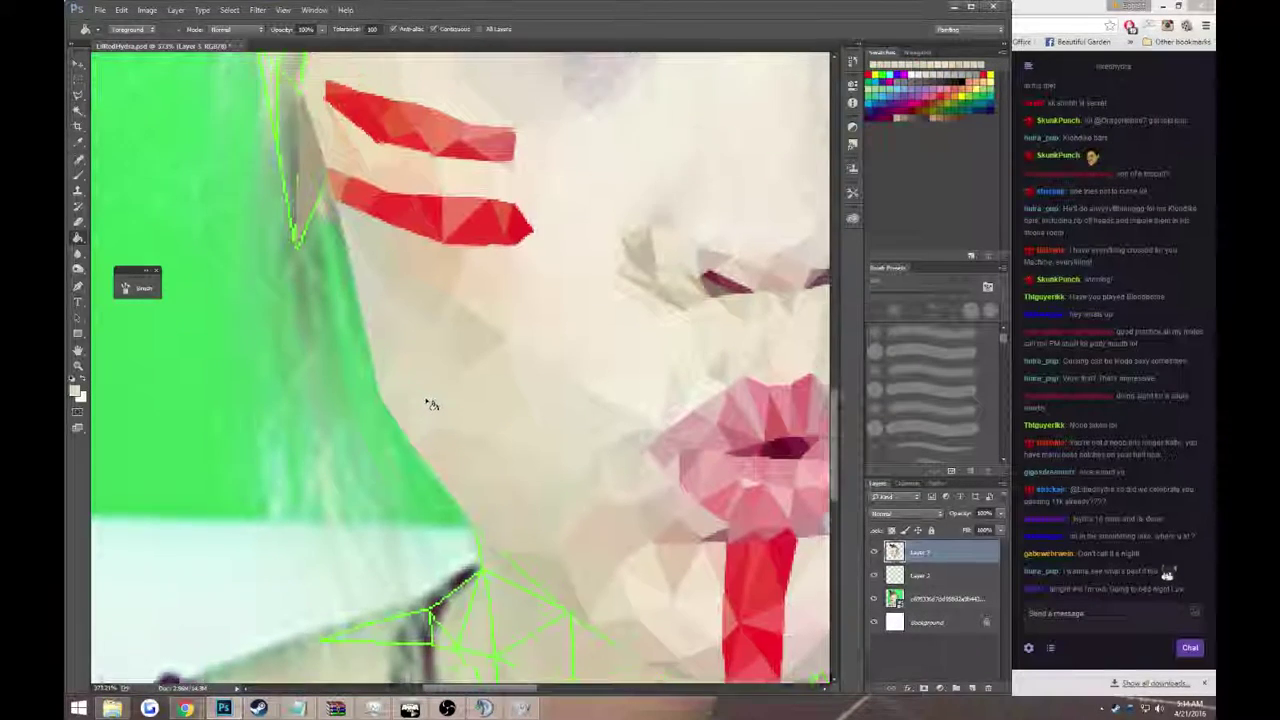
{"action": "scroll", "coordinate": [428, 400], "scroll_direction": "up", "scroll_amount": 3}
{"action": "scroll", "coordinate": [380, 371], "scroll_direction": "up", "scroll_amount": 3}
{"action": "scroll", "coordinate": [294, 337], "scroll_direction": "up", "scroll_amount": 1}
- Fill the strip beside the hair with grey, then switch to the stream chat
{"action": "key", "text": "l"}
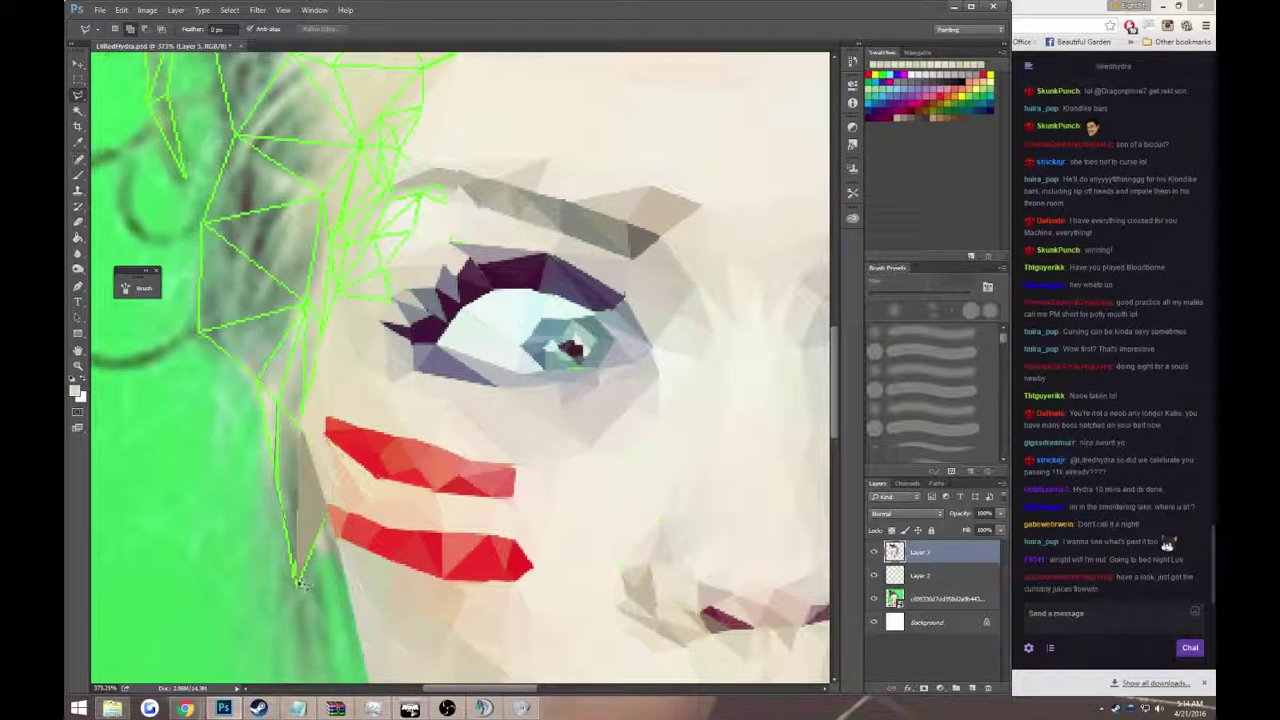
{"action": "left_click", "coordinate": [278, 405]}
{"action": "key", "text": "g"}
{"action": "left_click", "coordinate": [286, 449]}
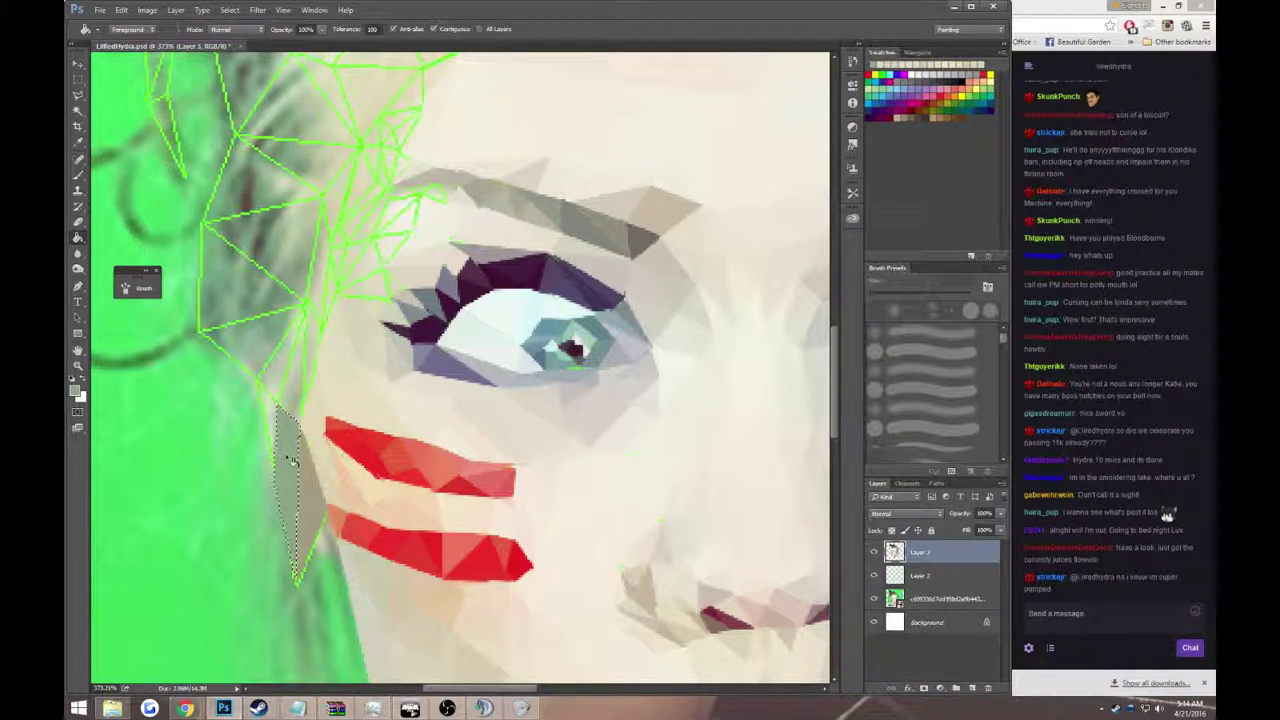
{"action": "key", "text": "alt+Tab"}
- Post 'yea im streaming the proccess you can see it now', check the followers and stream pages
{"action": "type", "text": "yea im s"}
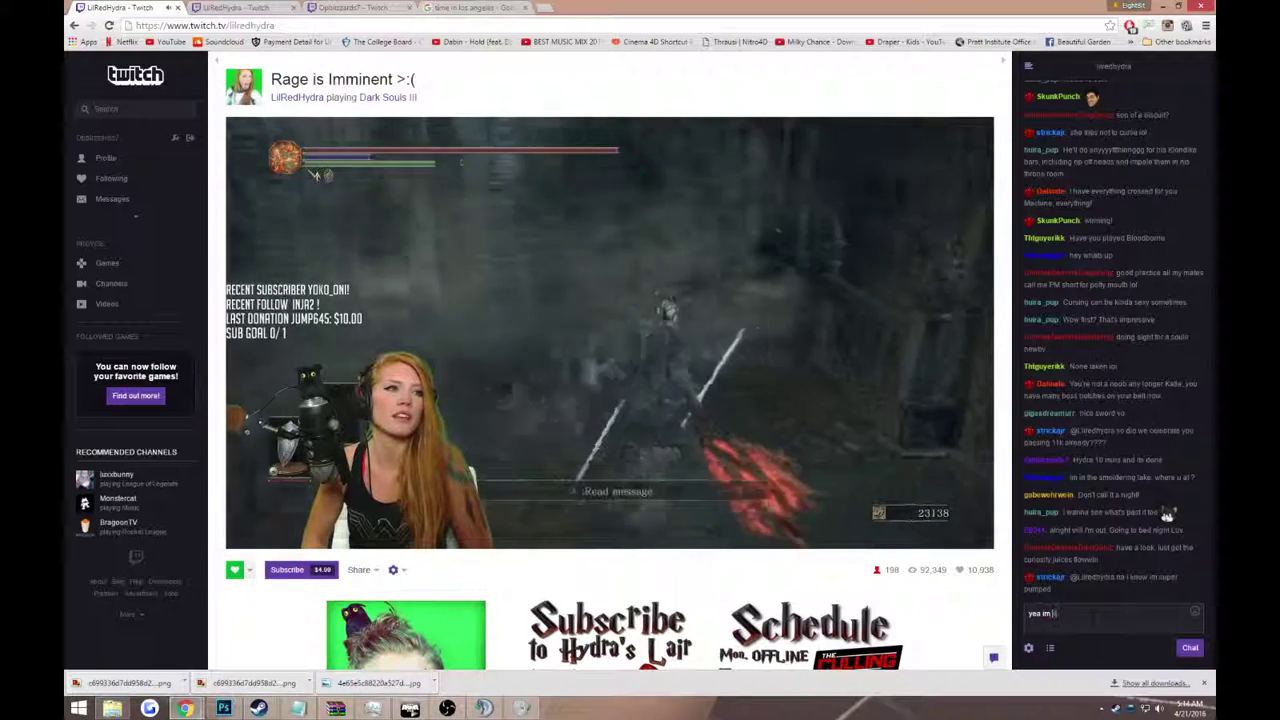
{"action": "type", "text": "treaming the"}
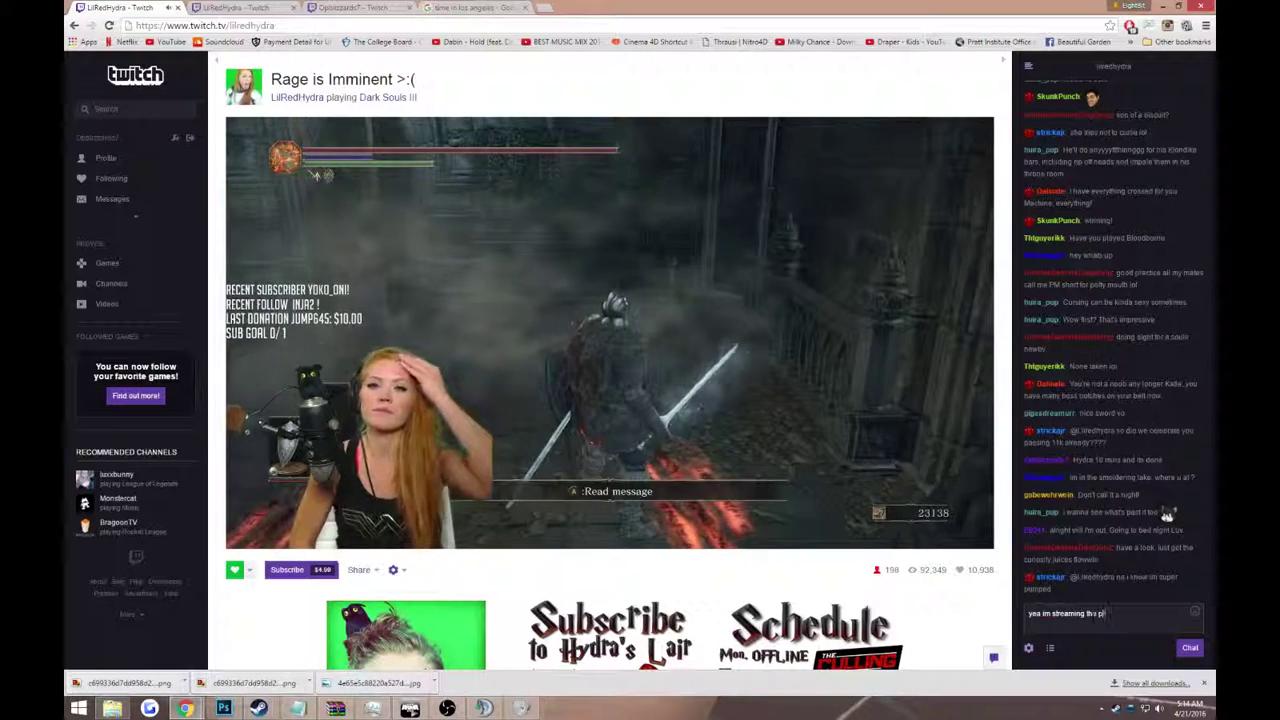
{"action": "type", "text": " proccess you can "}
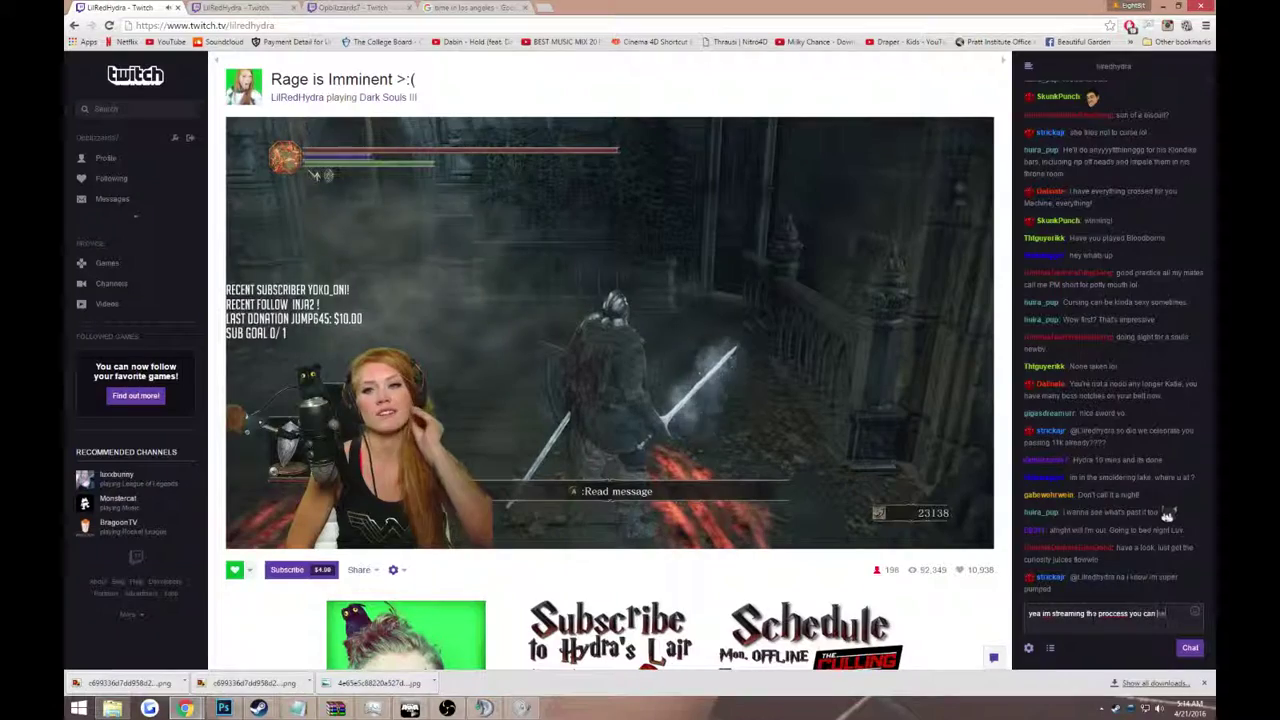
{"action": "type", "text": "see it now"}
{"action": "key", "text": "Return"}
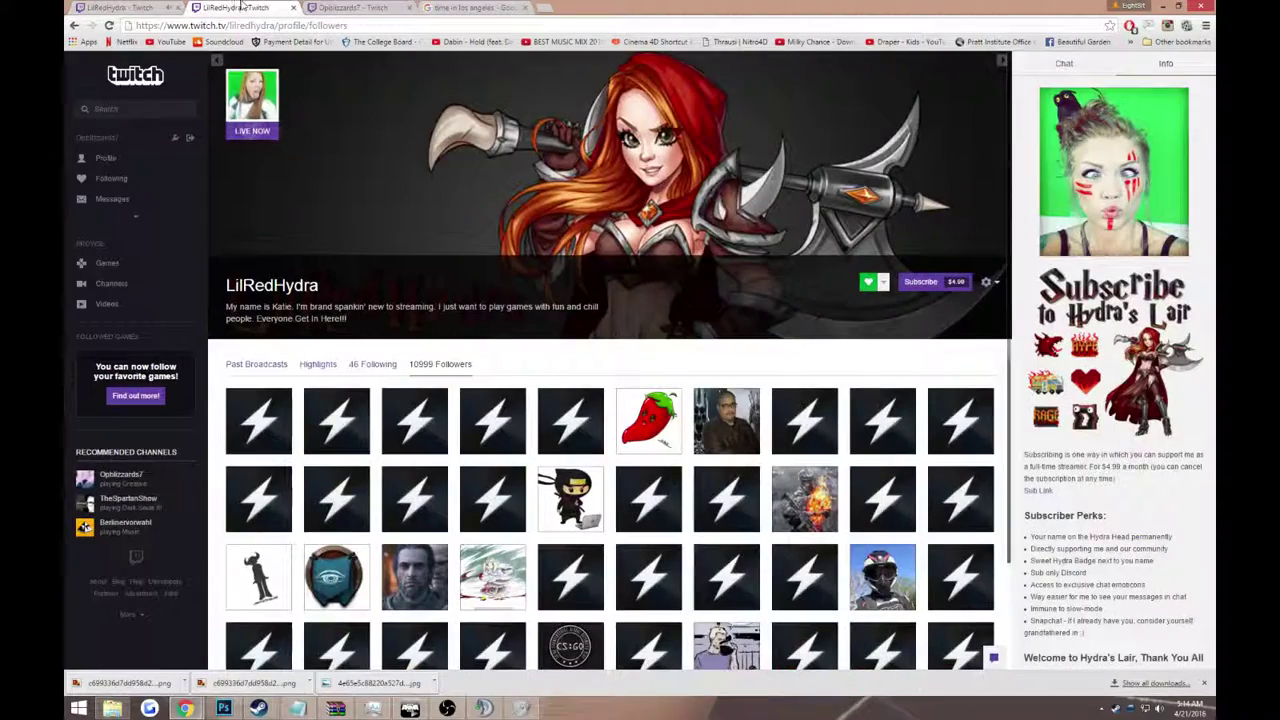
{"action": "left_click", "coordinate": [240, 7]}
{"action": "left_click", "coordinate": [325, 7]}
{"action": "left_click", "coordinate": [223, 708]}
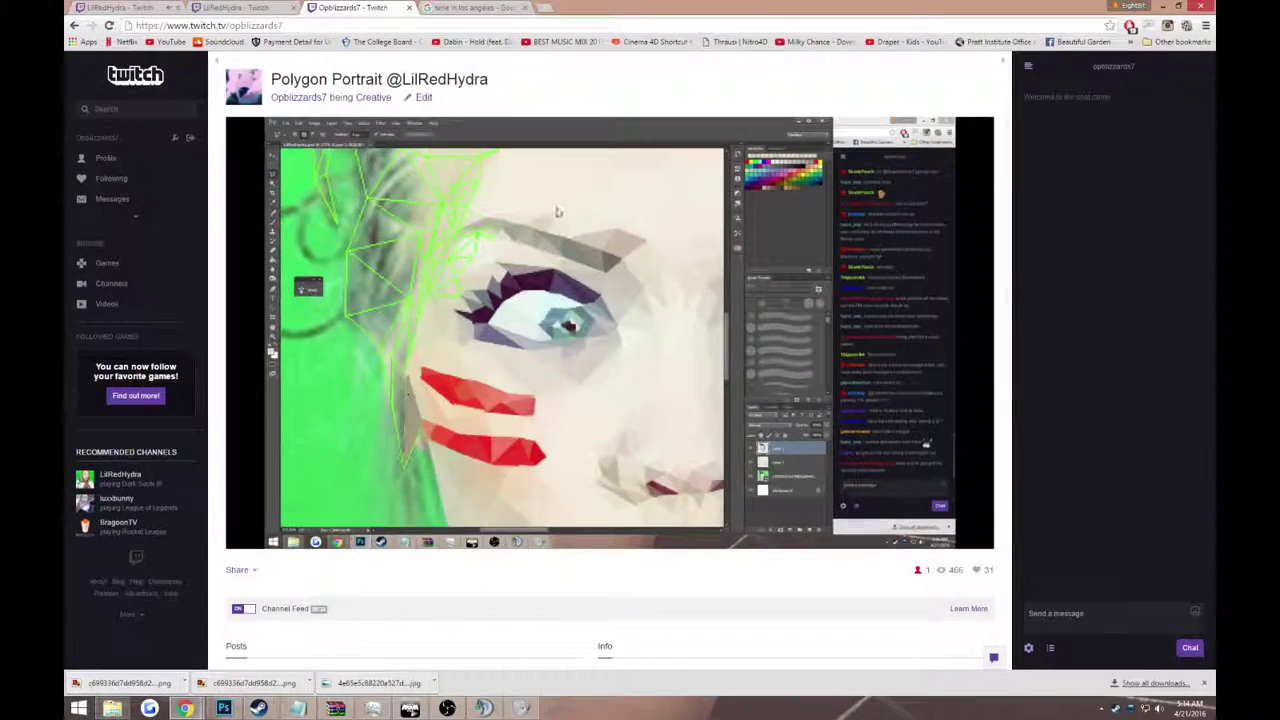
{"action": "left_click", "coordinate": [186, 708]}
{"action": "left_click", "coordinate": [223, 708]}
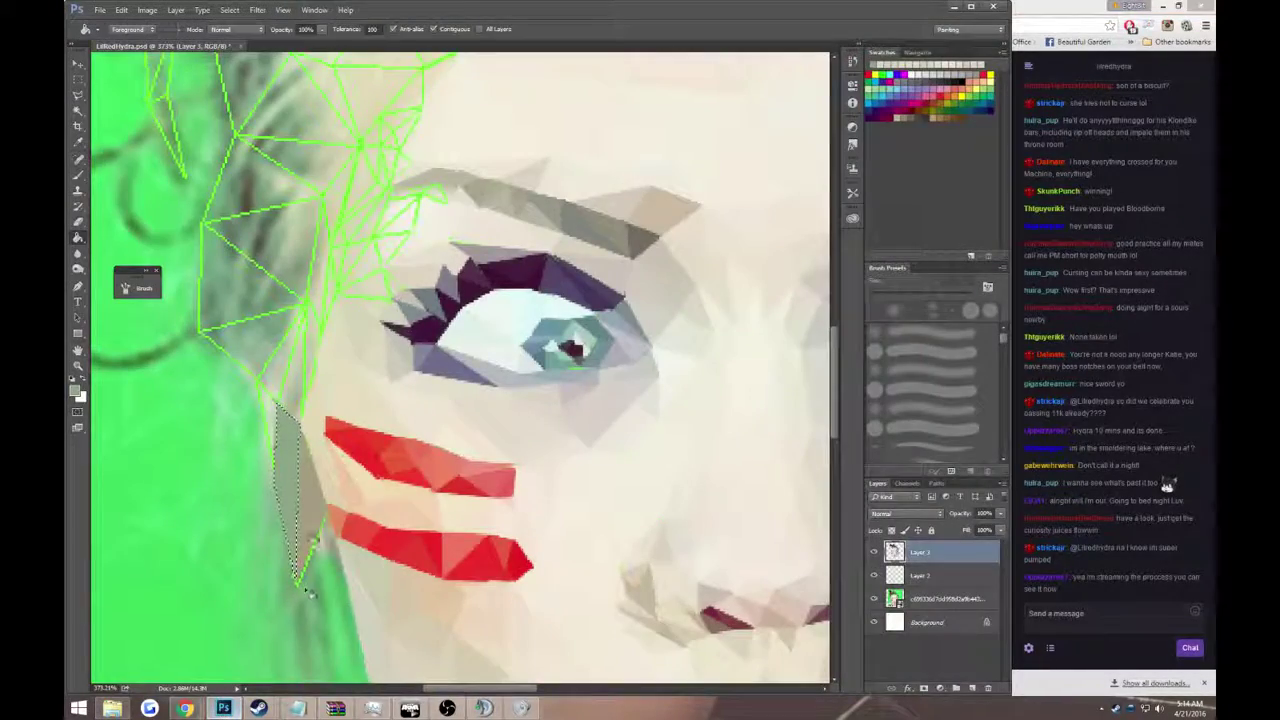
{"action": "key", "text": "z"}
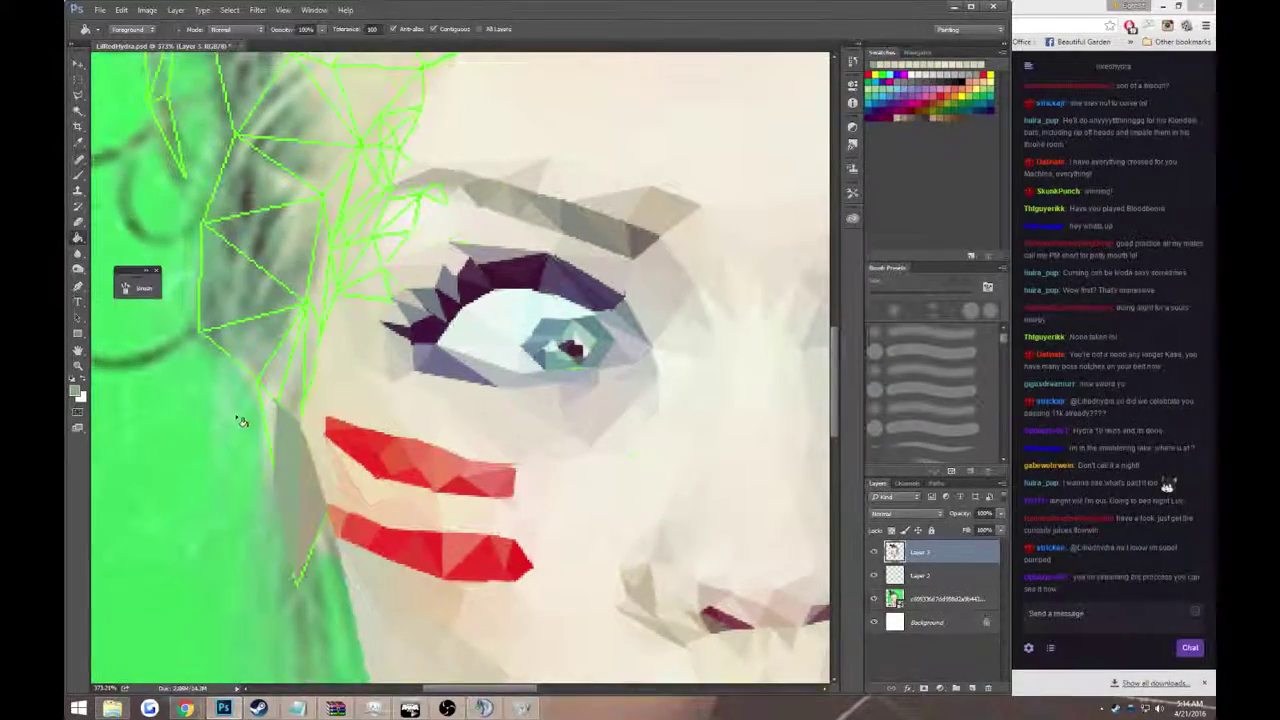
{"action": "left_click_drag", "start_coordinate": [240, 420], "coordinate": [150, 420]}
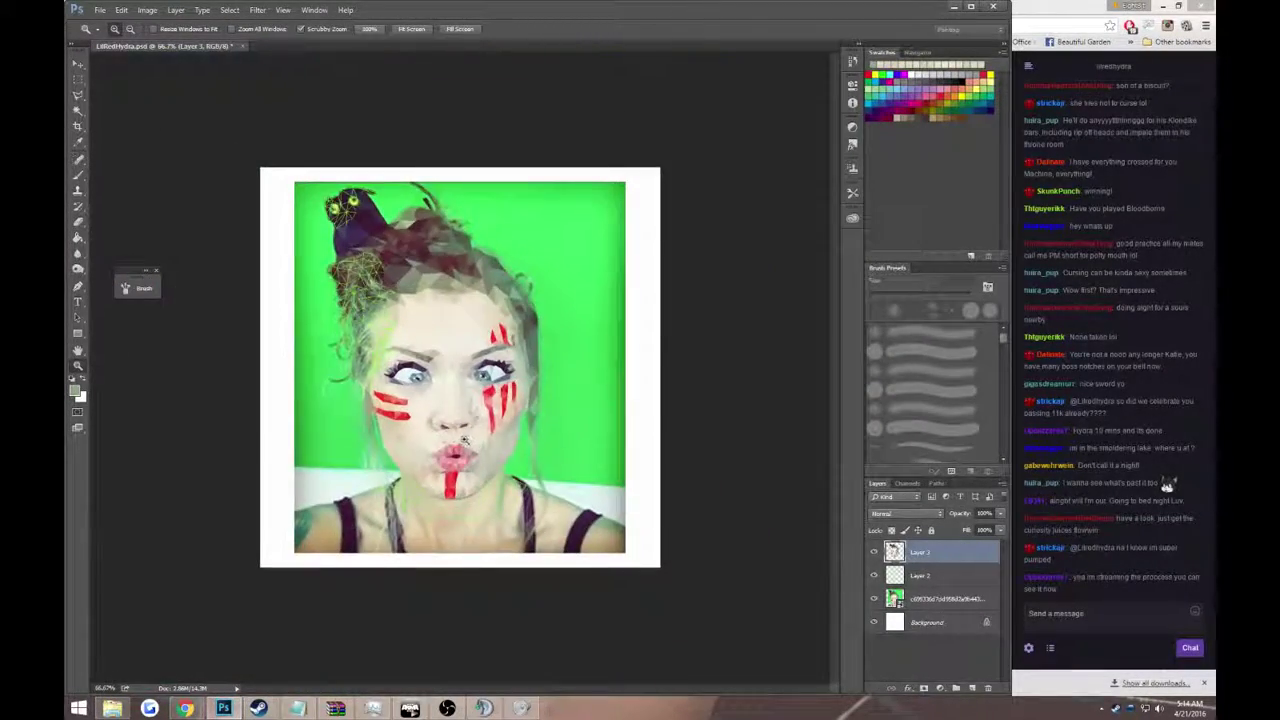
{"action": "mouse_move", "coordinate": [230, 460]}
{"action": "left_mouse_down"}
{"action": "mouse_move", "coordinate": [262, 466]}
{"action": "mouse_move", "coordinate": [230, 505]}
{"action": "left_mouse_up"}
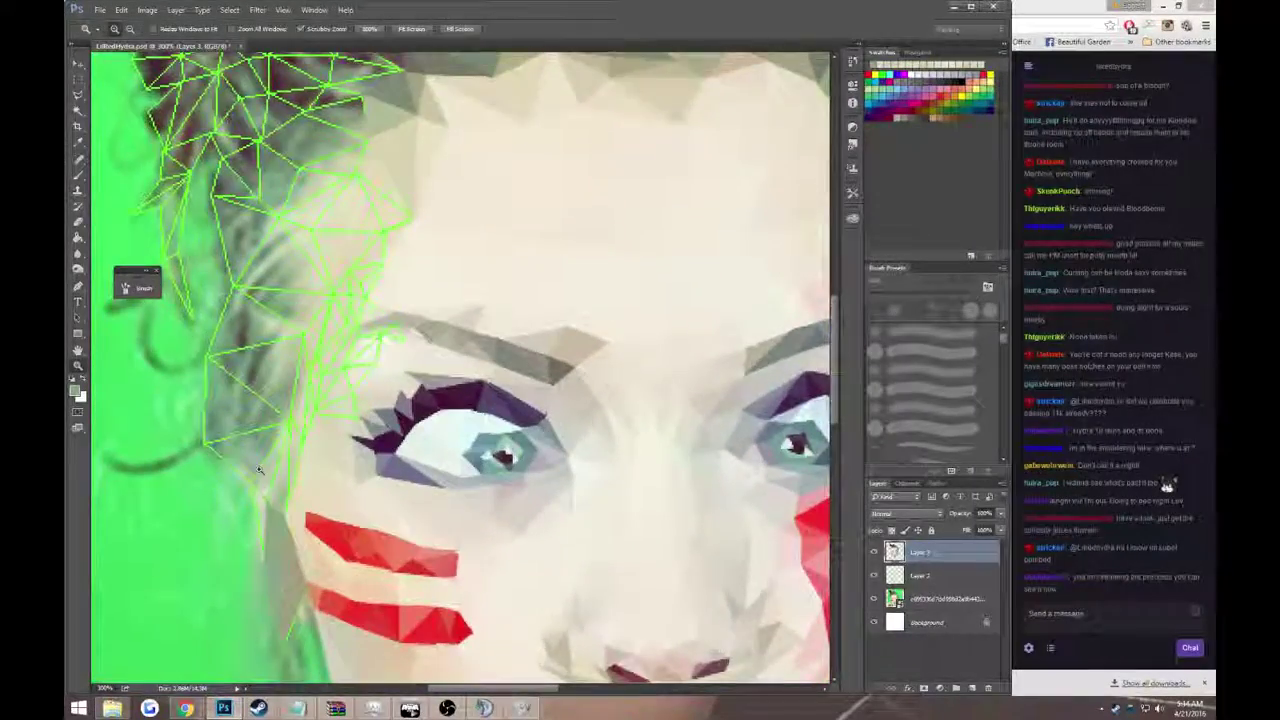
{"action": "scroll", "coordinate": [207, 476], "scroll_direction": "down", "scroll_amount": 2}
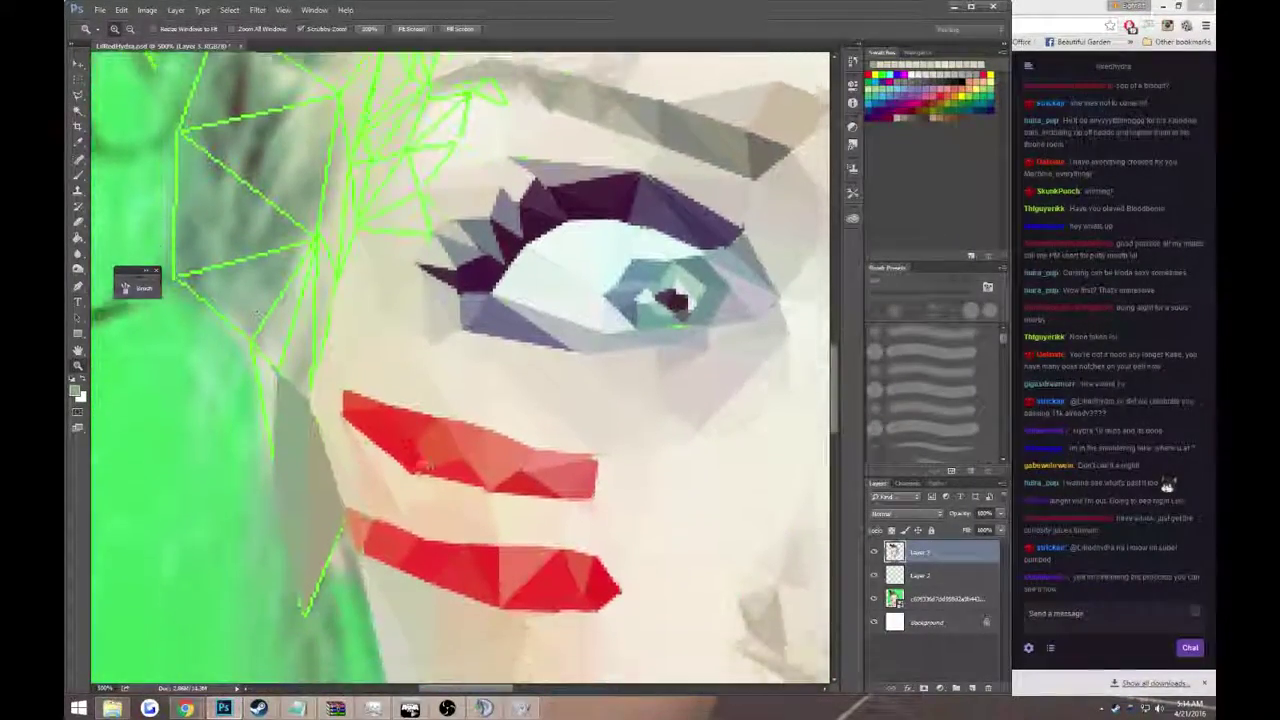
{"action": "scroll", "coordinate": [508, 491], "scroll_direction": "down", "scroll_amount": 4}
{"action": "scroll", "coordinate": [751, 551], "scroll_direction": "down", "scroll_amount": 3}
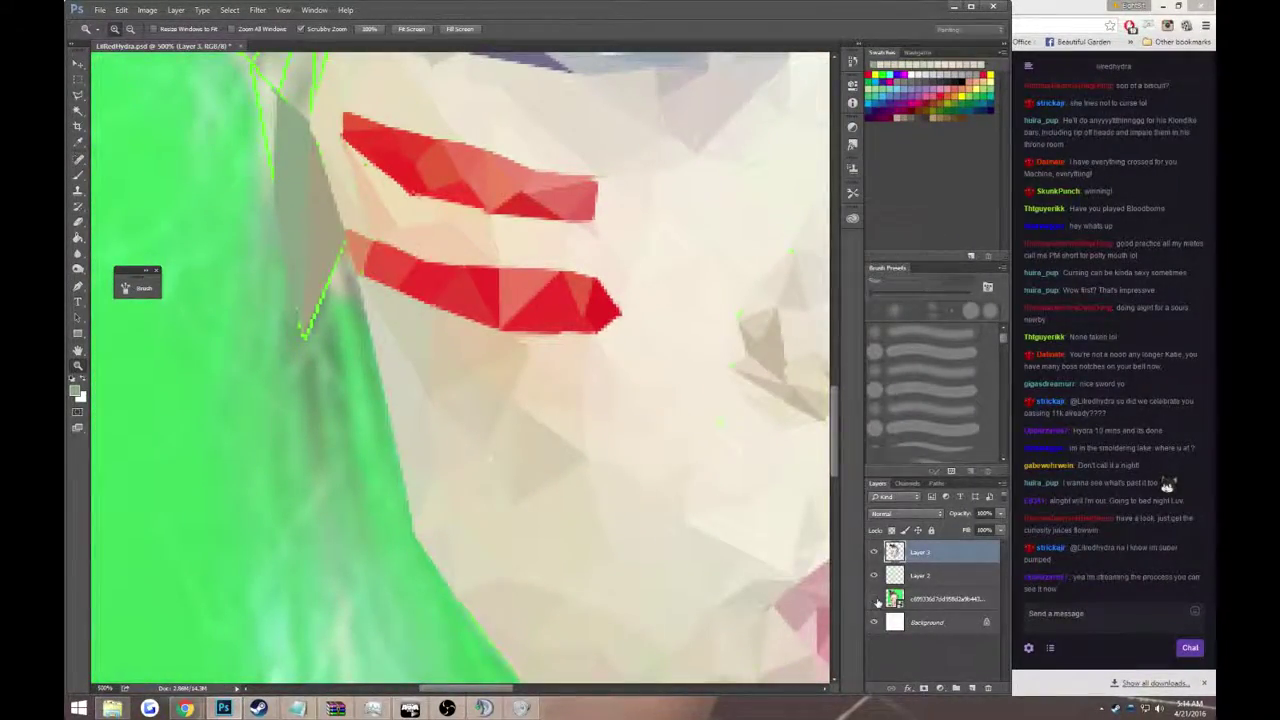
- Hide the green reference layer and fill the white cheek triangle gap with sampled beige skin colour
{"action": "left_click", "coordinate": [874, 598]}
{"action": "scroll", "coordinate": [600, 460], "scroll_direction": "down", "scroll_amount": 3}
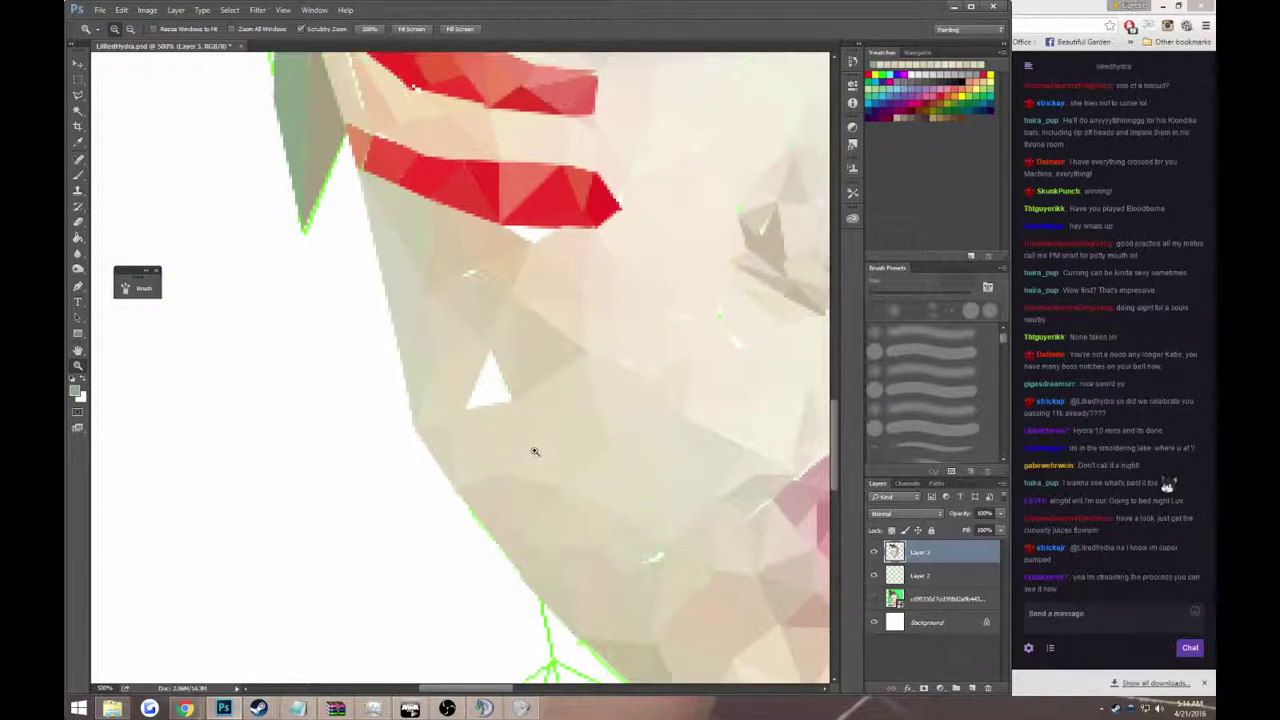
{"action": "left_click", "coordinate": [80, 96]}
{"action": "left_click", "coordinate": [490, 328]}
{"action": "left_click", "coordinate": [463, 395]}
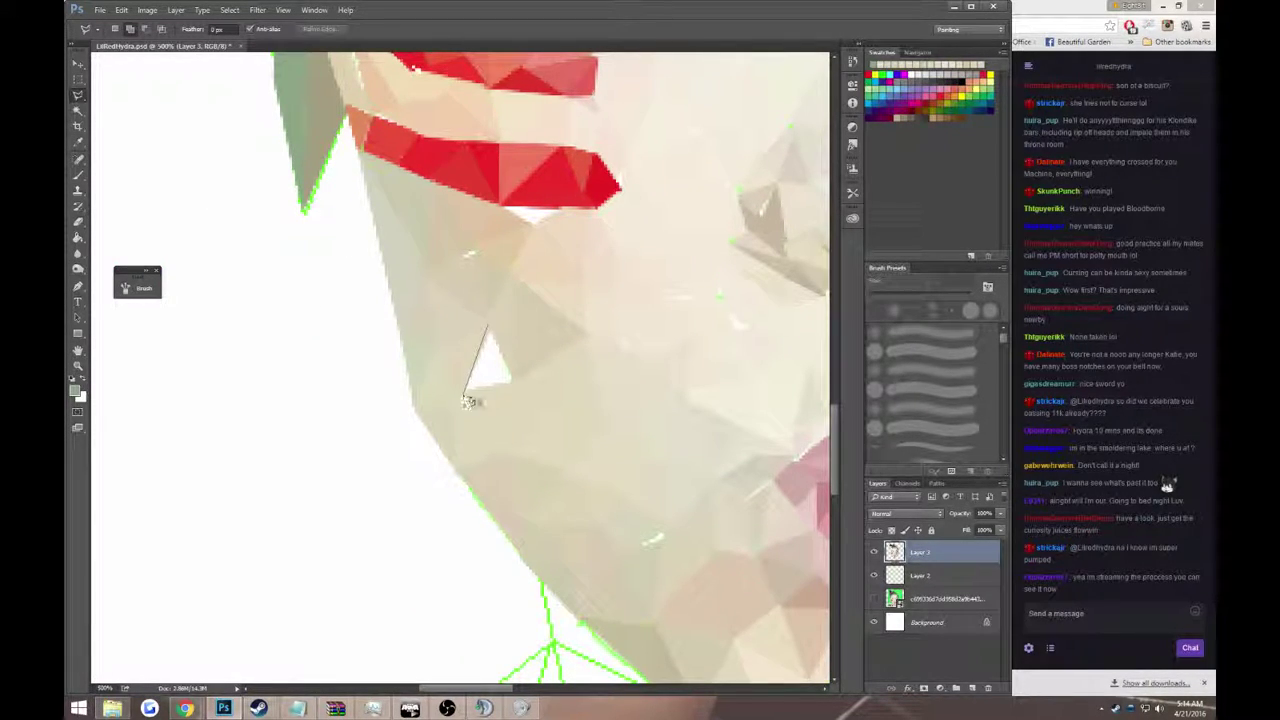
{"action": "left_click", "coordinate": [521, 382]}
{"action": "left_click", "coordinate": [489, 327]}
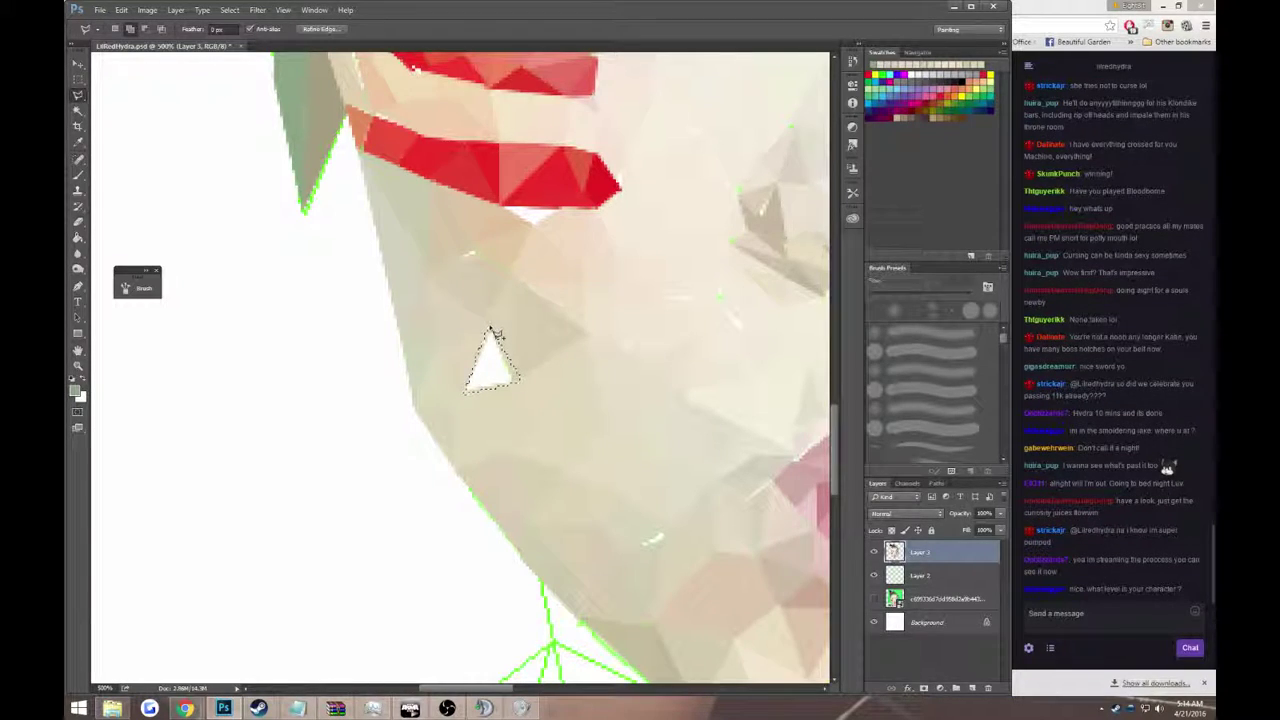
{"action": "key", "text": "i"}
{"action": "left_click", "coordinate": [468, 265]}
{"action": "key", "text": "g"}
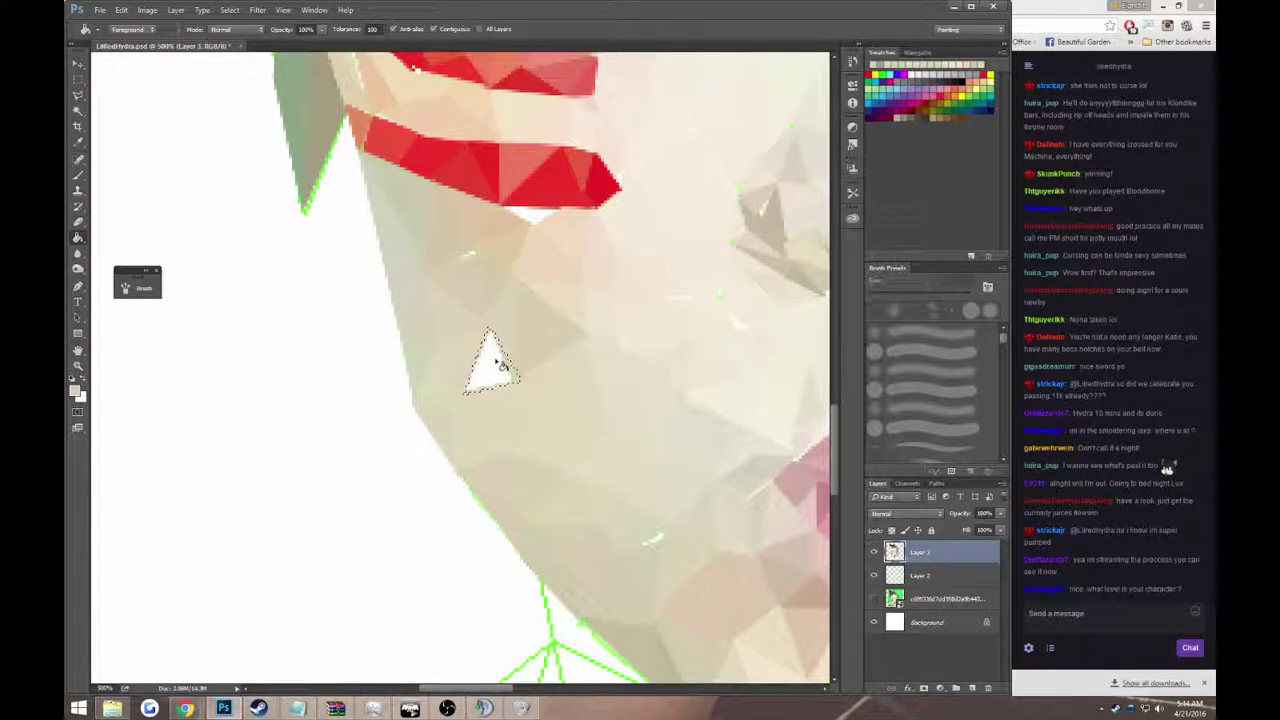
{"action": "left_click", "coordinate": [495, 360]}
{"action": "key", "text": "ctrl+d"}
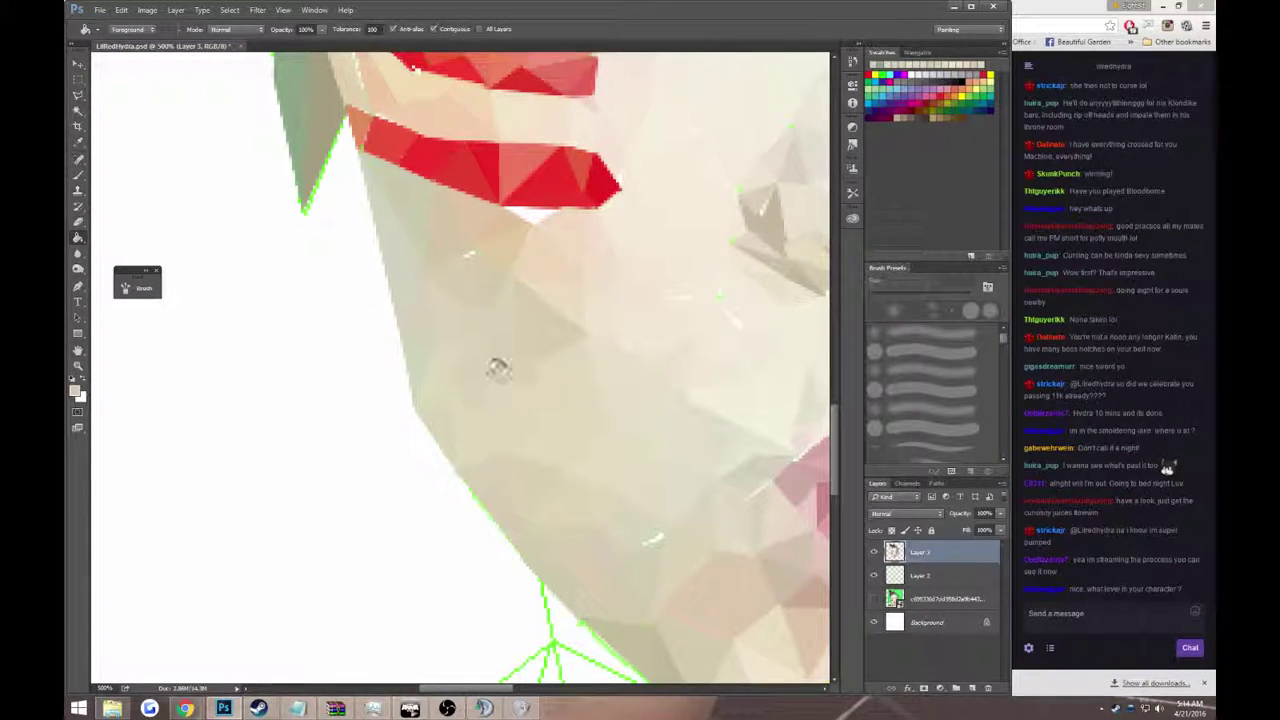
- Fill the white sliver under the red stripe with skin colour
{"action": "key", "text": "z"}
{"action": "key", "text": "l"}
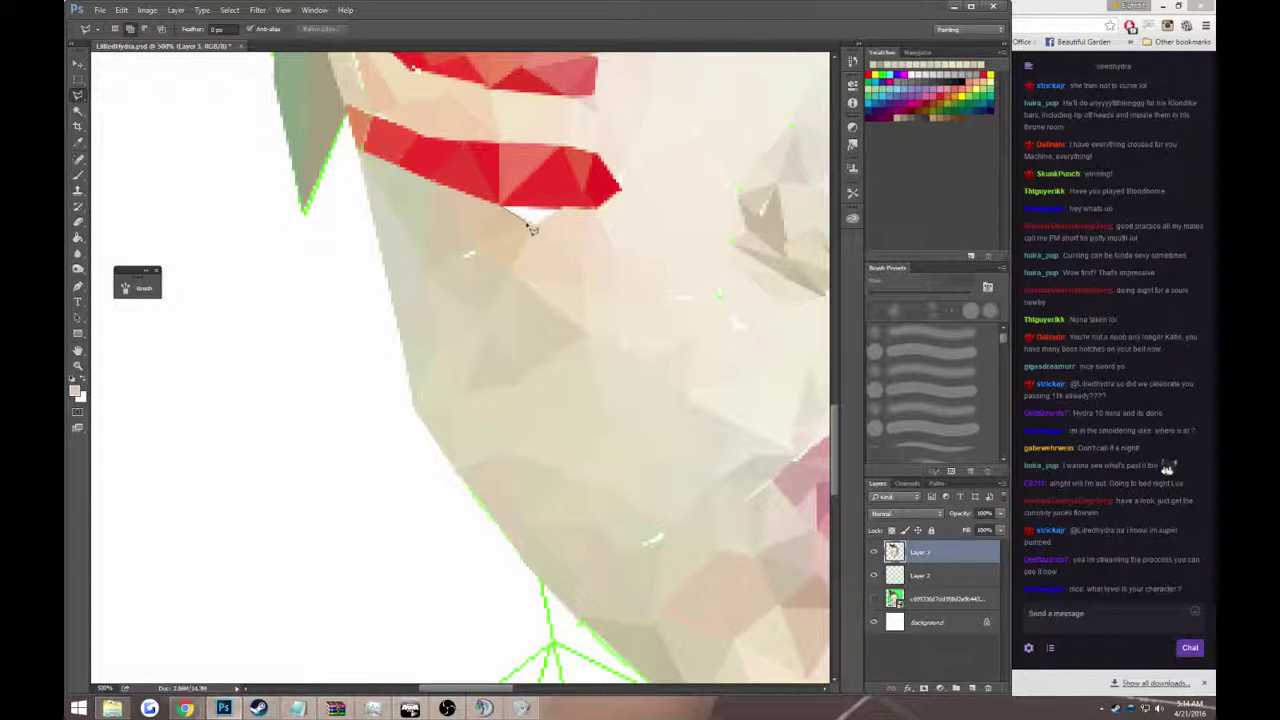
{"action": "left_click", "coordinate": [565, 210]}
{"action": "left_click", "coordinate": [533, 227]}
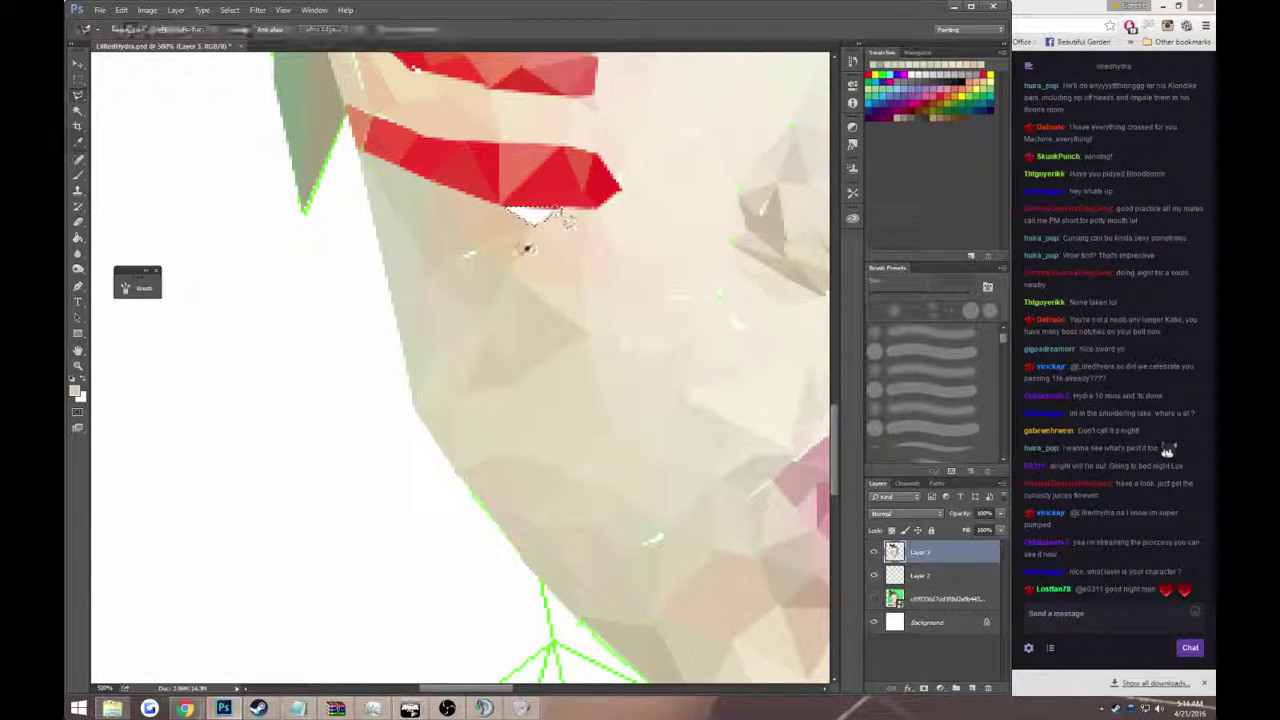
{"action": "left_click", "coordinate": [505, 207]}
{"action": "left_click", "coordinate": [565, 210]}
{"action": "key", "text": "g"}
{"action": "left_click", "coordinate": [537, 220]}
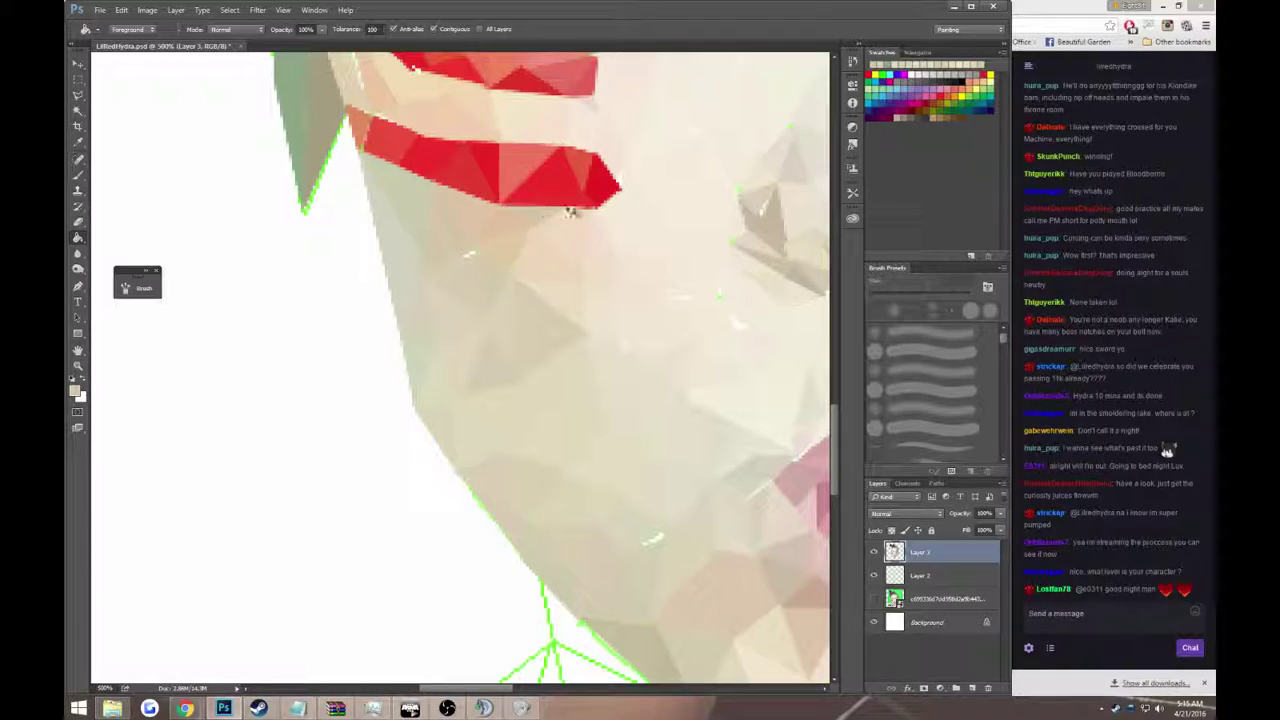
- Zoom out to the whole face, choose the Type tool and open the foreground Color Picker
{"action": "mouse_move", "coordinate": [571, 209]}
{"action": "left_mouse_down"}
{"action": "mouse_move", "coordinate": [457, 334]}
{"action": "mouse_move", "coordinate": [391, 335]}
{"action": "left_mouse_up"}
{"action": "scroll", "coordinate": [391, 335], "scroll_direction": "up", "scroll_amount": 3}
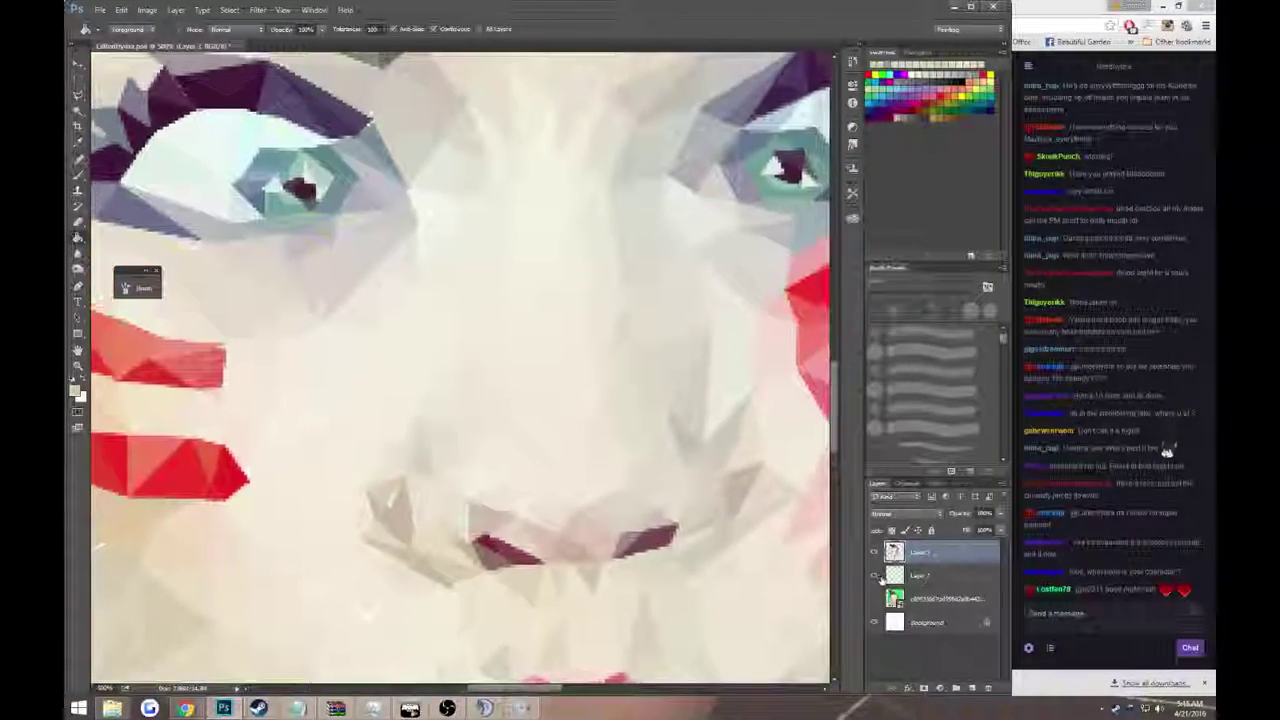
{"action": "key", "text": "z"}
{"action": "left_click", "coordinate": [475, 449], "text": "alt"}
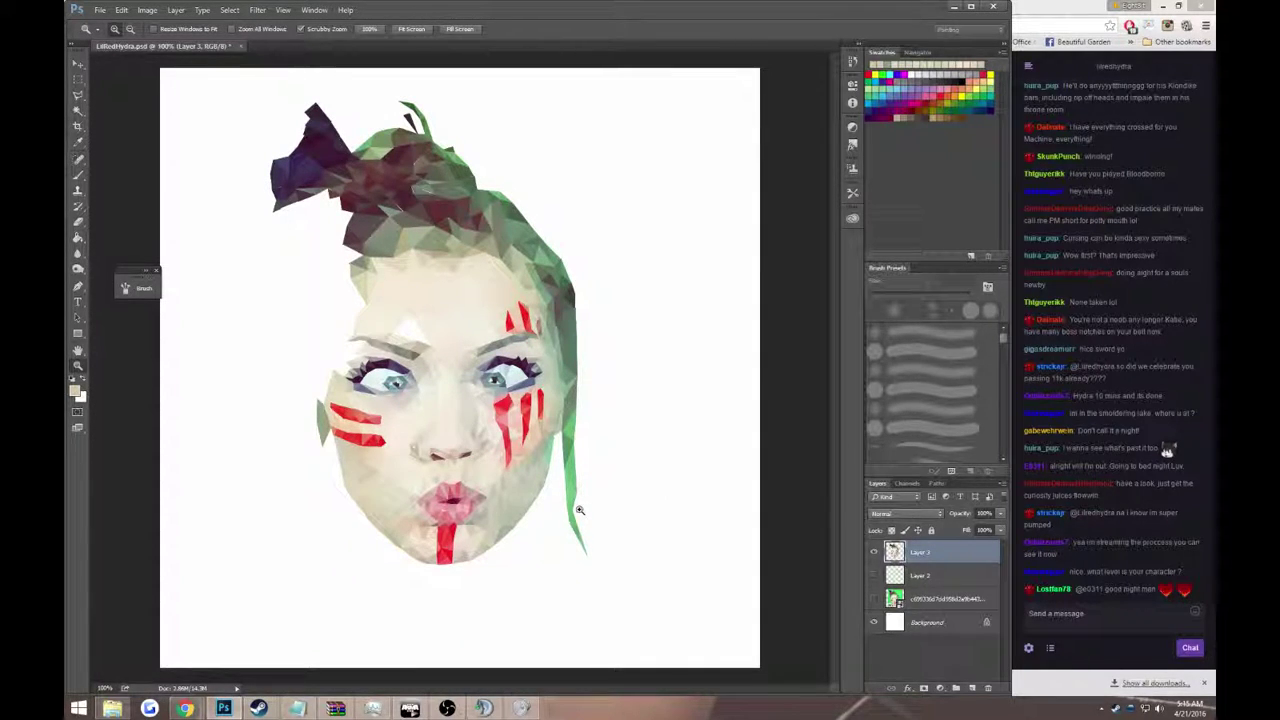
{"action": "left_click", "coordinate": [78, 301]}
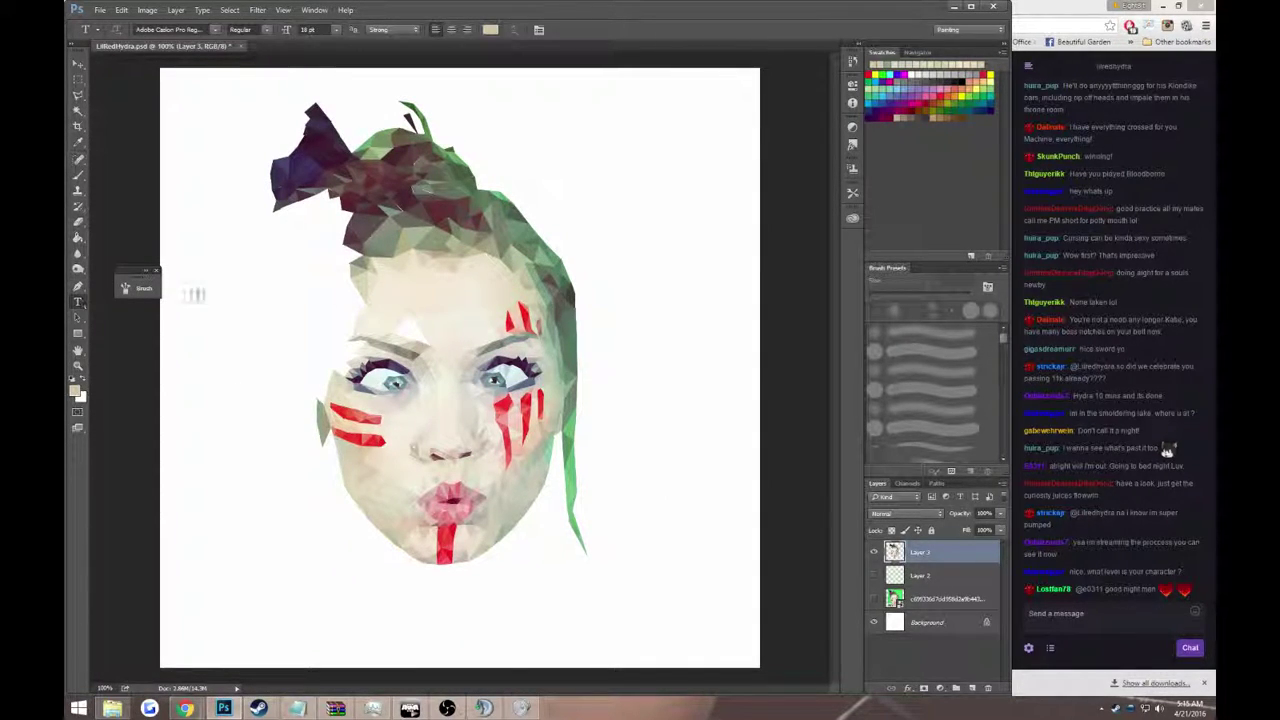
{"action": "key", "text": "i"}
{"action": "left_click", "coordinate": [77, 390]}
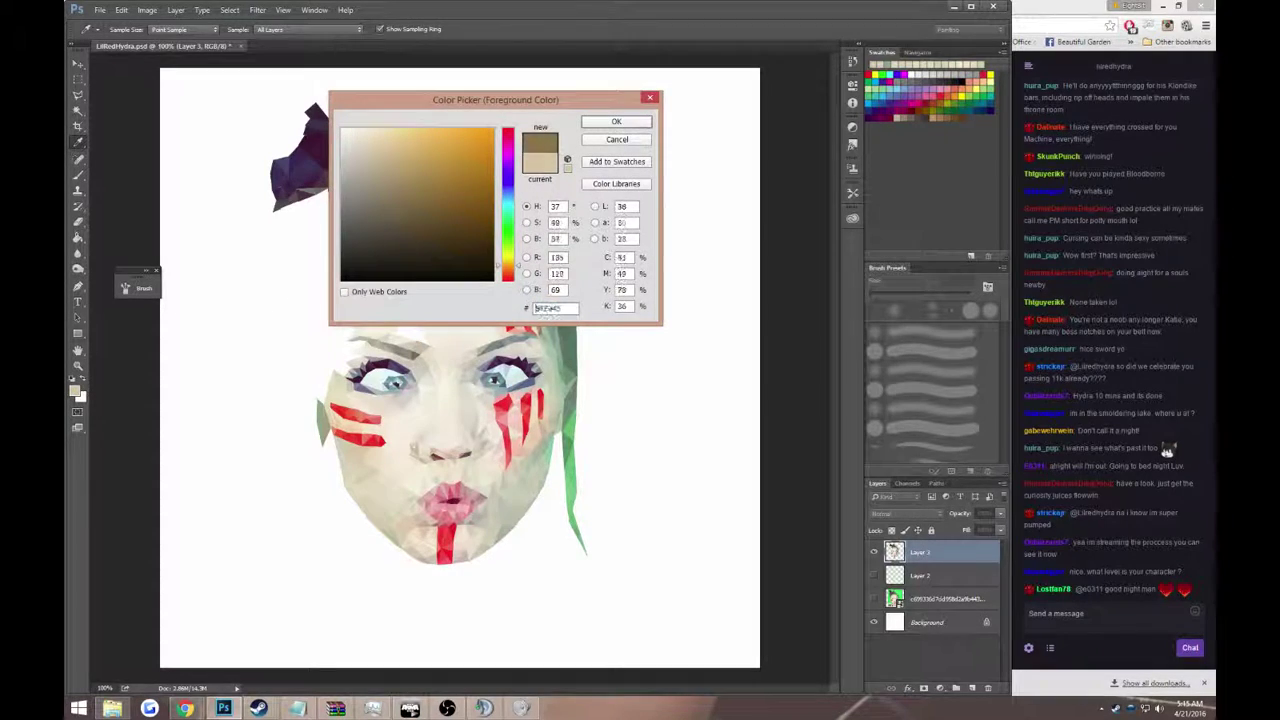
- Confirm orange and add a committed 'happy 11k' caption near the canvas top right
{"action": "left_click", "coordinate": [622, 122]}
{"action": "left_click", "coordinate": [547, 114]}
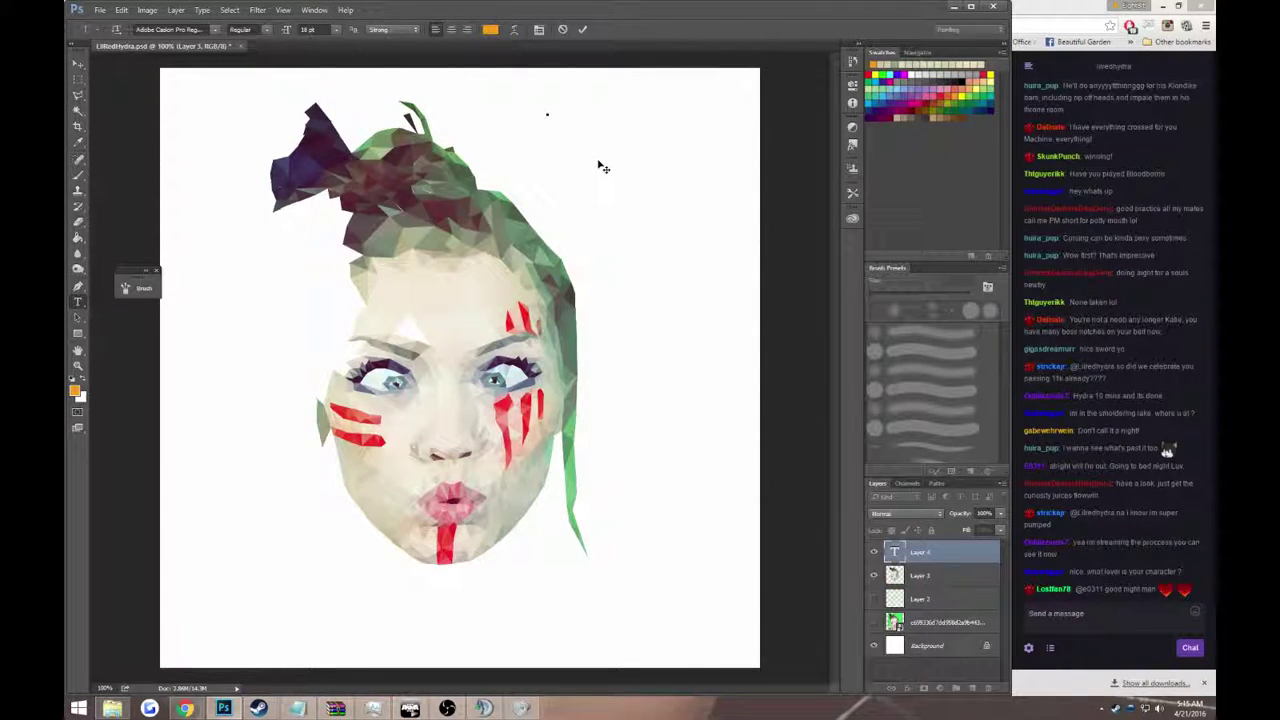
{"action": "type", "text": "happy 11"}
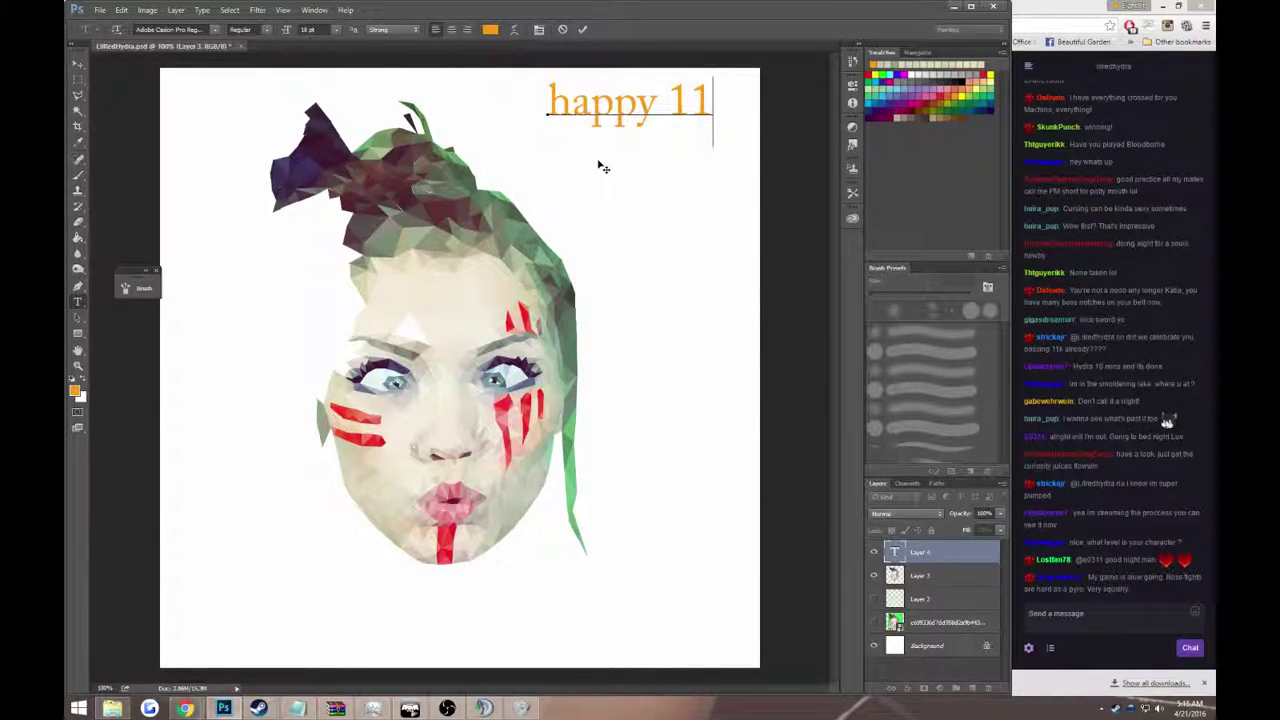
{"action": "type", "text": "k"}
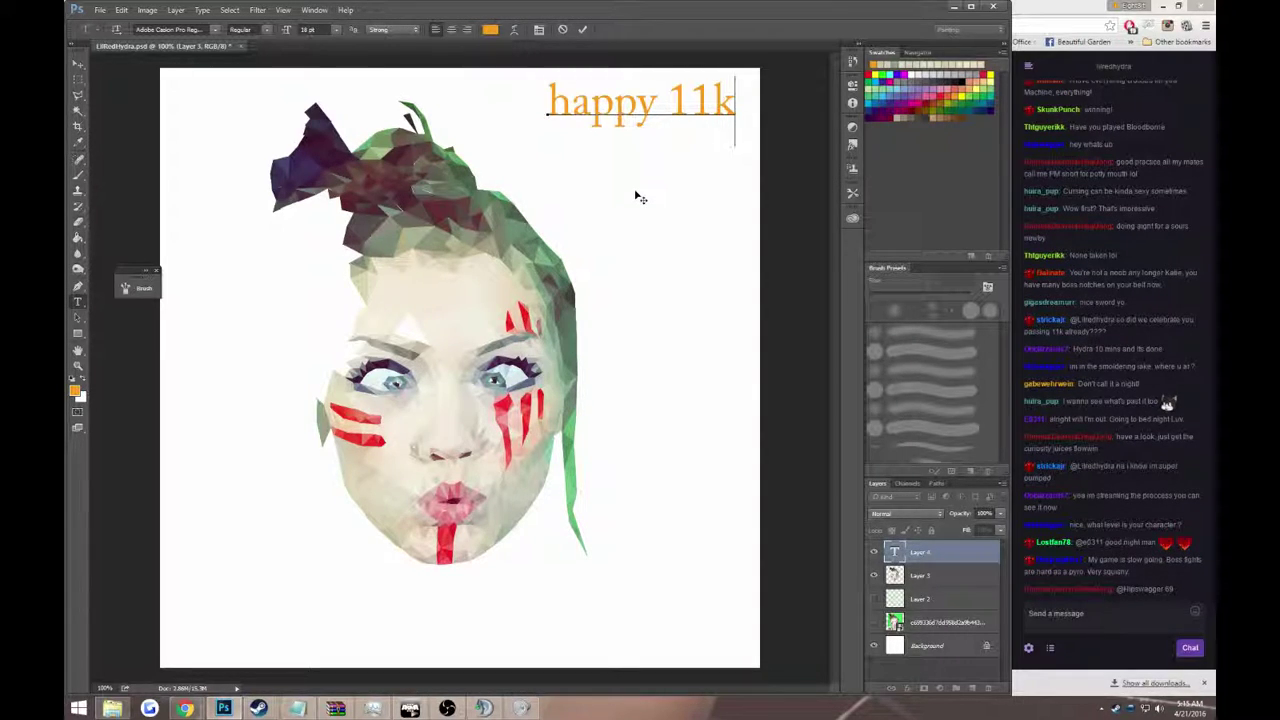
{"action": "left_click", "coordinate": [582, 29]}
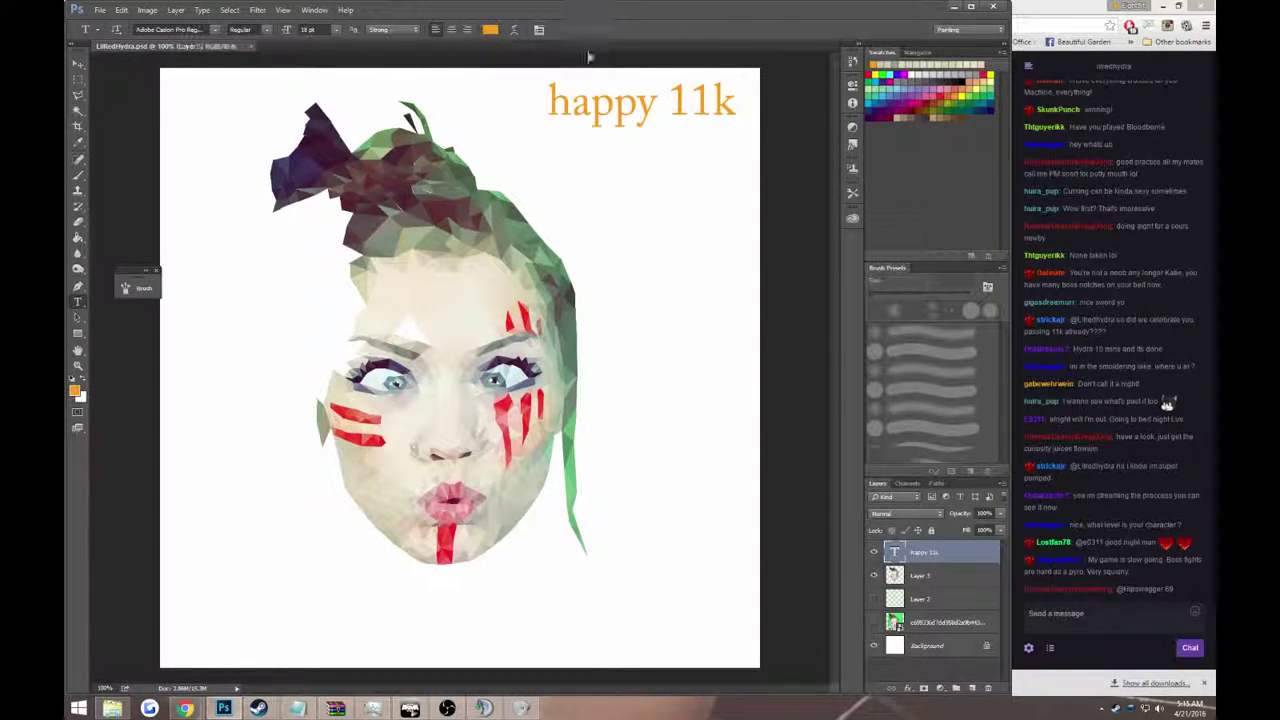
{"action": "key", "text": "z"}
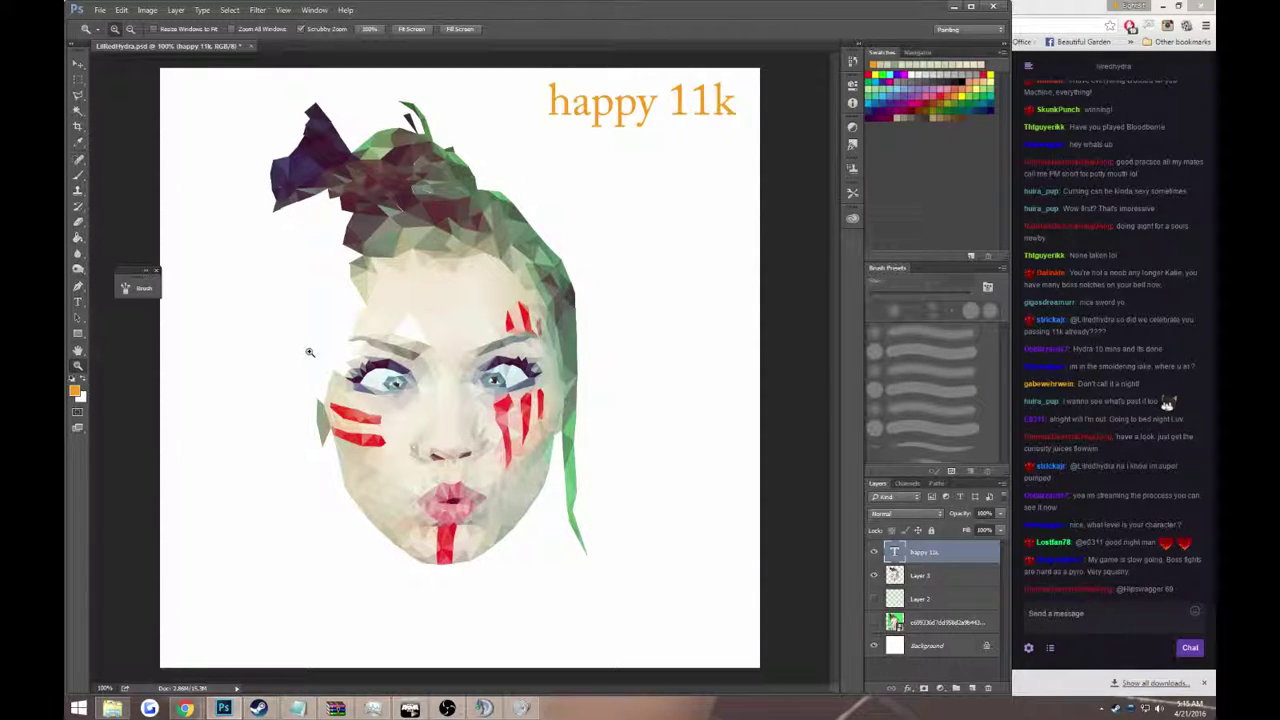
- Toggle the wireframe, low-poly face and reference photo layers on and off to compare them
{"action": "left_click", "coordinate": [874, 598]}
{"action": "left_click", "coordinate": [874, 576]}
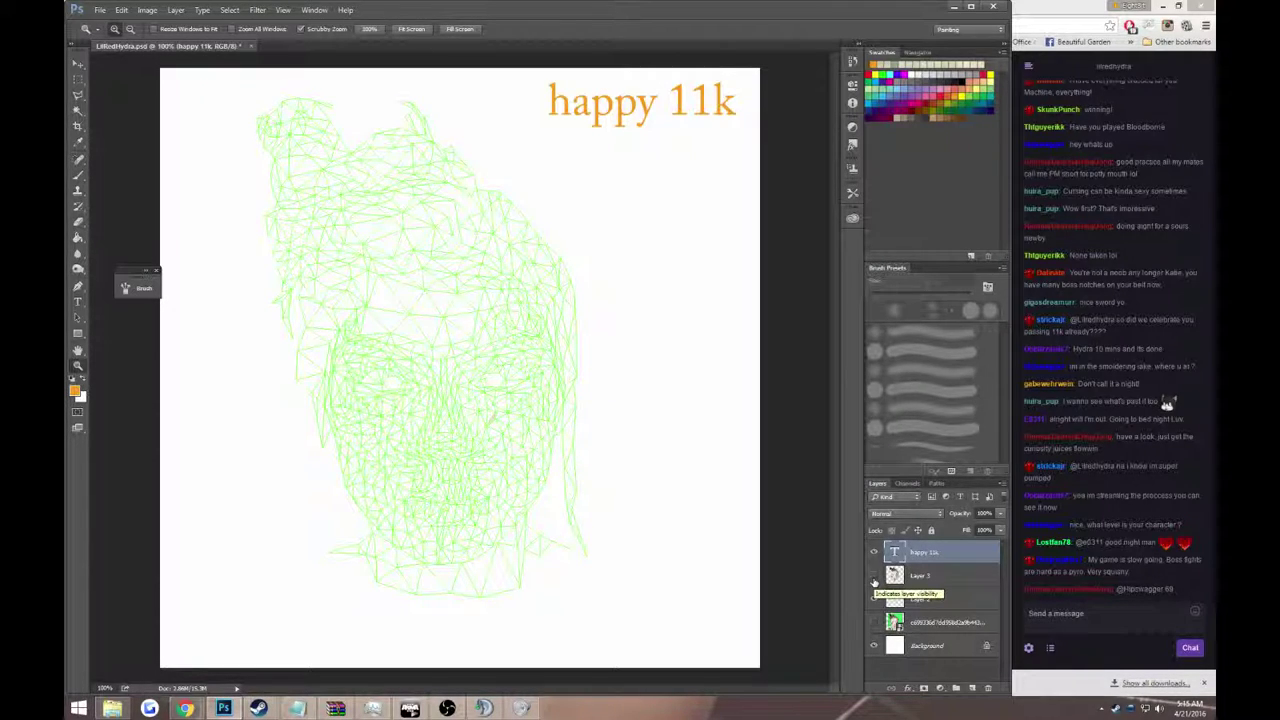
{"action": "left_click", "coordinate": [874, 576]}
{"action": "left_click", "coordinate": [874, 576]}
{"action": "left_click", "coordinate": [876, 622]}
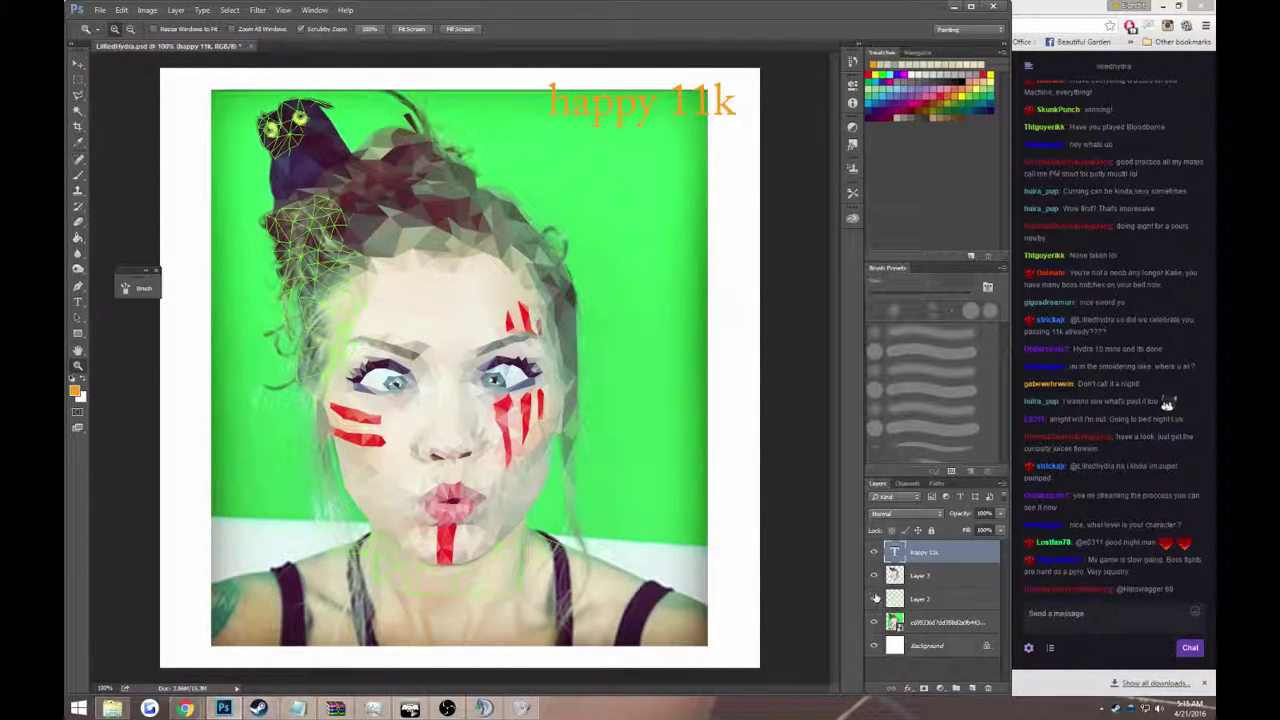
{"action": "left_click", "coordinate": [874, 576]}
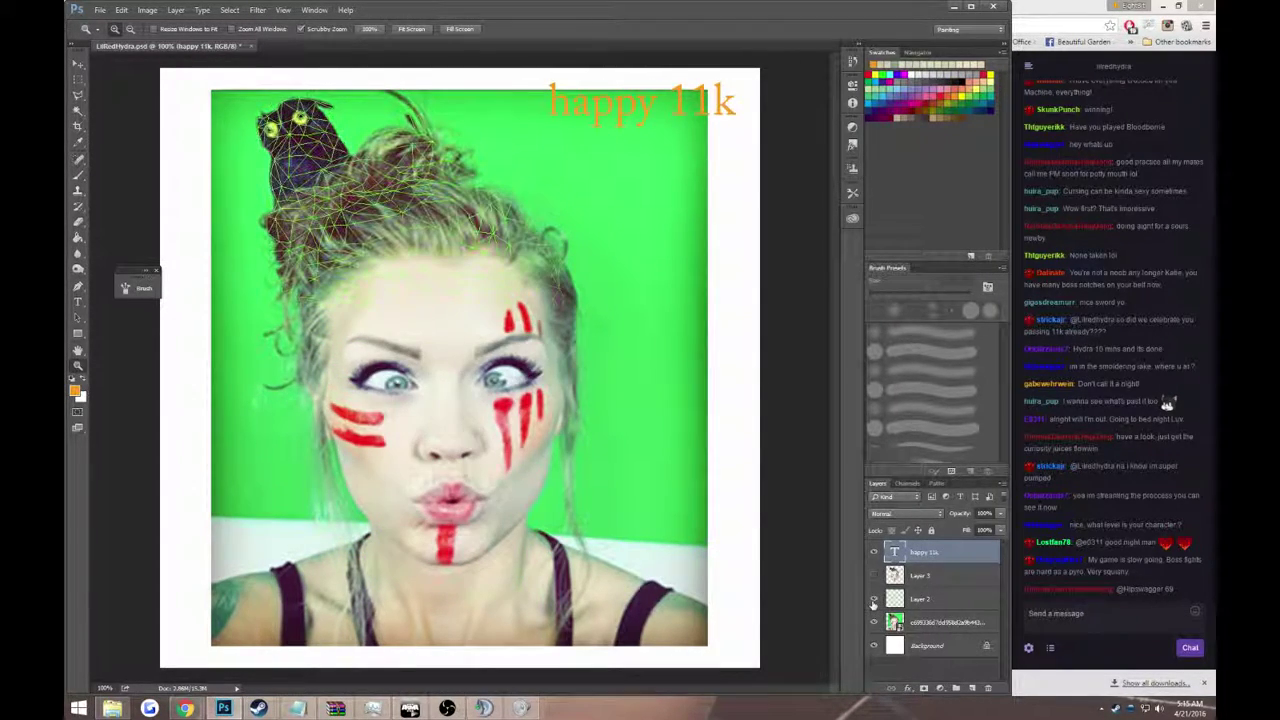
{"action": "left_click", "coordinate": [873, 599]}
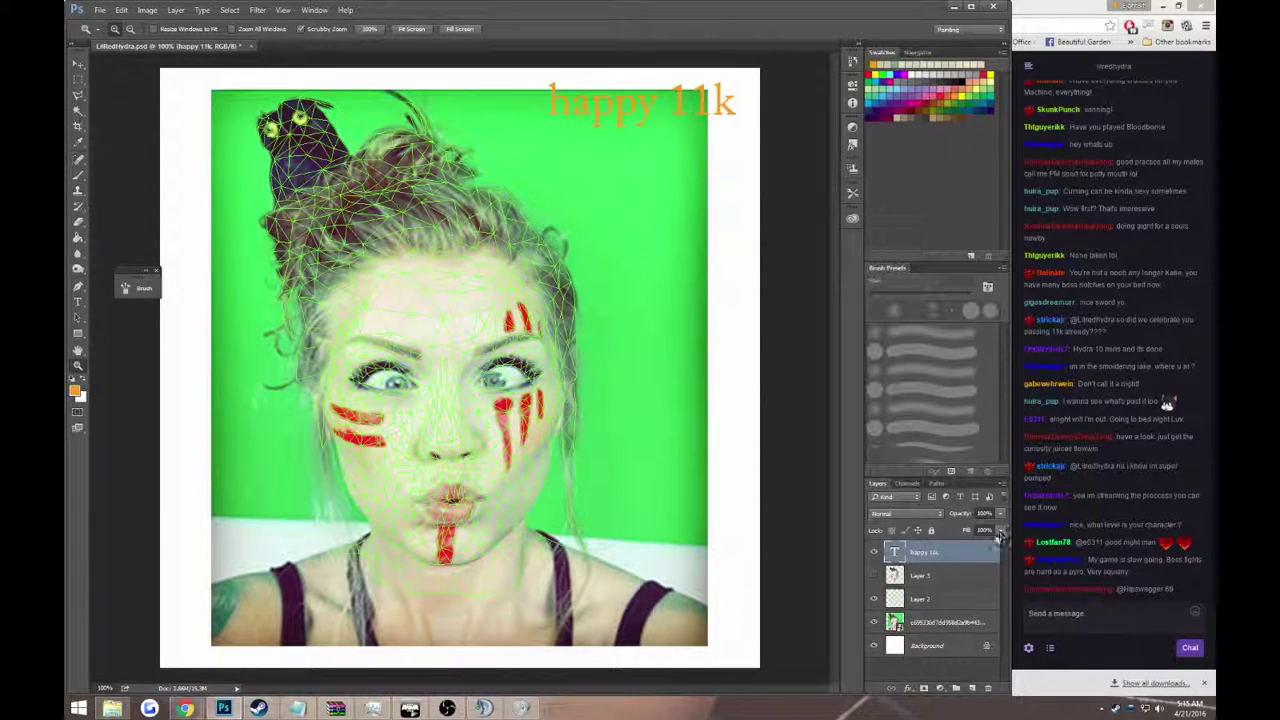
- Fade the reference photo layer's opacity to 25%, then raise it to about 48%
{"action": "left_click", "coordinate": [938, 622]}
{"action": "left_click", "coordinate": [1000, 513]}
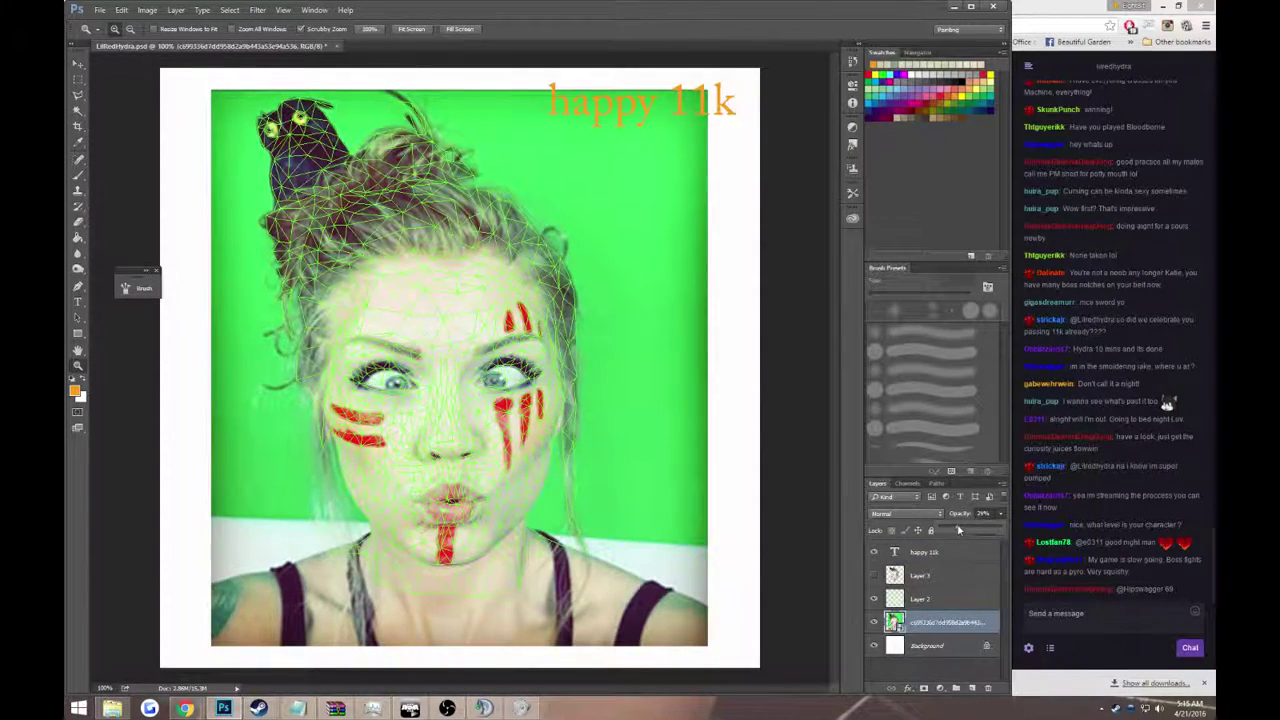
{"action": "left_click_drag", "start_coordinate": [1000, 530], "coordinate": [952, 530]}
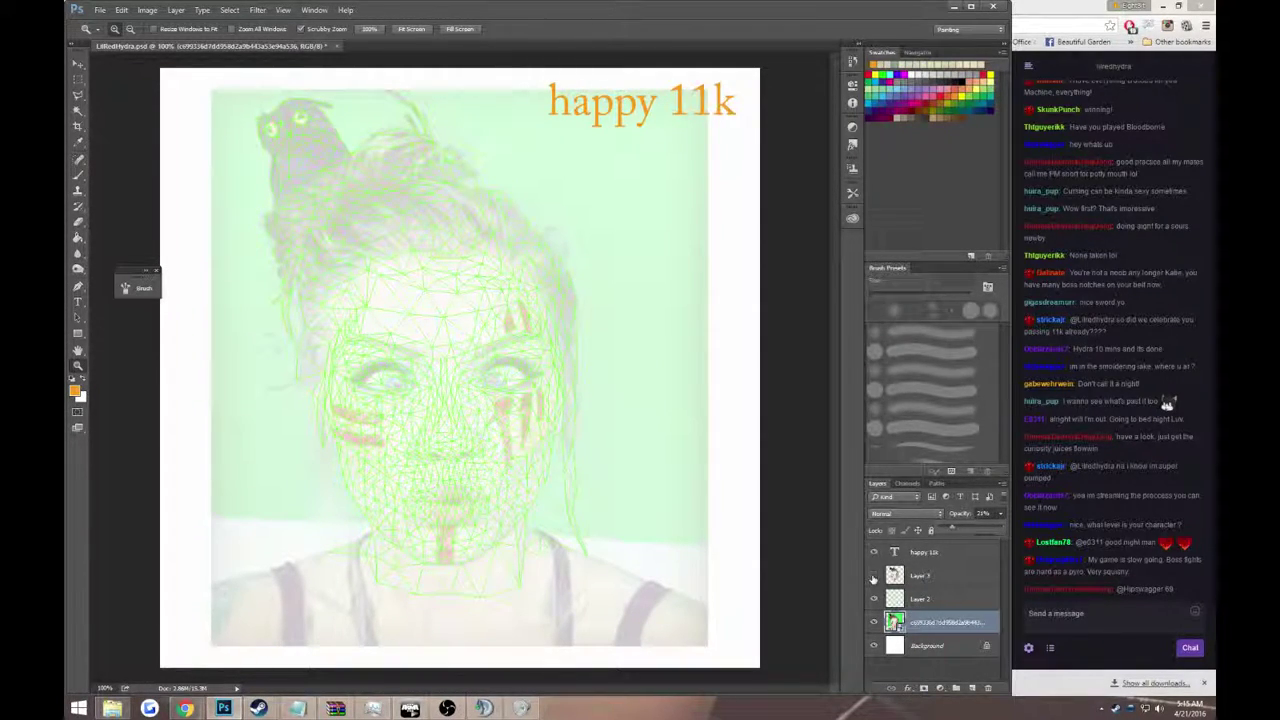
{"action": "left_click_drag", "start_coordinate": [965, 537], "coordinate": [1000, 531]}
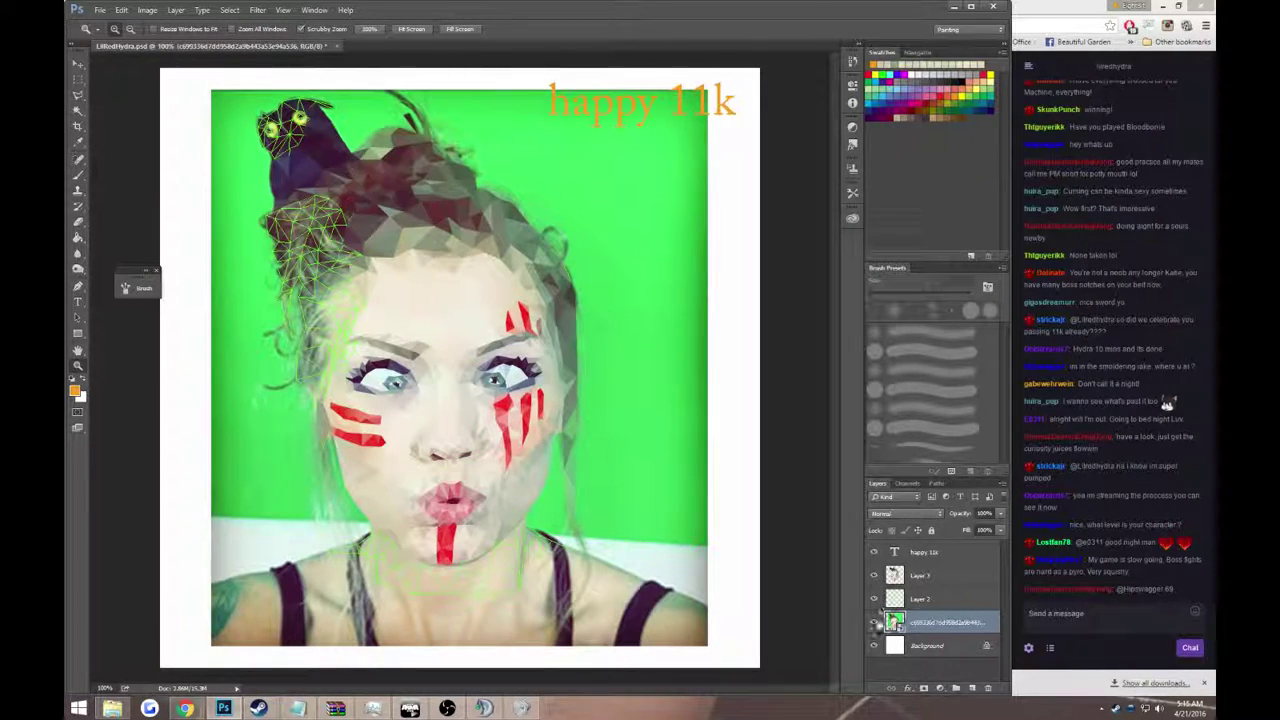
- Zoom in on the left eye and try filling a triangle, dismissing the resulting warning
{"action": "left_click", "coordinate": [875, 621]}
{"action": "left_click_drag", "start_coordinate": [368, 370], "coordinate": [836, 595]}
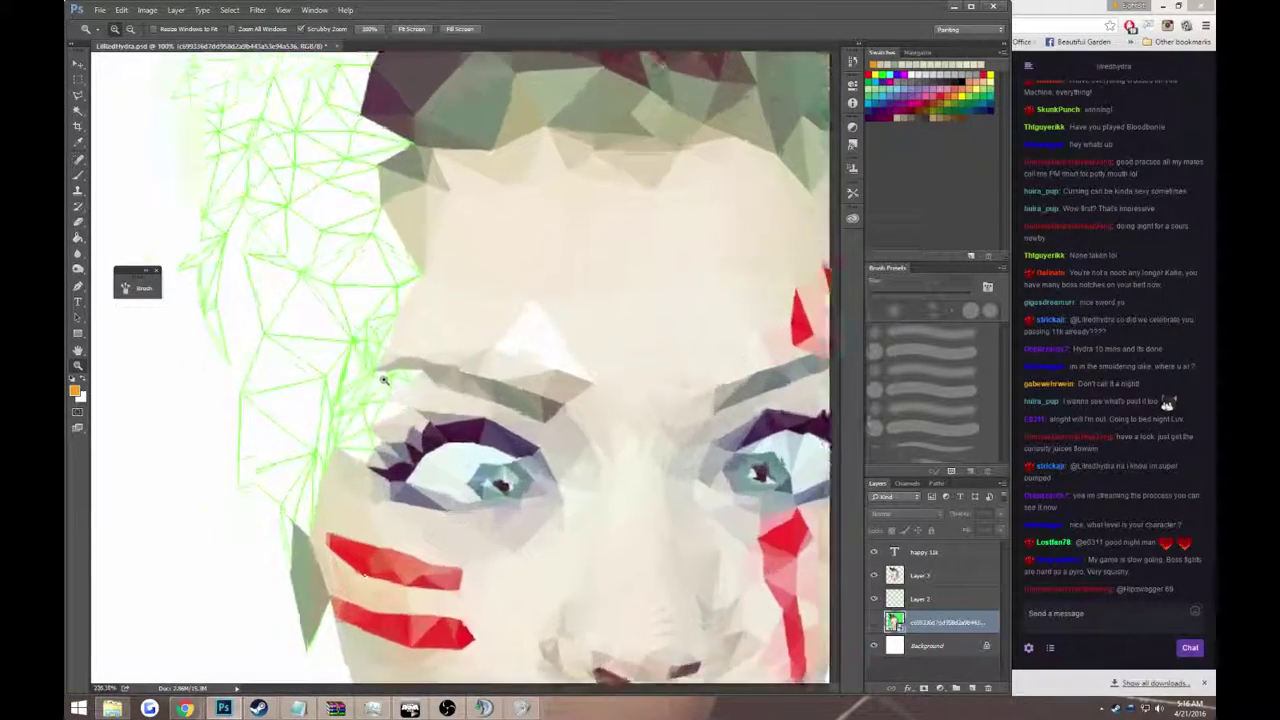
{"action": "left_click", "coordinate": [875, 621]}
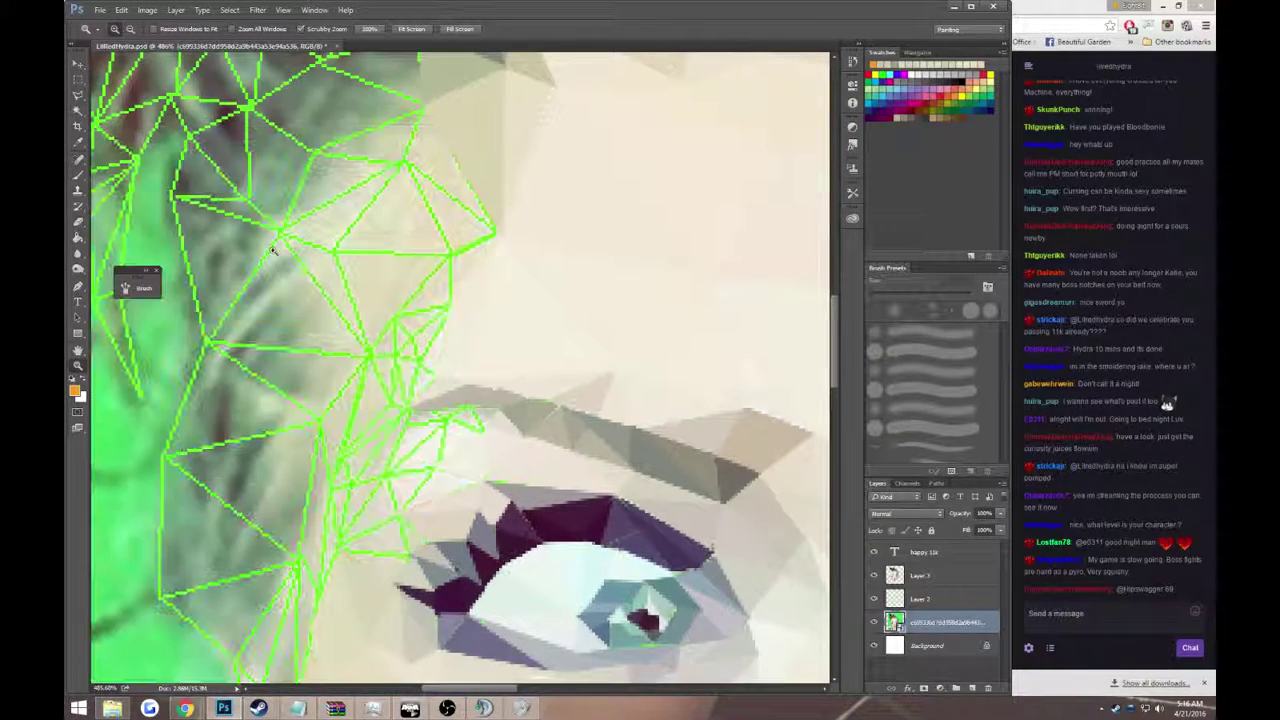
{"action": "left_click", "coordinate": [78, 95]}
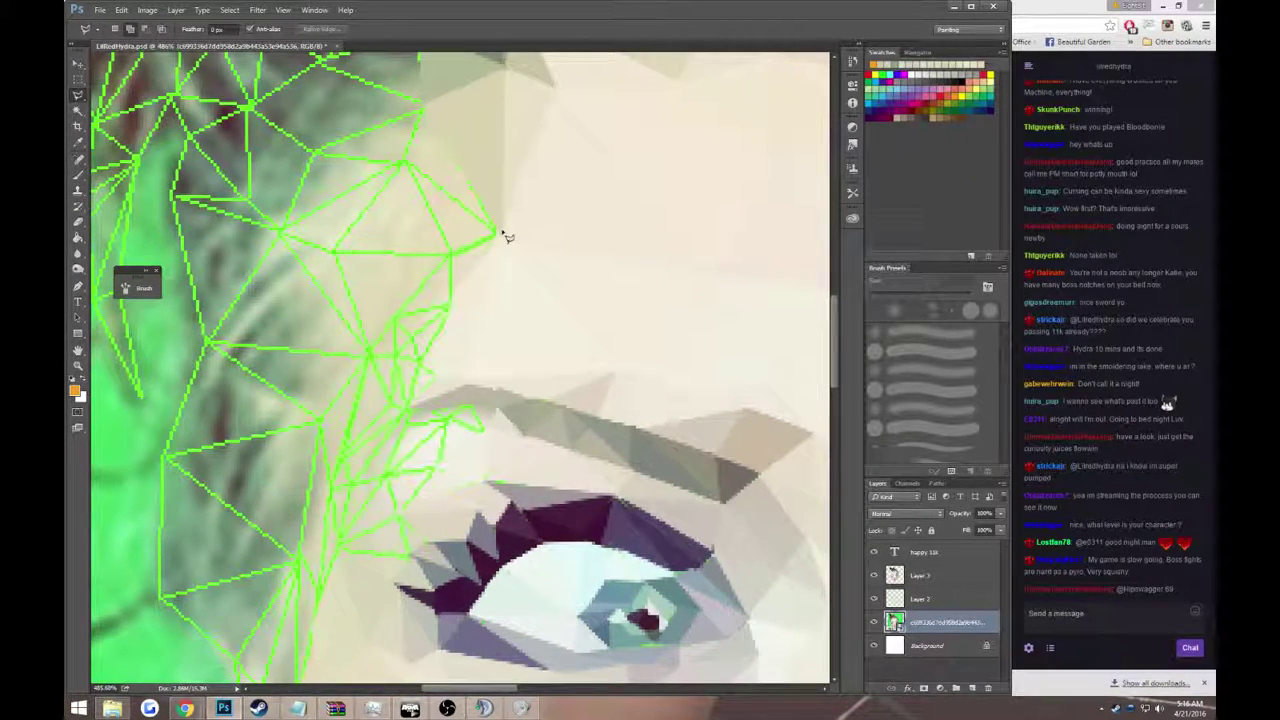
{"action": "left_click", "coordinate": [495, 233]}
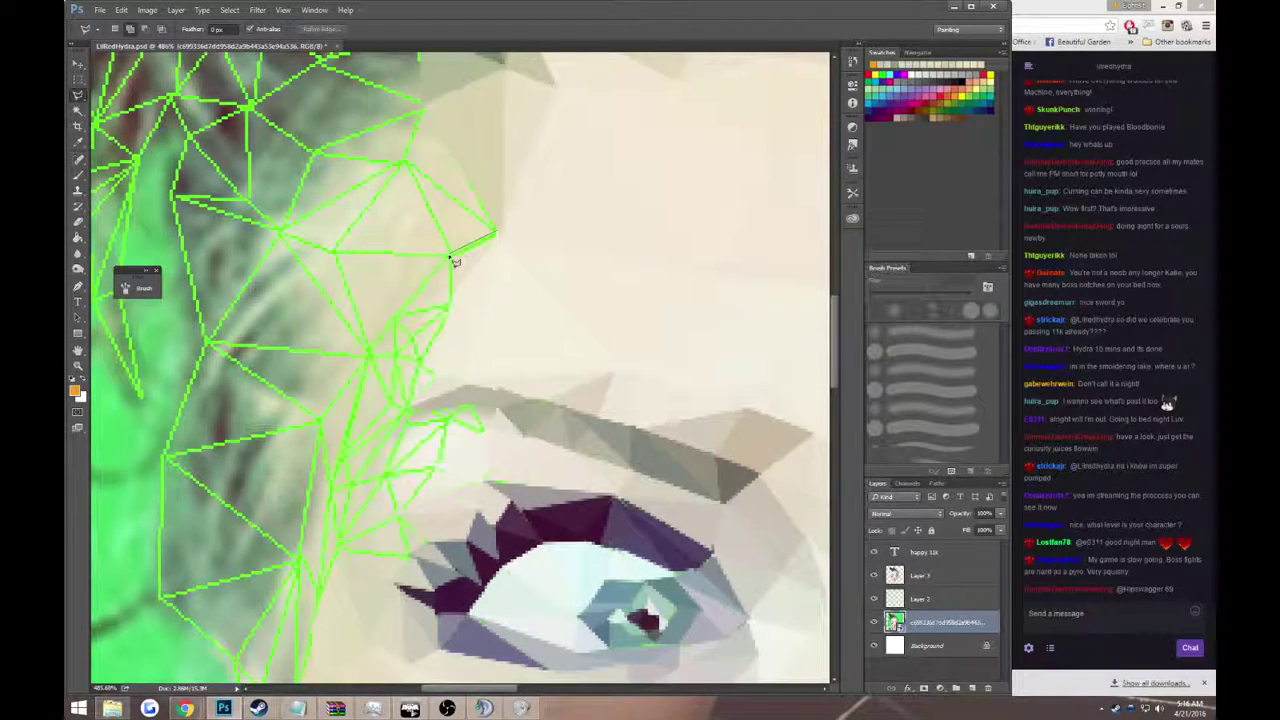
{"action": "left_click", "coordinate": [497, 235]}
{"action": "key", "text": "g"}
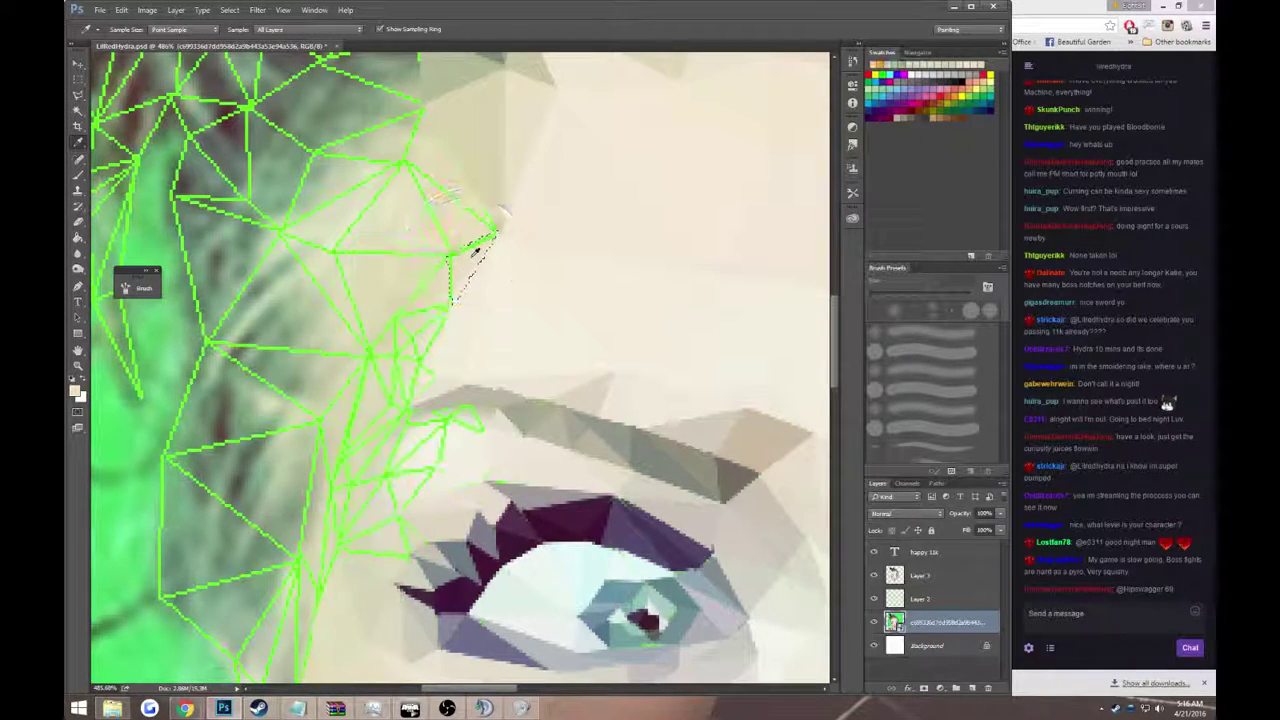
{"action": "left_click", "coordinate": [488, 265]}
{"action": "key", "text": "Escape"}
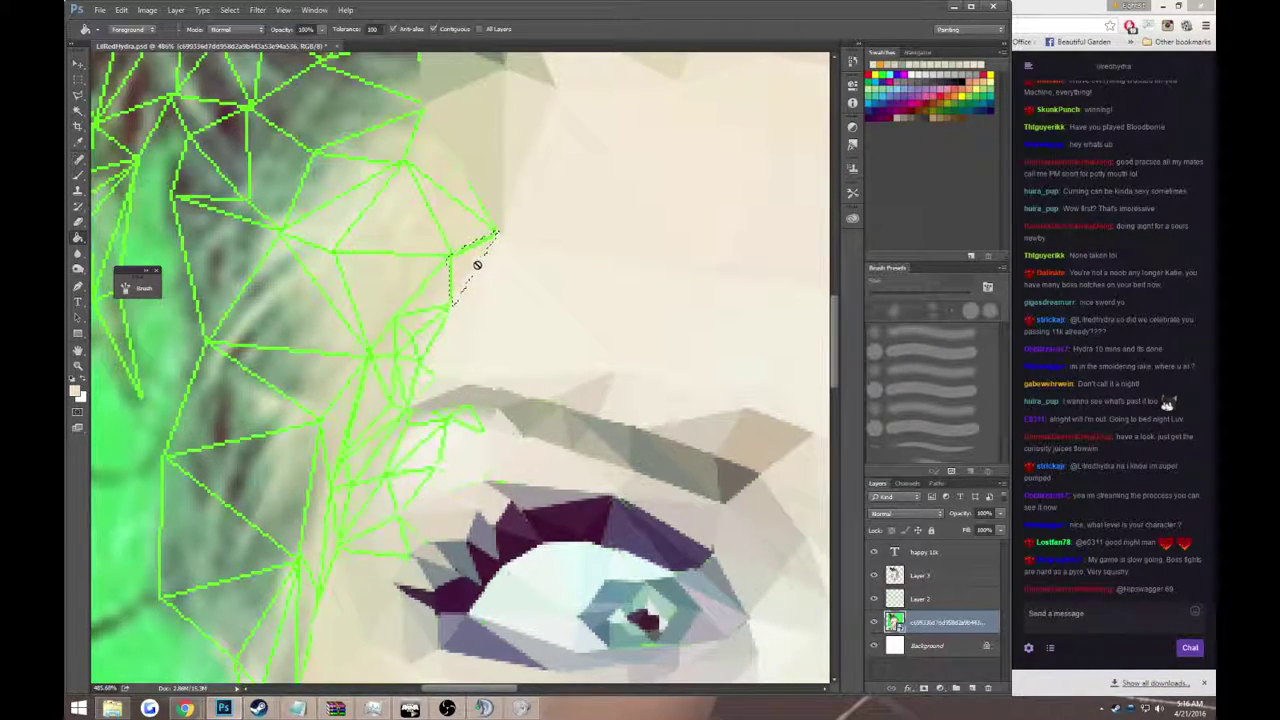
- Make the low-poly face layer active and zoom out to see more of the face
{"action": "left_click", "coordinate": [920, 573]}
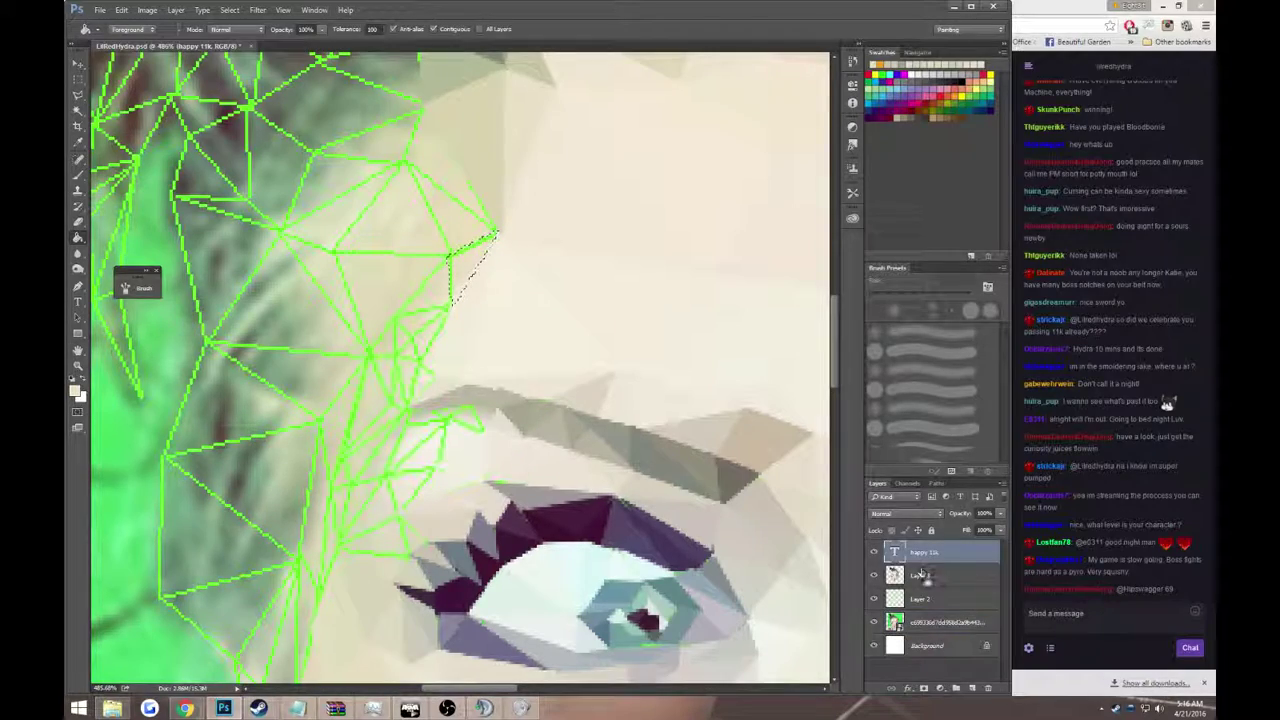
{"action": "key", "text": "z"}
{"action": "left_click", "coordinate": [468, 272], "text": "alt"}
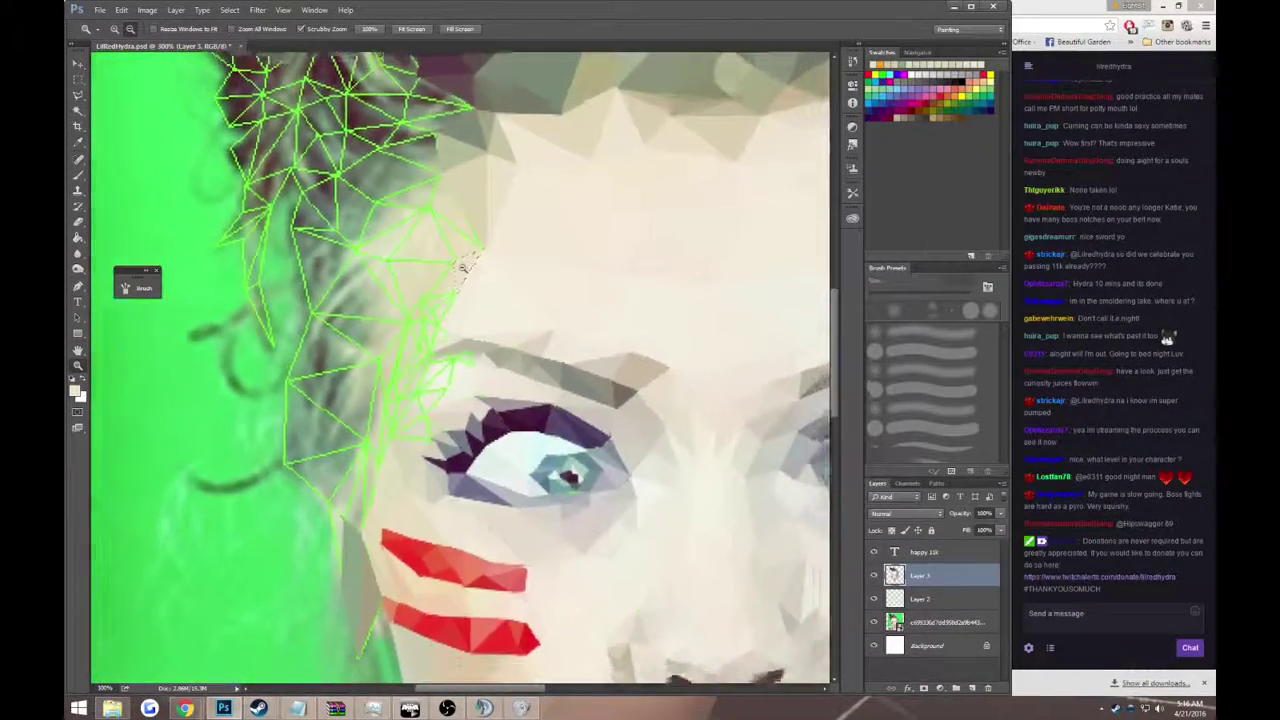
{"action": "left_click", "coordinate": [463, 268], "text": "alt"}
{"action": "scroll", "coordinate": [463, 285], "scroll_direction": "up", "scroll_amount": 2}
- Sample the nearby skin tone and fill a small triangle at the hairline gap
{"action": "key", "text": "i"}
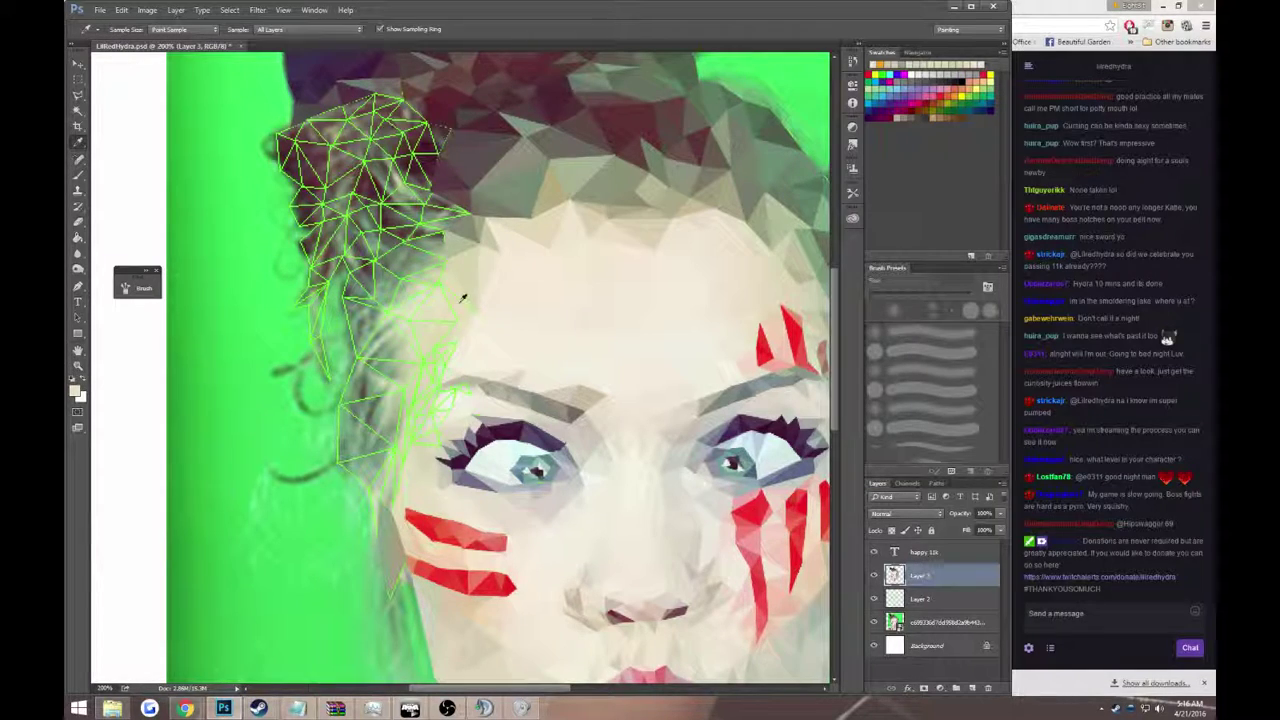
{"action": "key", "text": "l"}
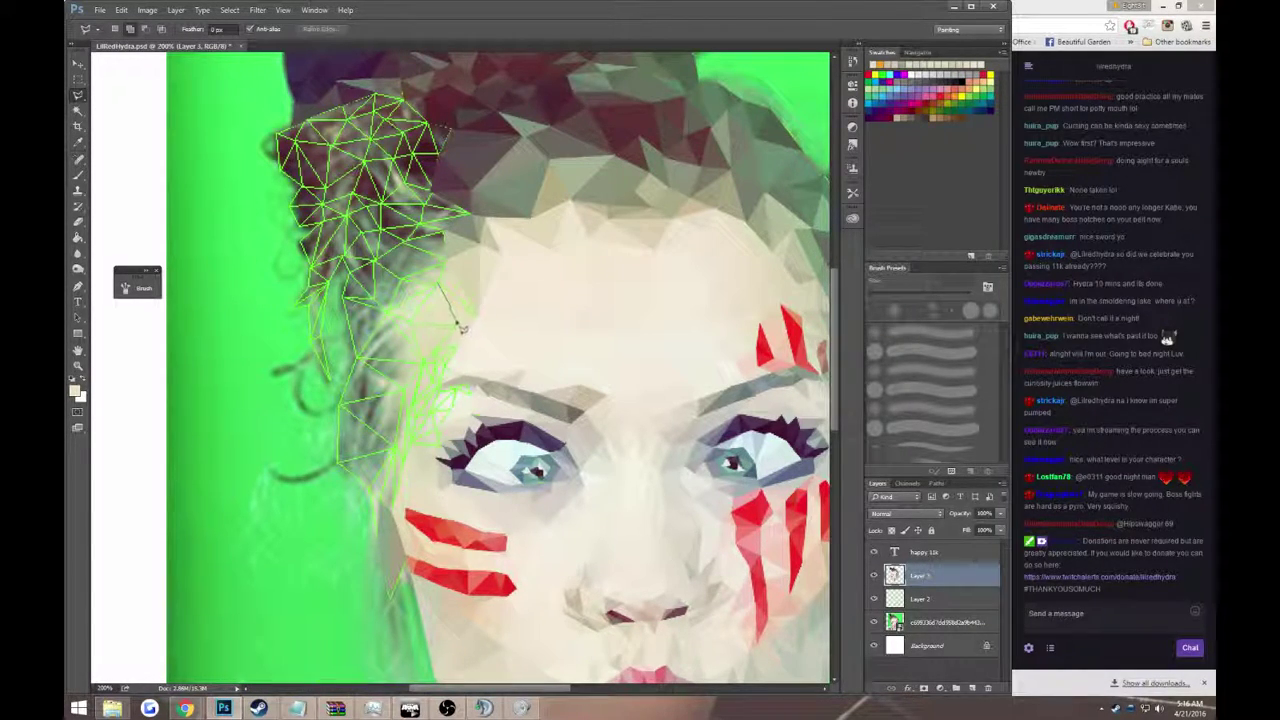
{"action": "key", "text": "i"}
{"action": "left_click", "coordinate": [462, 302]}
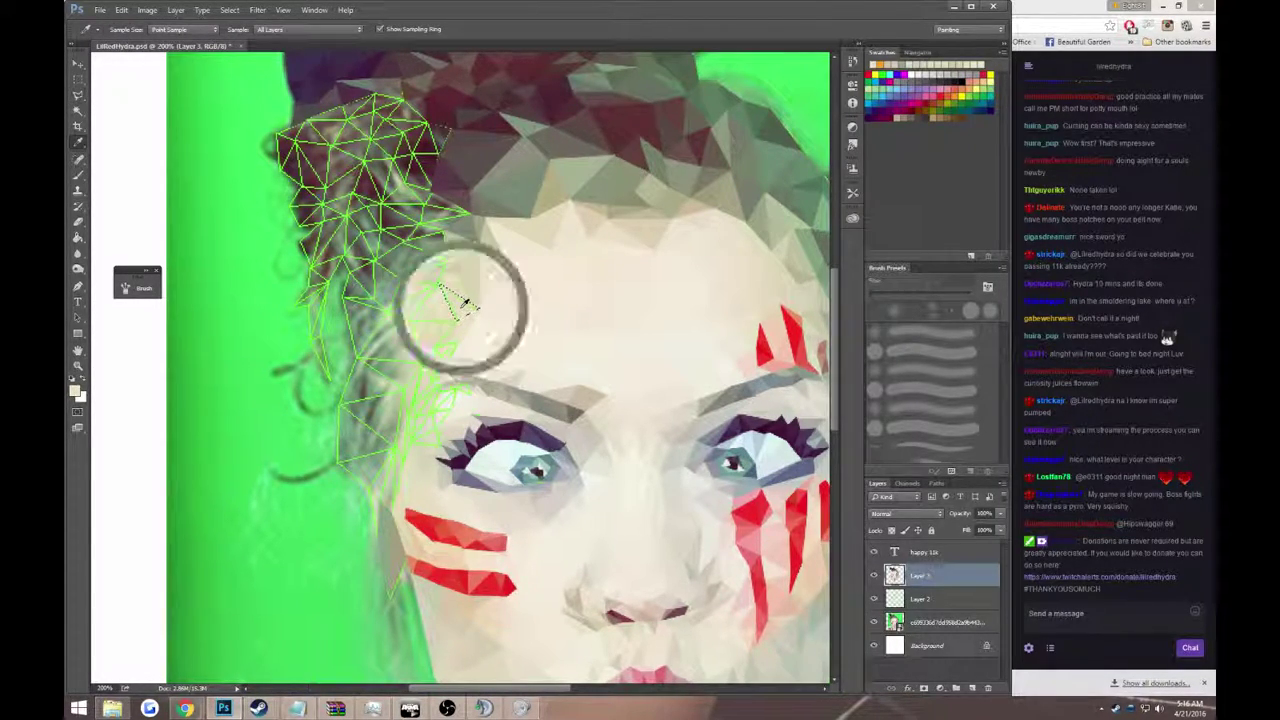
{"action": "key", "text": "g"}
{"action": "key", "text": "l"}
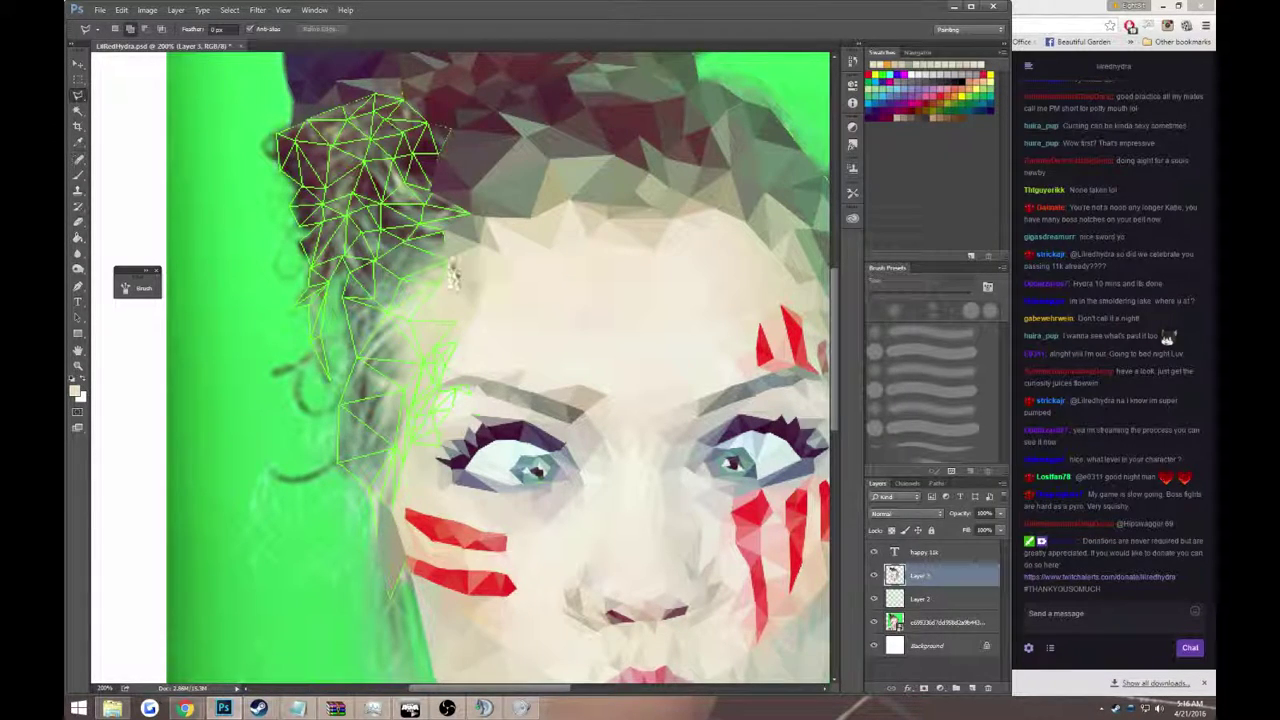
{"action": "left_click", "coordinate": [451, 263]}
{"action": "double_click", "coordinate": [440, 288]}
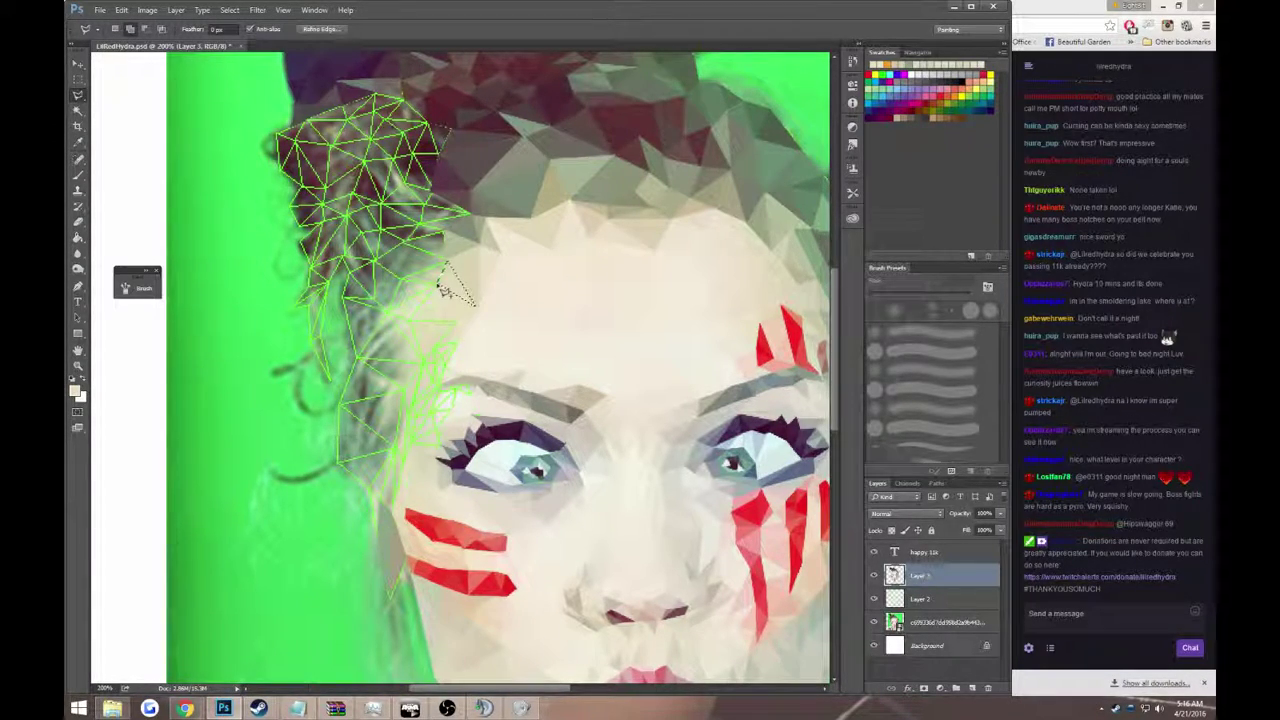
{"action": "key", "text": "g"}
{"action": "left_click", "coordinate": [451, 287]}
- Outline and fill the next triangle near the hairline
{"action": "scroll", "coordinate": [452, 300], "scroll_direction": "up", "scroll_amount": 2}
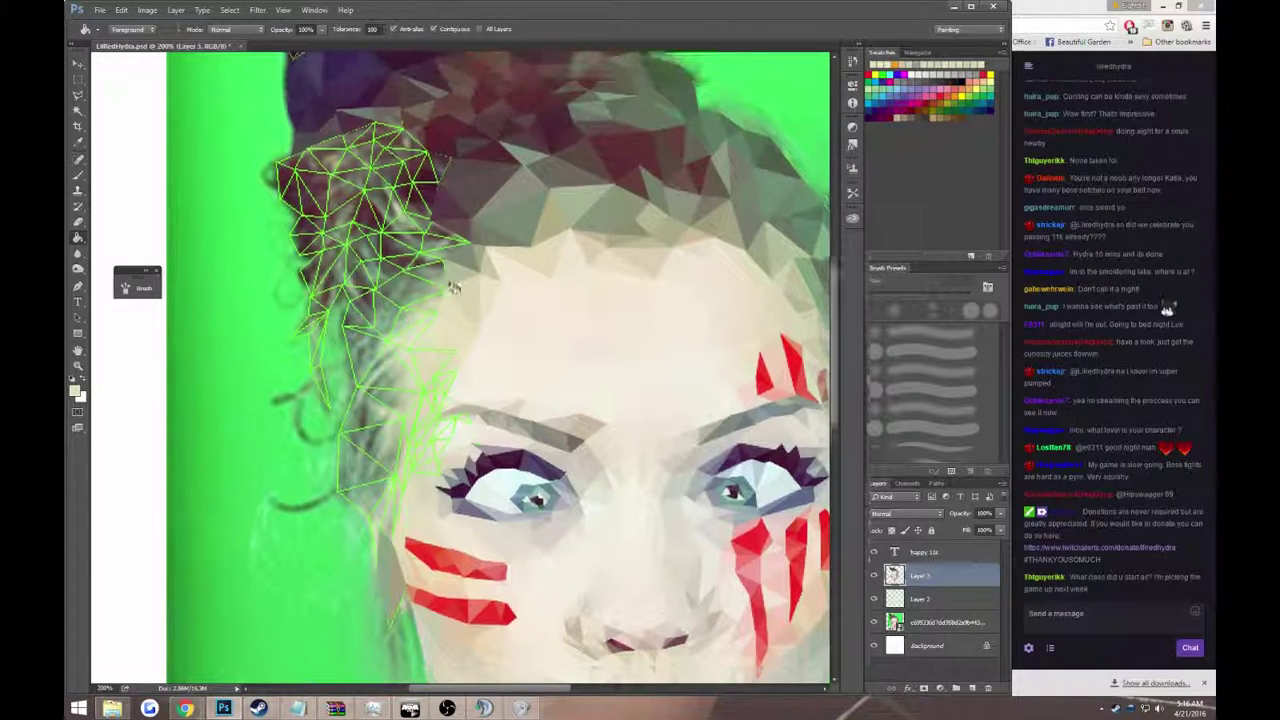
{"action": "key", "text": "l"}
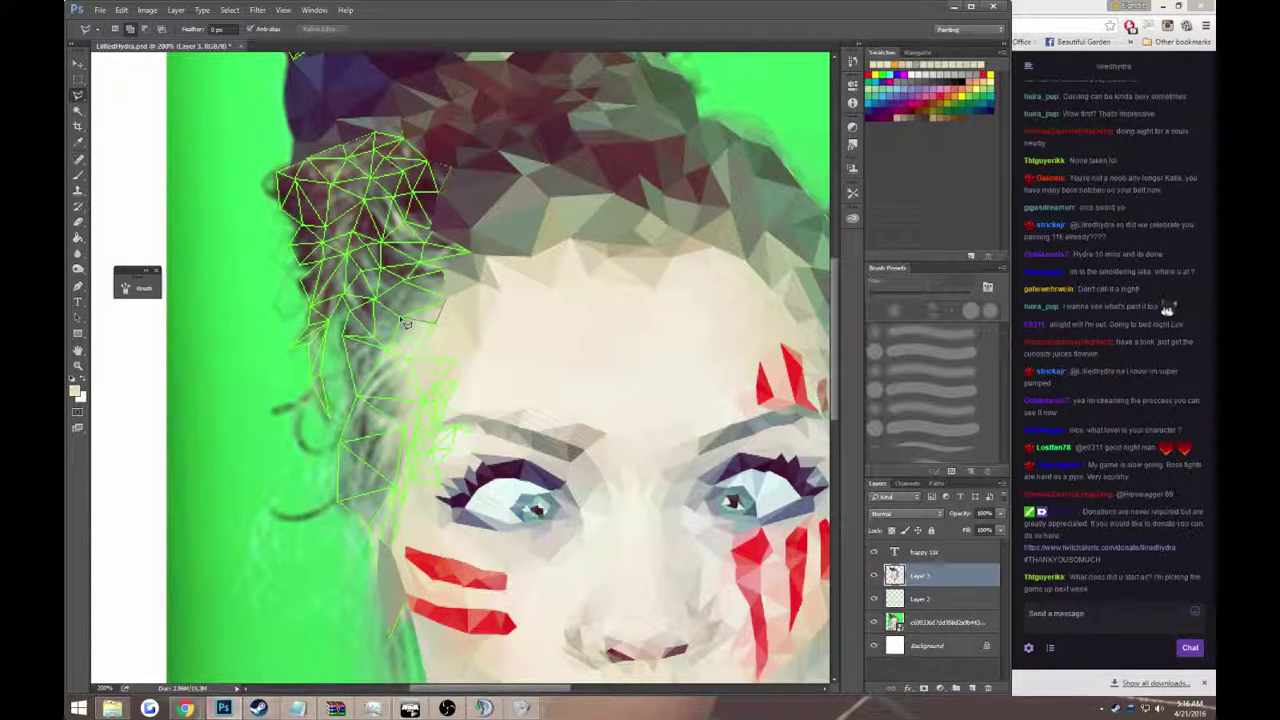
{"action": "left_click", "coordinate": [405, 320]}
{"action": "double_click", "coordinate": [444, 302]}
{"action": "key", "text": "g"}
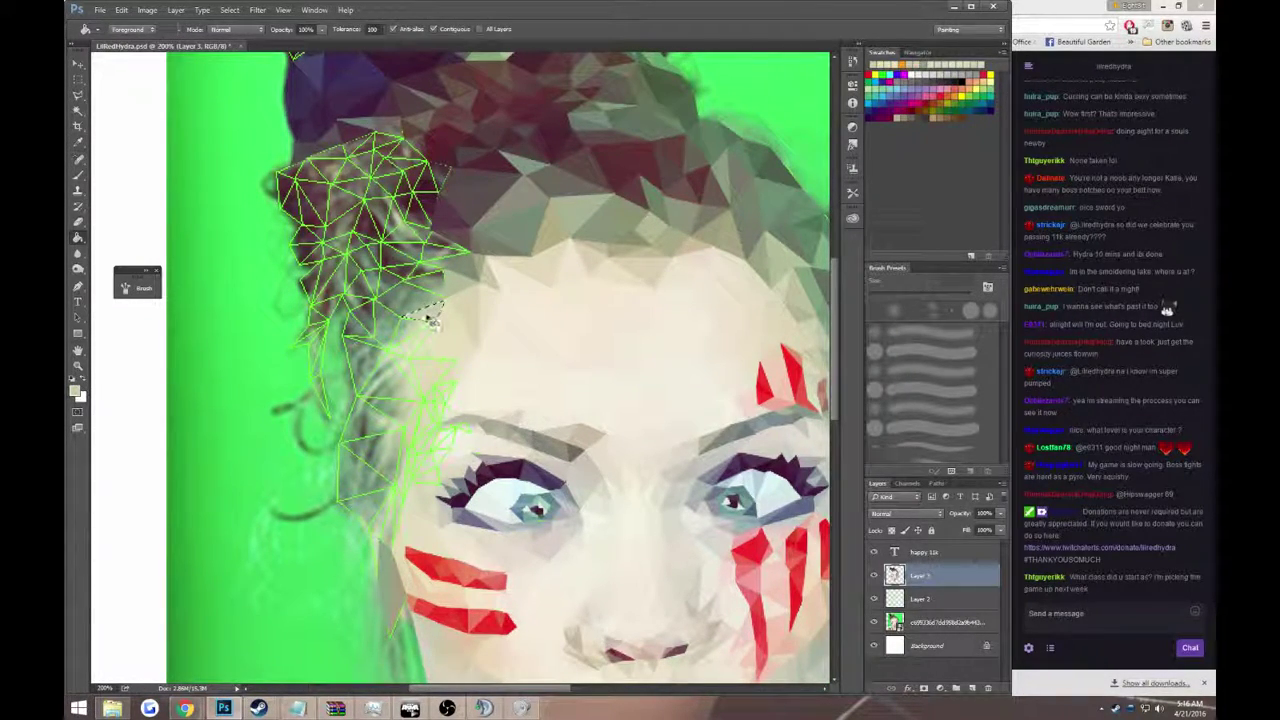
{"action": "left_click", "coordinate": [433, 321]}
- Fill another hairline triangle with the sampled hair colour and outline the next one
{"action": "key", "text": "l"}
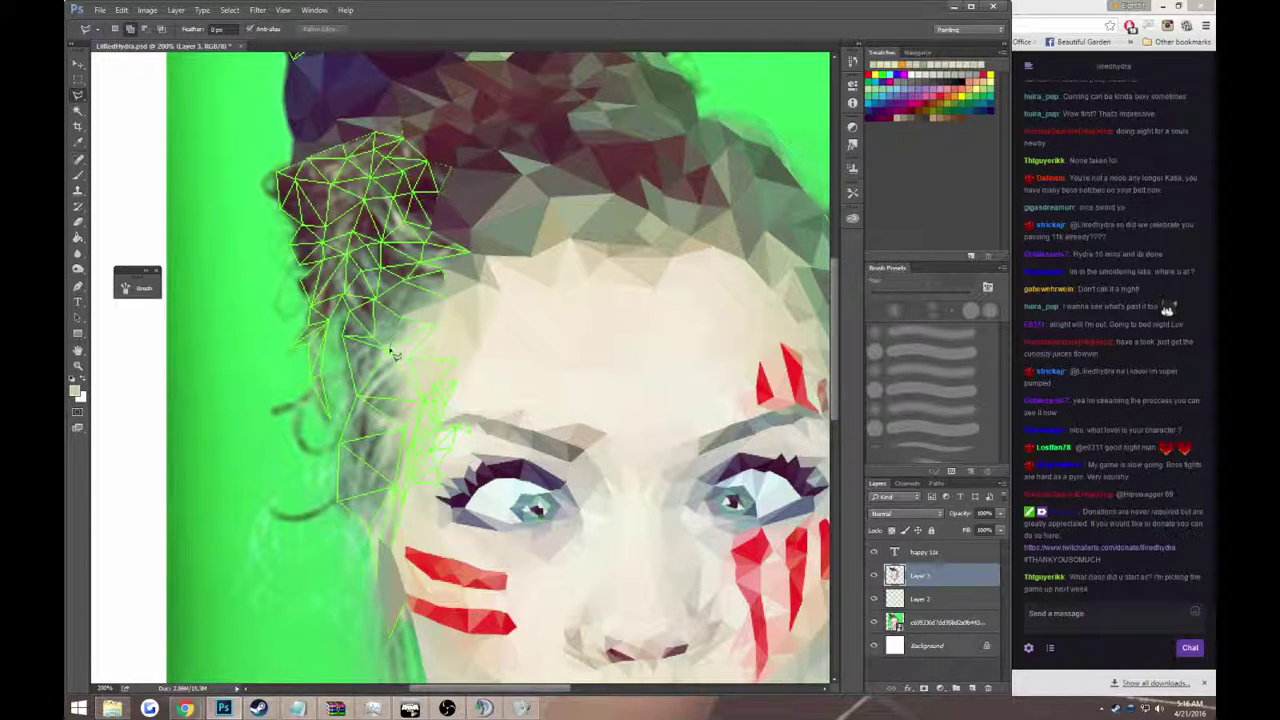
{"action": "double_click", "coordinate": [410, 318]}
{"action": "key", "text": "i"}
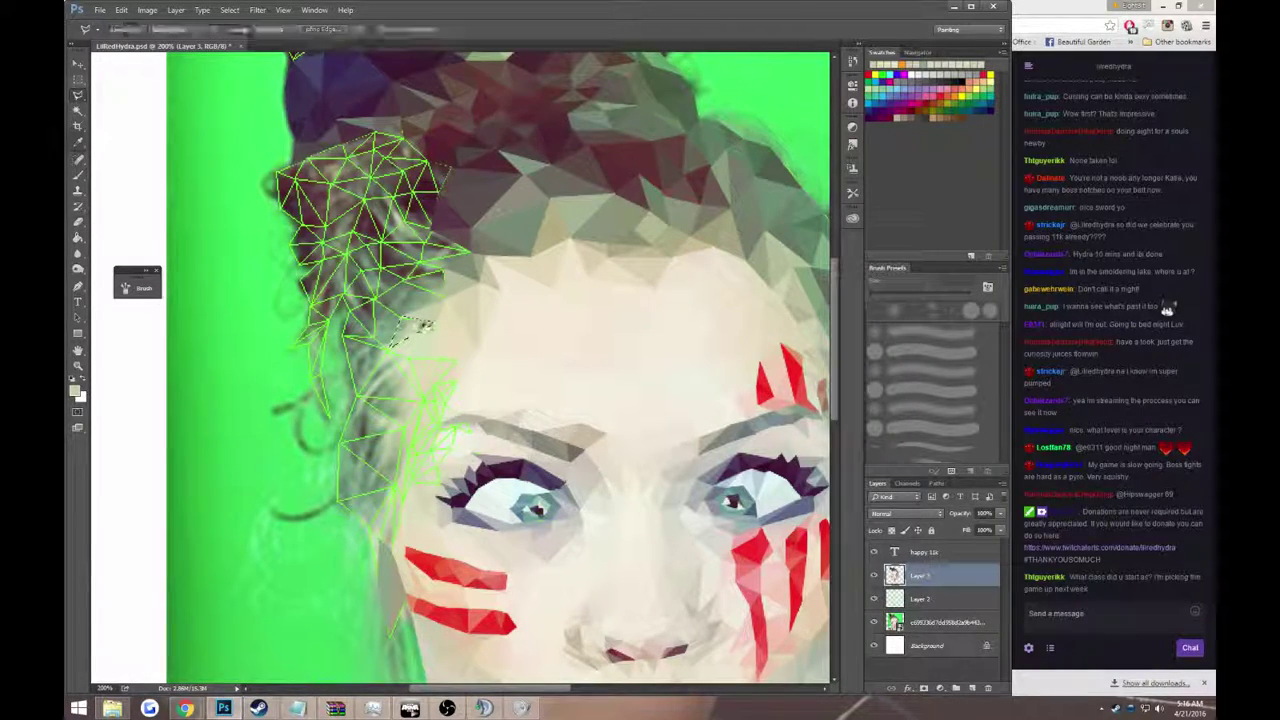
{"action": "left_click", "coordinate": [408, 323]}
{"action": "key", "text": "g"}
{"action": "left_click", "coordinate": [410, 330]}
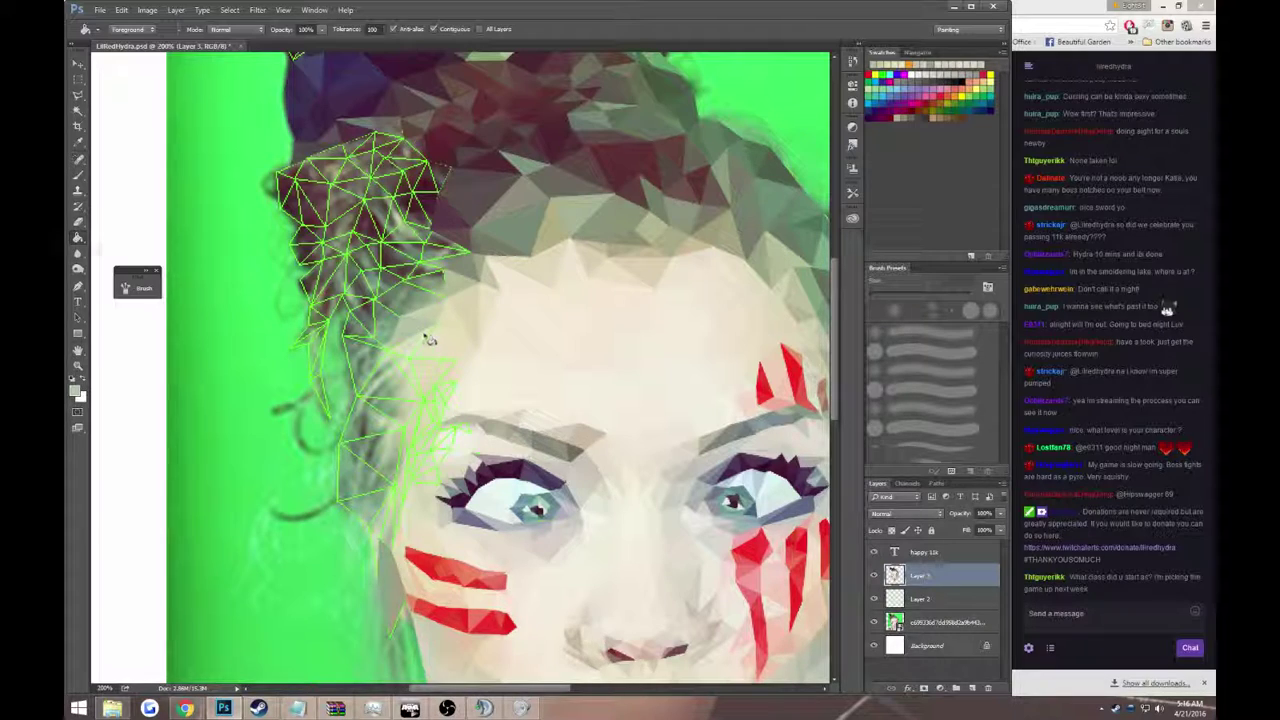
{"action": "key", "text": "l"}
{"action": "left_click", "coordinate": [414, 353]}
{"action": "double_click", "coordinate": [388, 348]}
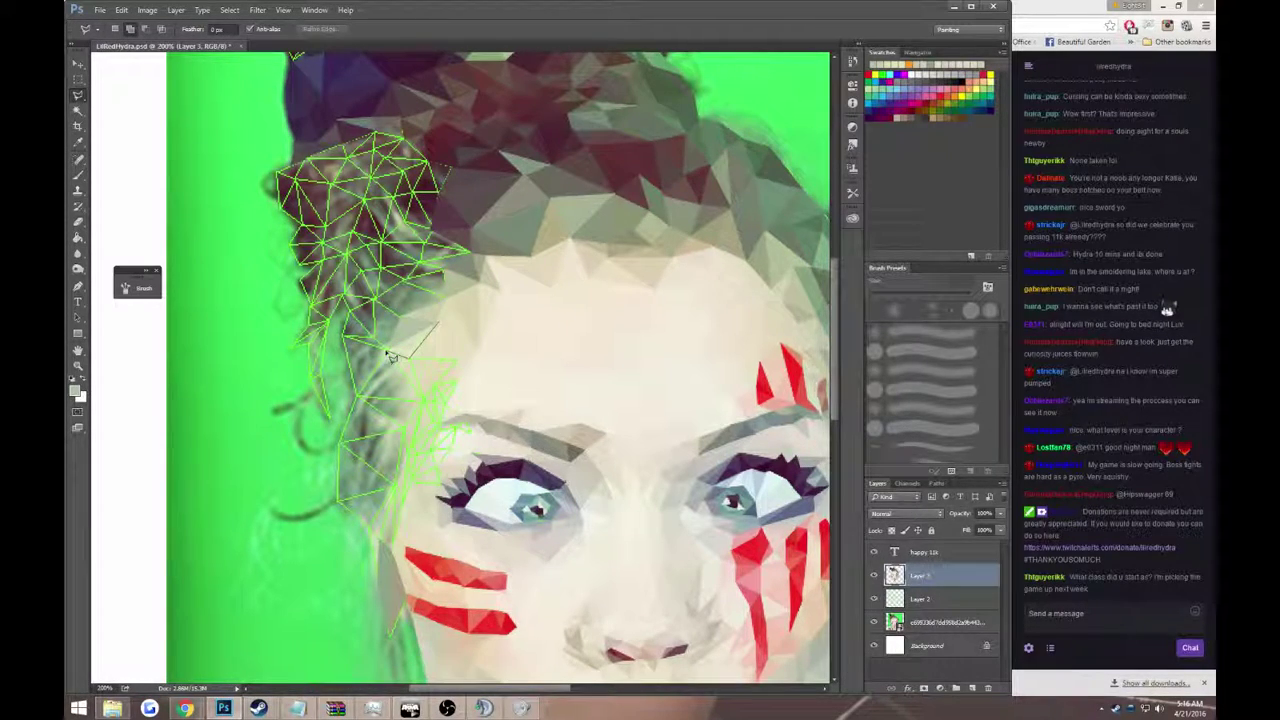
{"action": "key", "text": "i"}
{"action": "key", "text": "g"}
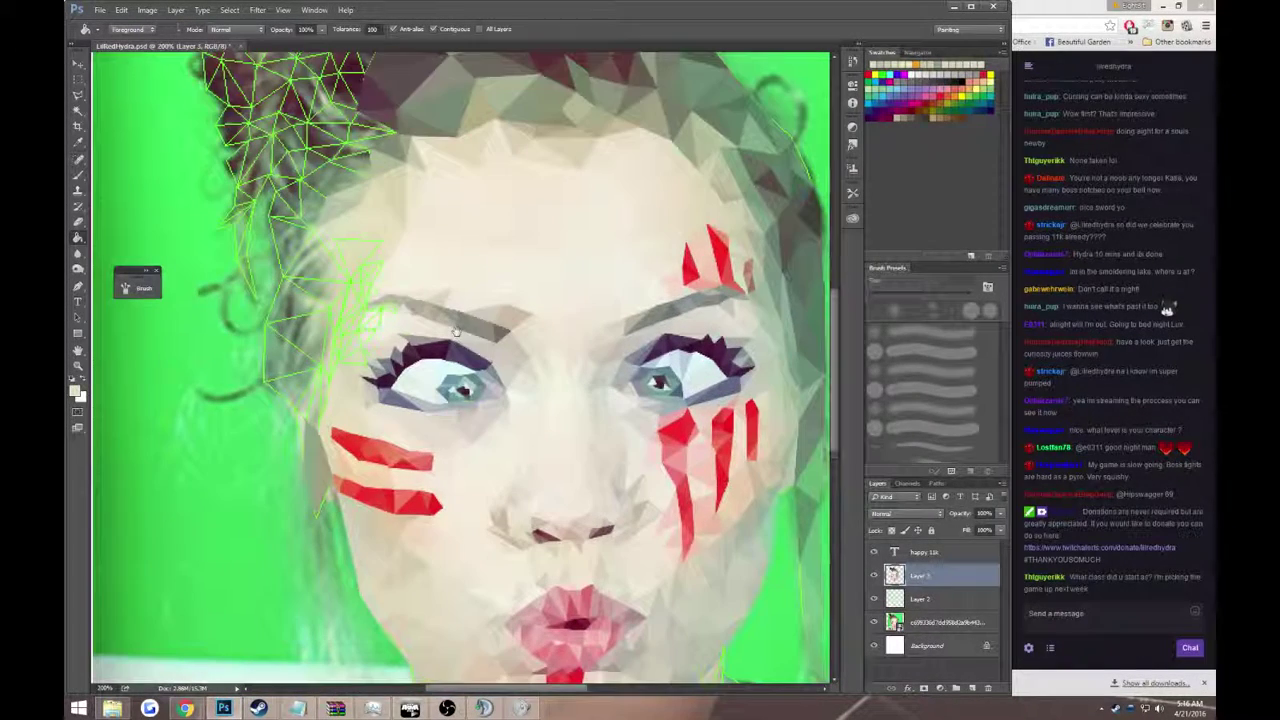
- Fill a temple triangle with the current colour and outline the one beside it
{"action": "key", "text": "l"}
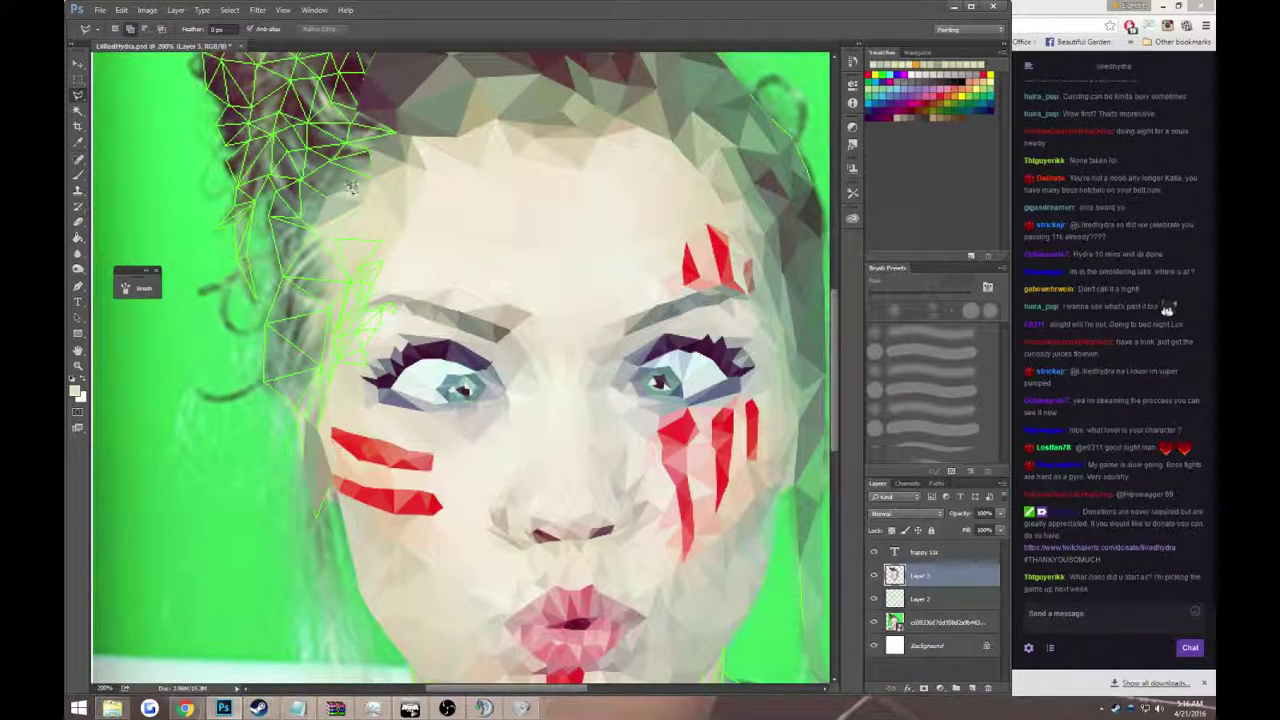
{"action": "left_click", "coordinate": [341, 243]}
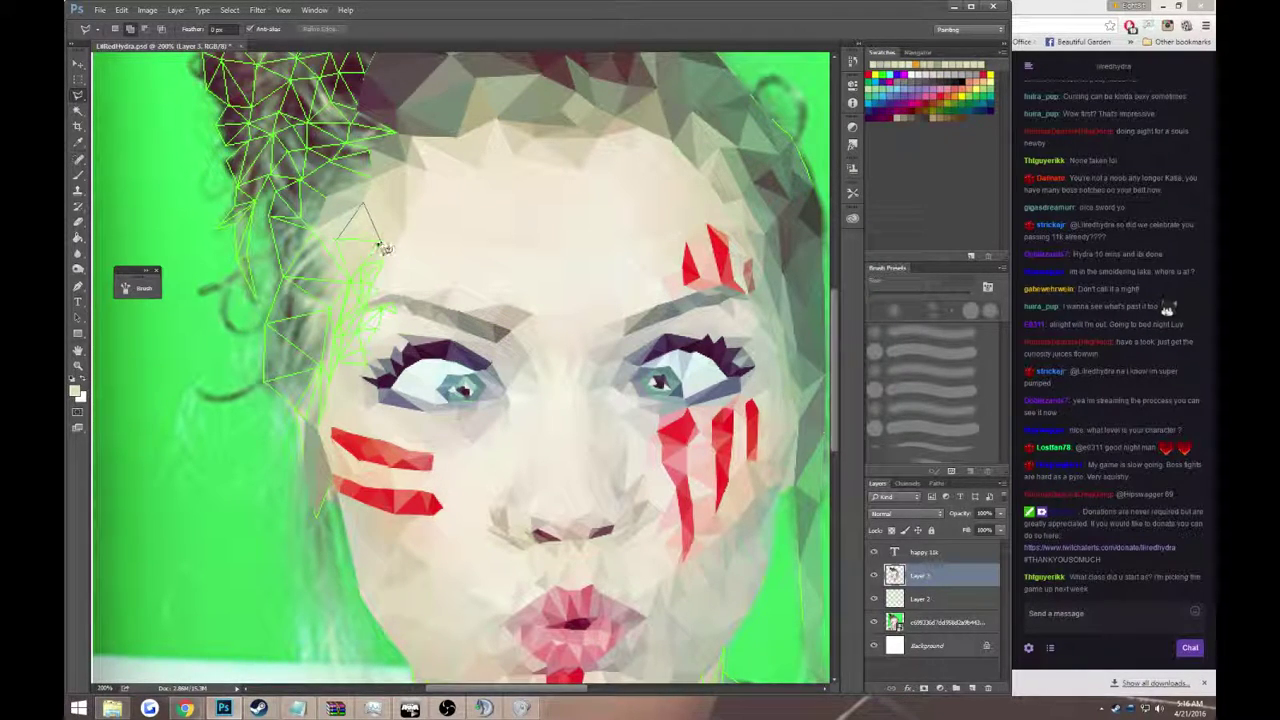
{"action": "left_click", "coordinate": [341, 243]}
{"action": "key", "text": "g"}
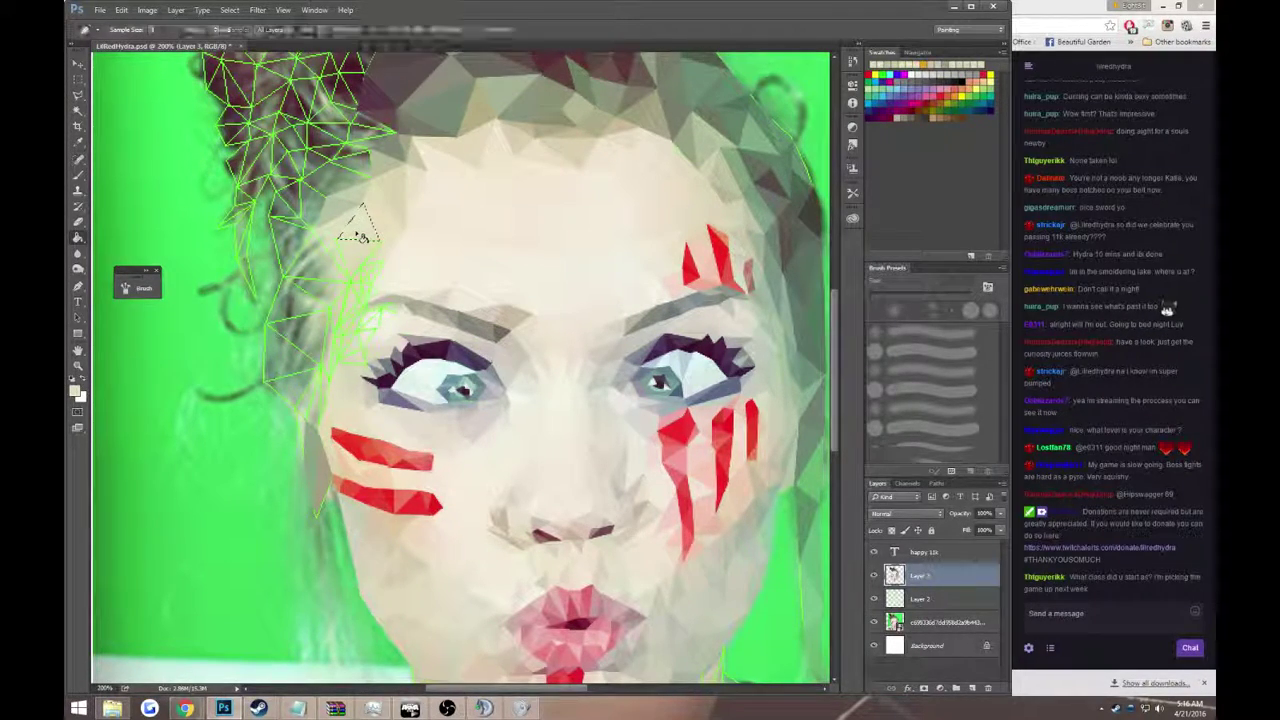
{"action": "left_click", "coordinate": [362, 237]}
{"action": "key", "text": "l"}
{"action": "left_click", "coordinate": [338, 241]}
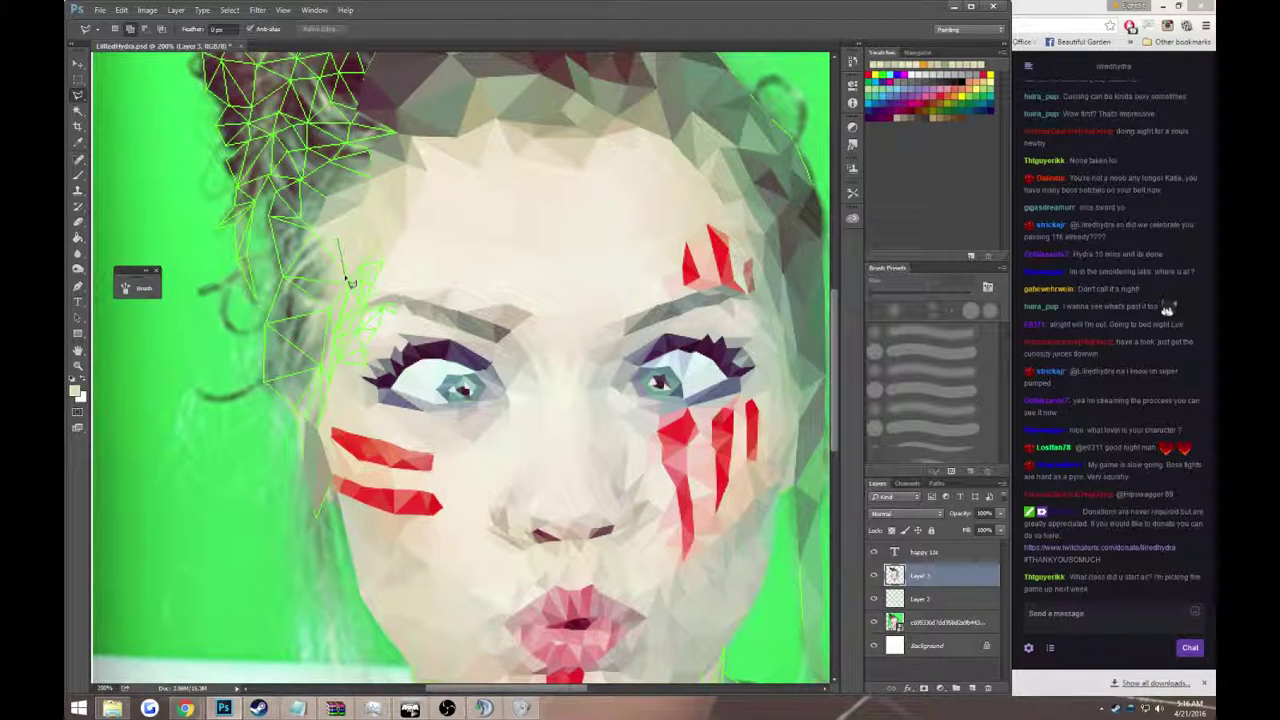
{"action": "left_click", "coordinate": [348, 278]}
{"action": "double_click", "coordinate": [380, 244]}
{"action": "key", "text": "g"}
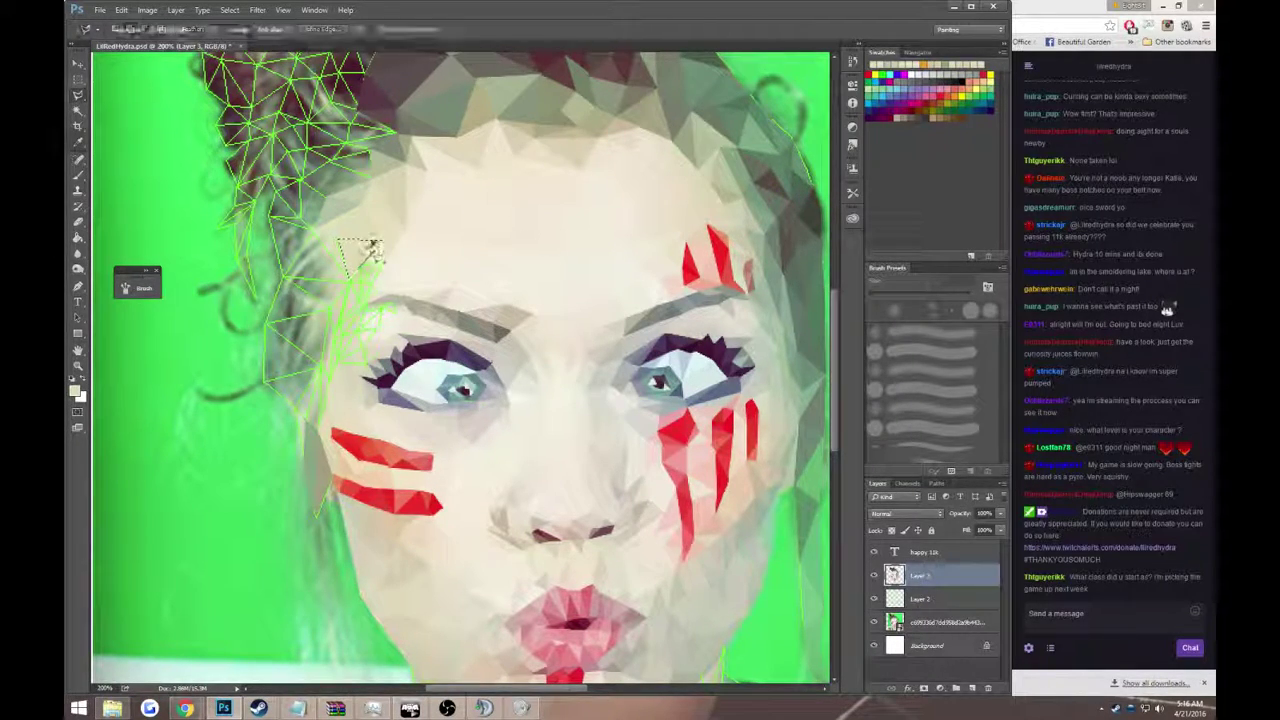
- Outline and fill two more triangles near the left eyebrow
{"action": "key", "text": "l"}
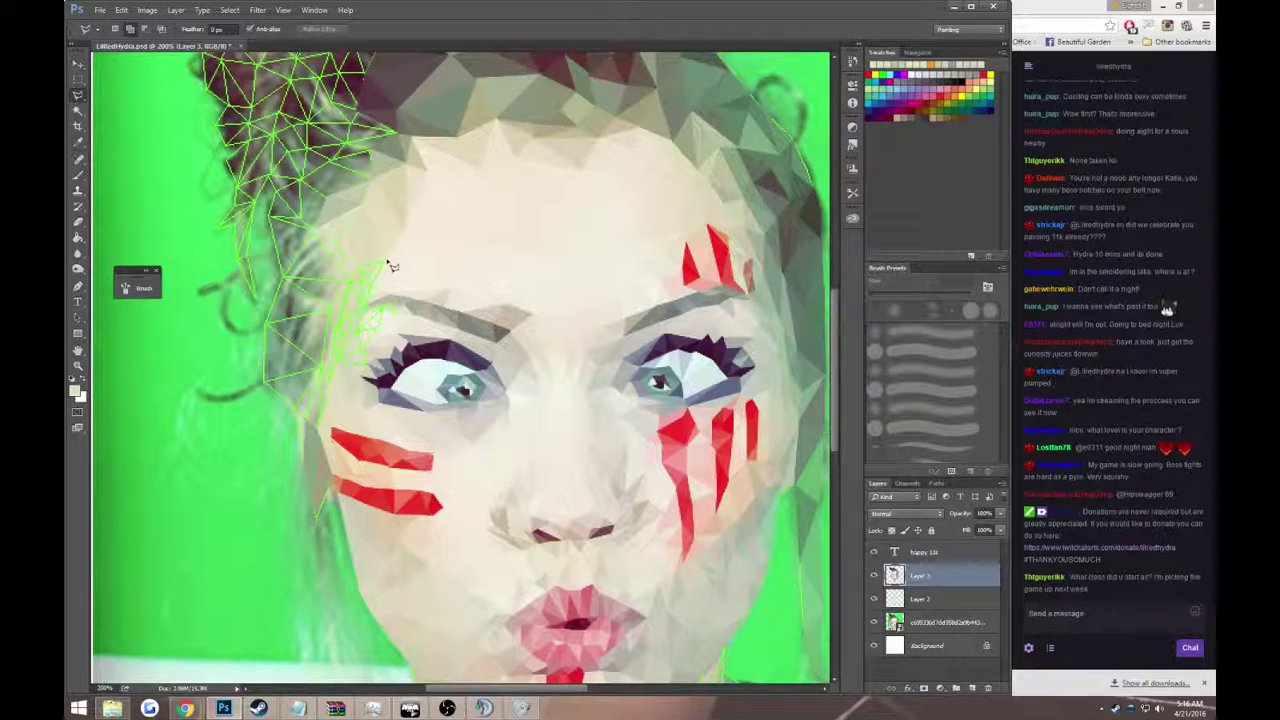
{"action": "left_click", "coordinate": [382, 246]}
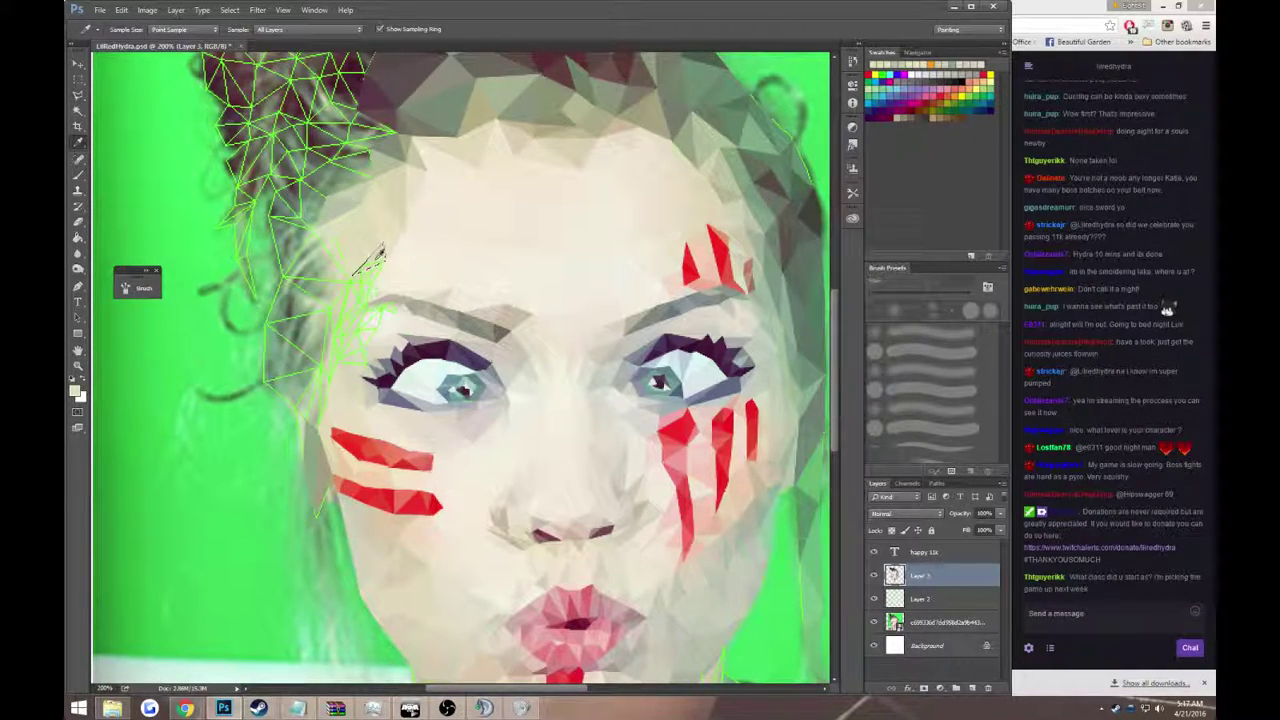
{"action": "left_click", "coordinate": [382, 246]}
{"action": "key", "text": "g"}
{"action": "left_click", "coordinate": [378, 262]}
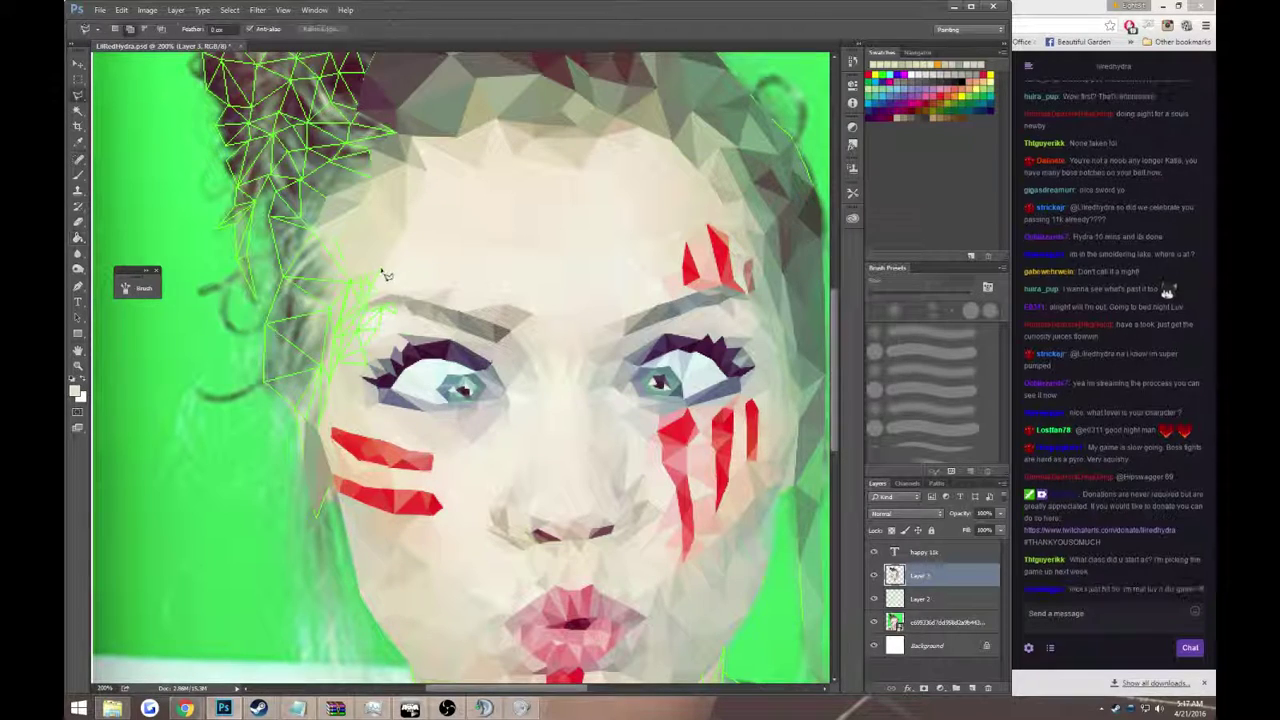
{"action": "key", "text": "l"}
{"action": "left_click", "coordinate": [383, 264]}
{"action": "left_click", "coordinate": [352, 283]}
{"action": "key", "text": "g"}
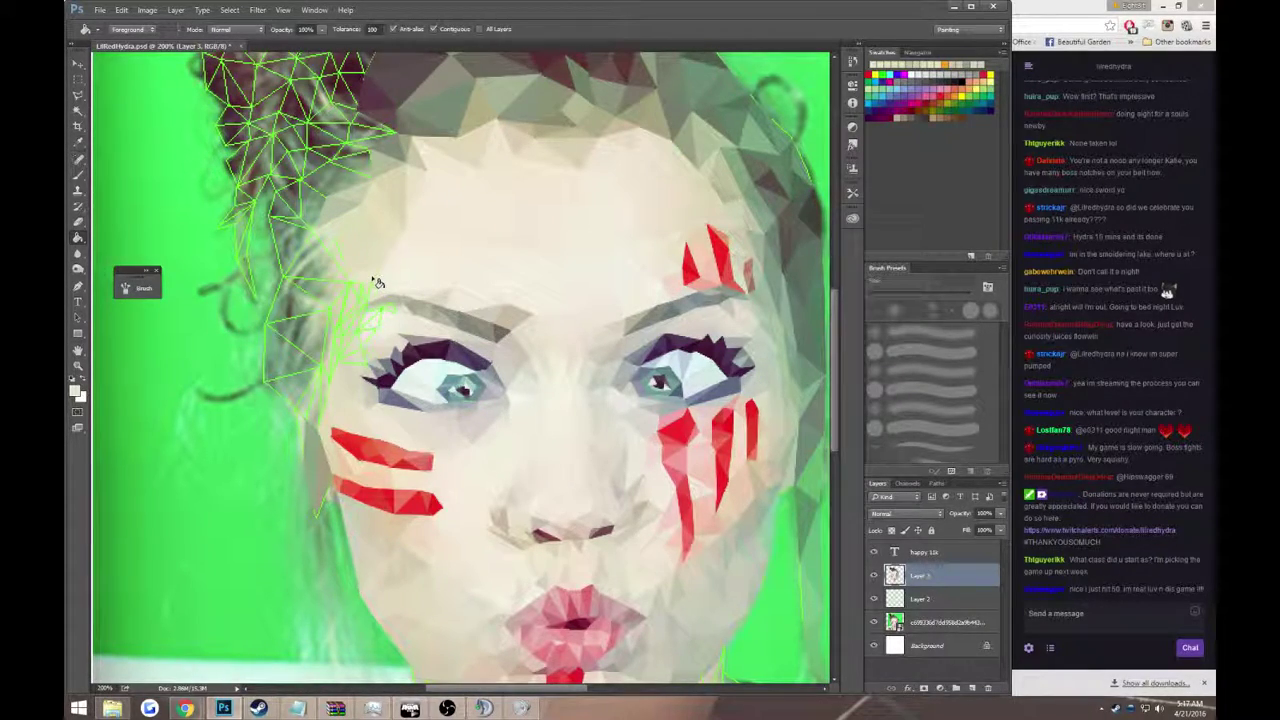
- Zoom in above the eyebrow, fill a small triangle at its tip, then zoom back out
{"action": "key", "text": "z"}
{"action": "left_click_drag", "start_coordinate": [385, 288], "coordinate": [416, 355]}
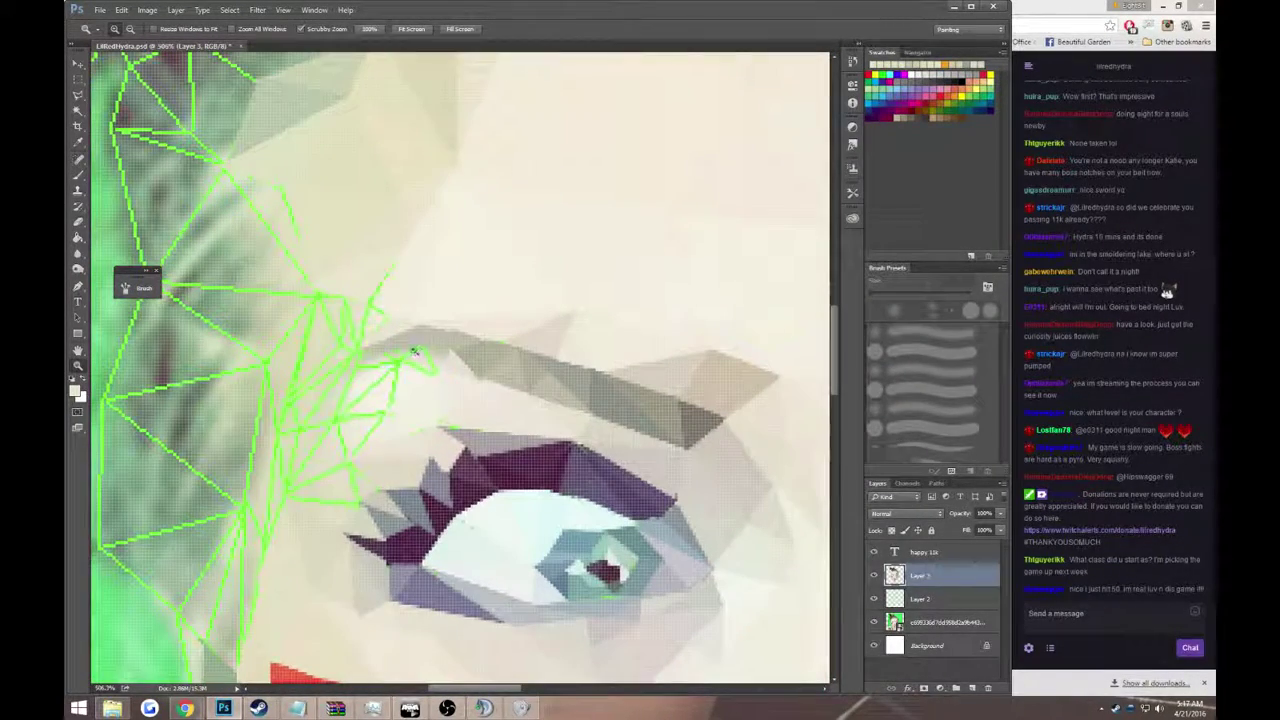
{"action": "key", "text": "l"}
{"action": "left_click", "coordinate": [405, 250]}
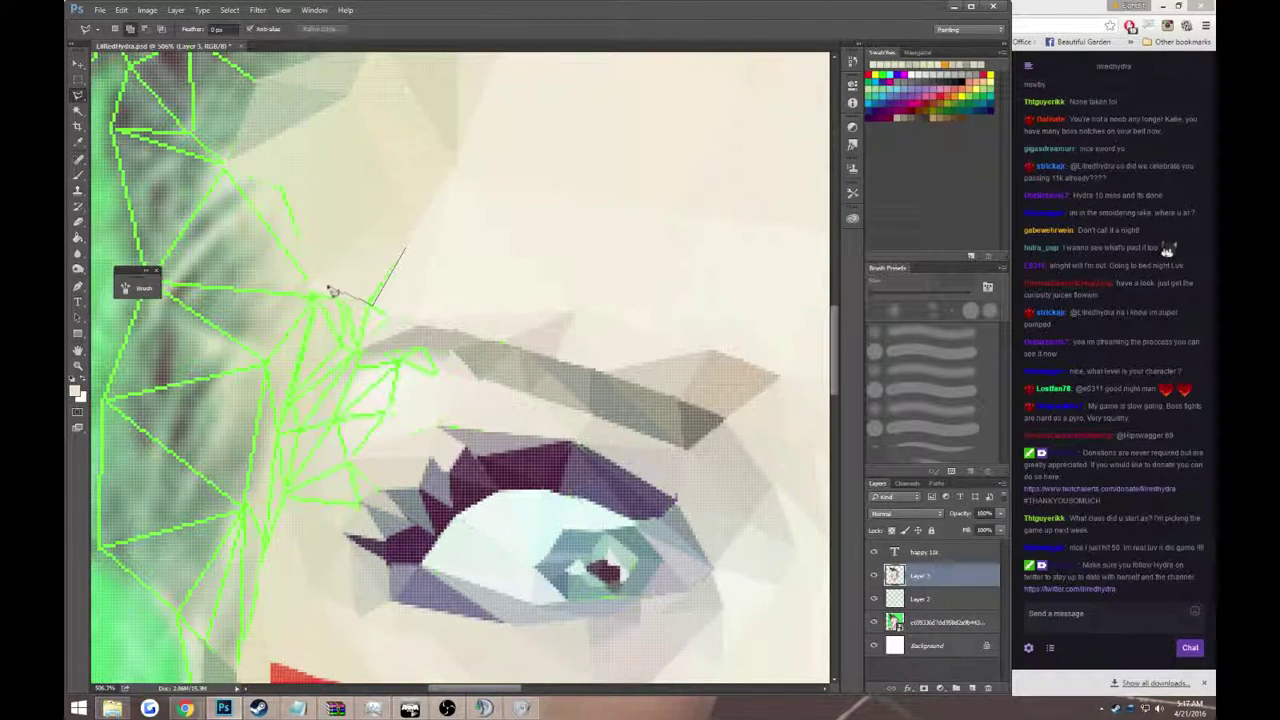
{"action": "double_click", "coordinate": [332, 290]}
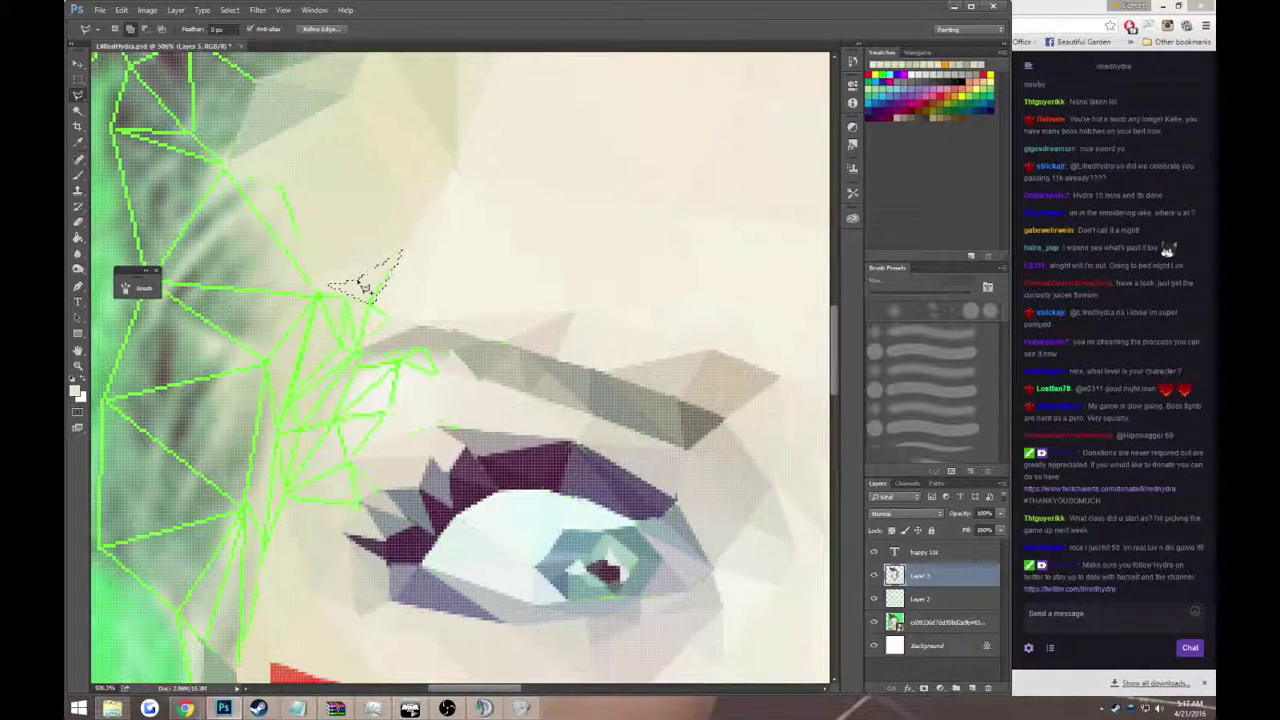
{"action": "key", "text": "g"}
{"action": "left_click", "coordinate": [372, 284]}
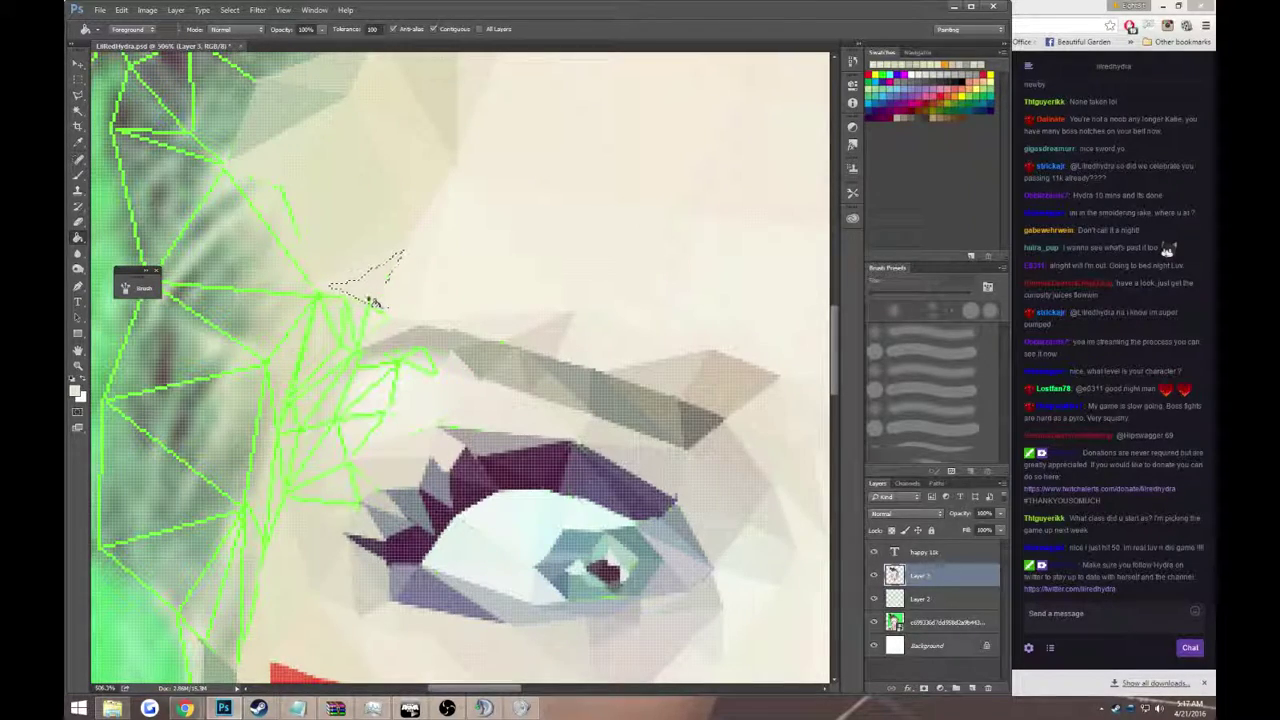
{"action": "key", "text": "ctrl+d"}
{"action": "key", "text": "z"}
{"action": "left_click", "coordinate": [366, 293], "text": "alt"}
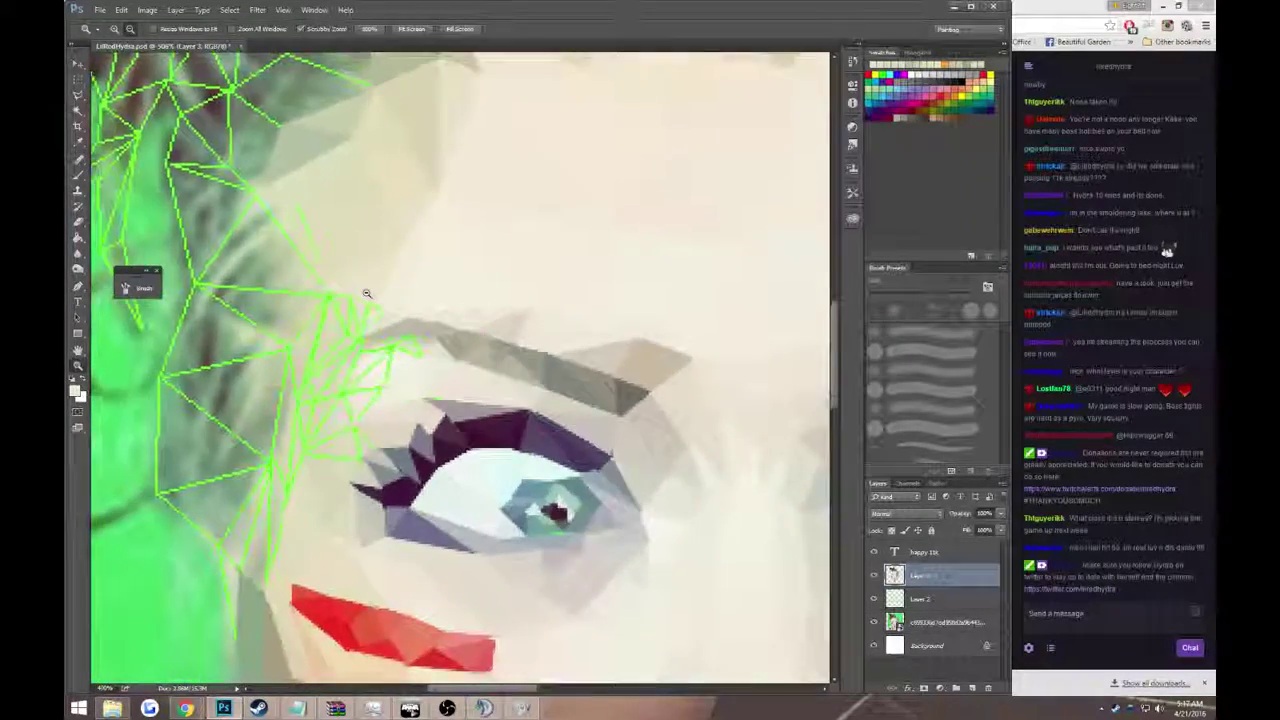
{"action": "left_click", "coordinate": [366, 293], "text": "alt"}
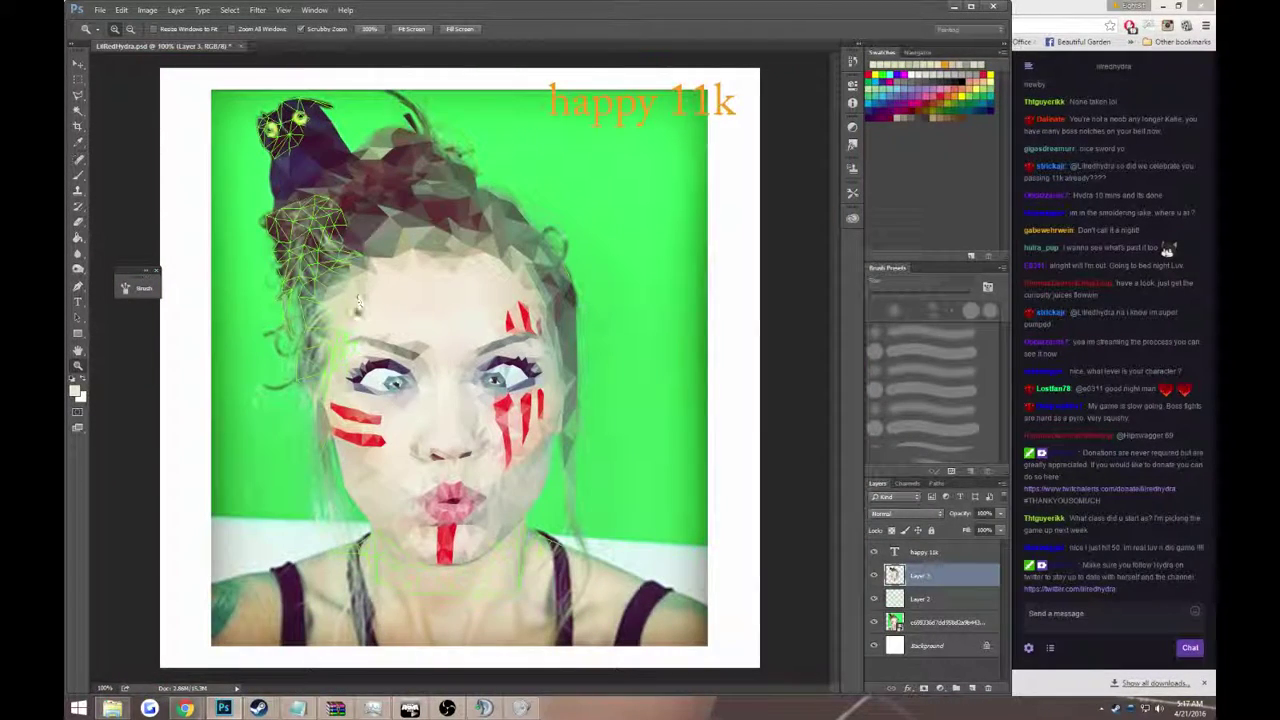
- Zoom in on the forehead, fill a small triangle beside the eyebrow and sample a temple colour
{"action": "left_click", "coordinate": [348, 310]}
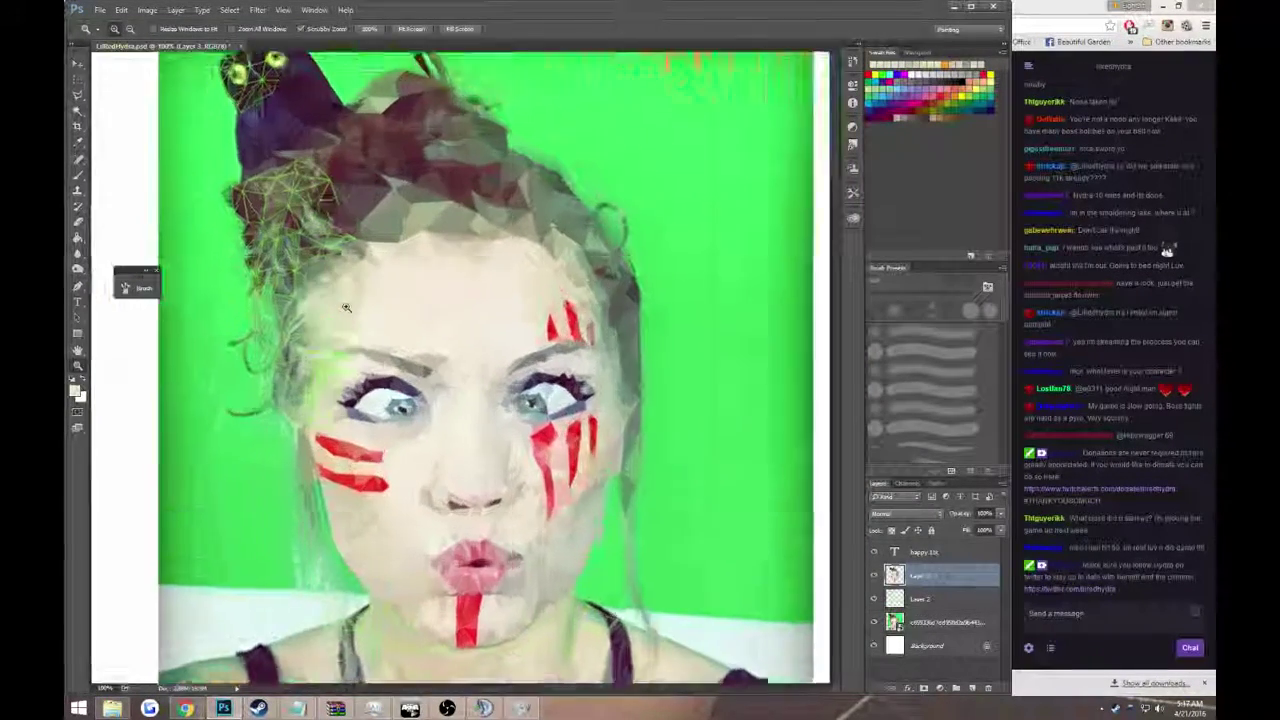
{"action": "key", "text": "l"}
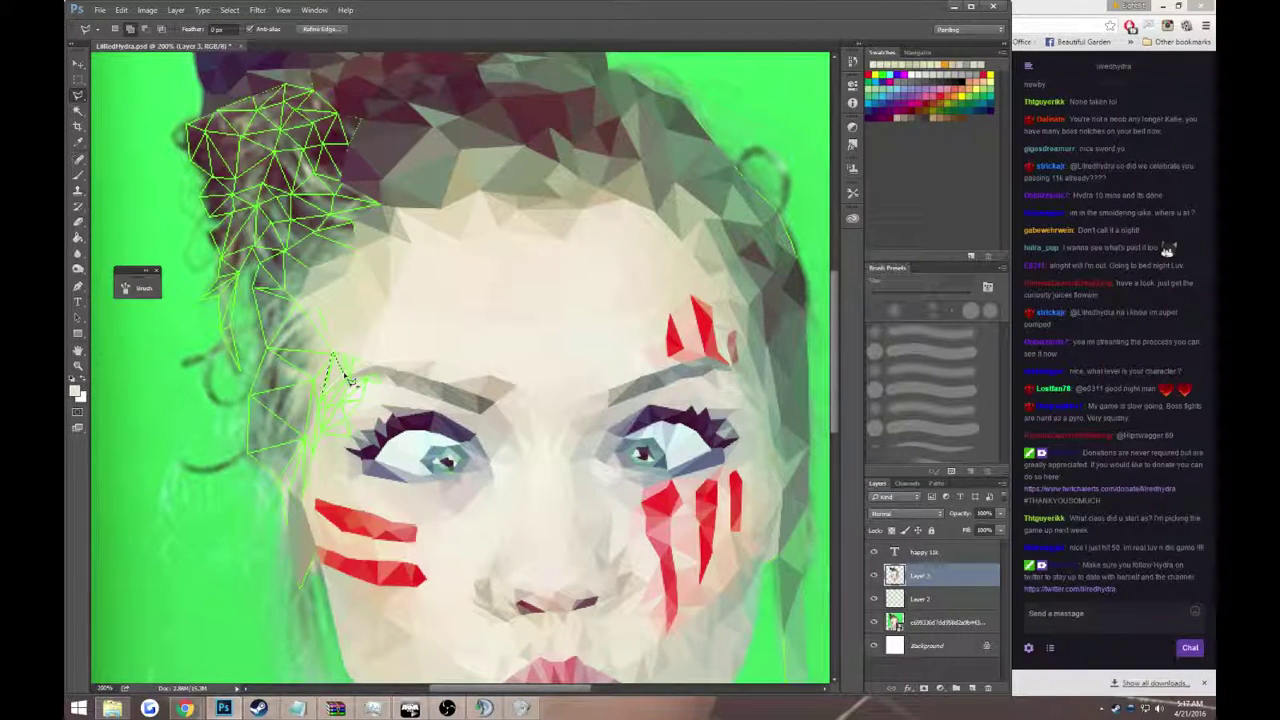
{"action": "key", "text": "g"}
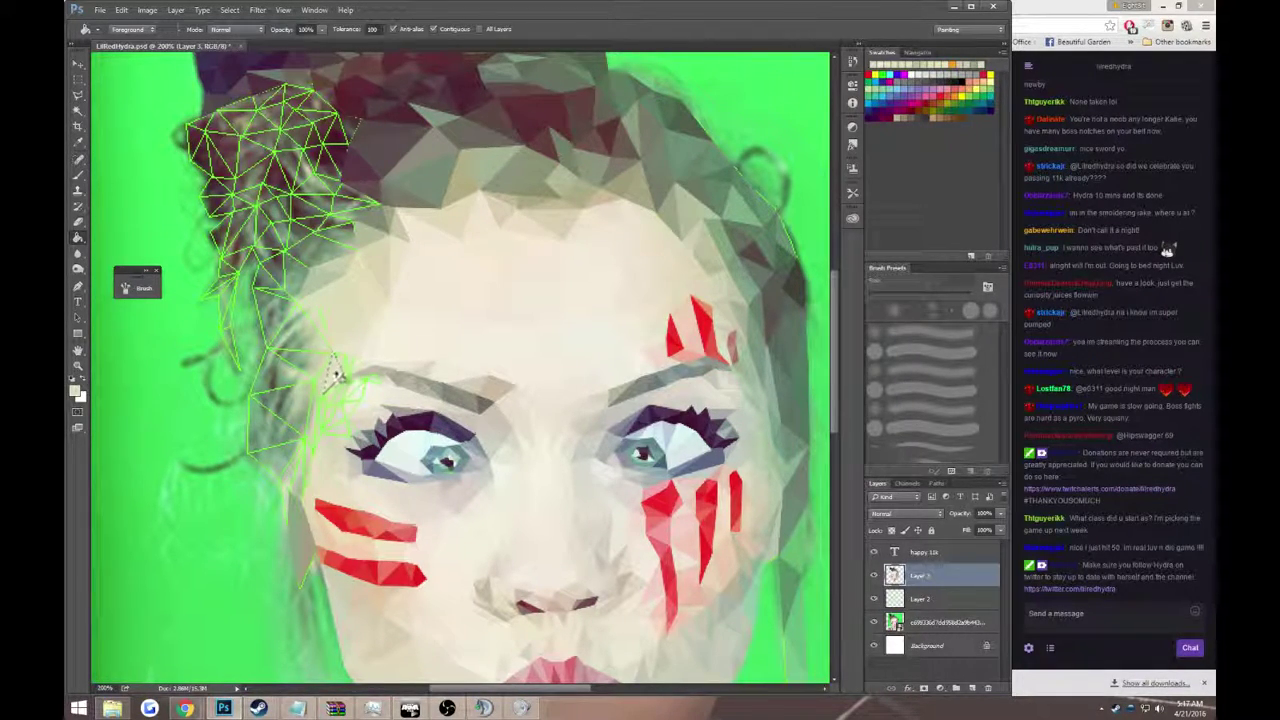
{"action": "key", "text": "l"}
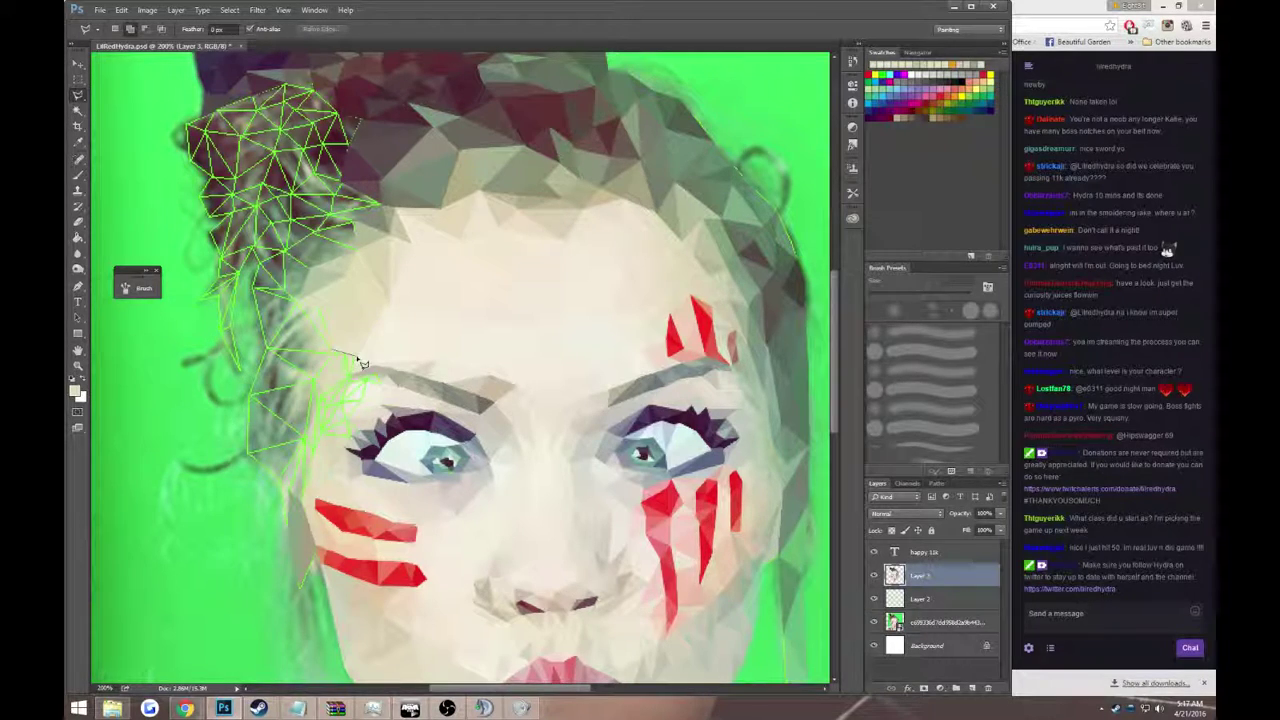
{"action": "double_click", "coordinate": [351, 380]}
{"action": "key", "text": "g"}
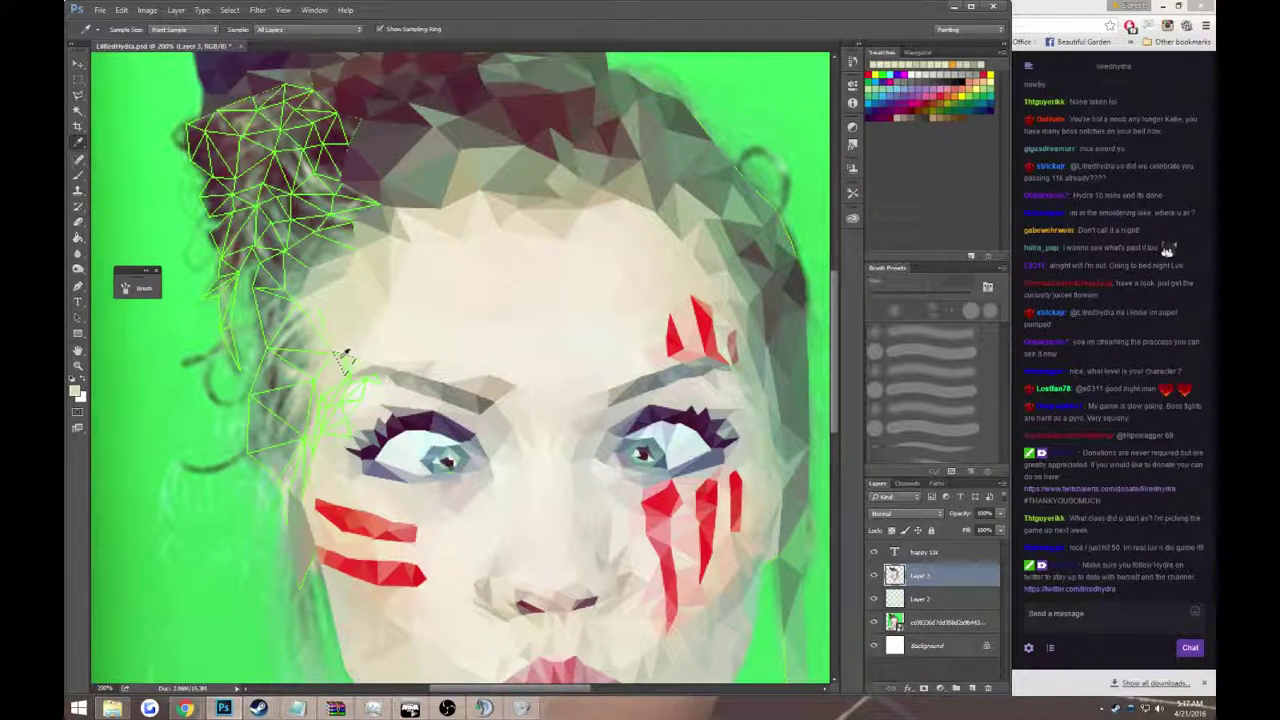
{"action": "left_click", "coordinate": [345, 363]}
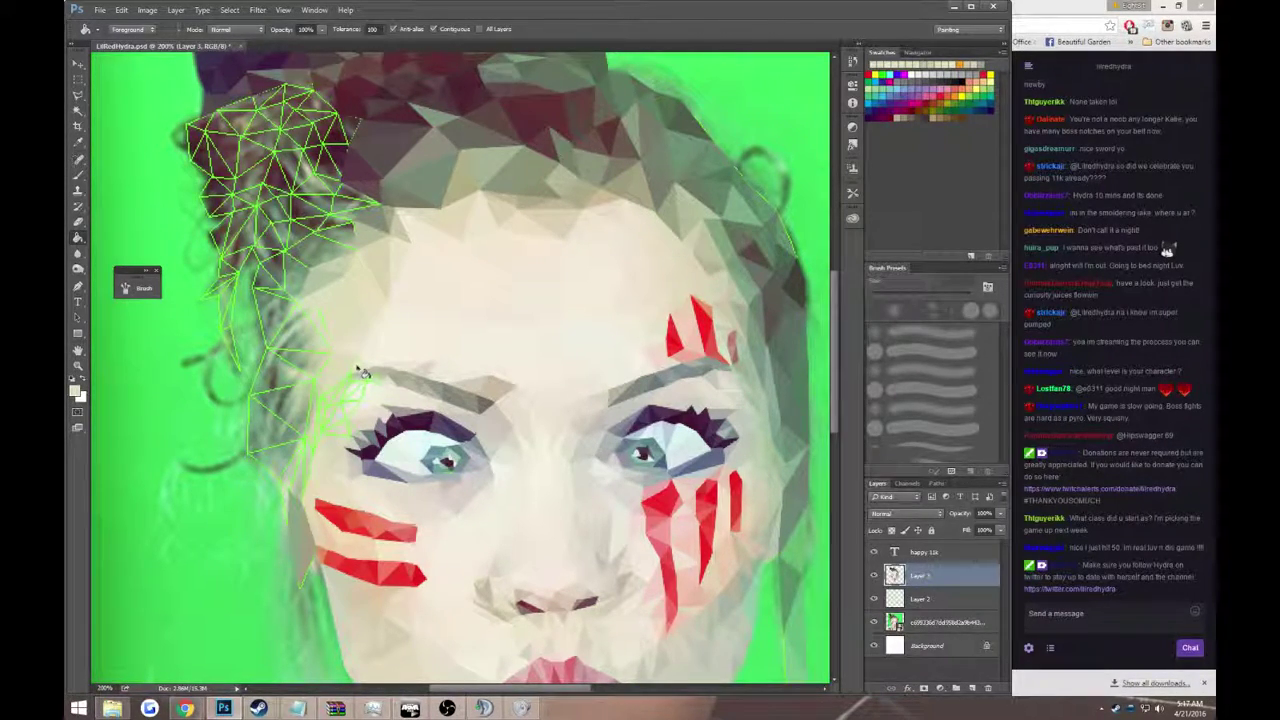
{"action": "key", "text": "l"}
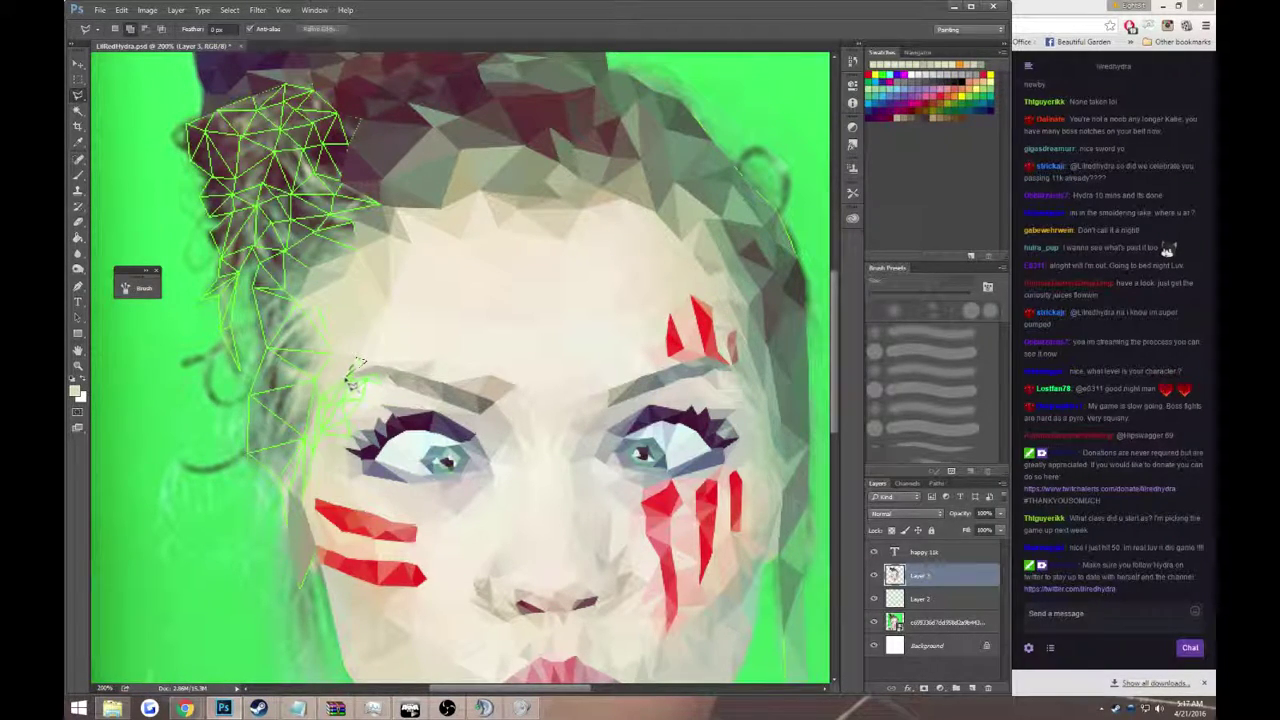
{"action": "key", "text": "i"}
{"action": "left_click", "coordinate": [357, 367]}
{"action": "key", "text": "g"}
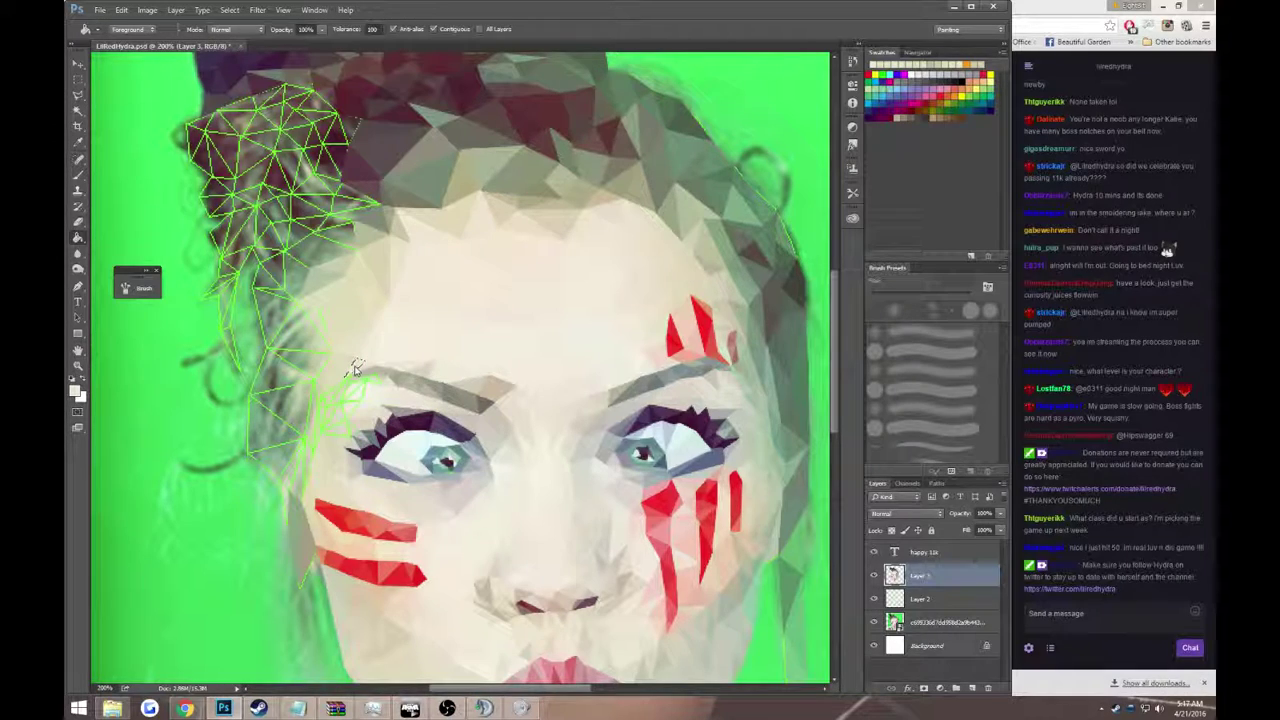
- Pan the view and fill a triangle beside the left eyebrow with a sampled photo colour
{"action": "left_click_drag", "start_coordinate": [360, 372], "coordinate": [355, 287]}
{"action": "key", "text": "l"}
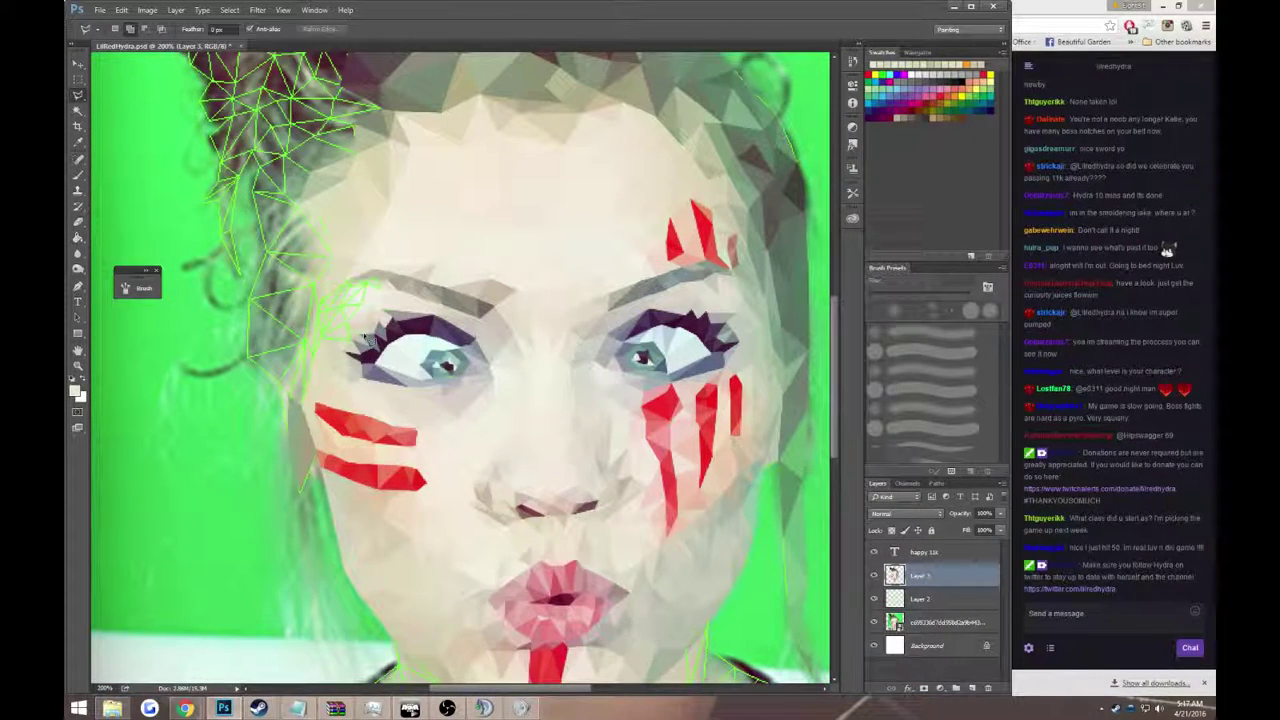
{"action": "left_click", "coordinate": [355, 289]}
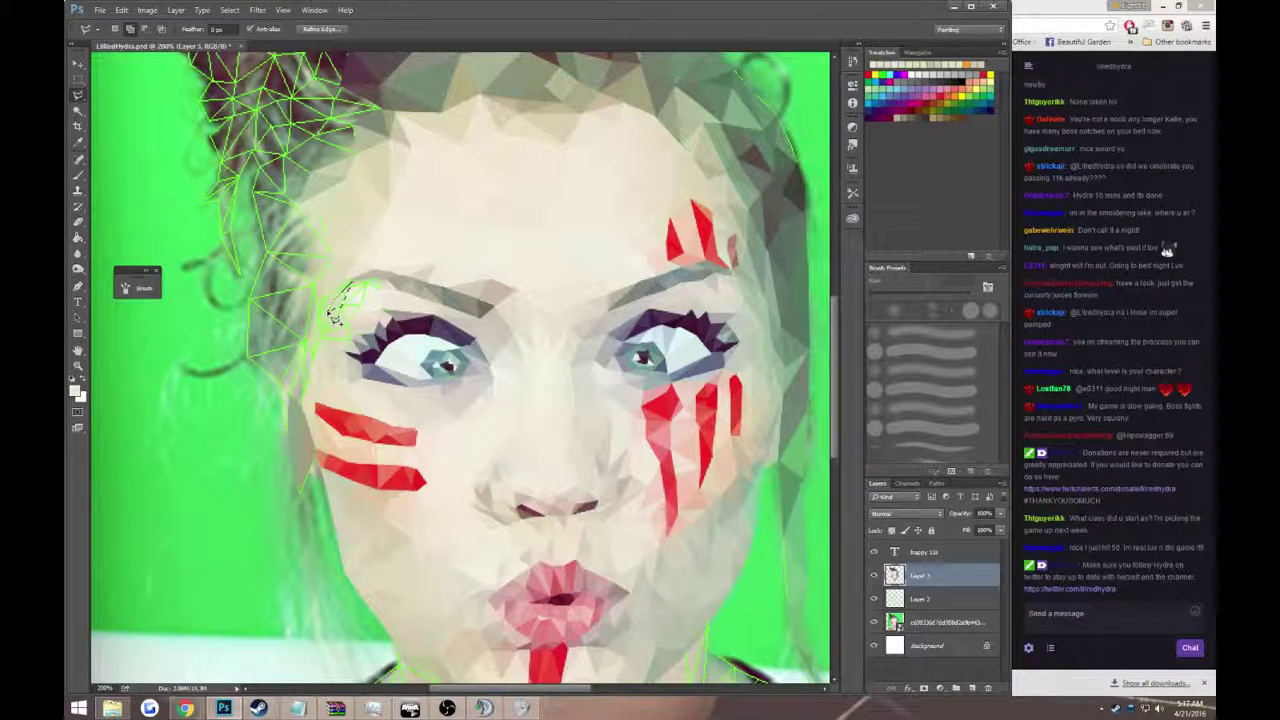
{"action": "key", "text": "i"}
{"action": "left_click", "coordinate": [340, 303]}
{"action": "key", "text": "g"}
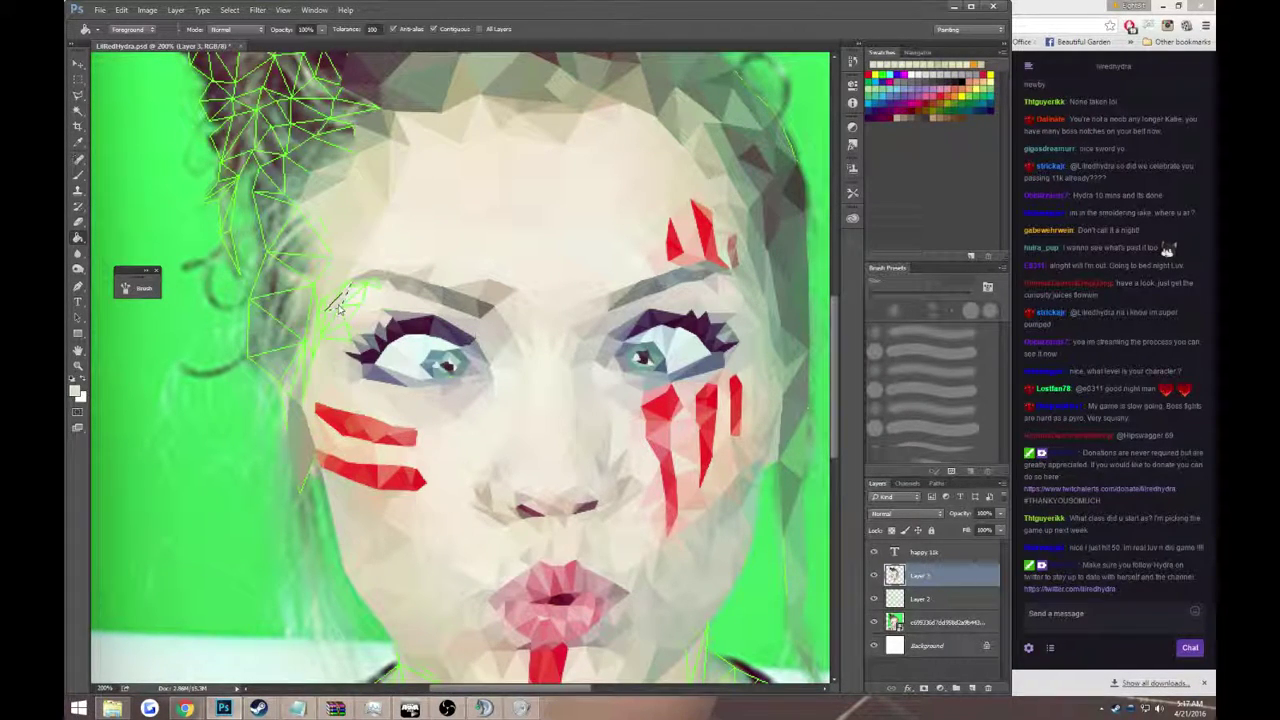
{"action": "key", "text": "l"}
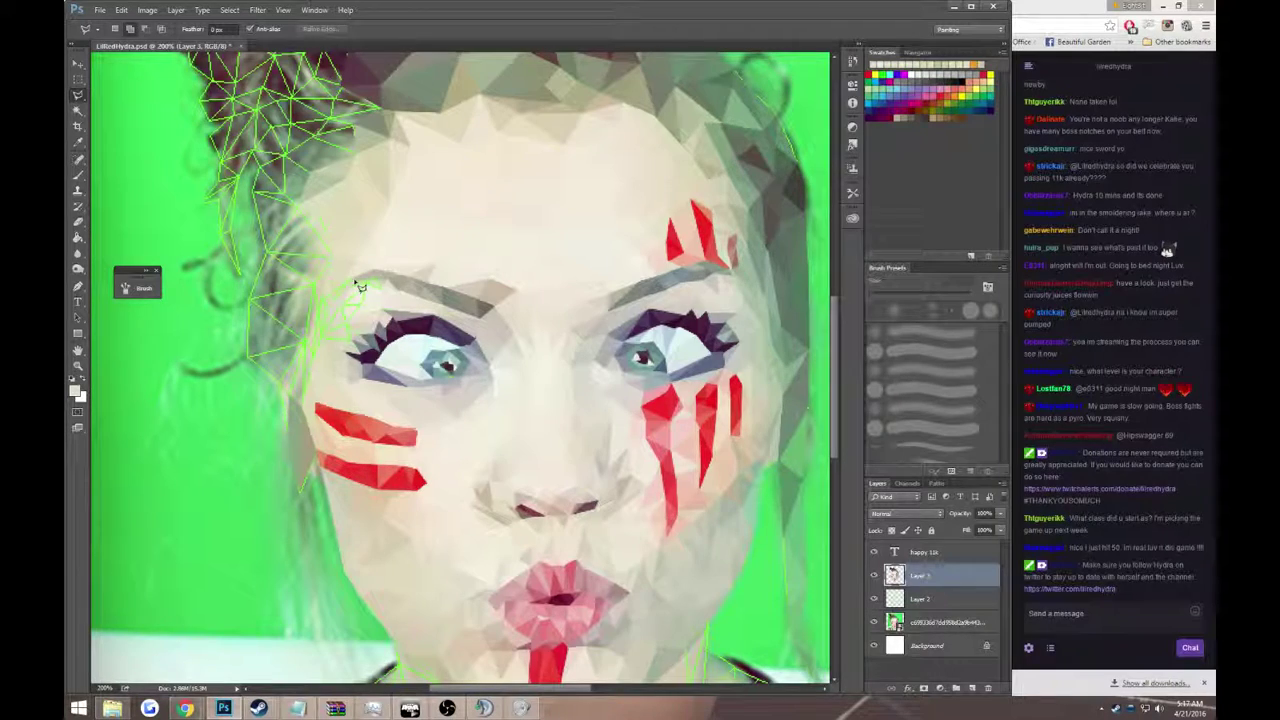
{"action": "left_click", "coordinate": [322, 298]}
{"action": "key", "text": "g"}
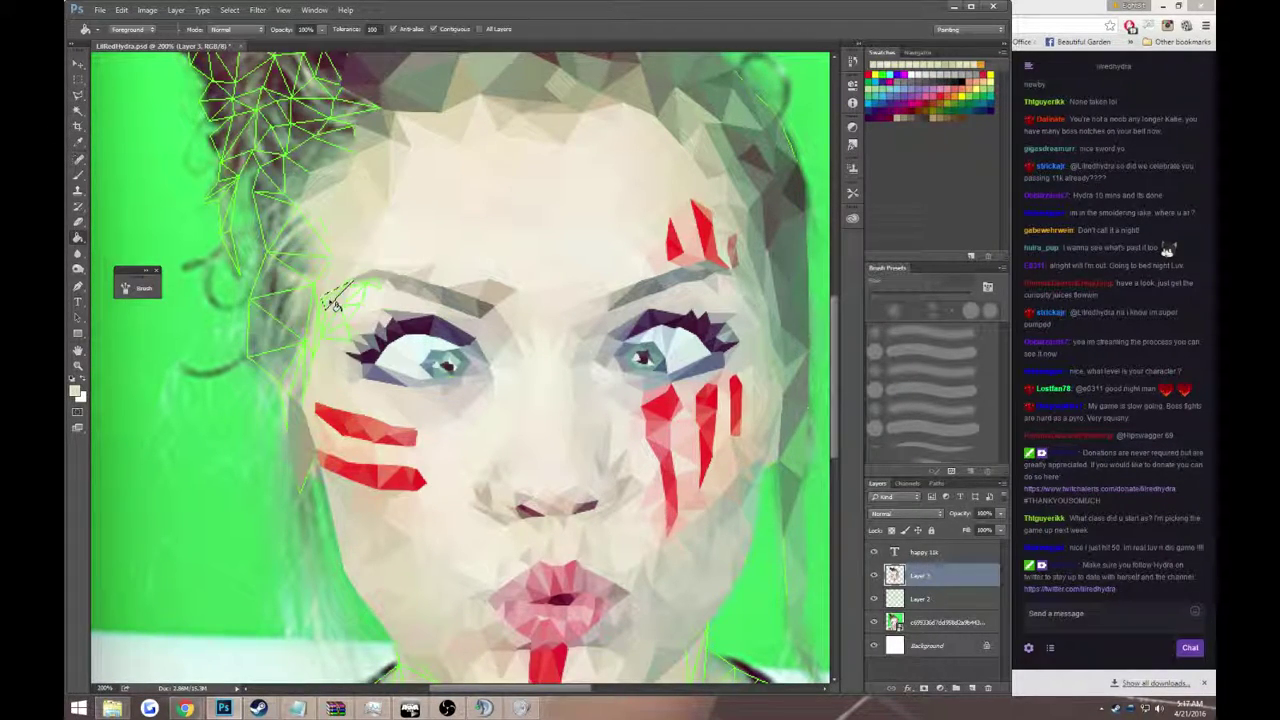
- Outline and fill the next left-temple triangle, then freehand-select a small area near the eyebrow
{"action": "key", "text": "l"}
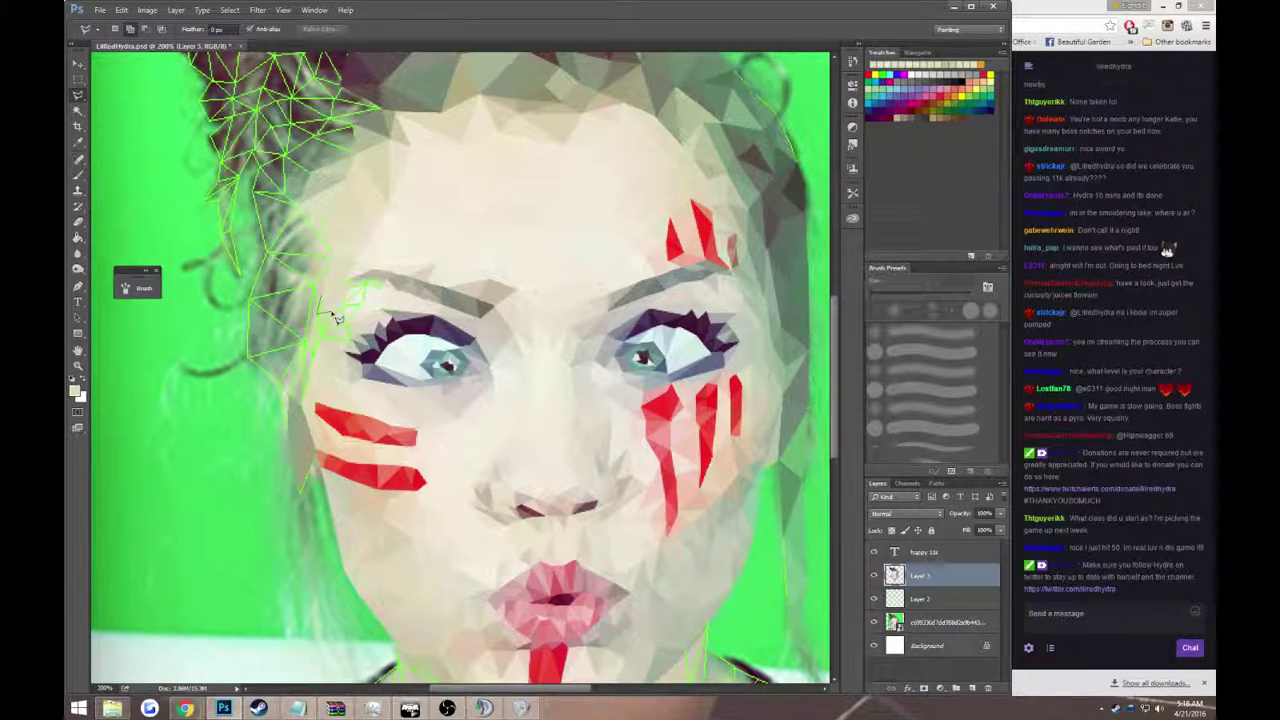
{"action": "left_click", "coordinate": [328, 308]}
{"action": "left_click", "coordinate": [325, 305]}
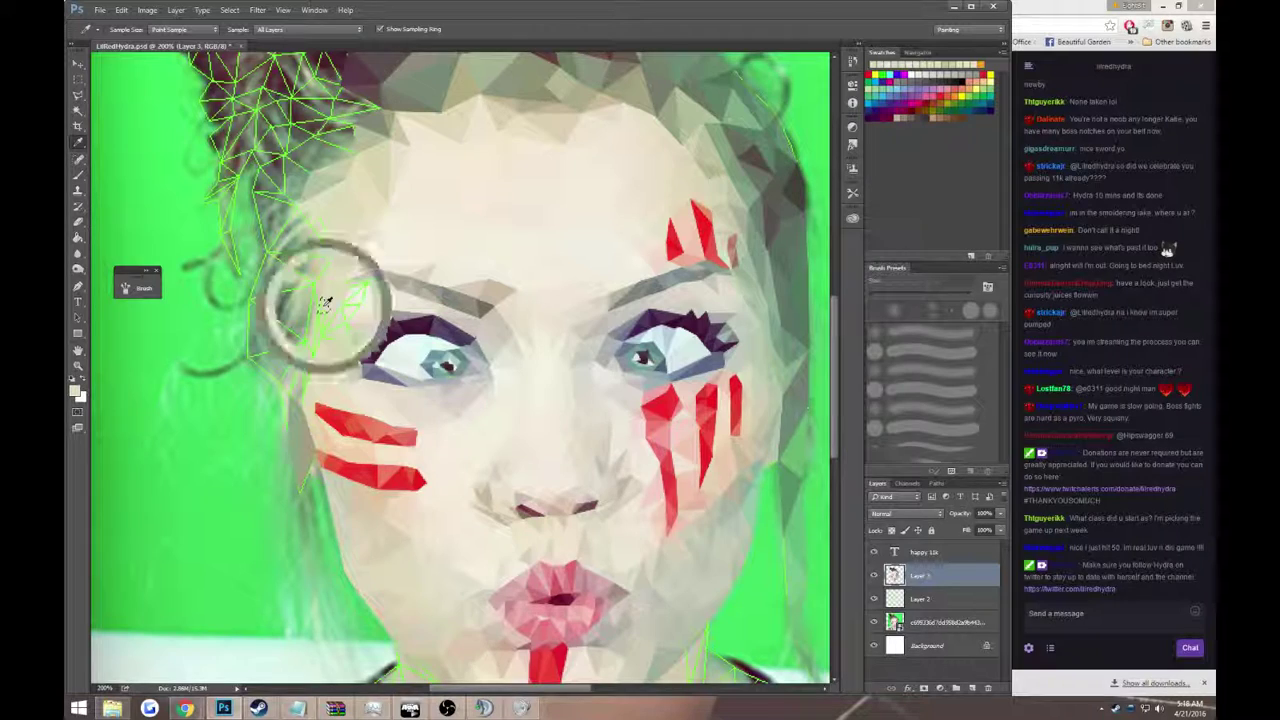
{"action": "key", "text": "g"}
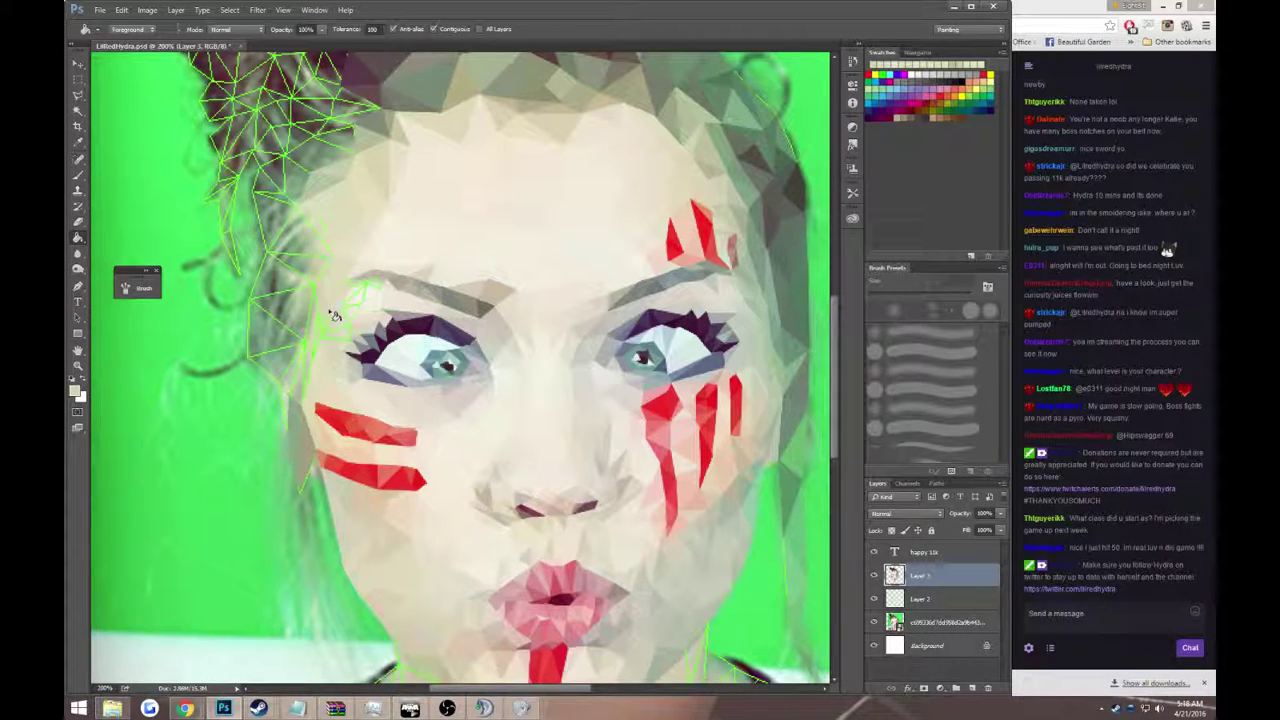
{"action": "key", "text": "l"}
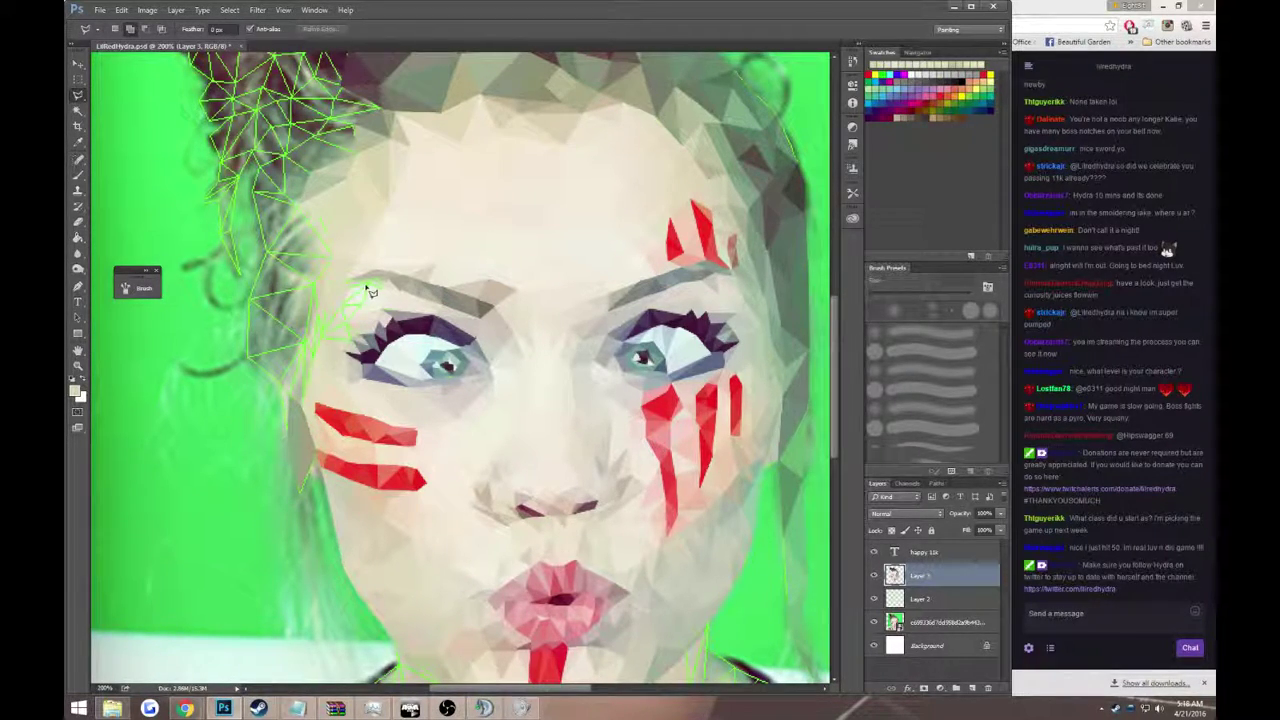
{"action": "left_click_drag", "start_coordinate": [366, 309], "coordinate": [372, 310]}
- Sample a skin colour and fill a triangle at the left temple with it
{"action": "key", "text": "i"}
{"action": "key", "text": "g"}
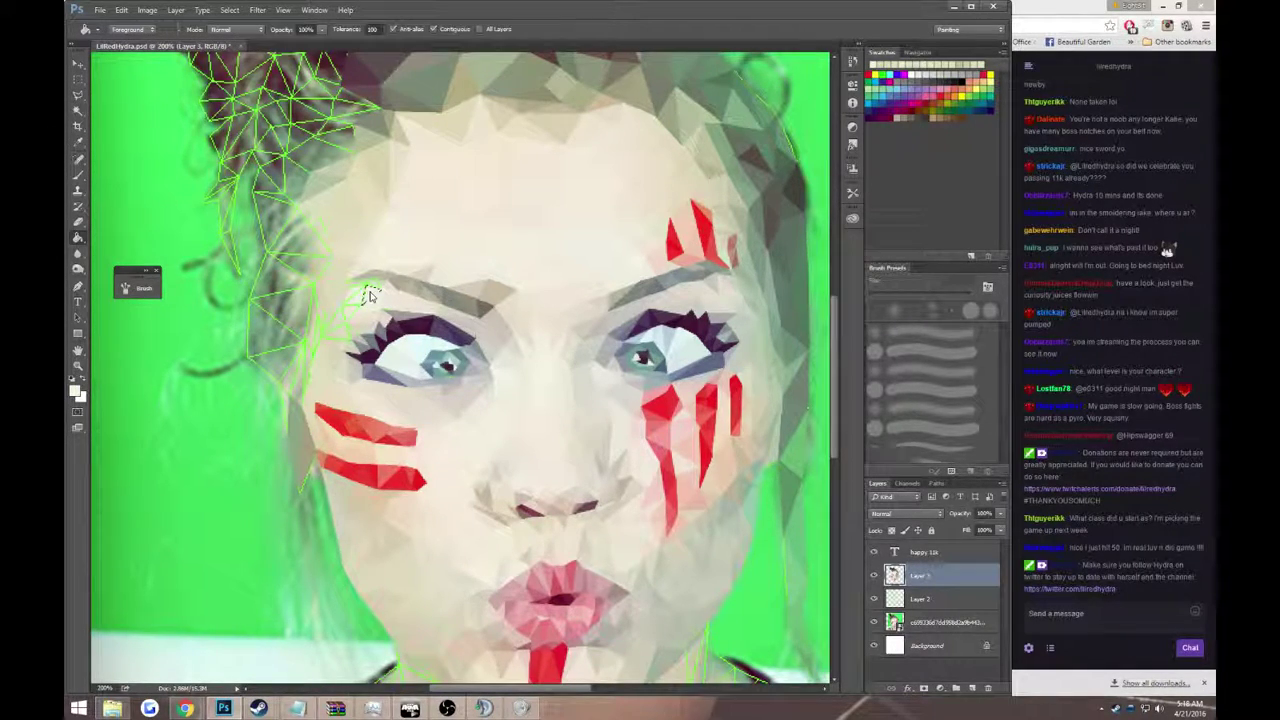
{"action": "scroll", "coordinate": [375, 295], "scroll_direction": "up", "scroll_amount": 2}
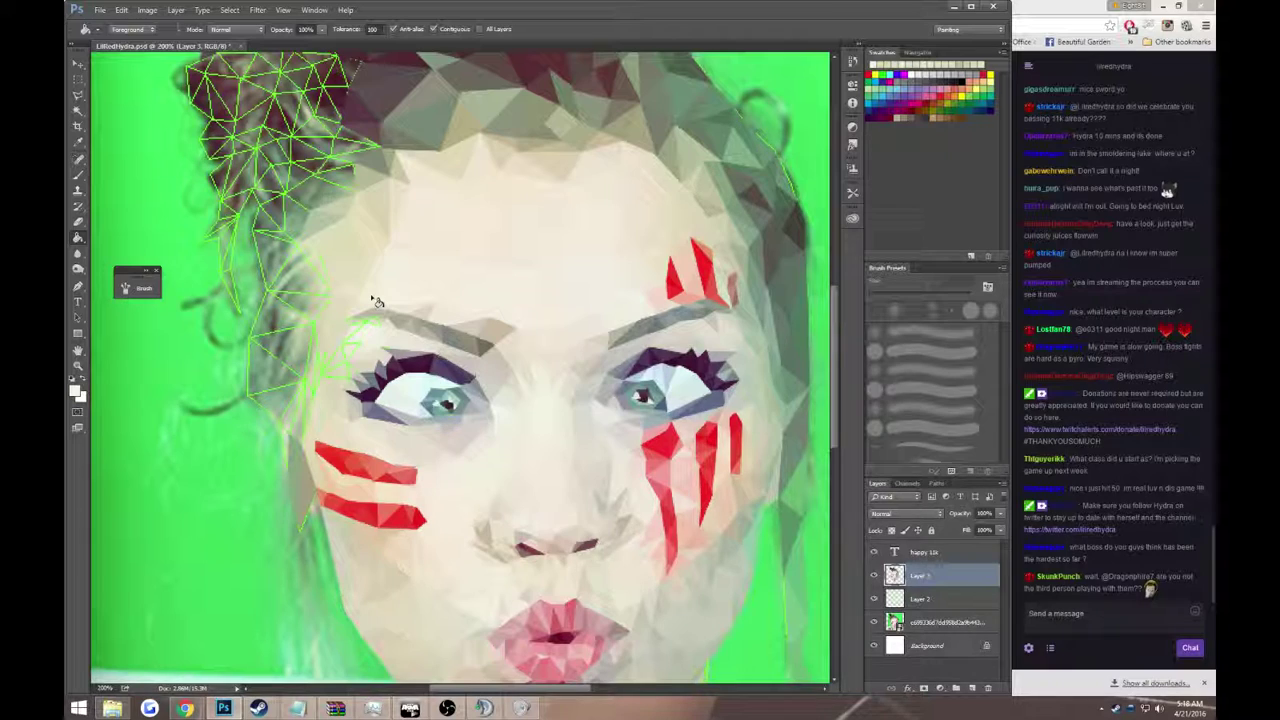
{"action": "key", "text": "l"}
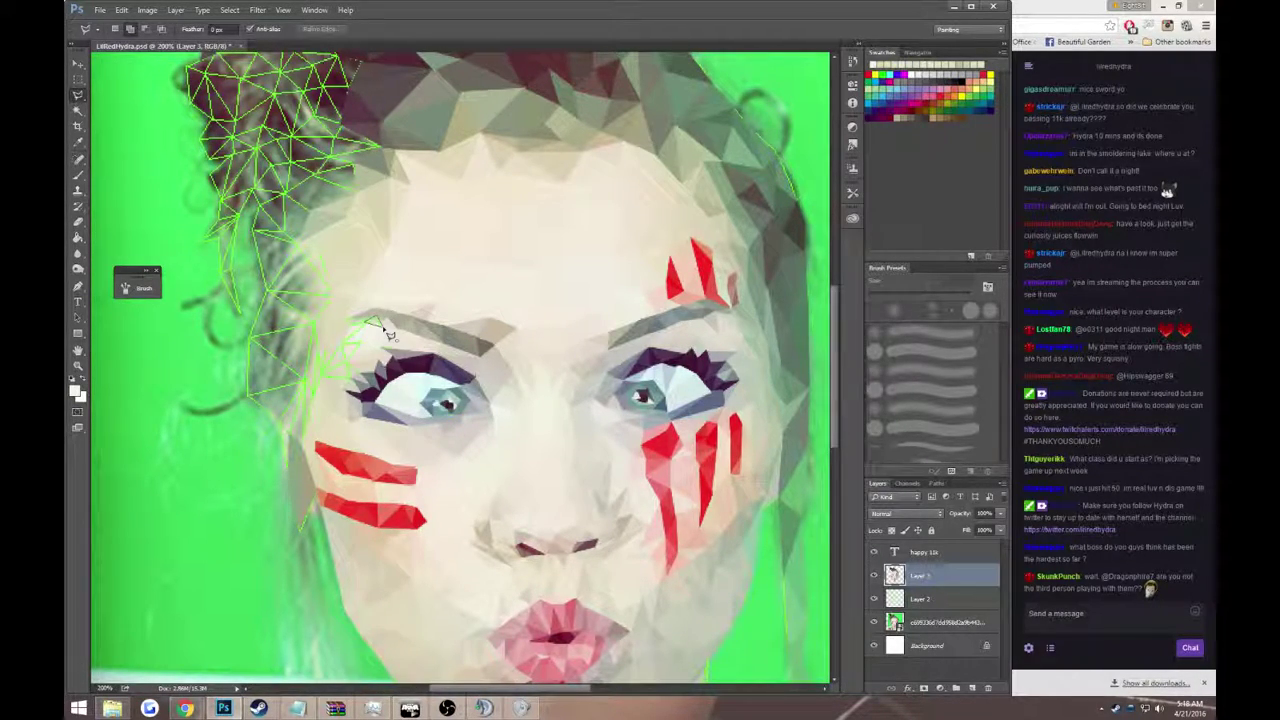
{"action": "key", "text": "g"}
{"action": "left_click", "coordinate": [377, 324], "text": "alt"}
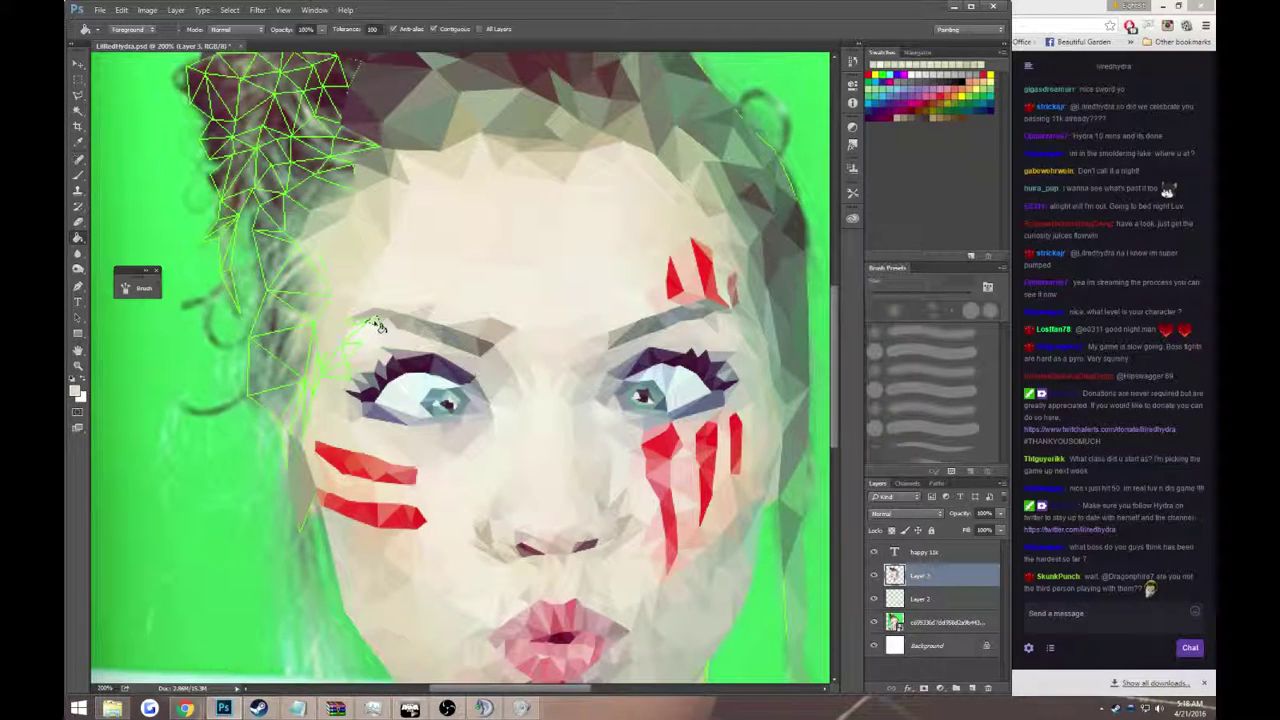
{"action": "key", "text": "l"}
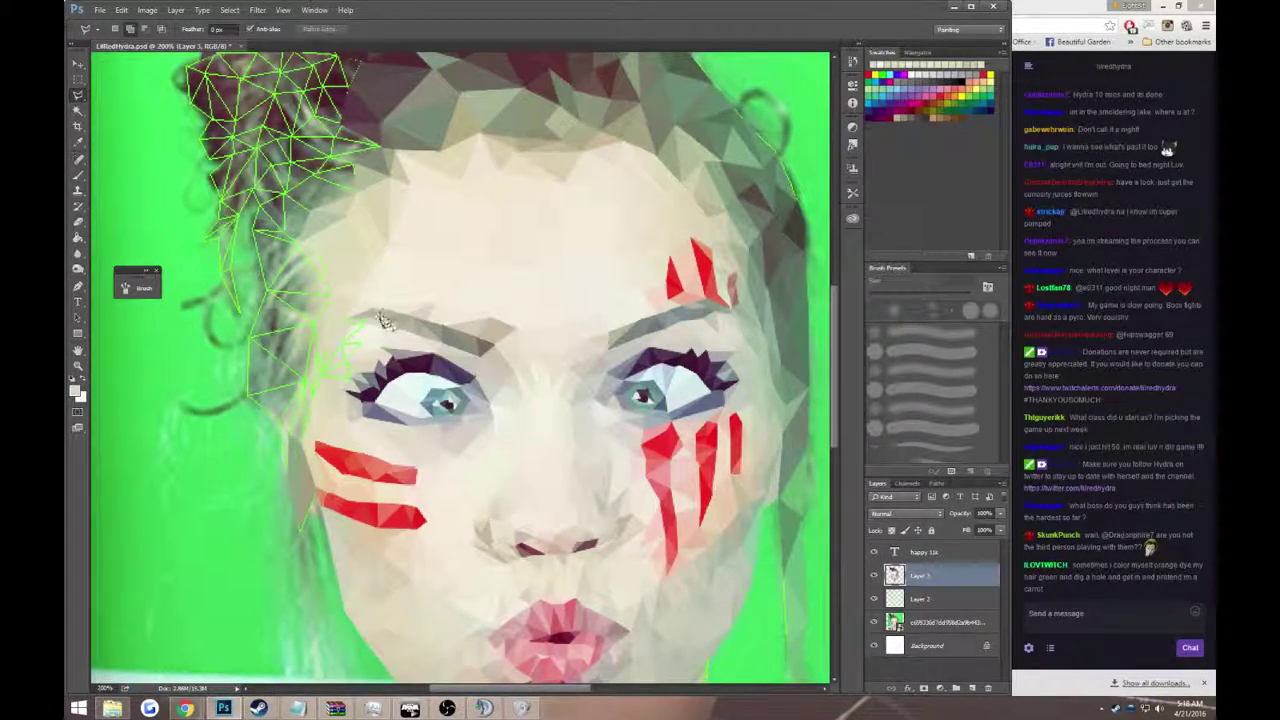
- Sample skin colours beside the left eyebrow and fill the triangles at its outer end
{"action": "key", "text": "i"}
{"action": "left_click", "coordinate": [383, 317]}
{"action": "key", "text": "g"}
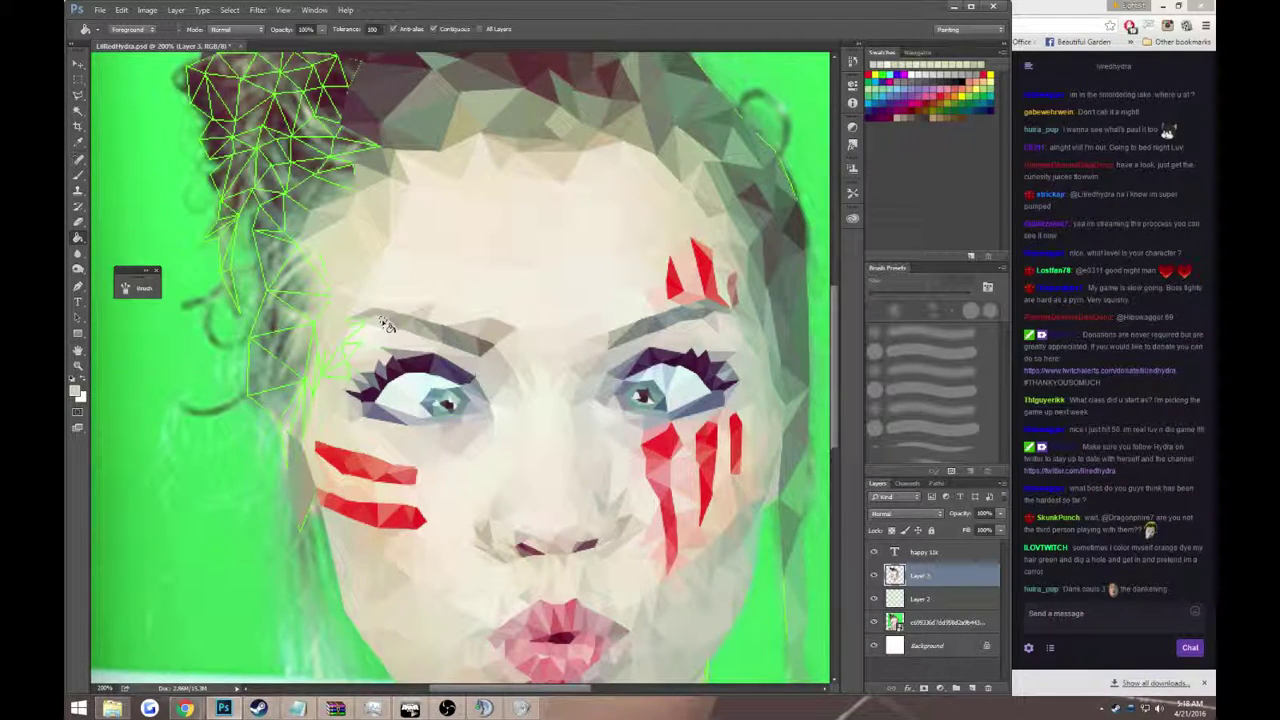
{"action": "key", "text": "l"}
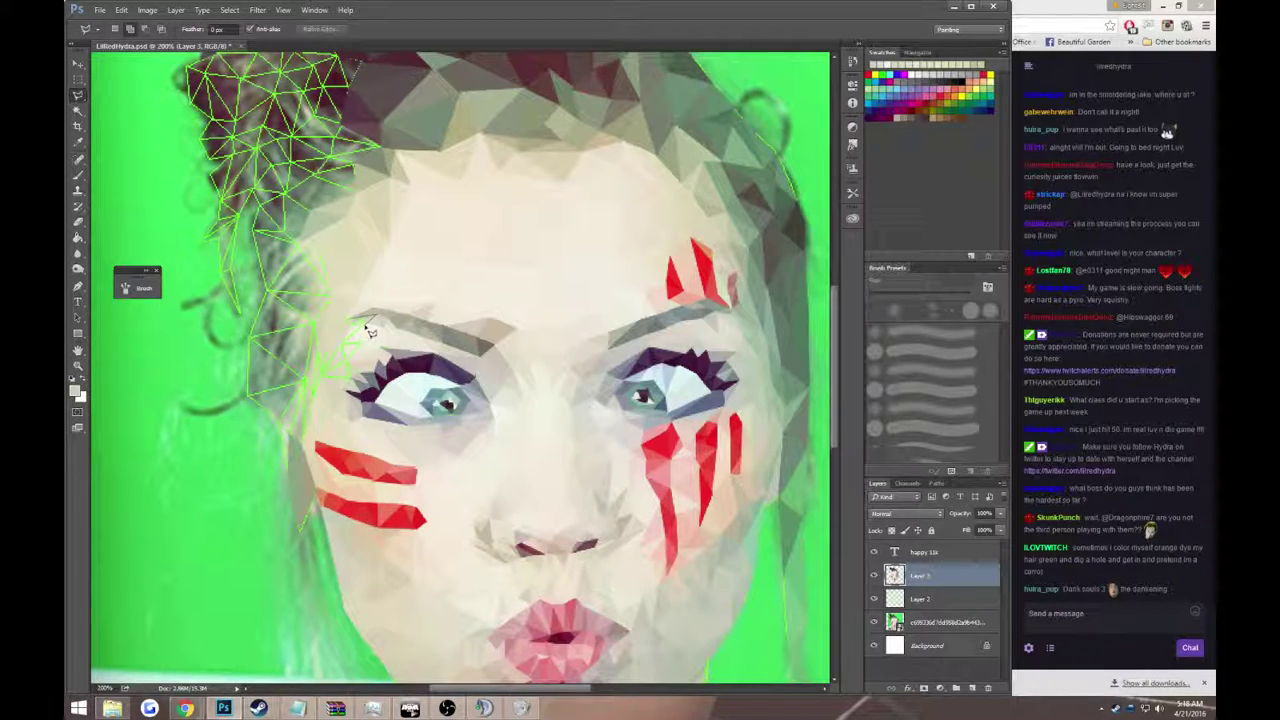
{"action": "key", "text": "i"}
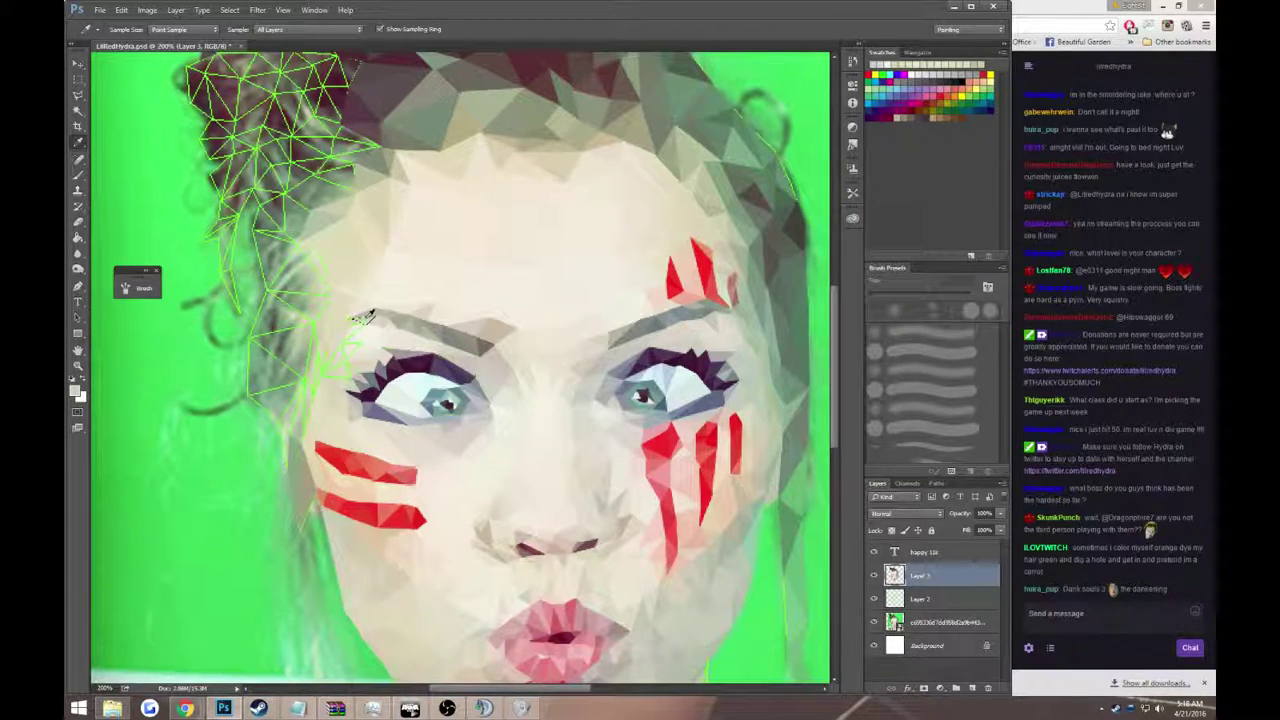
{"action": "left_click", "coordinate": [368, 320]}
{"action": "key", "text": "g"}
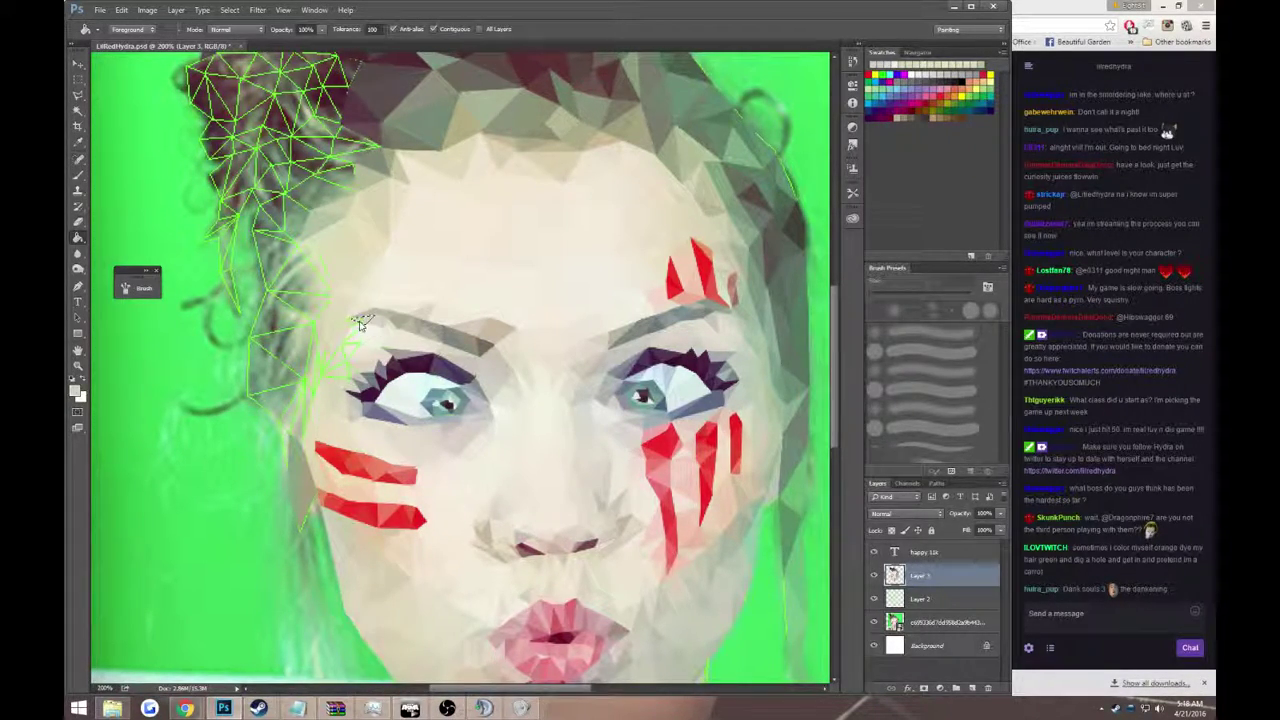
- Zoom in on the owl's head and sample its dark eye colour
{"action": "scroll", "coordinate": [372, 330], "scroll_direction": "down", "scroll_amount": 3}
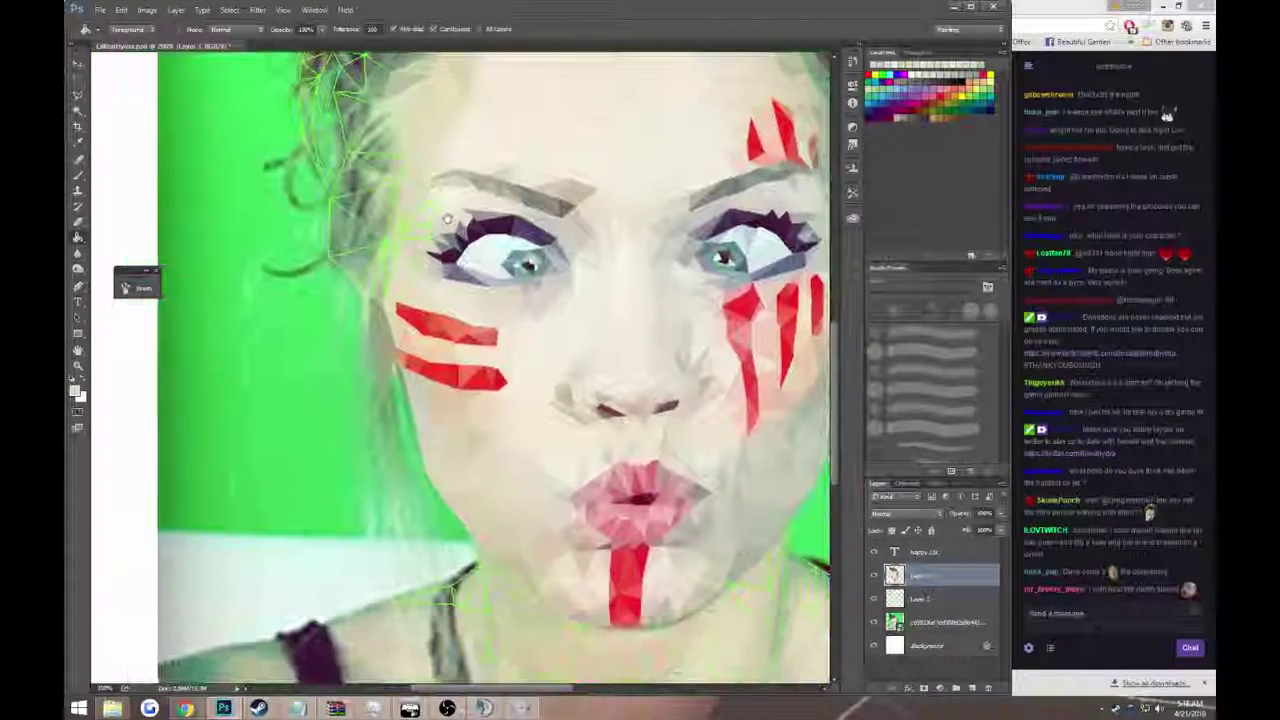
{"action": "scroll", "coordinate": [507, 372], "scroll_direction": "up", "scroll_amount": 3}
{"action": "scroll", "coordinate": [510, 318], "scroll_direction": "down", "scroll_amount": 2}
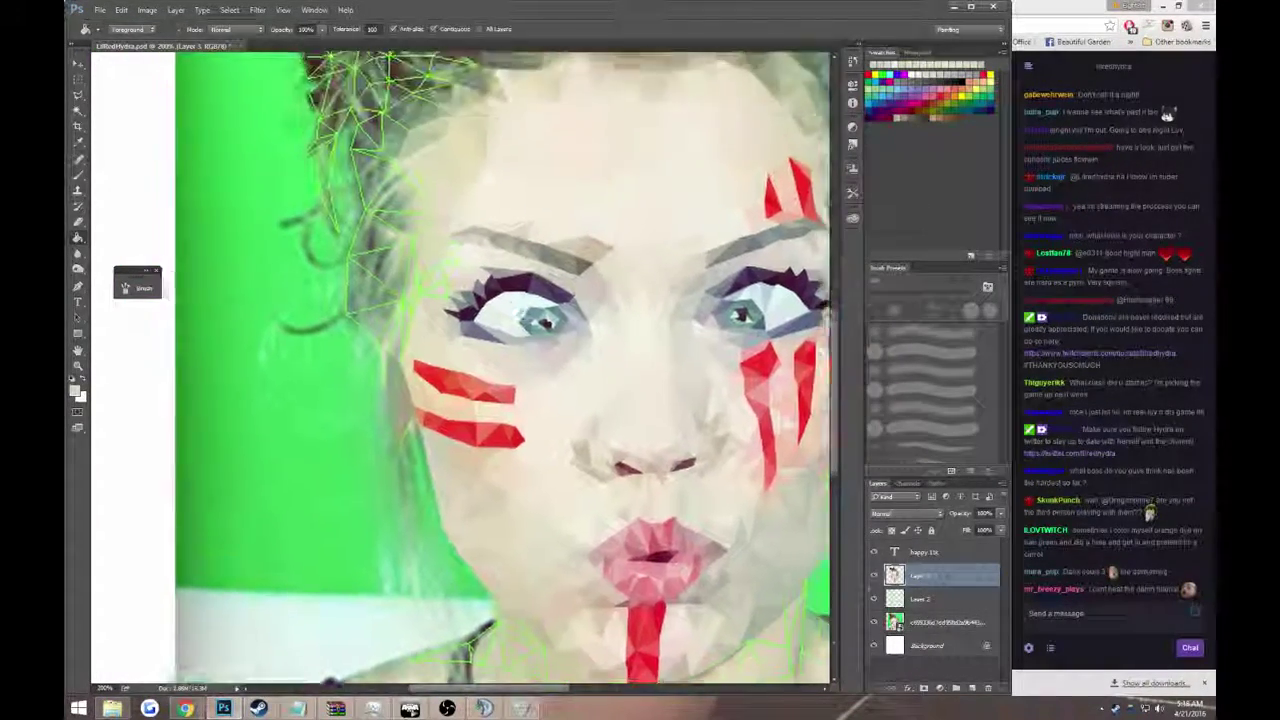
{"action": "scroll", "coordinate": [523, 314], "scroll_direction": "up", "scroll_amount": 2}
{"action": "scroll", "coordinate": [528, 309], "scroll_direction": "up", "scroll_amount": 2}
{"action": "scroll", "coordinate": [520, 306], "scroll_direction": "down", "scroll_amount": 2}
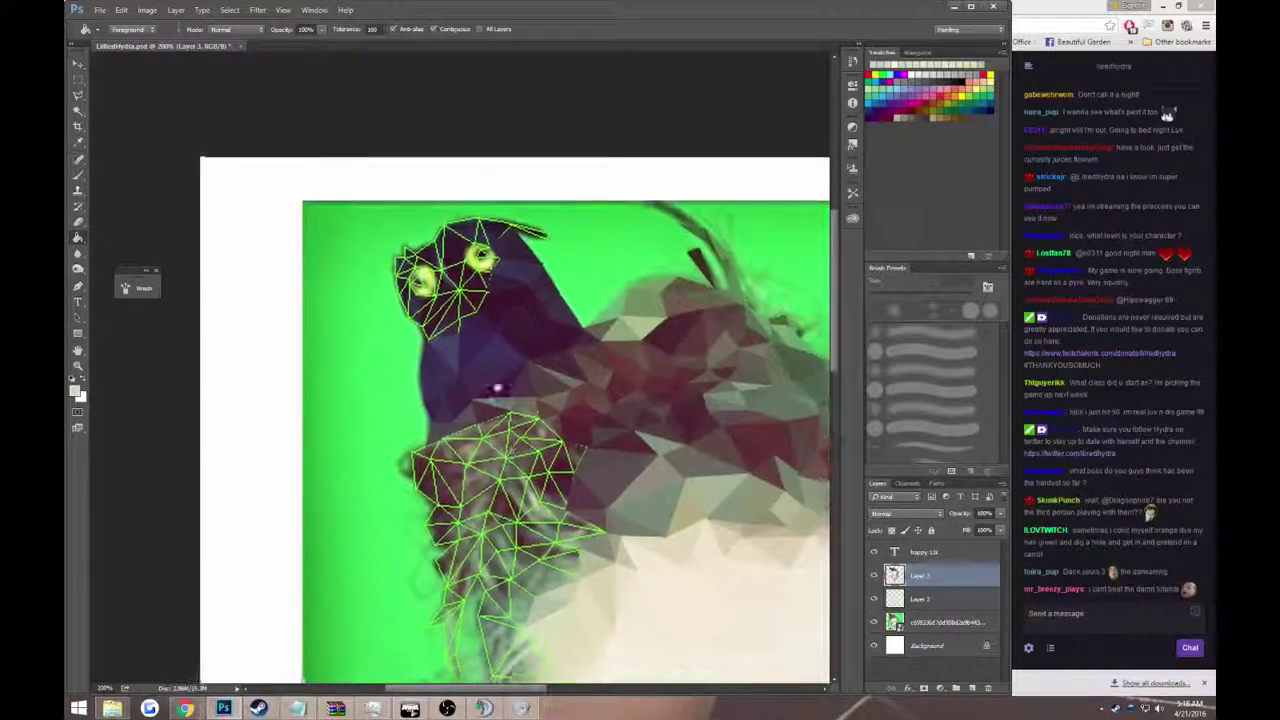
{"action": "scroll", "coordinate": [500, 300], "scroll_direction": "up", "scroll_amount": 2}
{"action": "scroll", "coordinate": [480, 288], "scroll_direction": "up", "scroll_amount": 3}
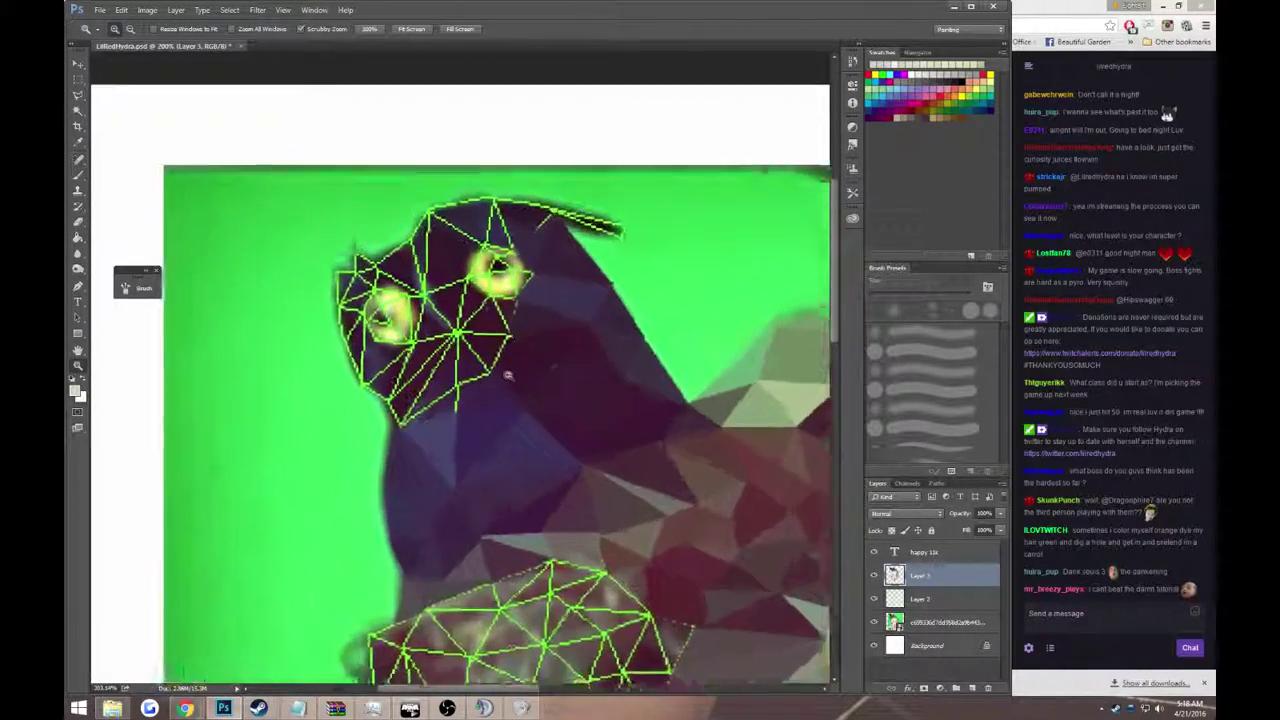
{"action": "left_click", "coordinate": [77, 95]}
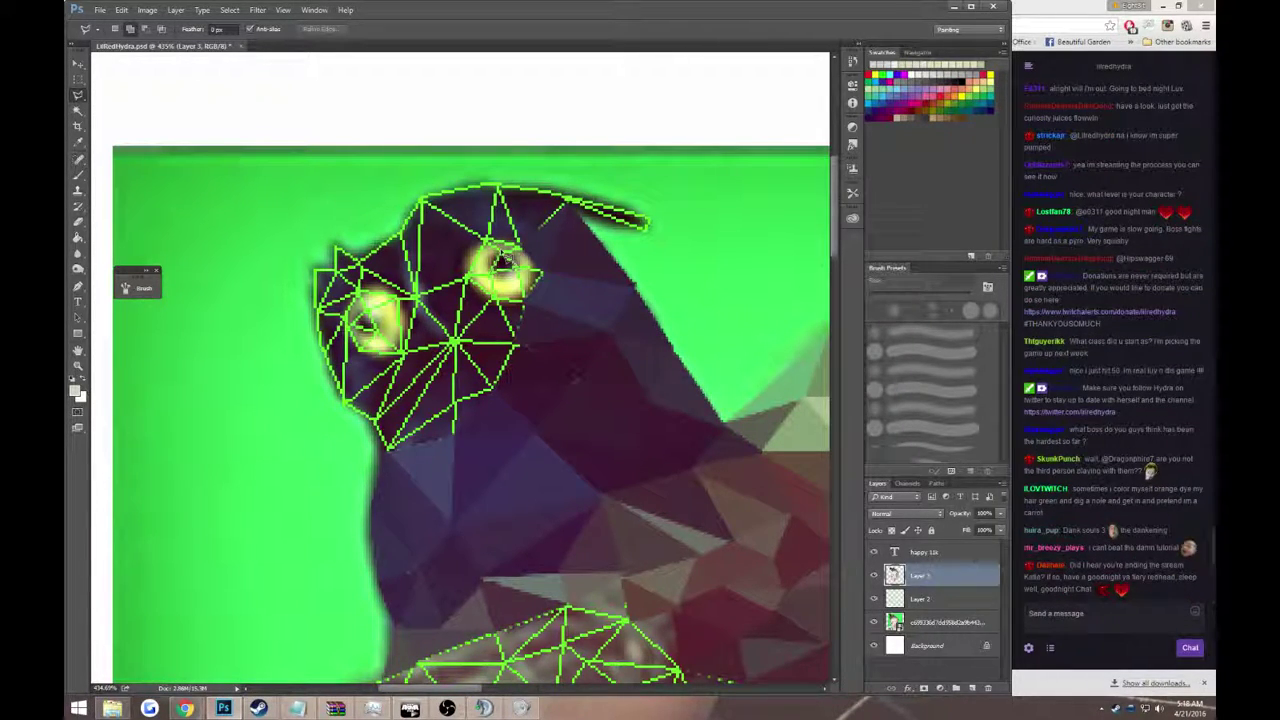
{"action": "key", "text": "i"}
{"action": "left_click", "coordinate": [505, 259]}
{"action": "key", "text": "g"}
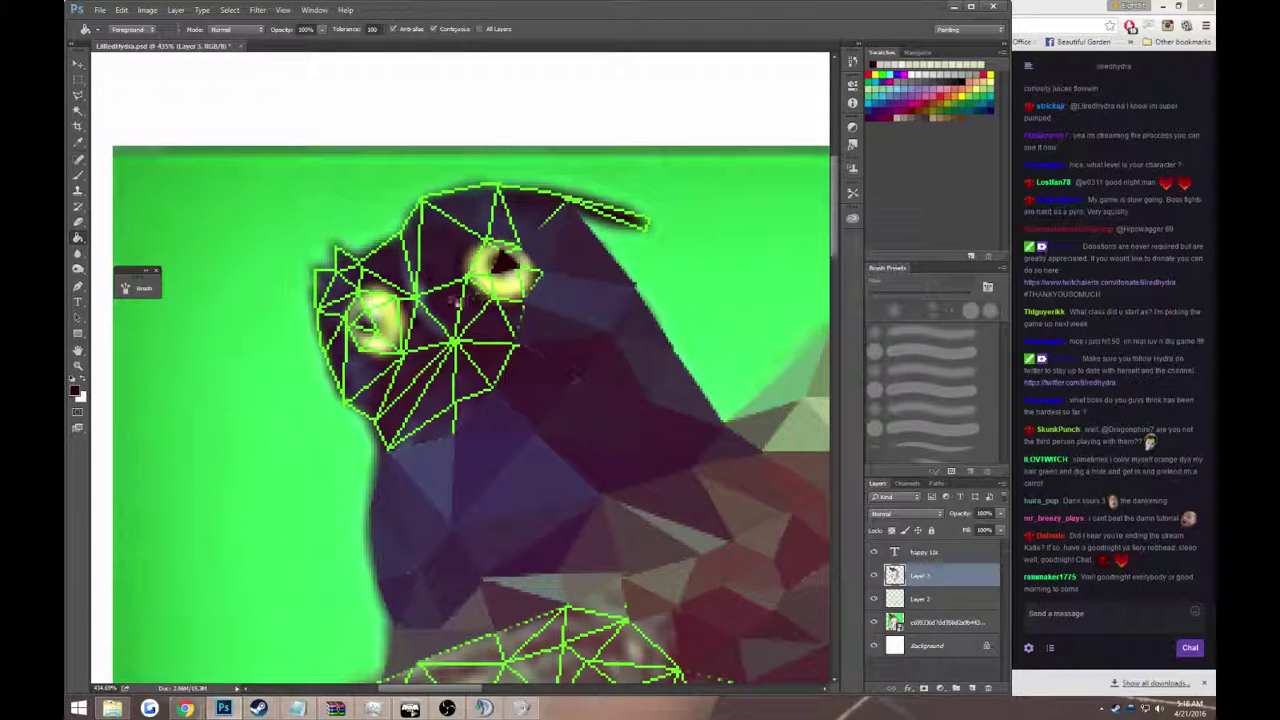
- Select a triangle on the owl's left eye and fill it with sampled yellow
{"action": "key", "text": "i"}
{"action": "key", "text": "l"}
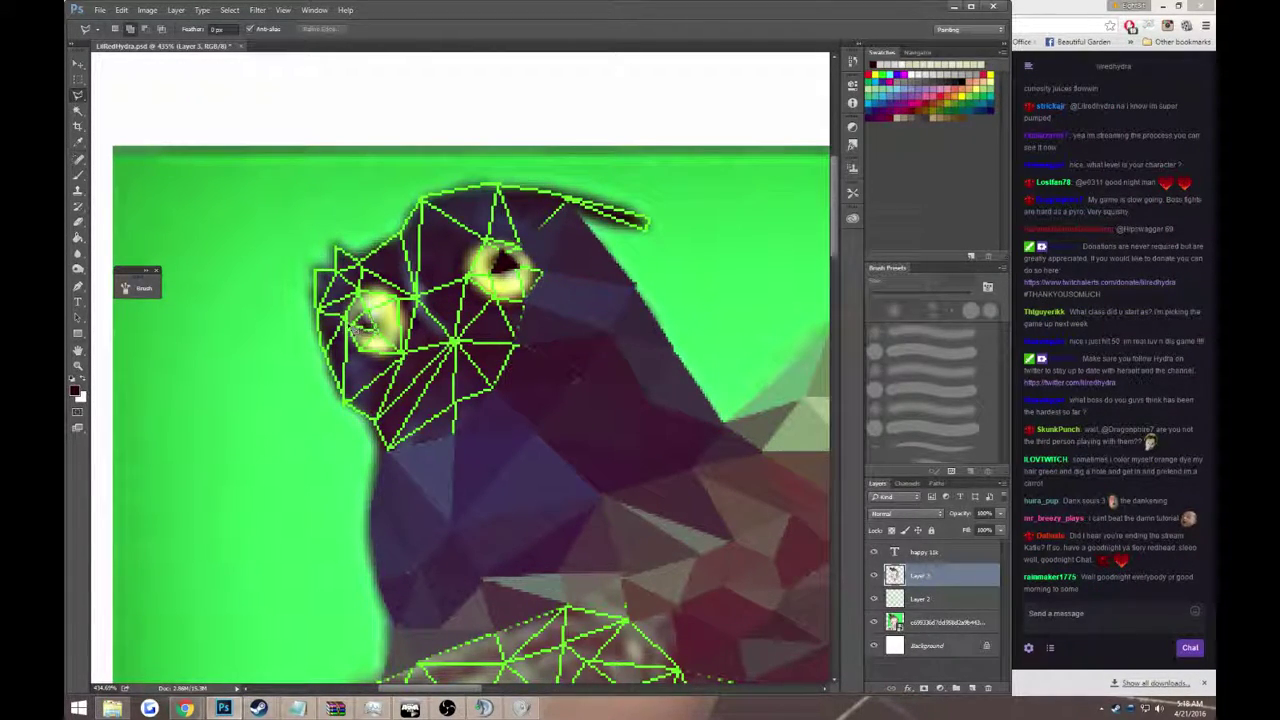
{"action": "left_click", "coordinate": [370, 318]}
{"action": "key", "text": "g"}
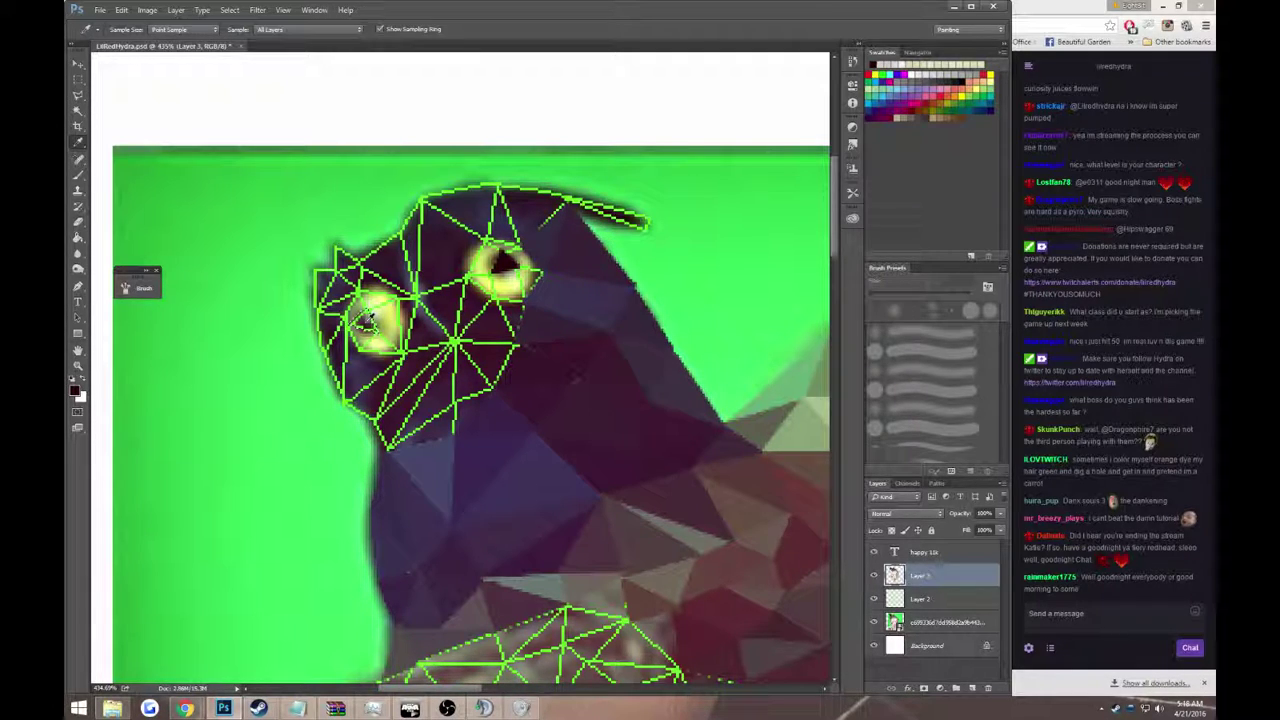
{"action": "key", "text": "l"}
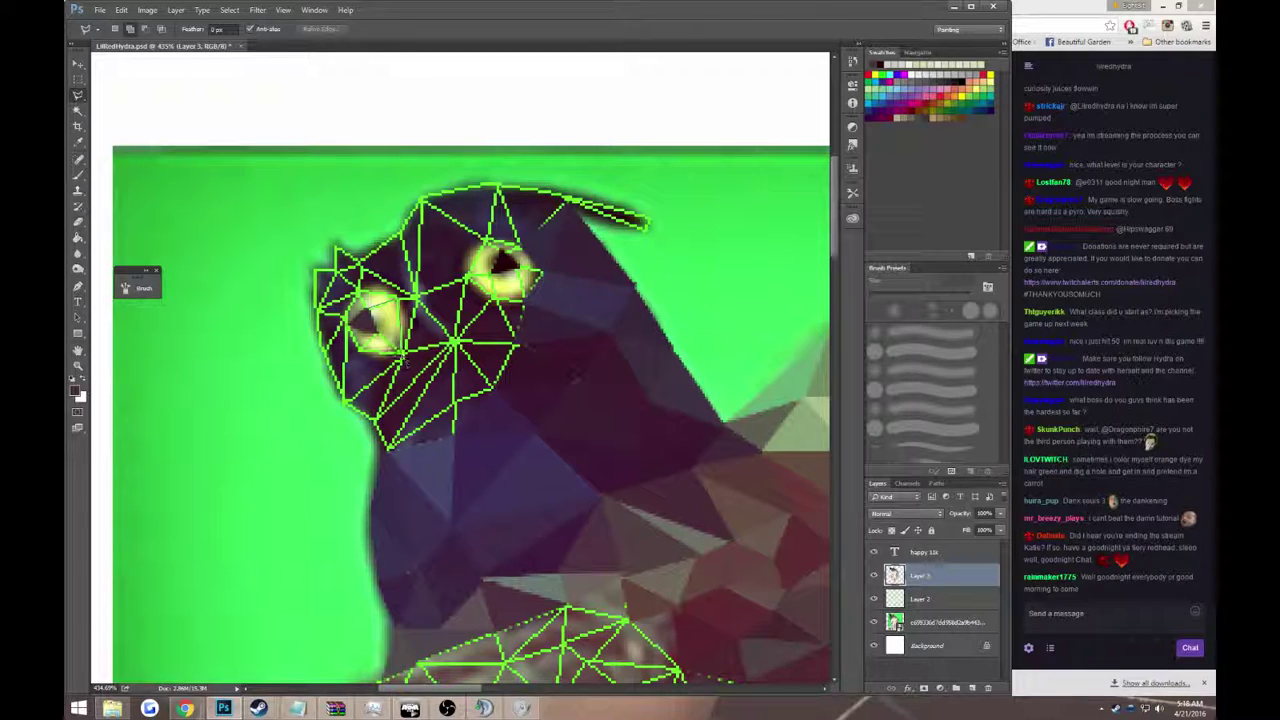
{"action": "key", "text": "g"}
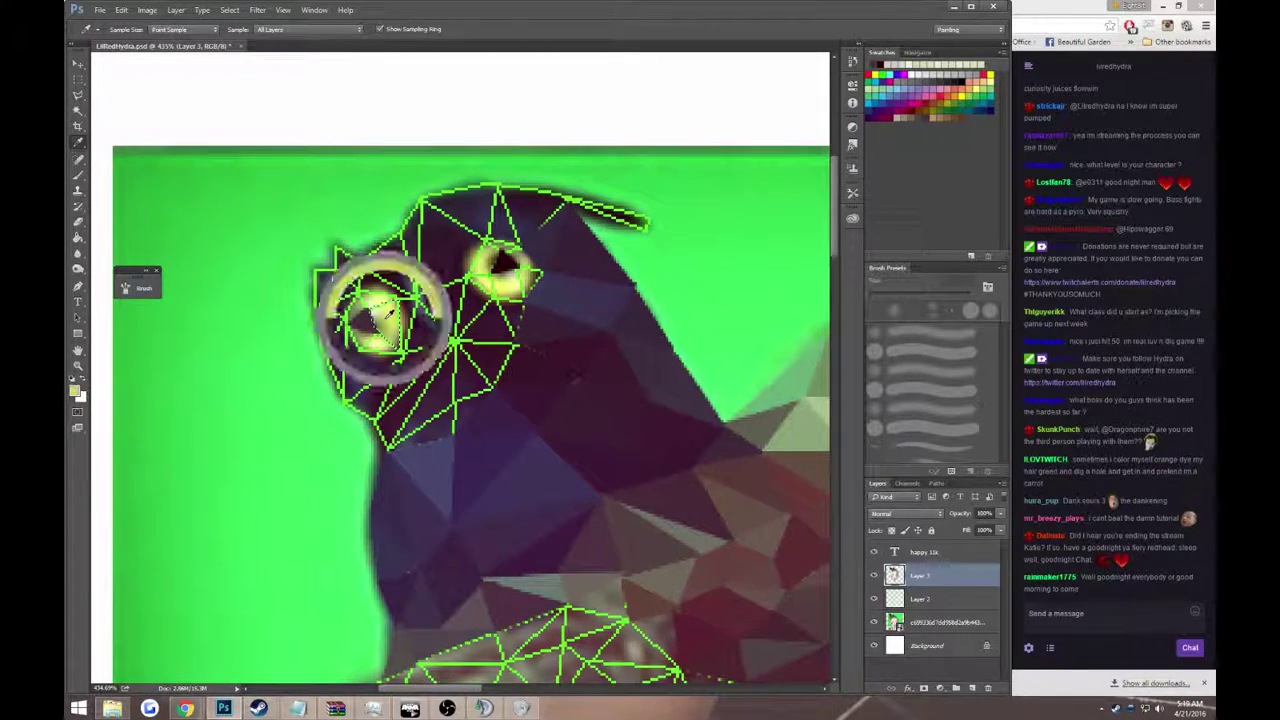
{"action": "left_click", "coordinate": [390, 320], "text": "alt"}
{"action": "key", "text": "l"}
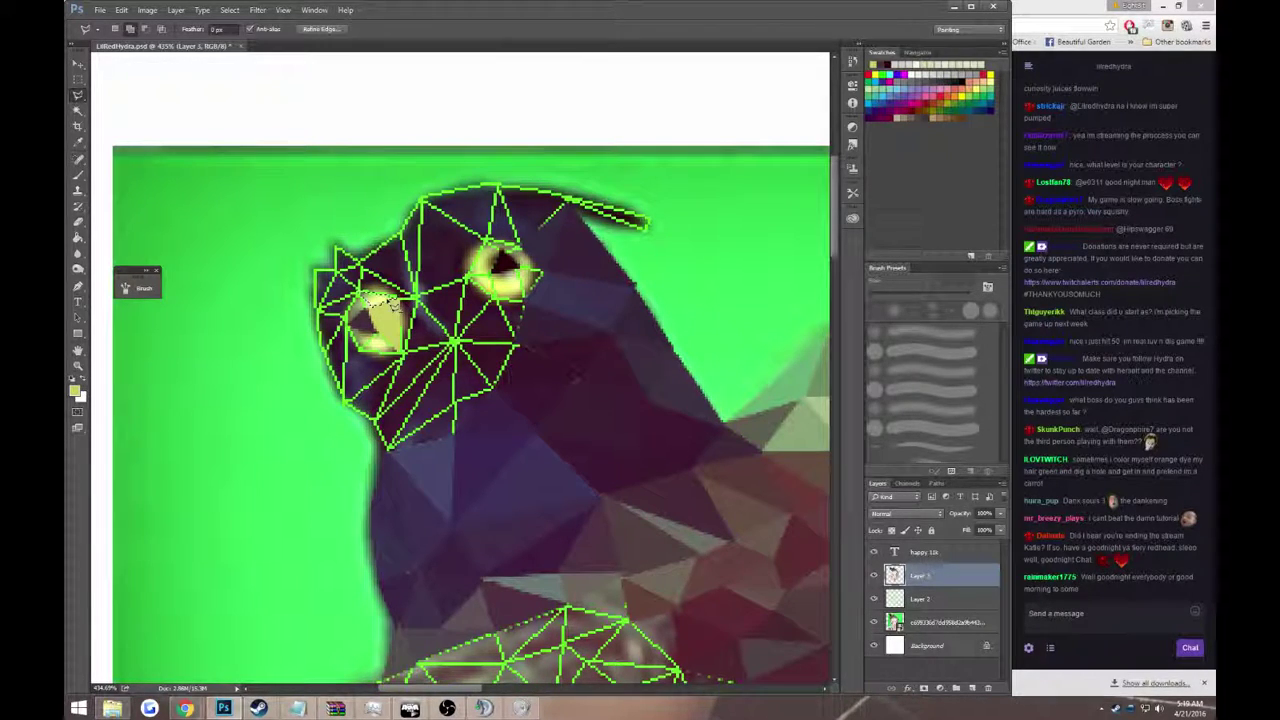
{"action": "key", "text": "g"}
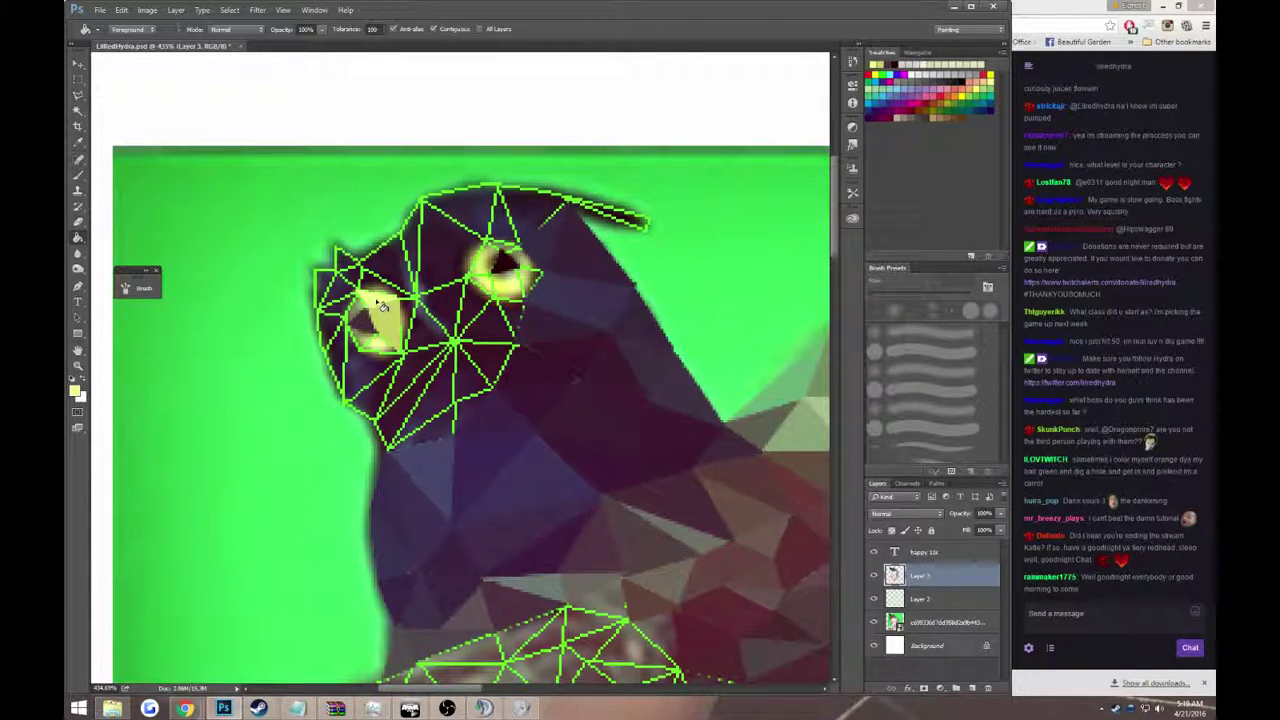
- Fill further facets around the left eye with the eye's yellow
{"action": "key", "text": "l"}
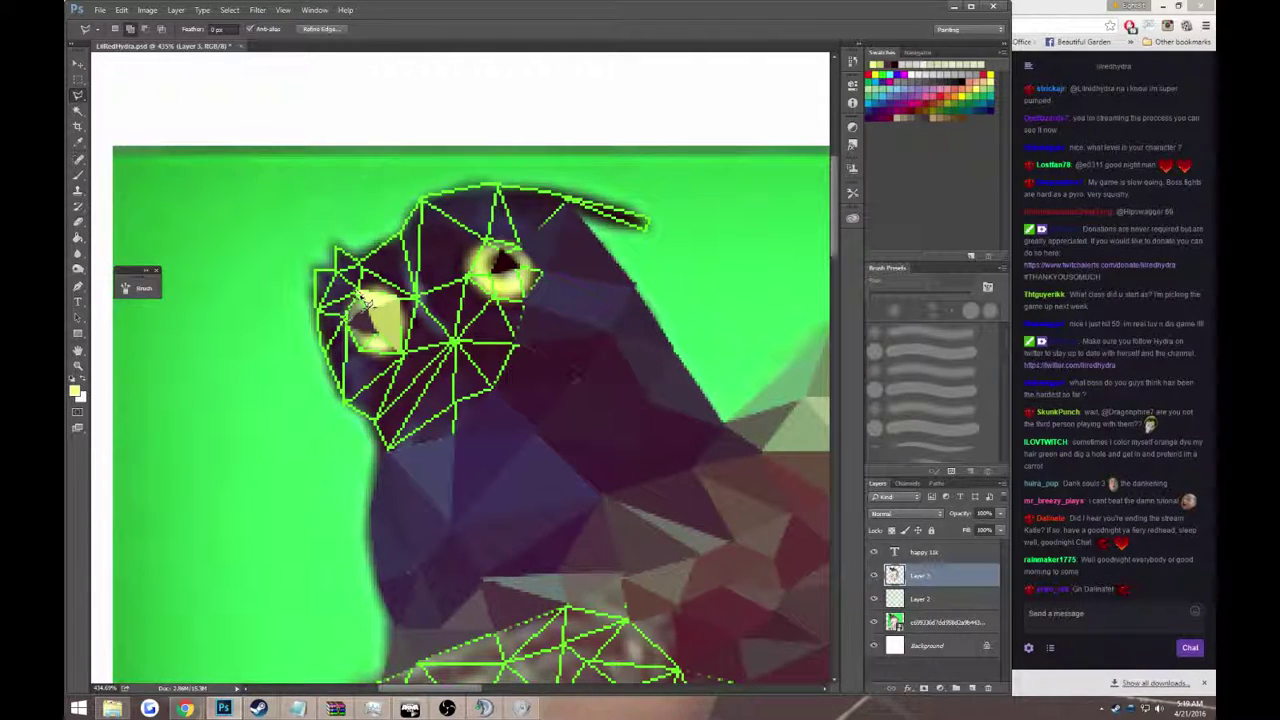
{"action": "key", "text": "g"}
{"action": "left_click", "coordinate": [355, 310]}
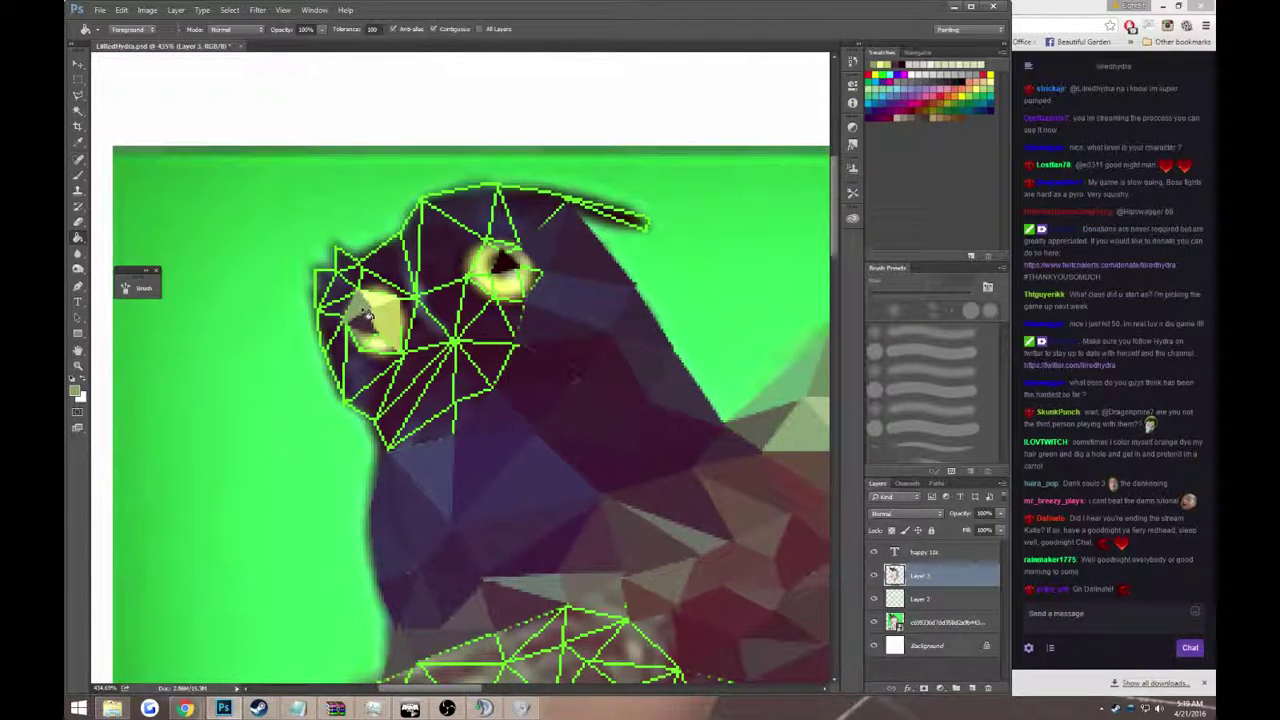
{"action": "key", "text": "l"}
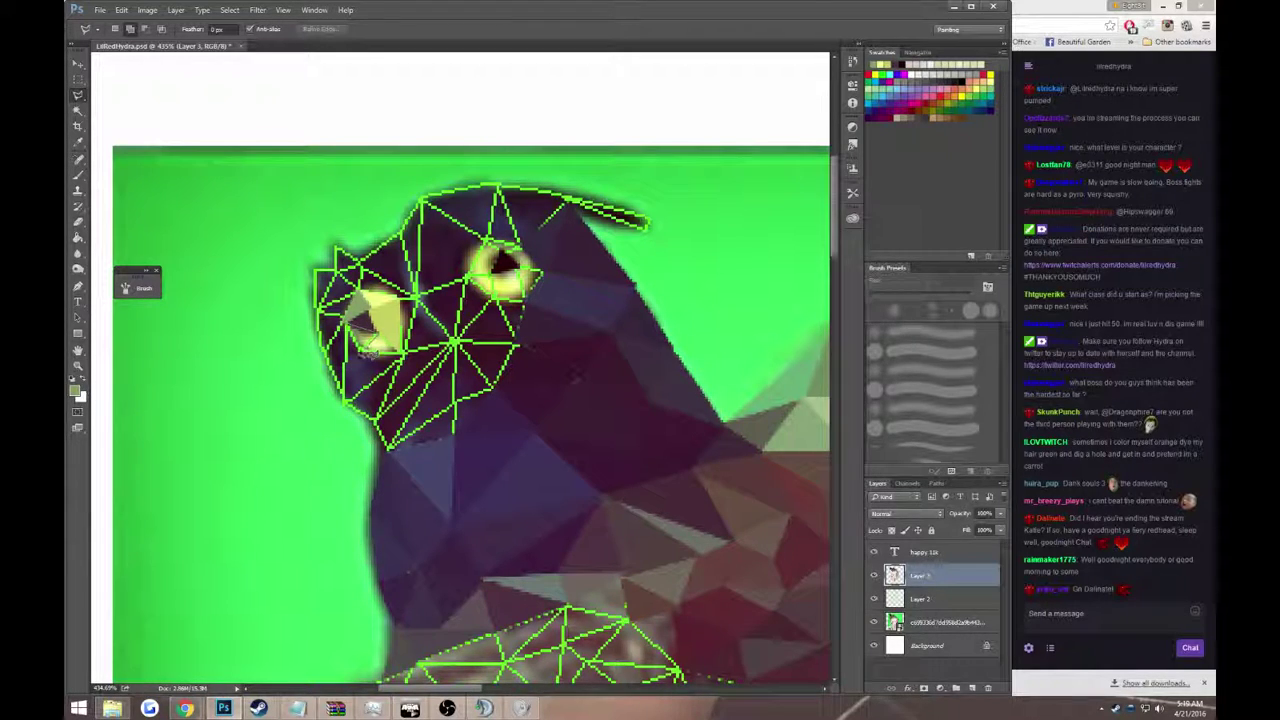
{"action": "key", "text": "g"}
{"action": "left_click", "coordinate": [368, 340]}
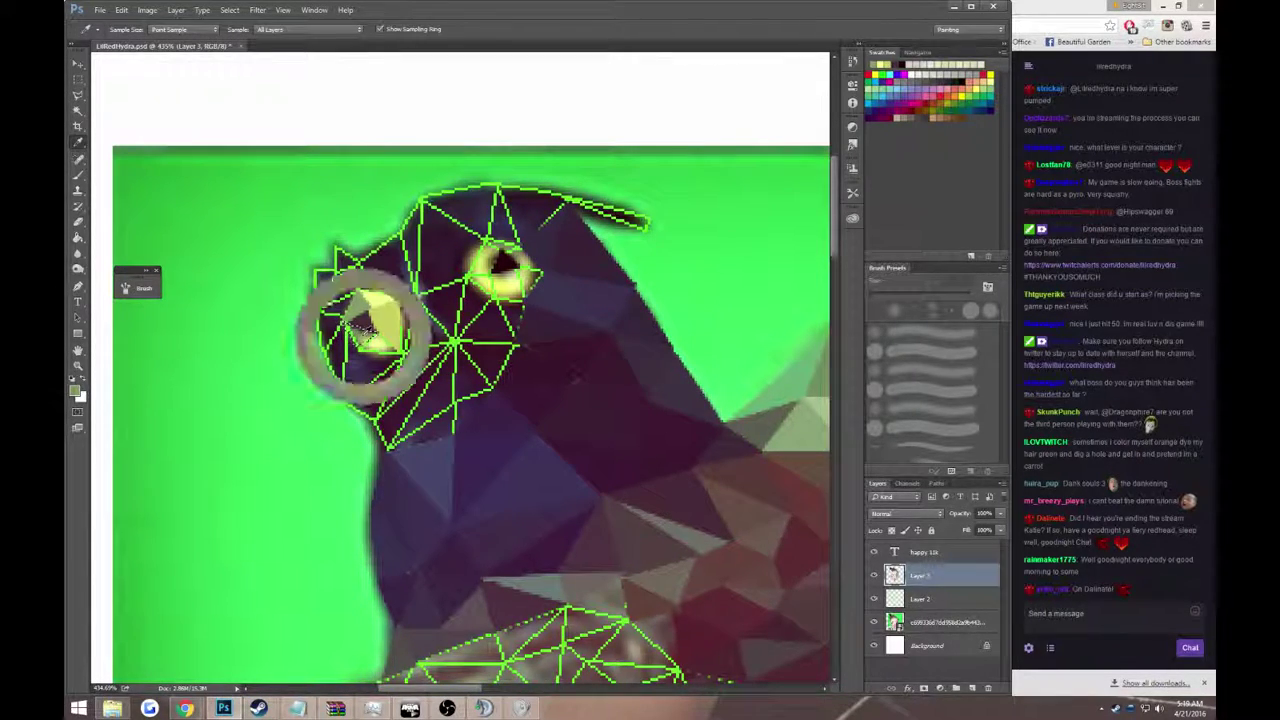
{"action": "key", "text": "l"}
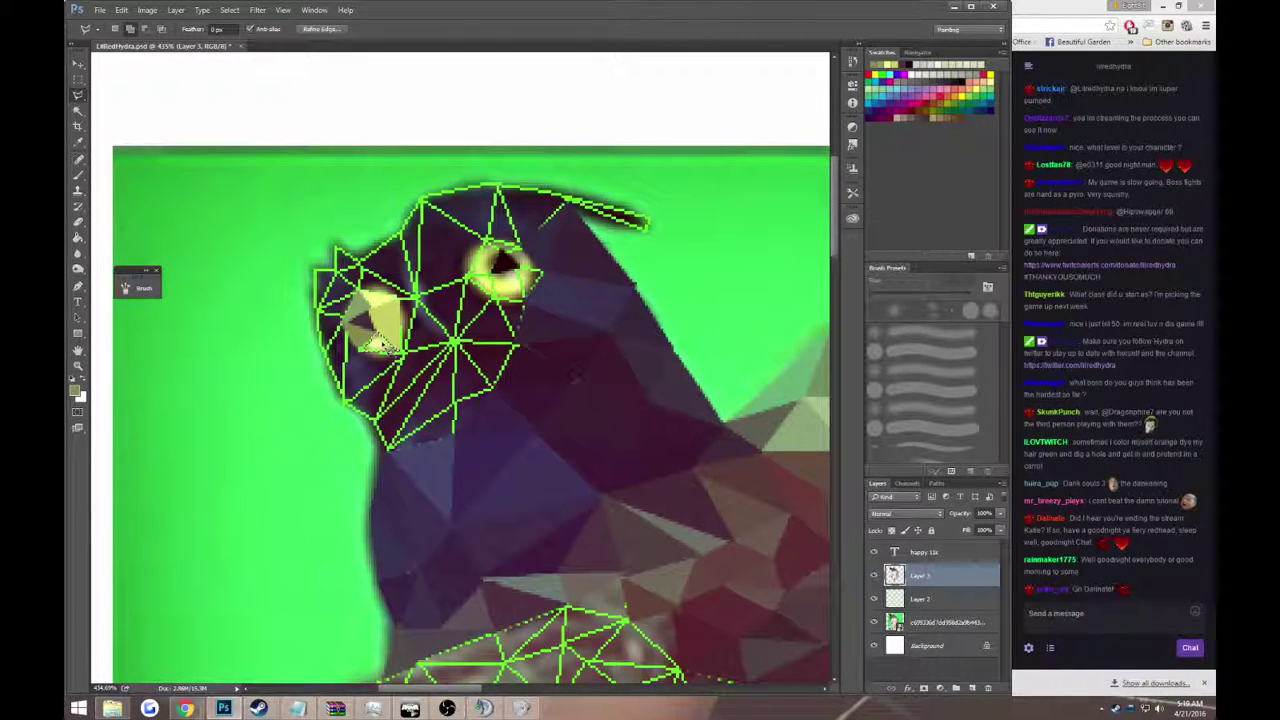
{"action": "key", "text": "g"}
{"action": "left_click", "coordinate": [378, 346]}
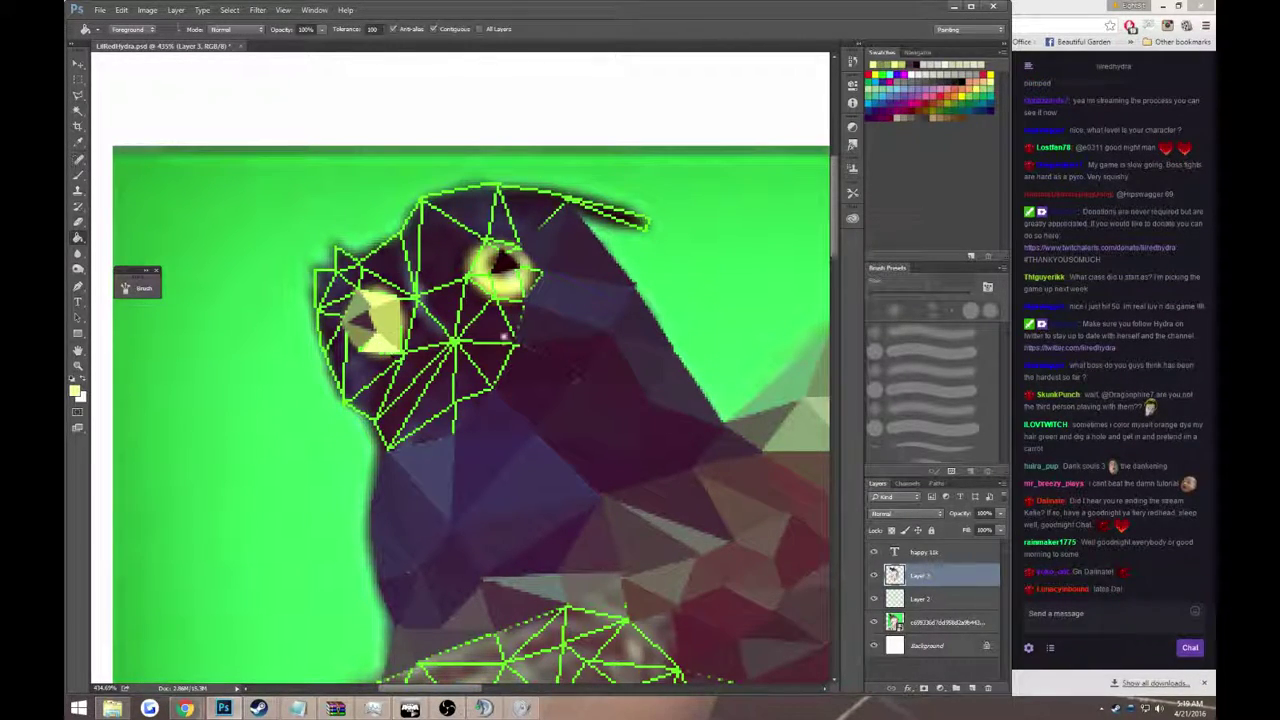
{"action": "key", "text": "l"}
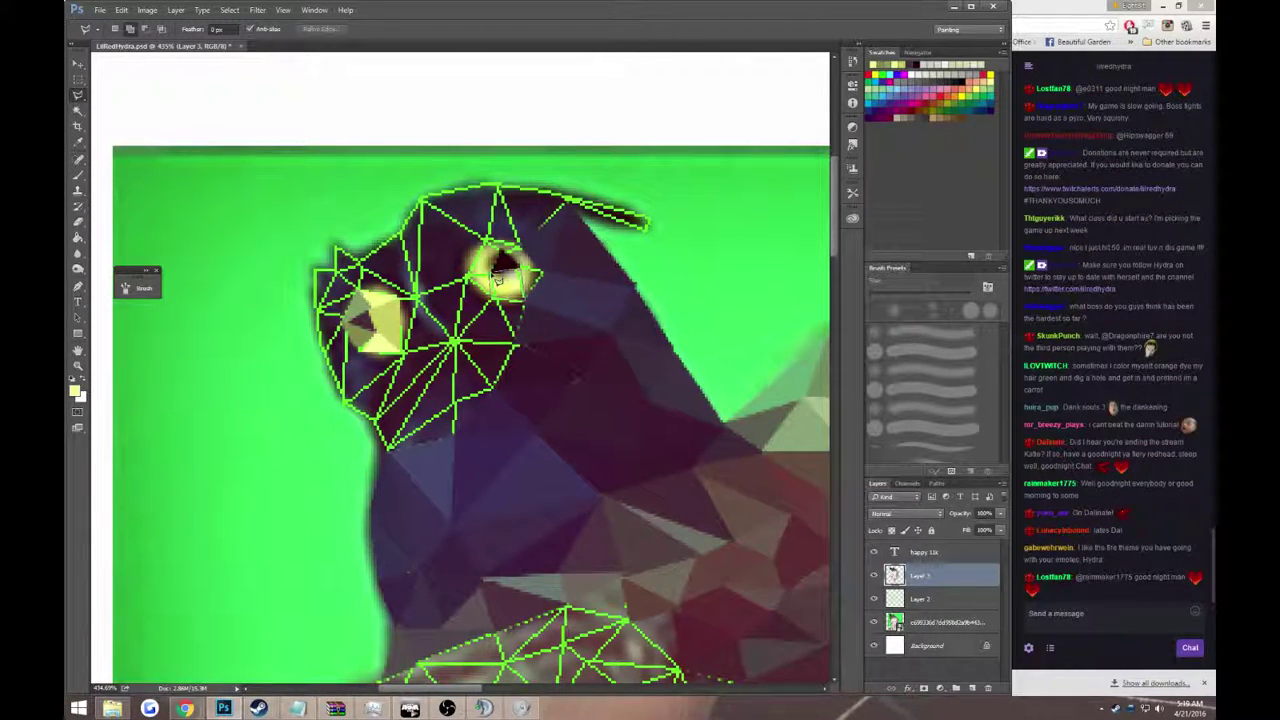
- Sample yellow from the right eye and fill several of its triangles
{"action": "key", "text": "i"}
{"action": "key", "text": "g"}
{"action": "left_click", "coordinate": [512, 288]}
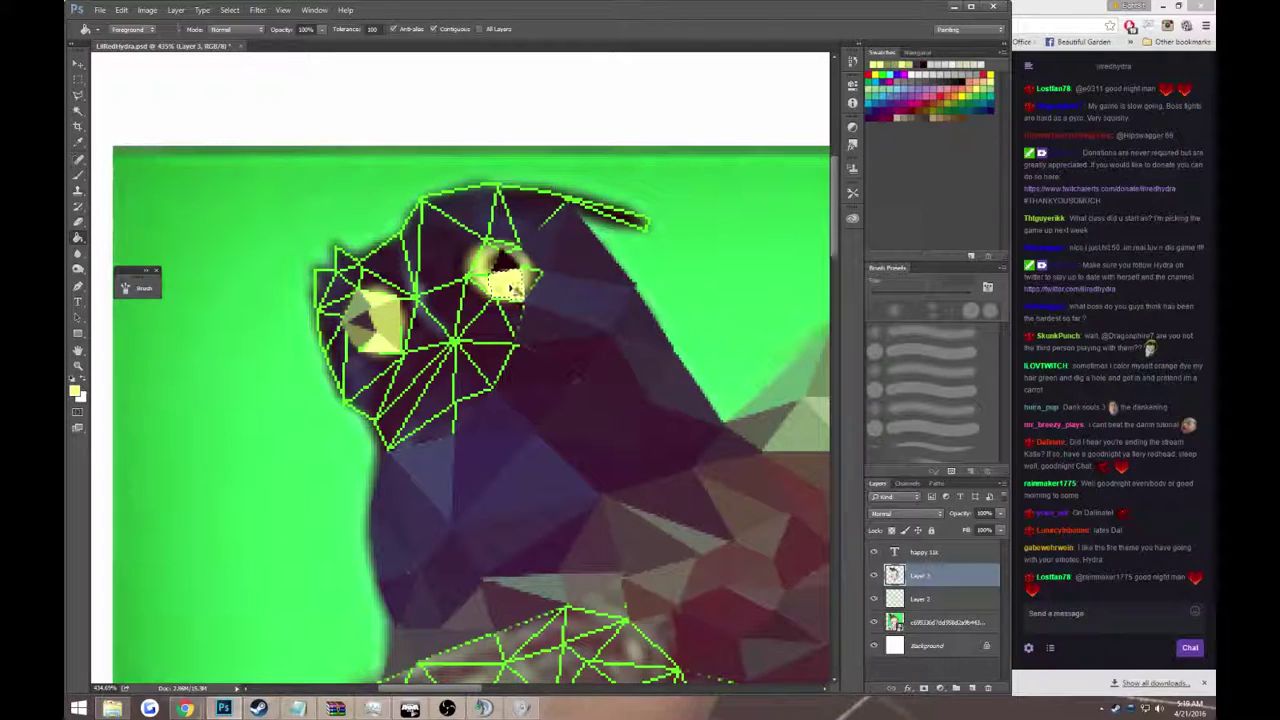
{"action": "key", "text": "l"}
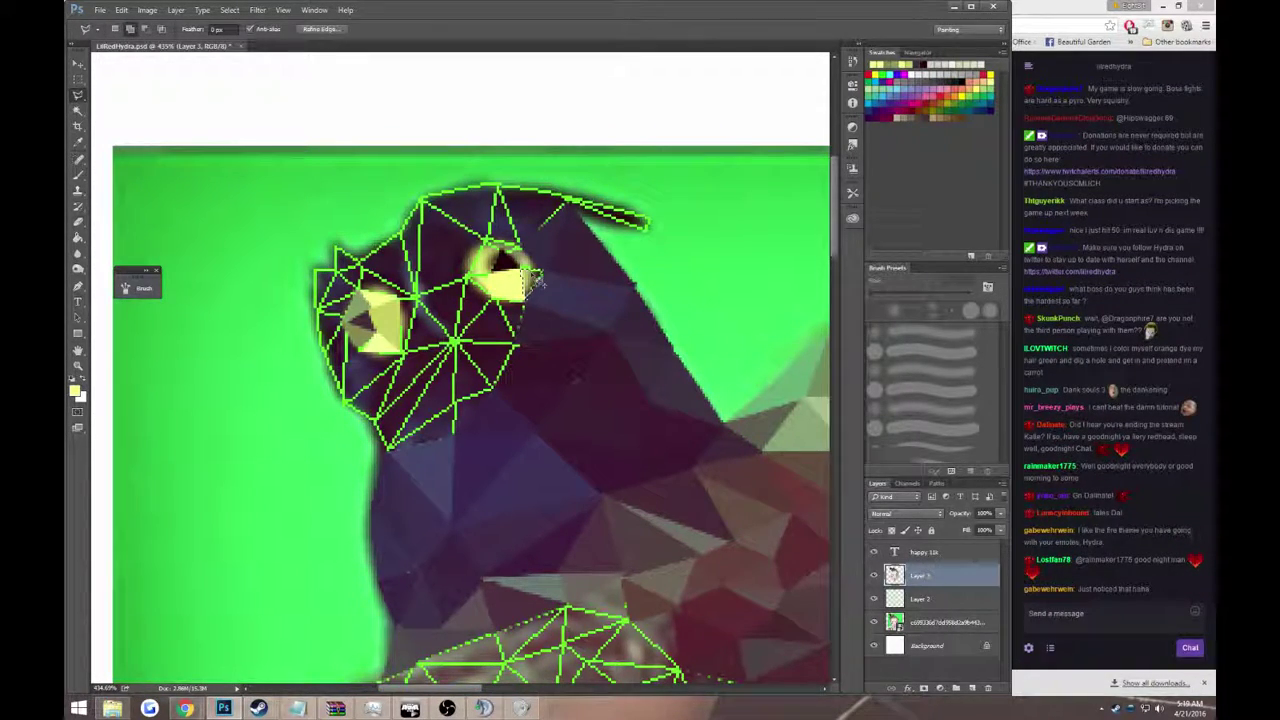
{"action": "key", "text": "g"}
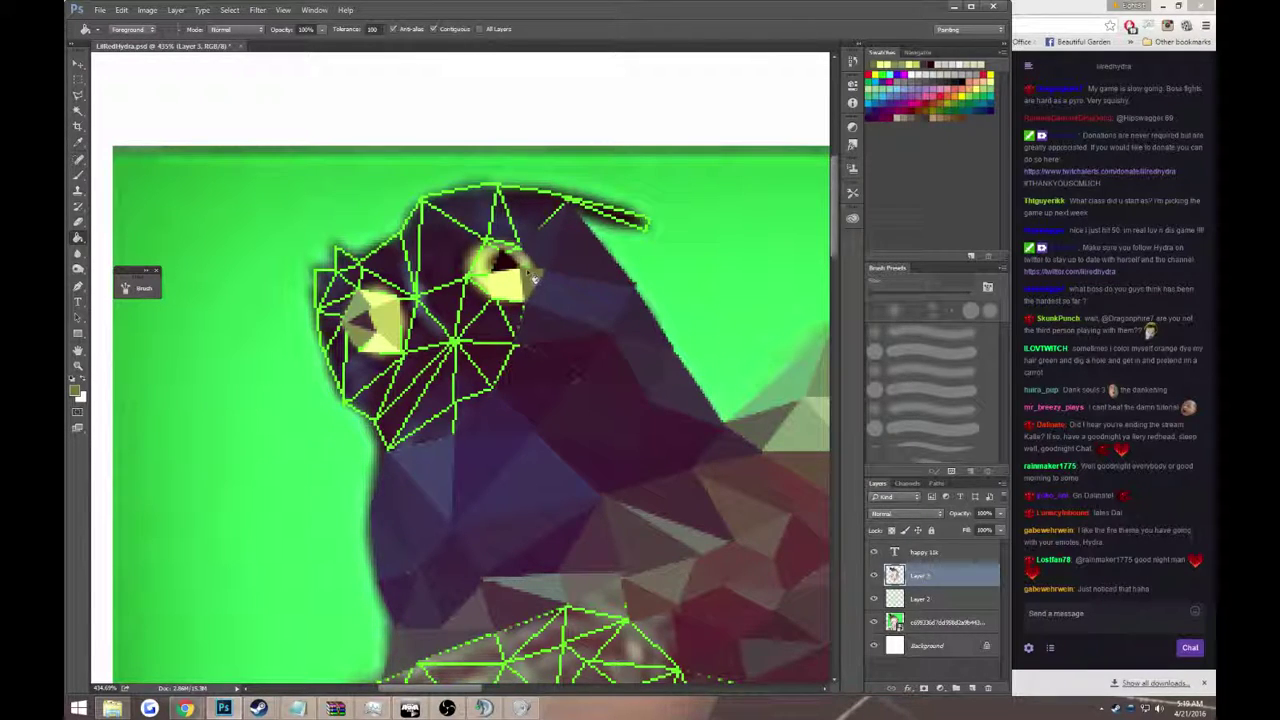
{"action": "key", "text": "l"}
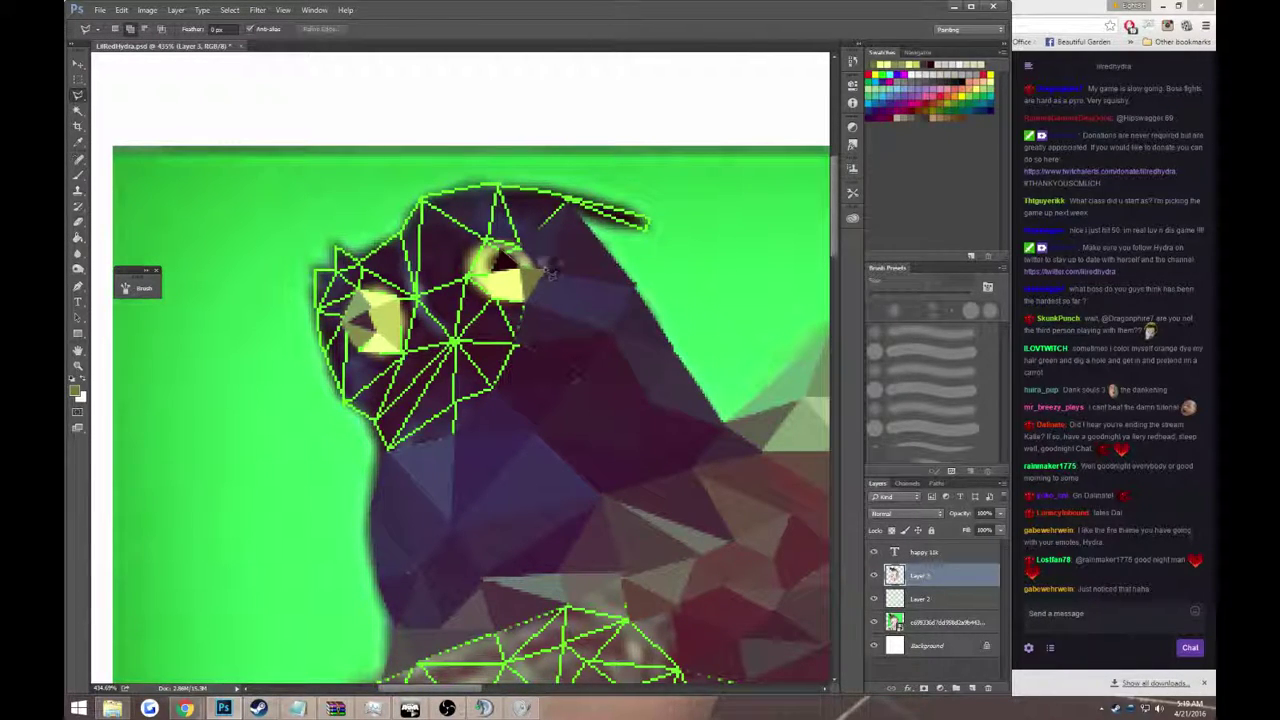
{"action": "key", "text": "g"}
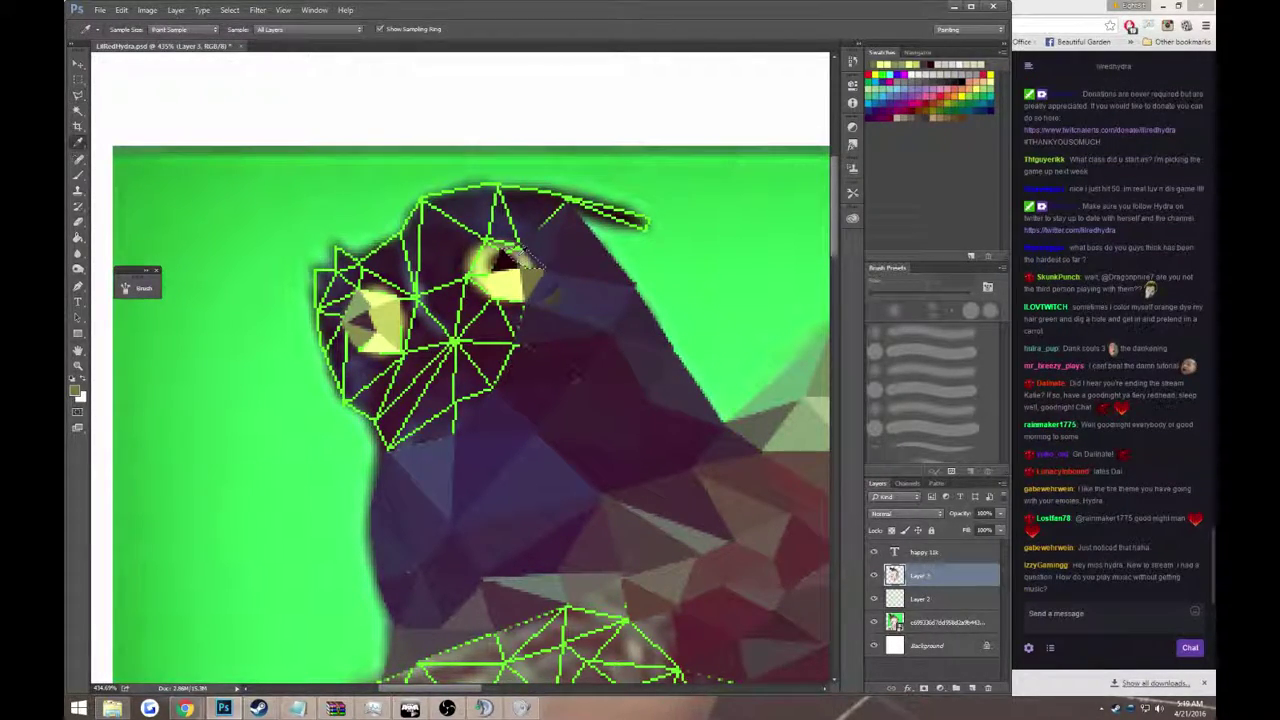
{"action": "key", "text": "l"}
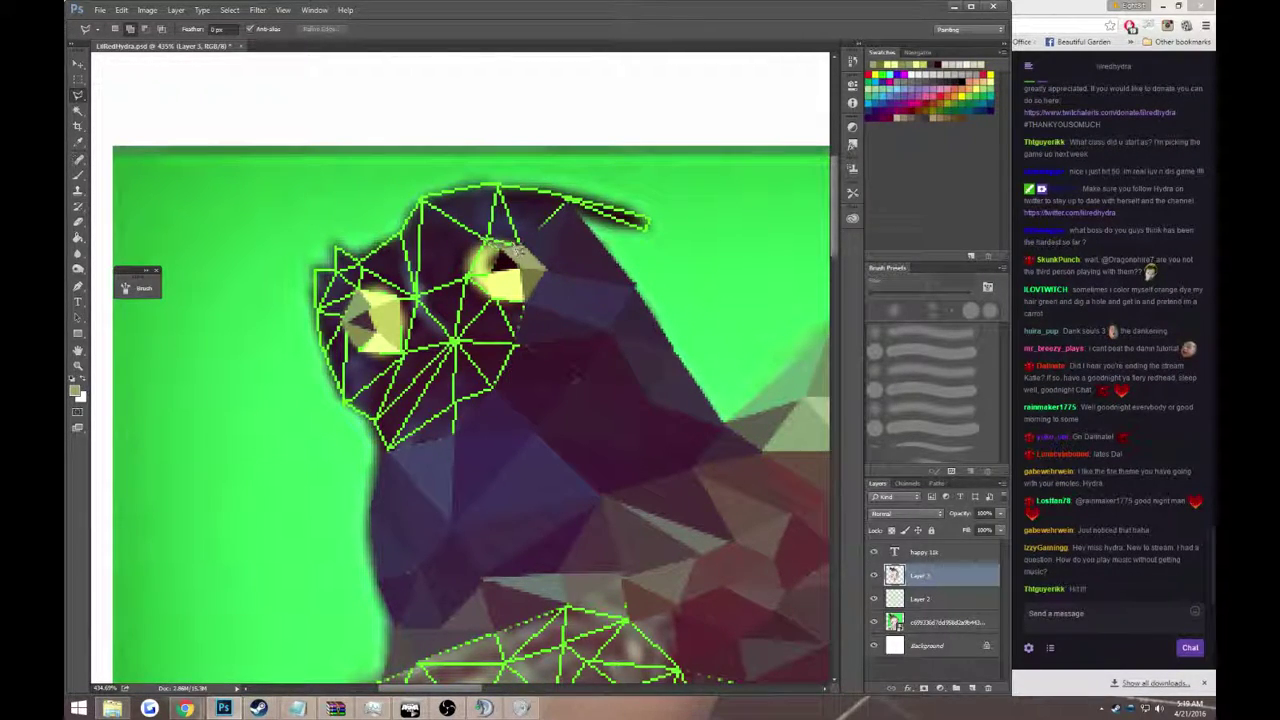
- Sample right-eye colours for the brownish triangles at its upper corner
{"action": "key", "text": "i"}
{"action": "left_click", "coordinate": [497, 244]}
{"action": "key", "text": "g"}
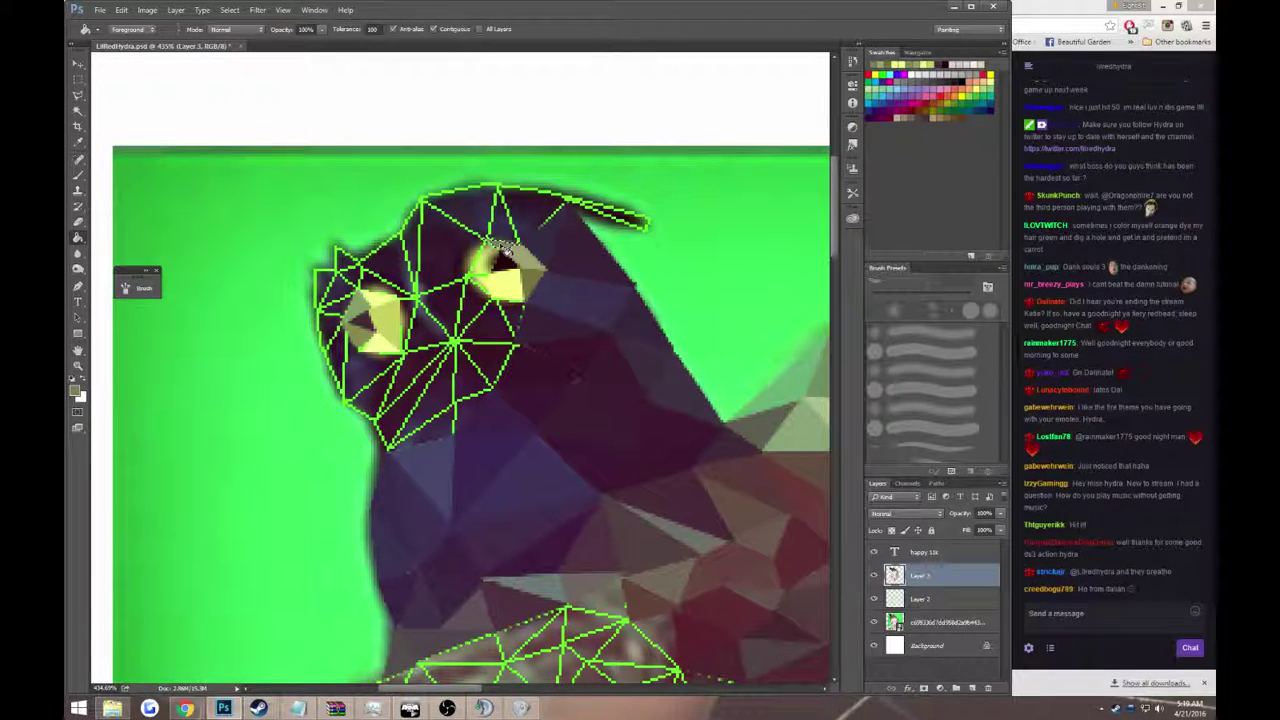
{"action": "key", "text": "l"}
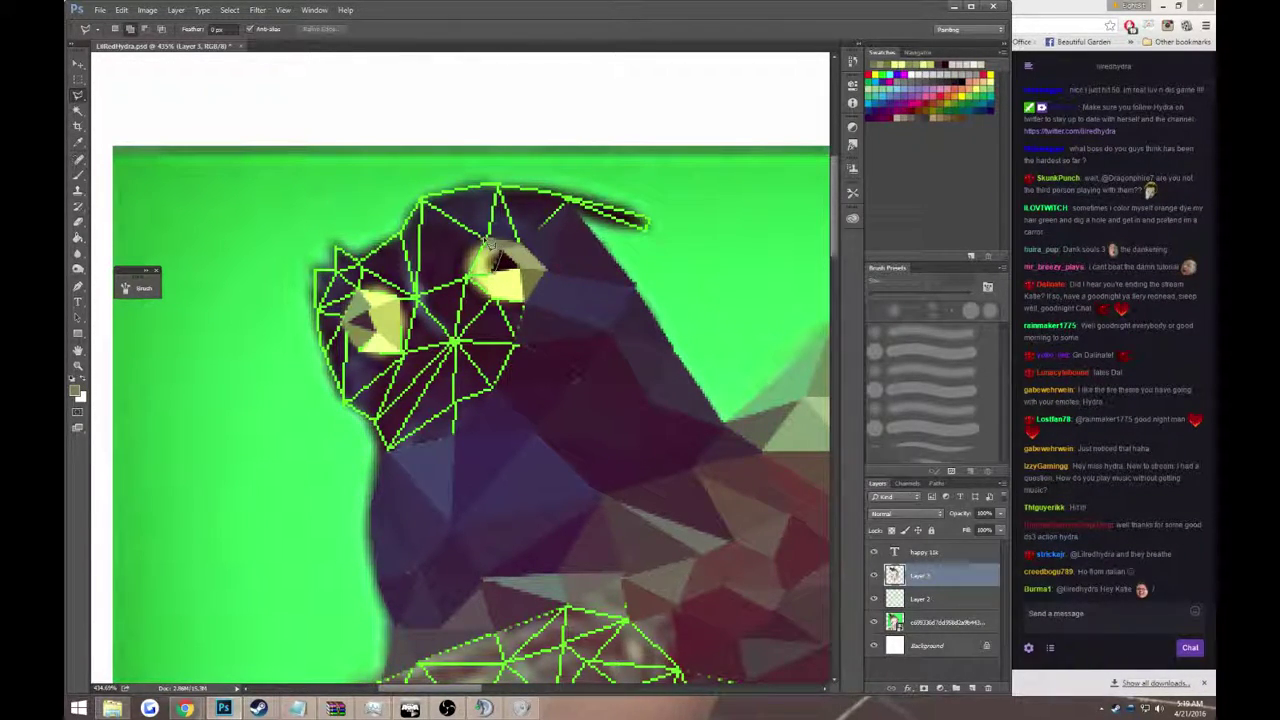
{"action": "key", "text": "i"}
{"action": "left_click", "coordinate": [488, 252]}
- Hide the green photo layer to check the wireframe, then show it again and deselect
{"action": "key", "text": "g"}
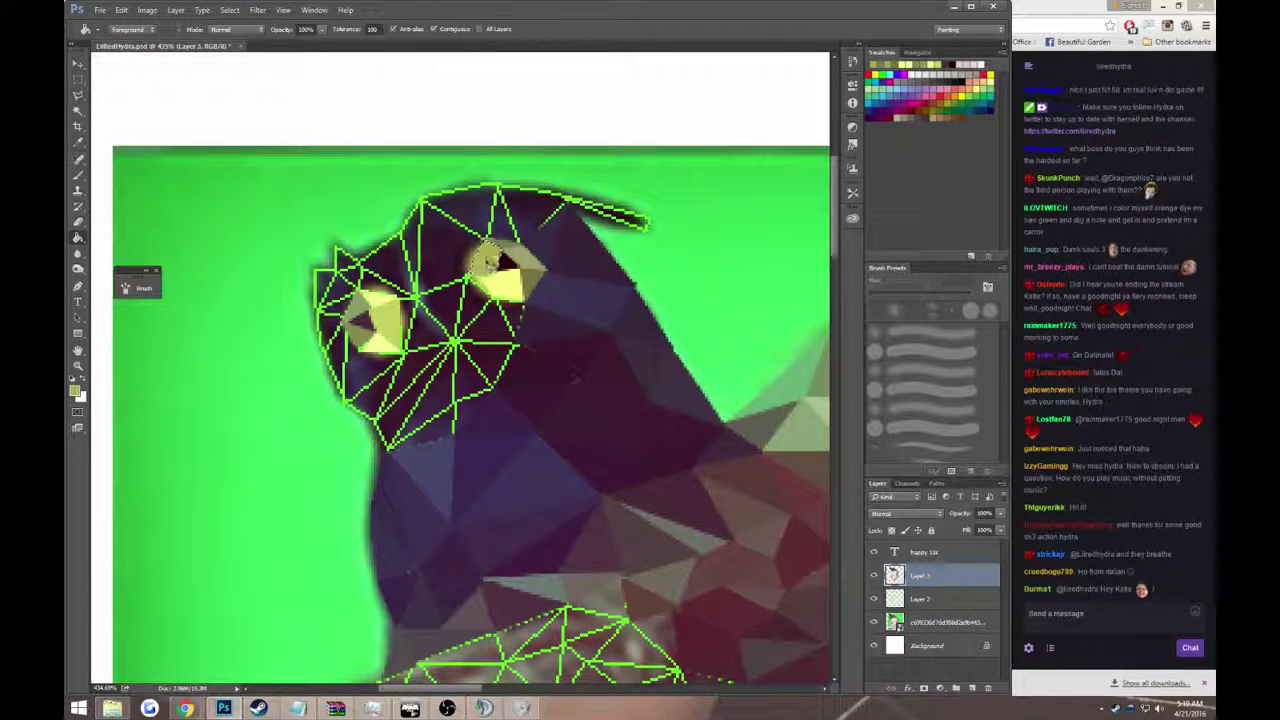
{"action": "scroll", "coordinate": [488, 258], "scroll_direction": "down", "scroll_amount": 2}
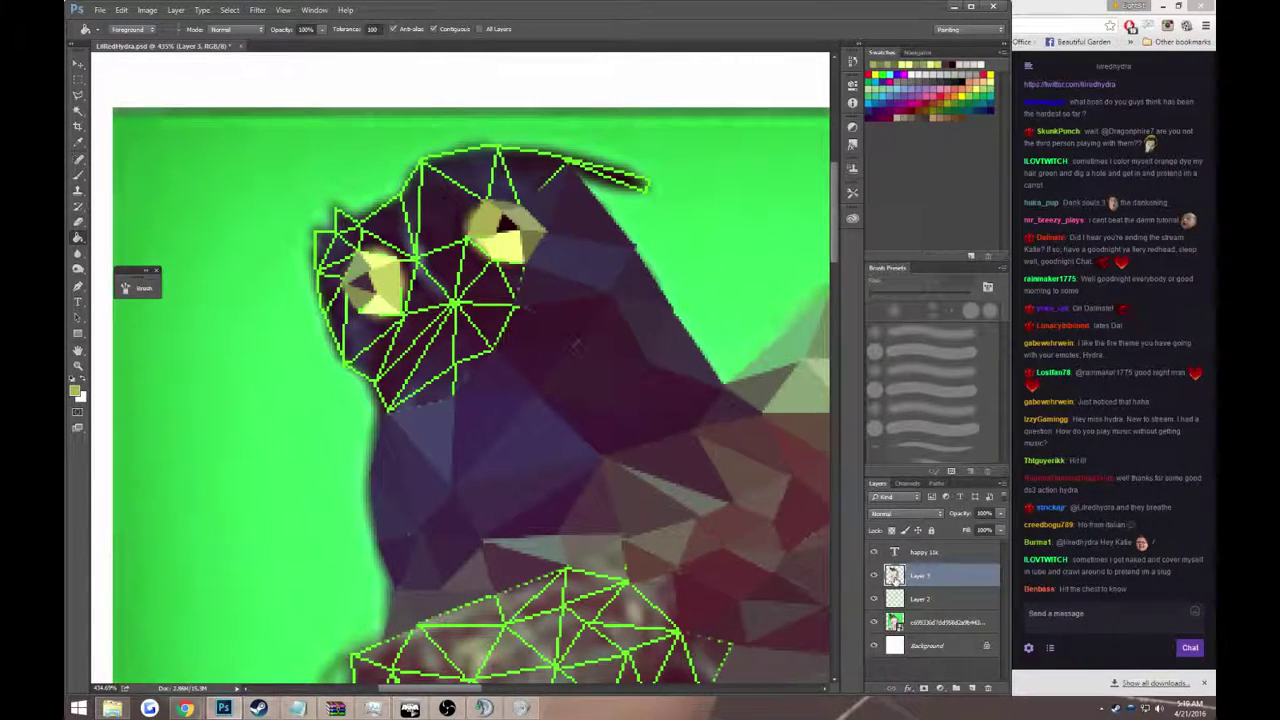
{"action": "left_click", "coordinate": [875, 621]}
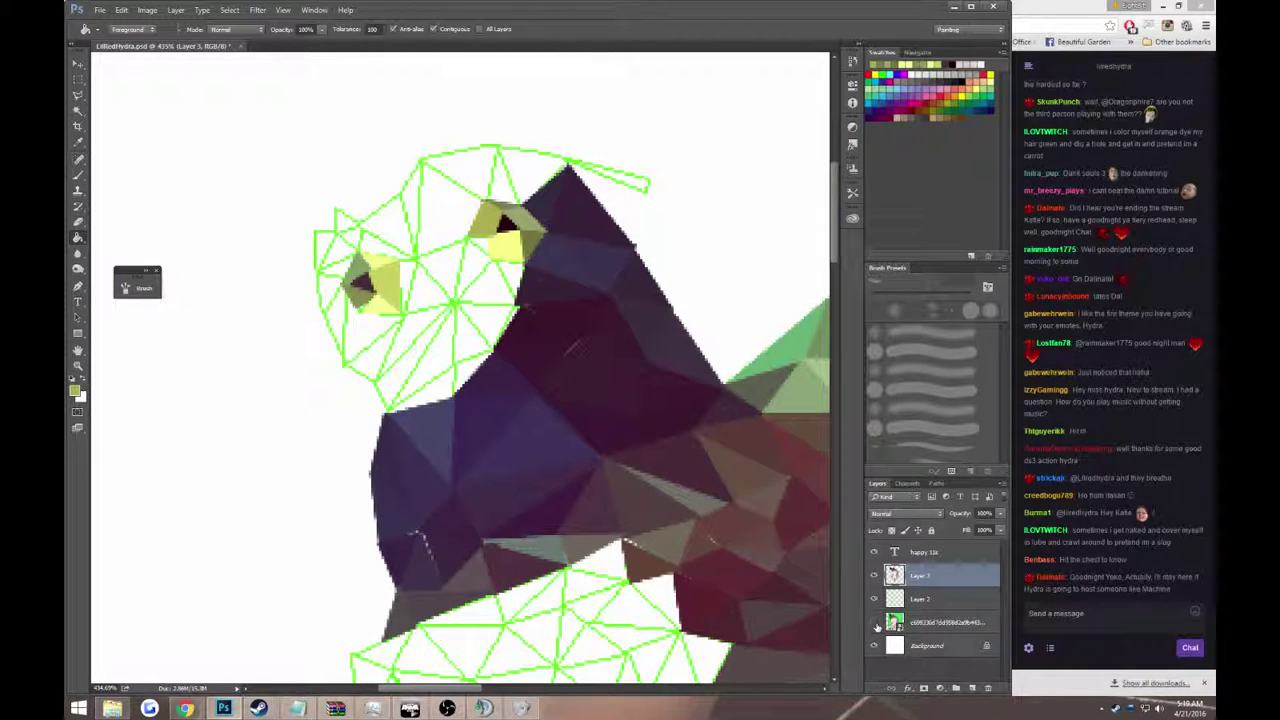
{"action": "left_click", "coordinate": [78, 110]}
{"action": "left_click", "coordinate": [293, 121]}
{"action": "key", "text": "ctrl+d"}
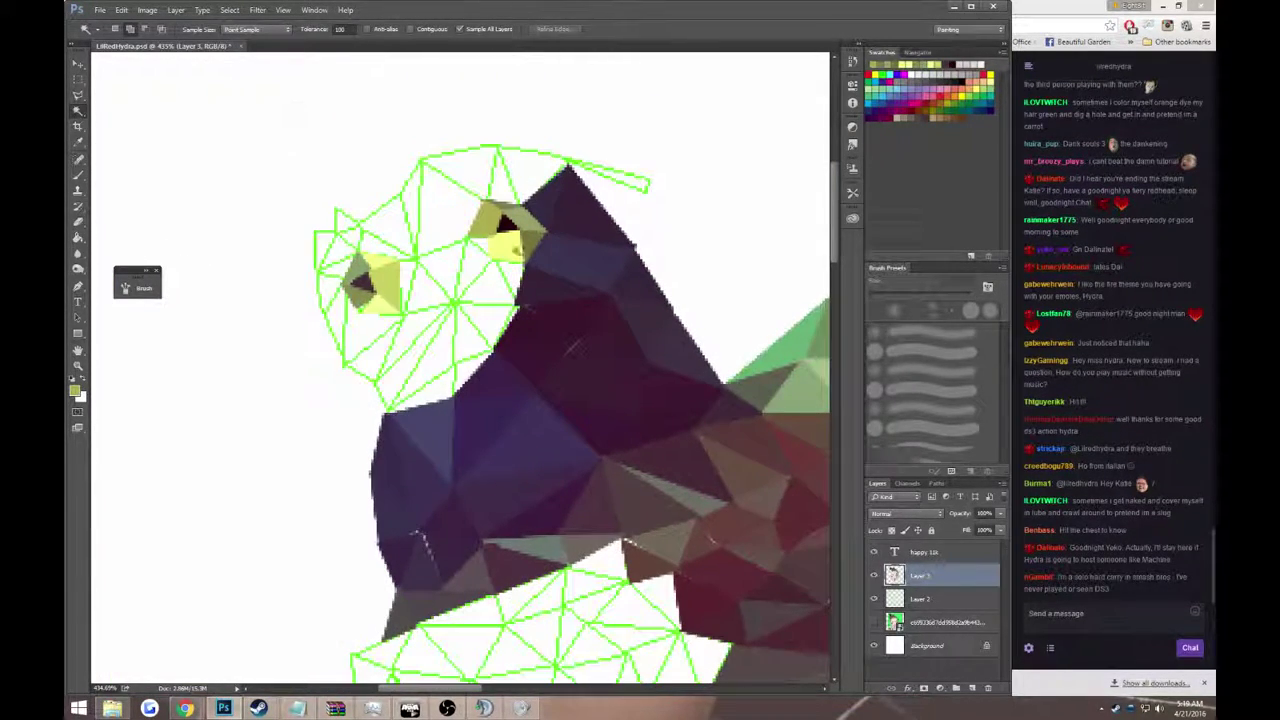
{"action": "left_click", "coordinate": [875, 621]}
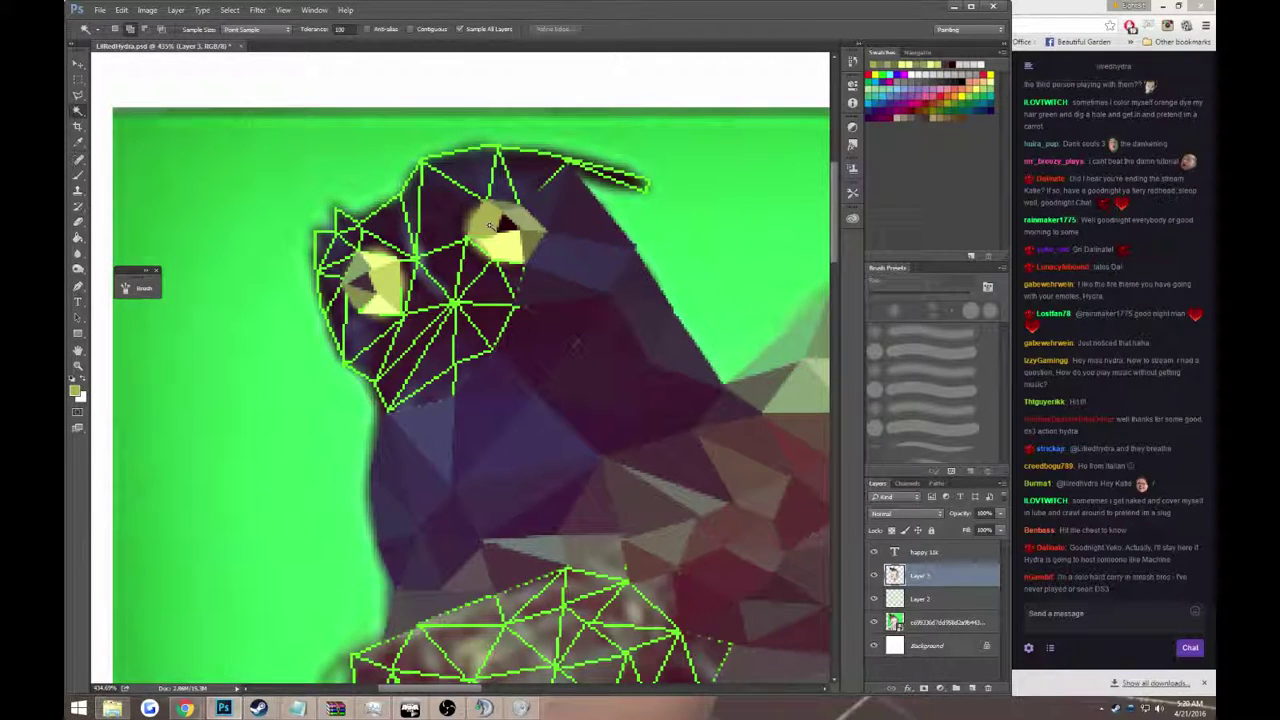
{"action": "key", "text": "ctrl+d"}
- Fill more right-eye triangles with brighter yellow and the feathers' dark purple
{"action": "key", "text": "l"}
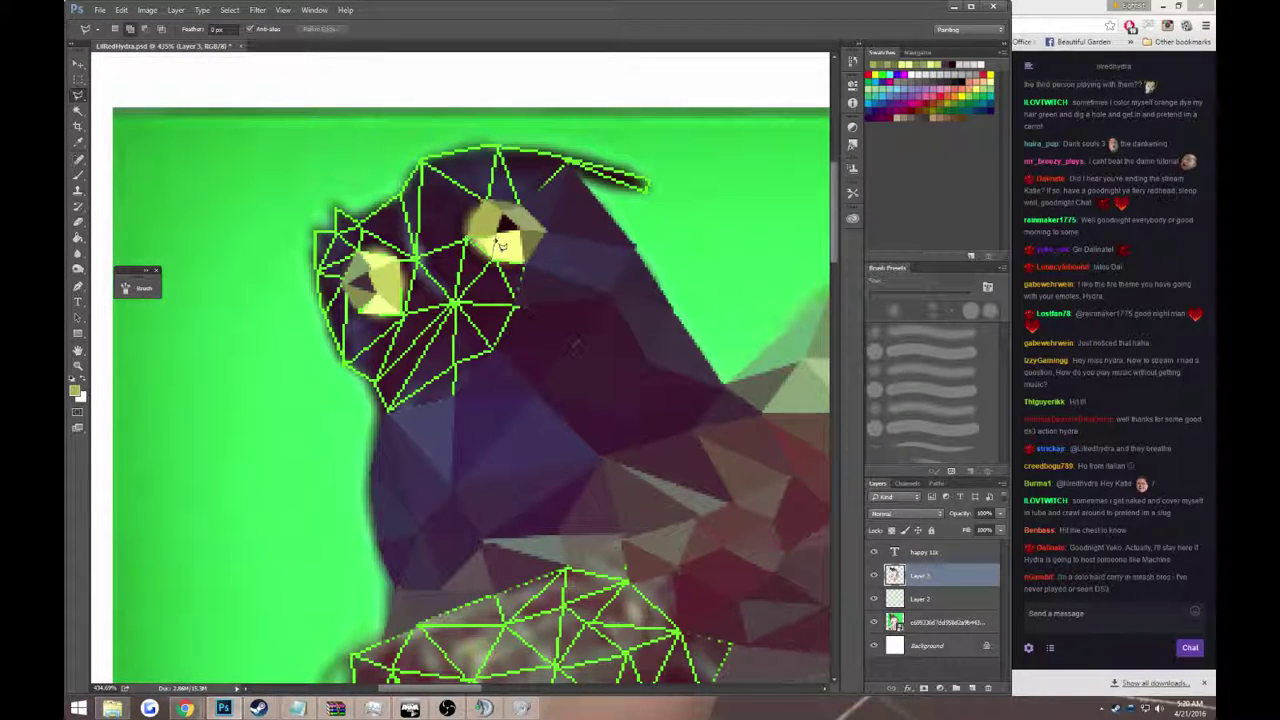
{"action": "key", "text": "i"}
{"action": "left_click", "coordinate": [495, 246]}
{"action": "key", "text": "g"}
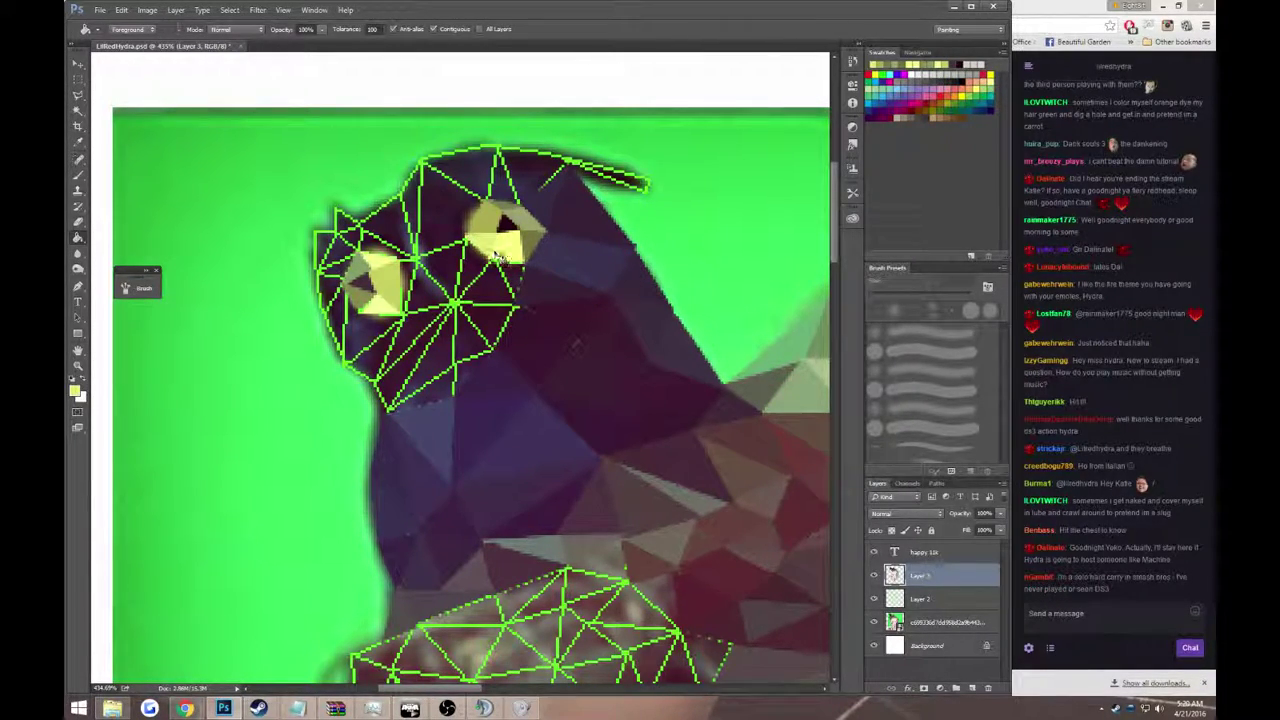
{"action": "key", "text": "l"}
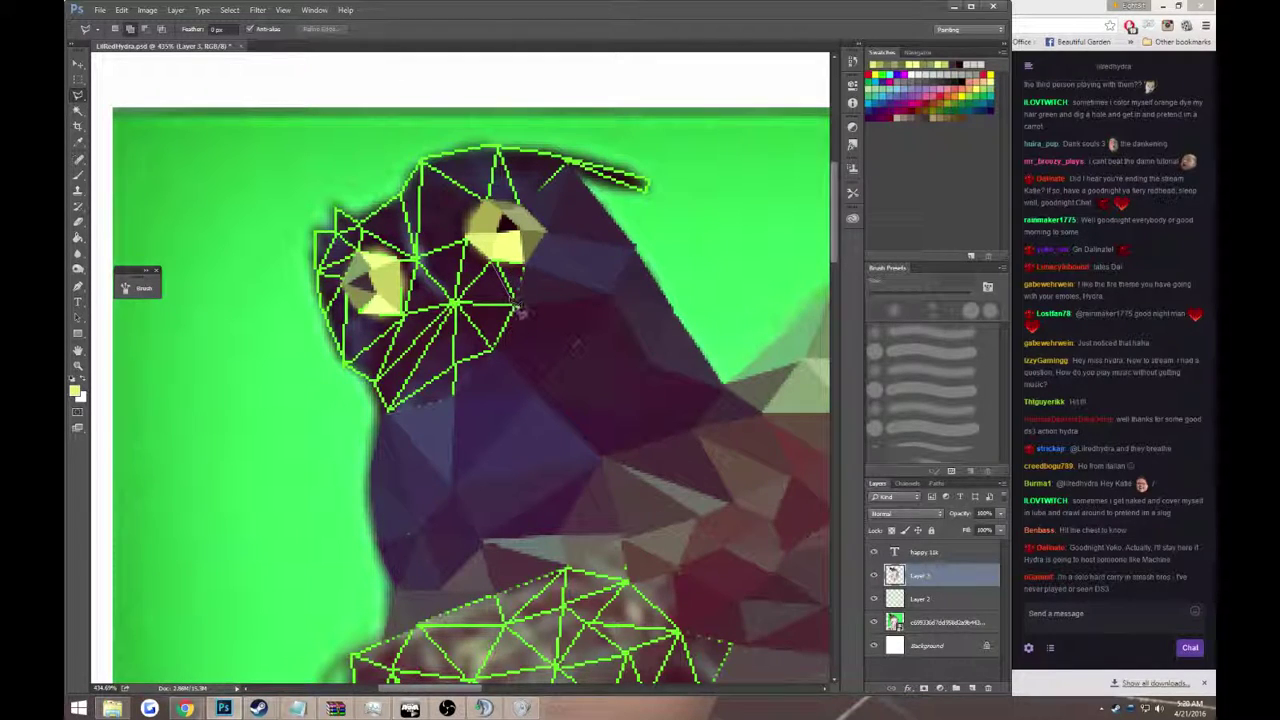
{"action": "key", "text": "i"}
{"action": "left_click", "coordinate": [515, 282]}
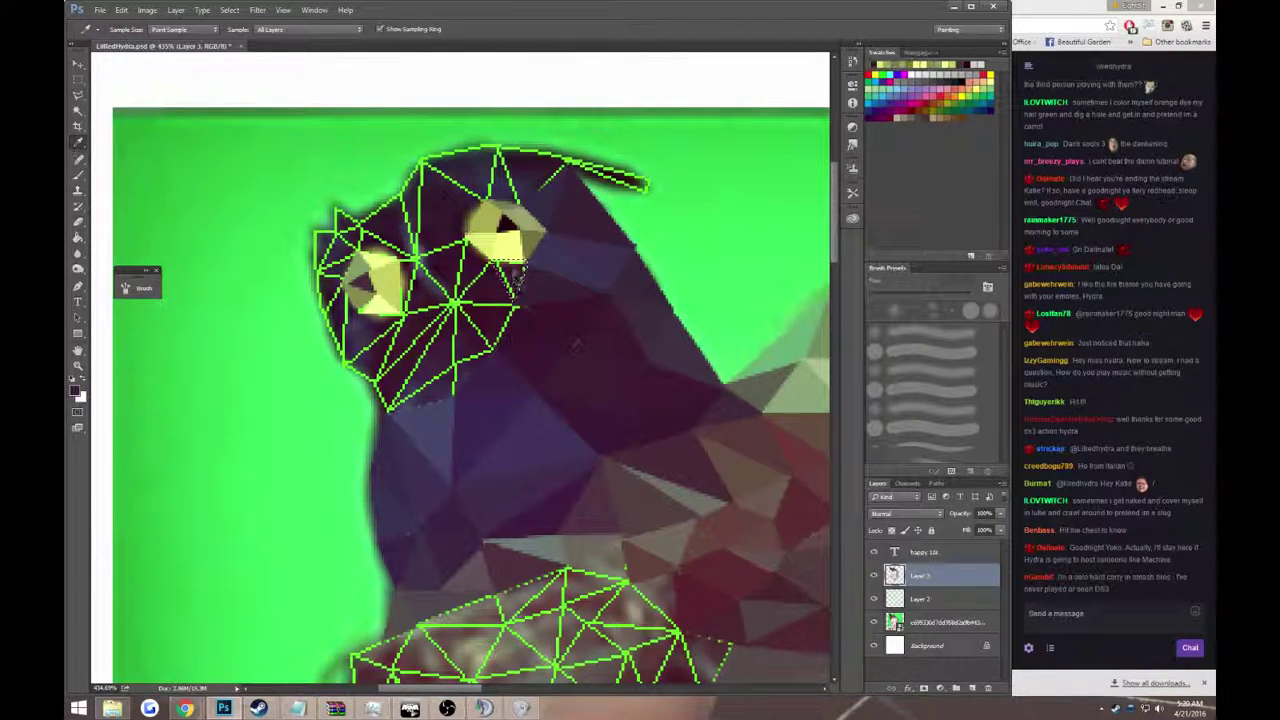
- Zoom out to the whole portrait at 100% and bring up Chrome's Alert Box Widget window
{"action": "key", "text": "z"}
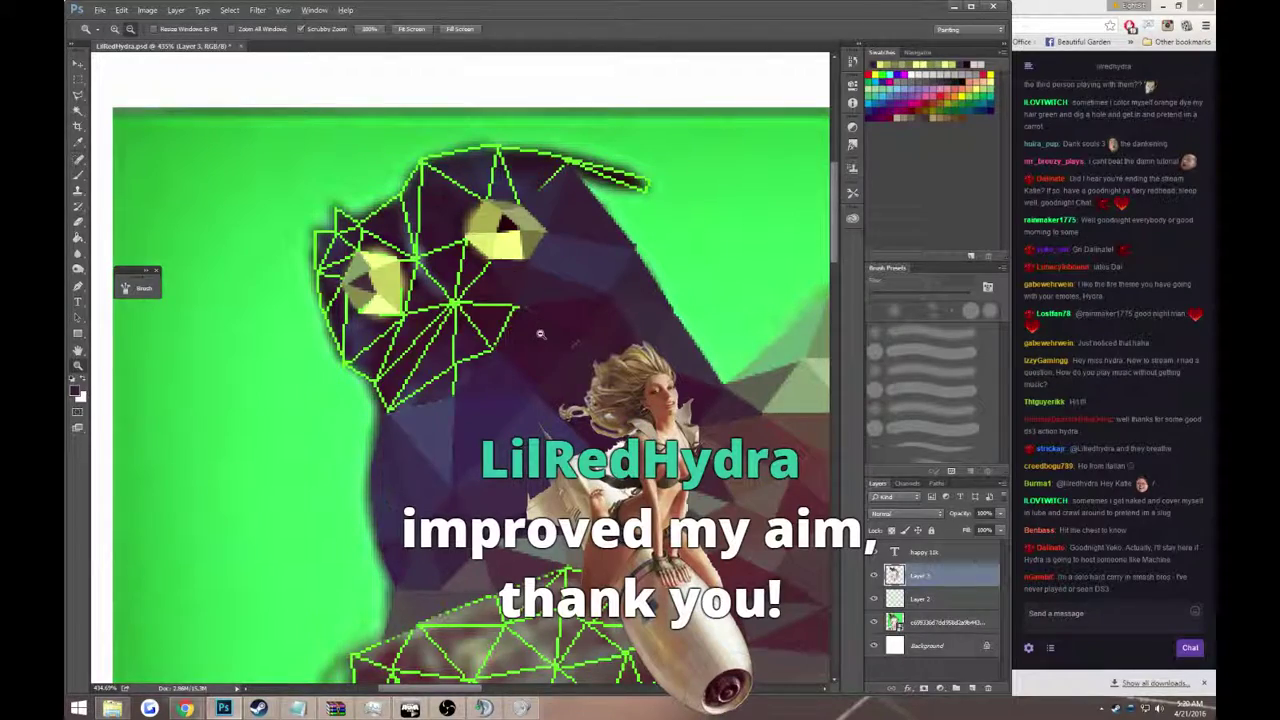
{"action": "left_click_drag", "start_coordinate": [540, 333], "coordinate": [420, 333]}
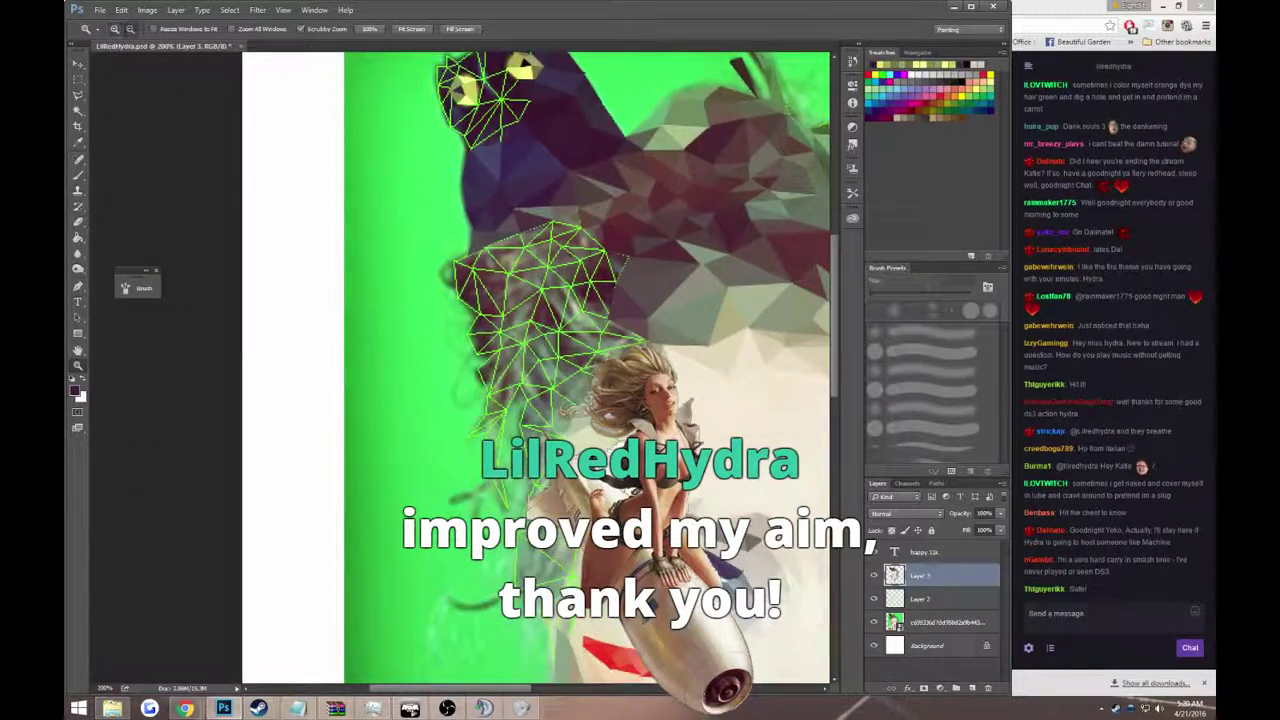
{"action": "key", "text": "ctrl+minus"}
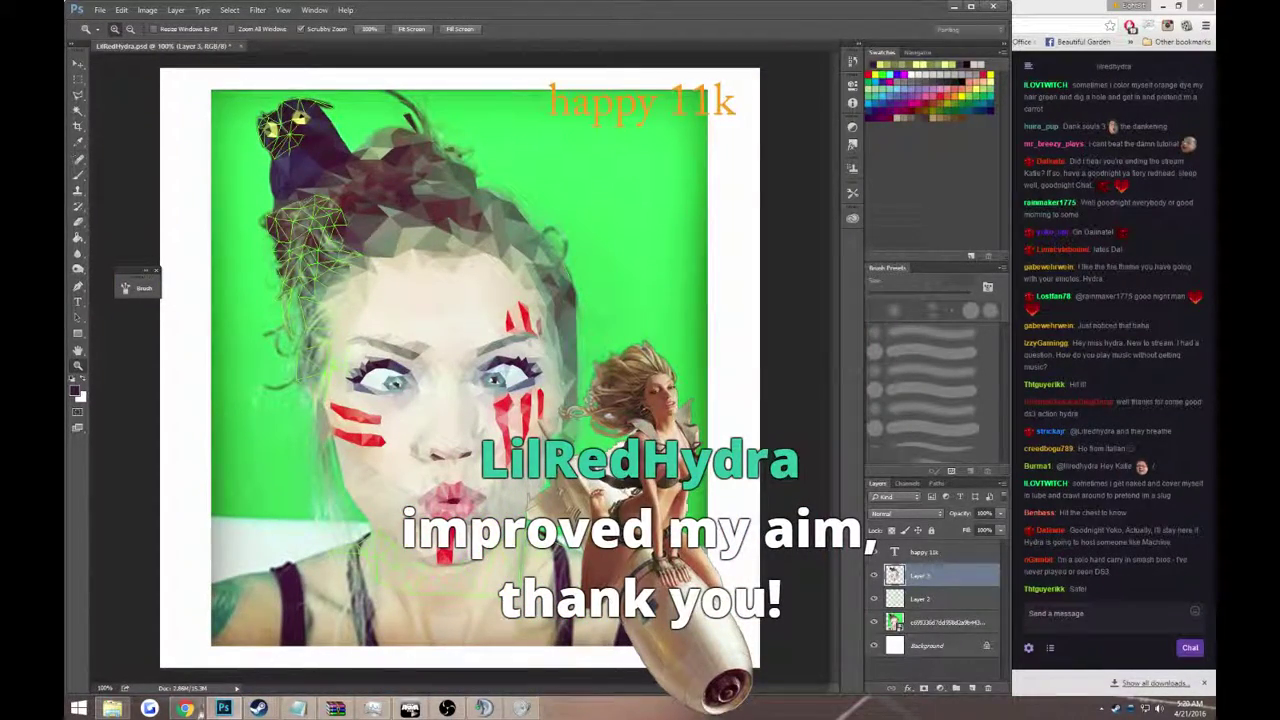
{"action": "mouse_move", "coordinate": [185, 708]}
{"action": "left_click", "coordinate": [275, 645]}
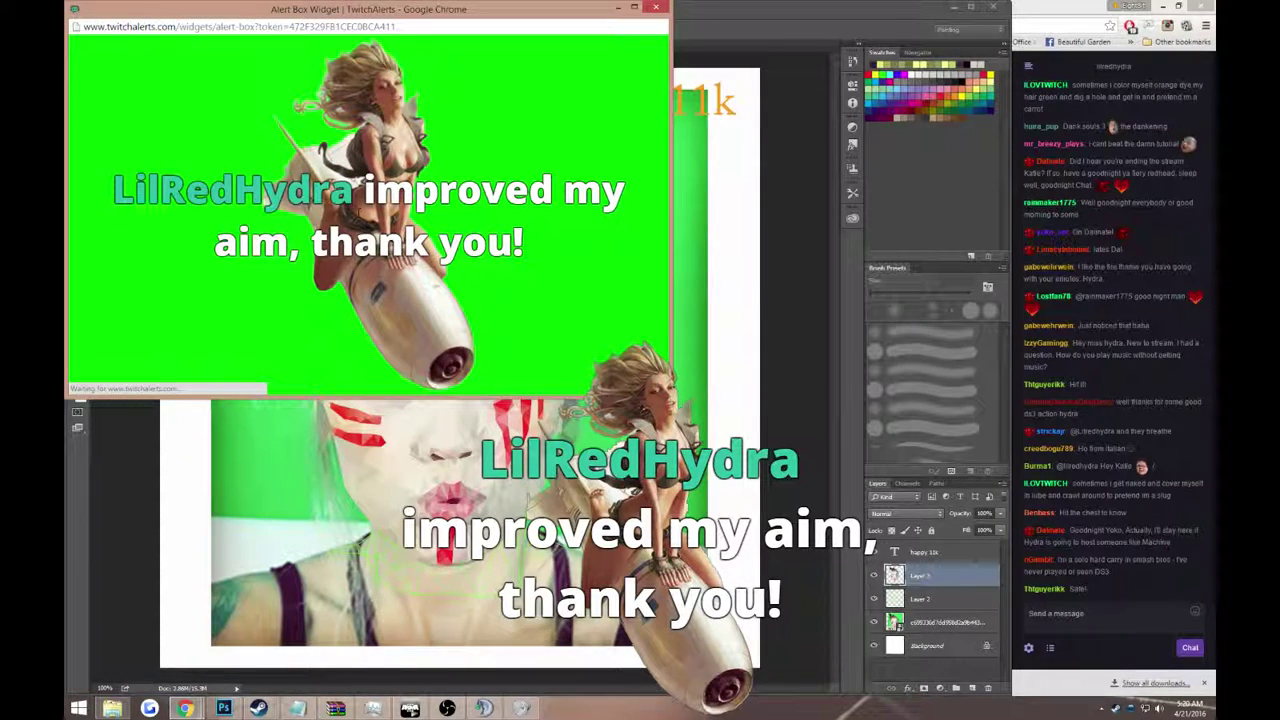
- Post 'thanks for the follow' in the Twitch stream chat
{"action": "left_click", "coordinate": [613, 7]}
{"action": "left_click", "coordinate": [1100, 613]}
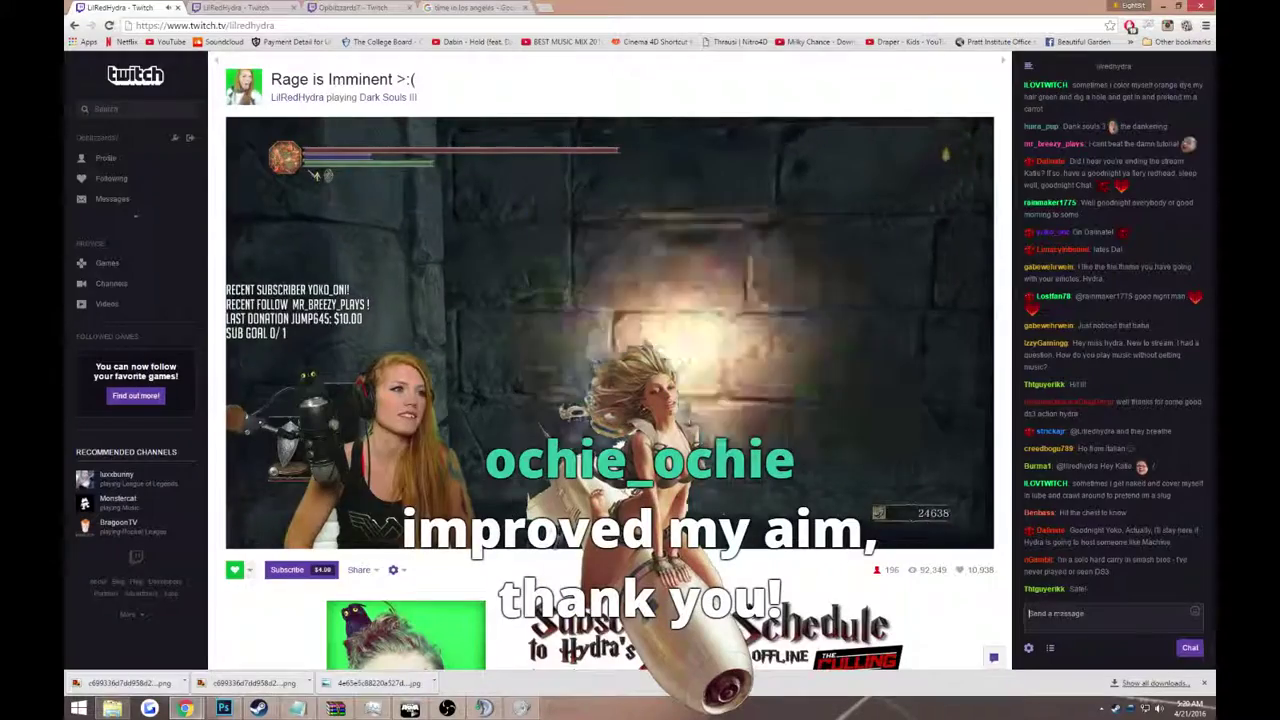
{"action": "type", "text": "thanks f"}
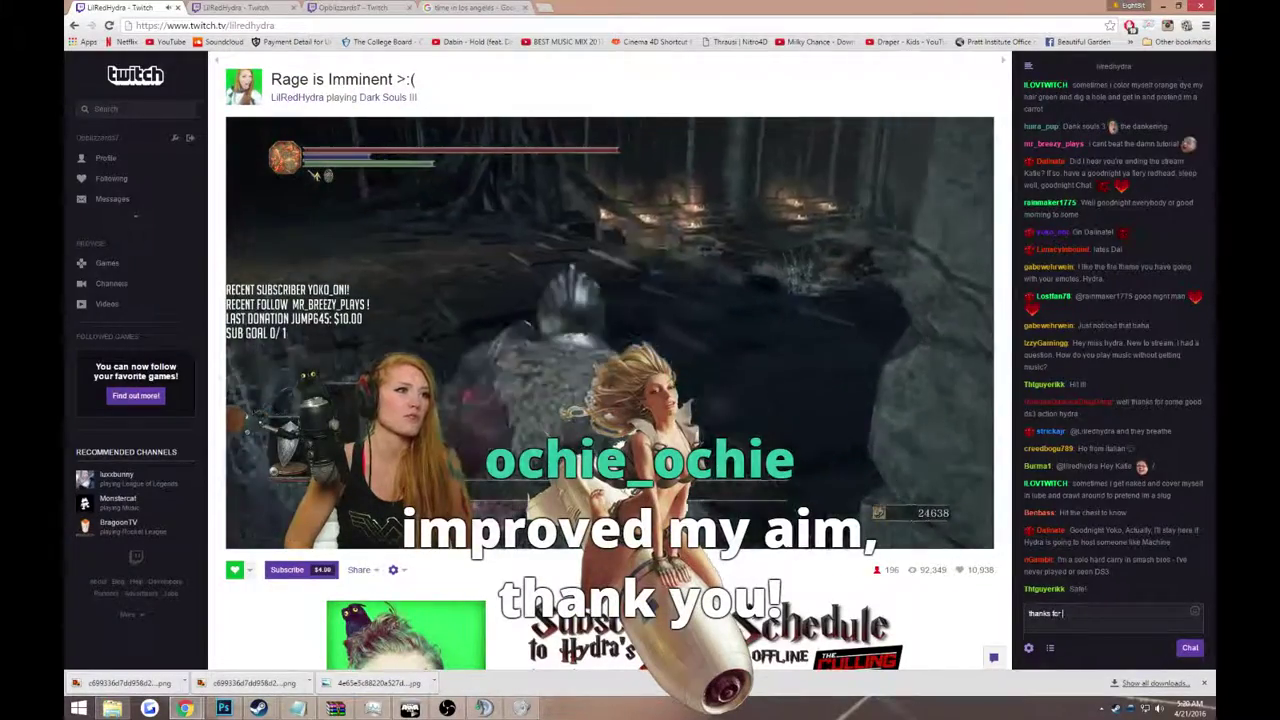
{"action": "type", "text": "or the follow!!"}
{"action": "key", "text": "Return"}
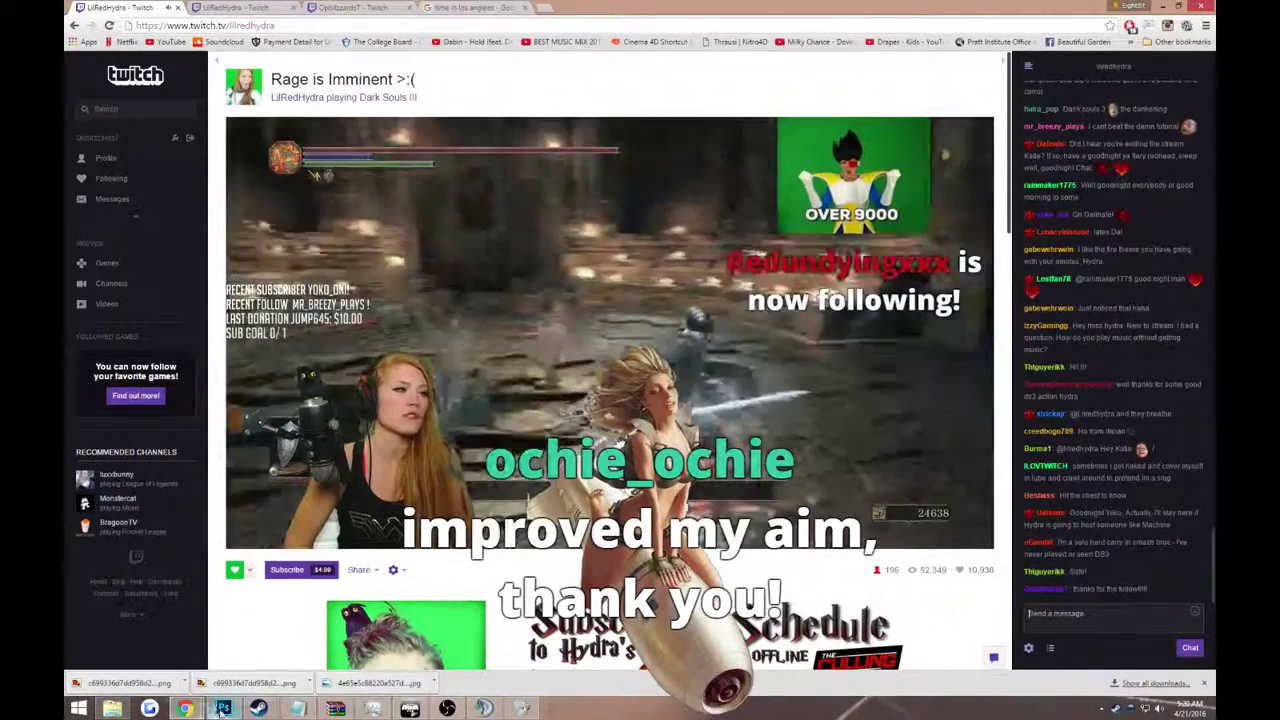
- Check the followers page and stream tabs, then return to the portrait in Photoshop
{"action": "key", "text": "alt+Tab"}
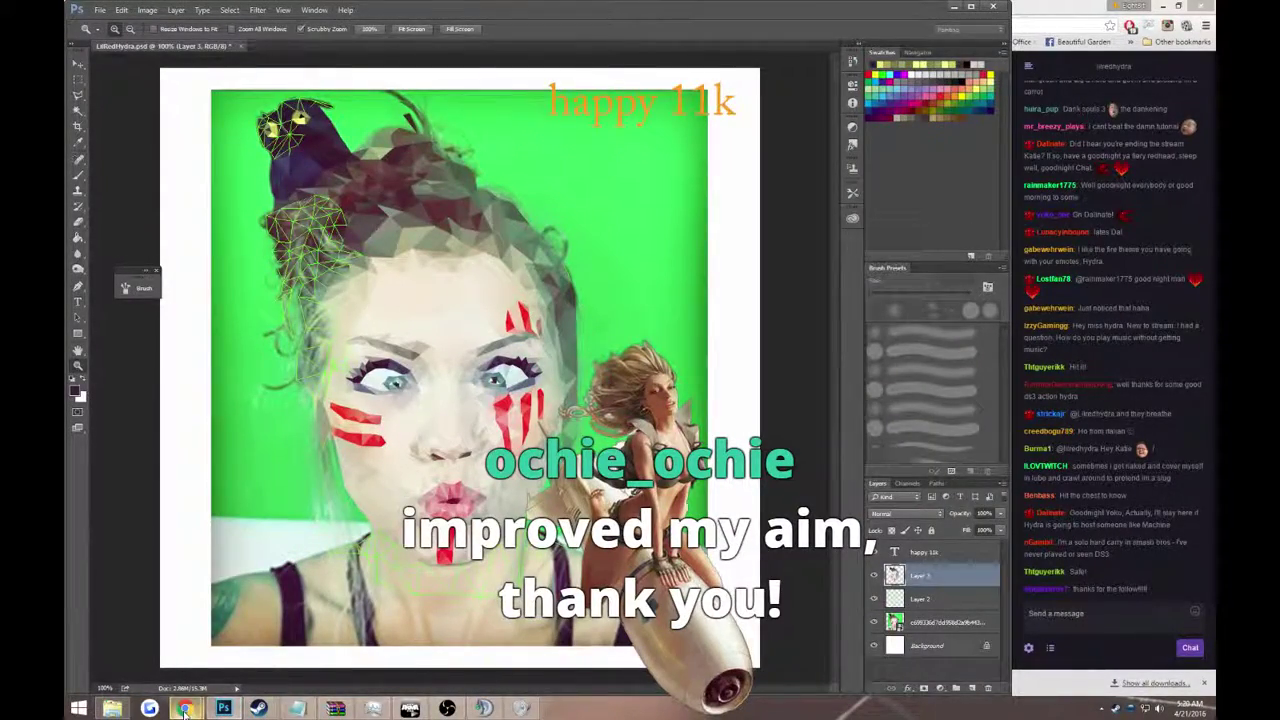
{"action": "mouse_move", "coordinate": [185, 708]}
{"action": "left_click", "coordinate": [135, 630]}
{"action": "left_click", "coordinate": [240, 7]}
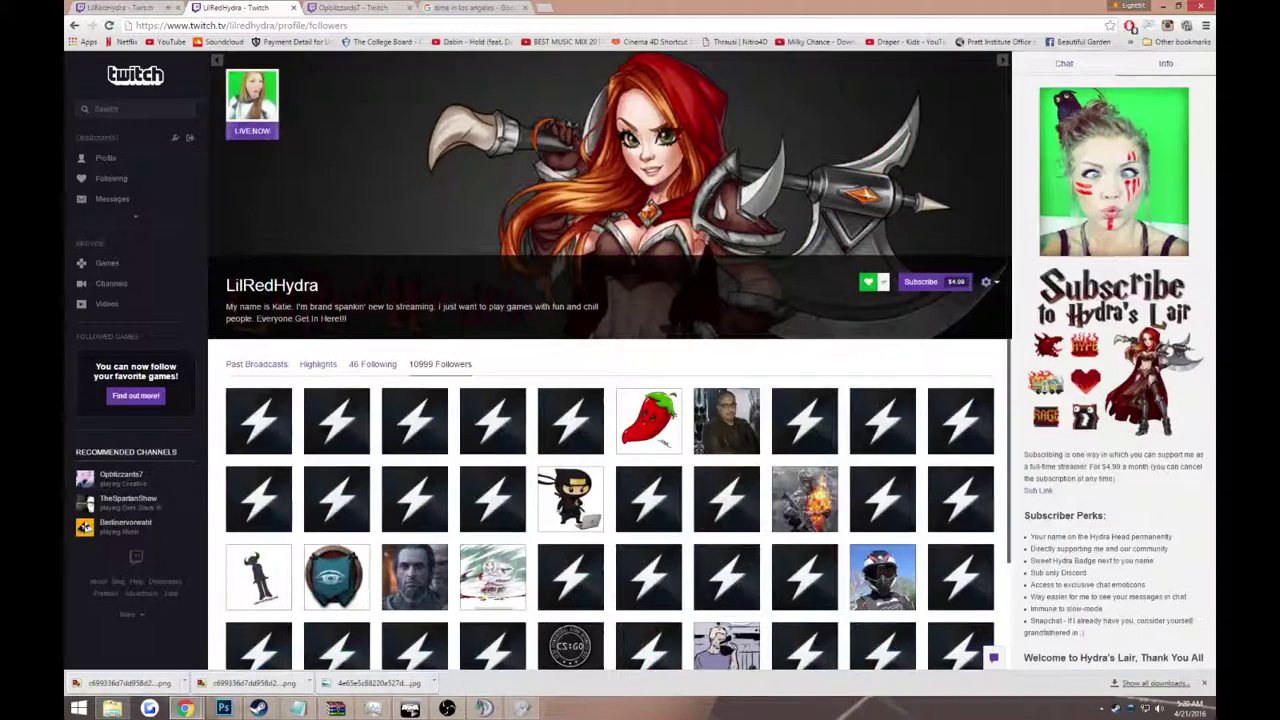
{"action": "left_click", "coordinate": [350, 7]}
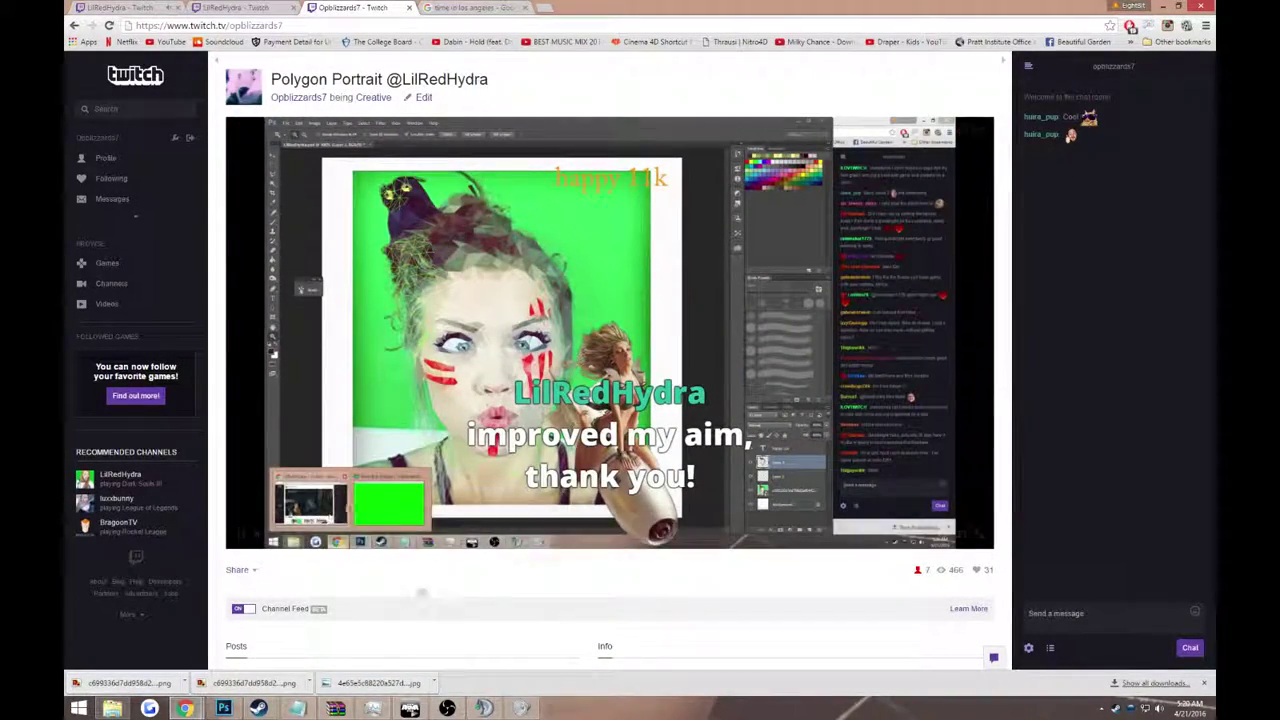
{"action": "key", "text": "ctrl+1"}
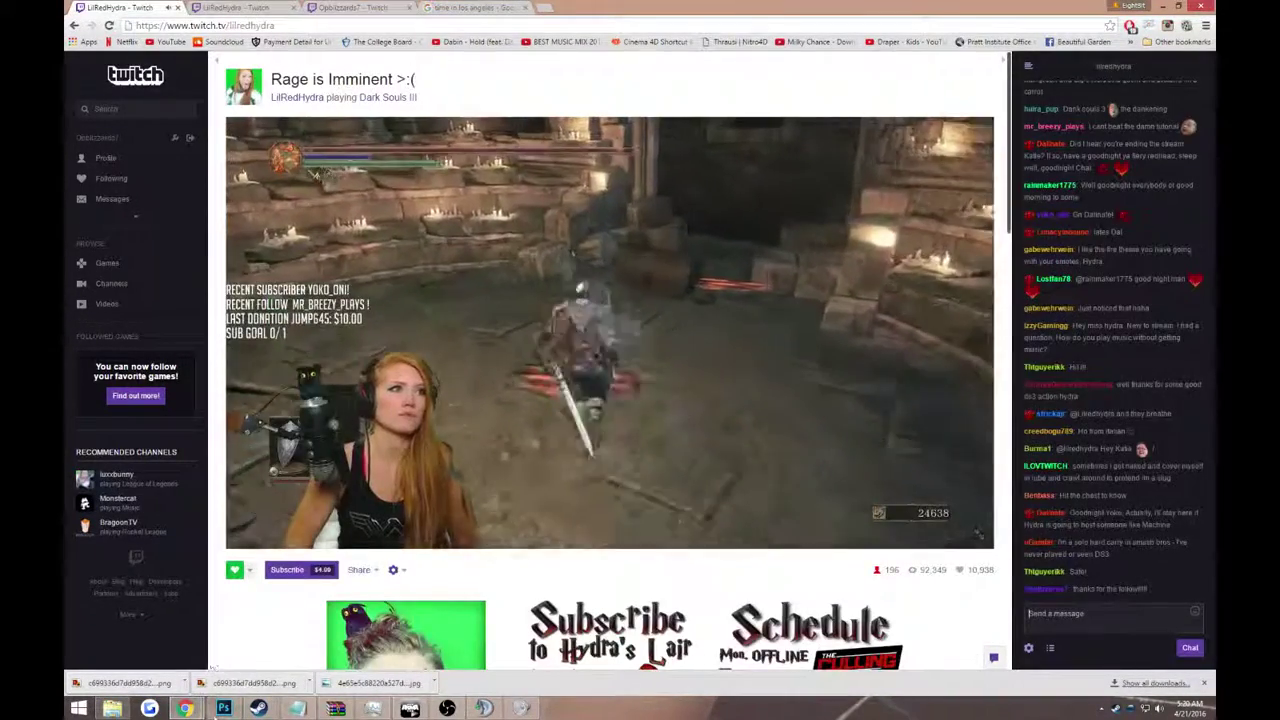
{"action": "key", "text": "alt+Tab"}
- Fill a triangle at the hair edge by the left temple with grey
{"action": "scroll", "coordinate": [336, 317], "scroll_direction": "up", "scroll_amount": 2}
{"action": "scroll", "coordinate": [336, 317], "scroll_direction": "up", "scroll_amount": 3}
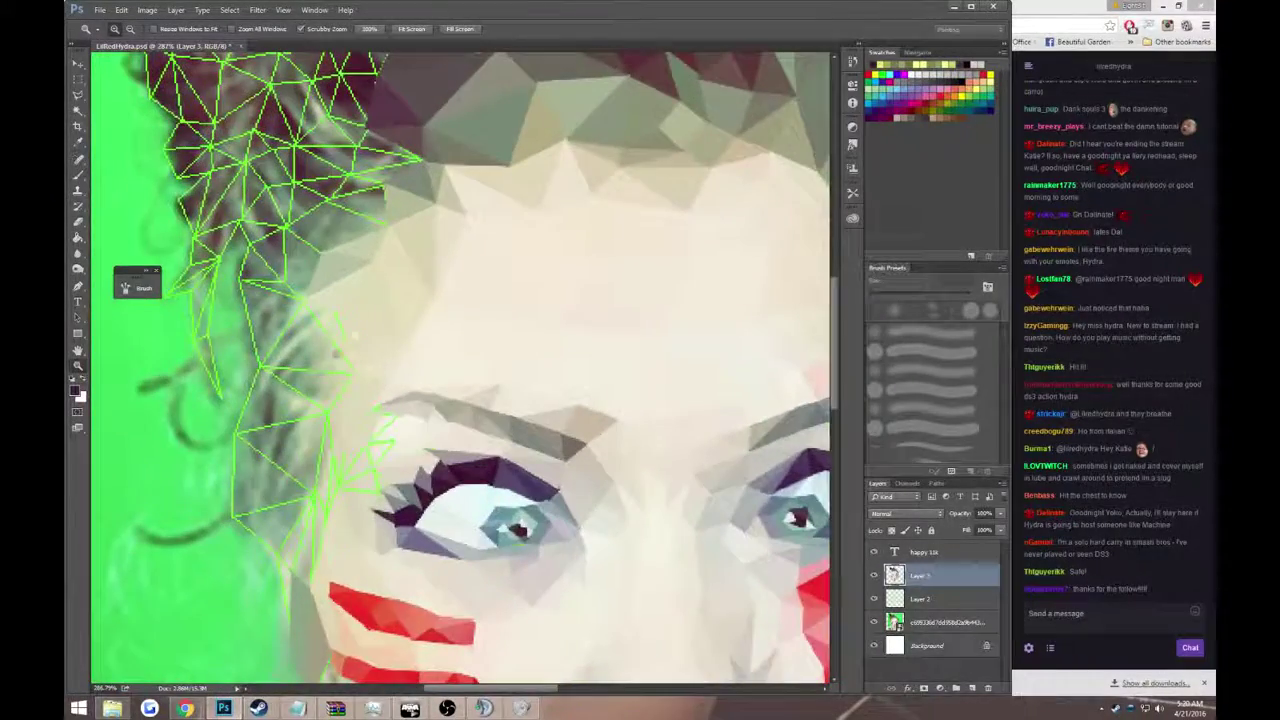
{"action": "scroll", "coordinate": [336, 317], "scroll_direction": "up", "scroll_amount": 1}
{"action": "scroll", "coordinate": [336, 317], "scroll_direction": "up", "scroll_amount": 3}
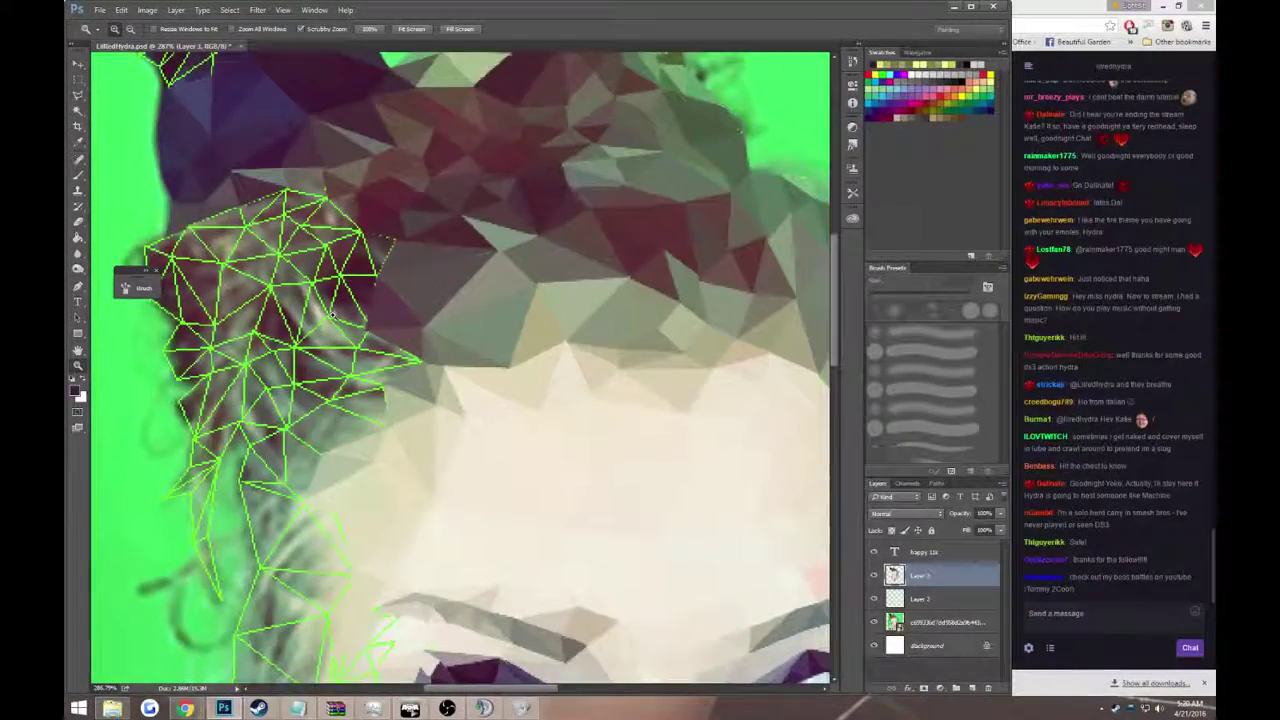
{"action": "scroll", "coordinate": [332, 316], "scroll_direction": "left", "scroll_amount": 3}
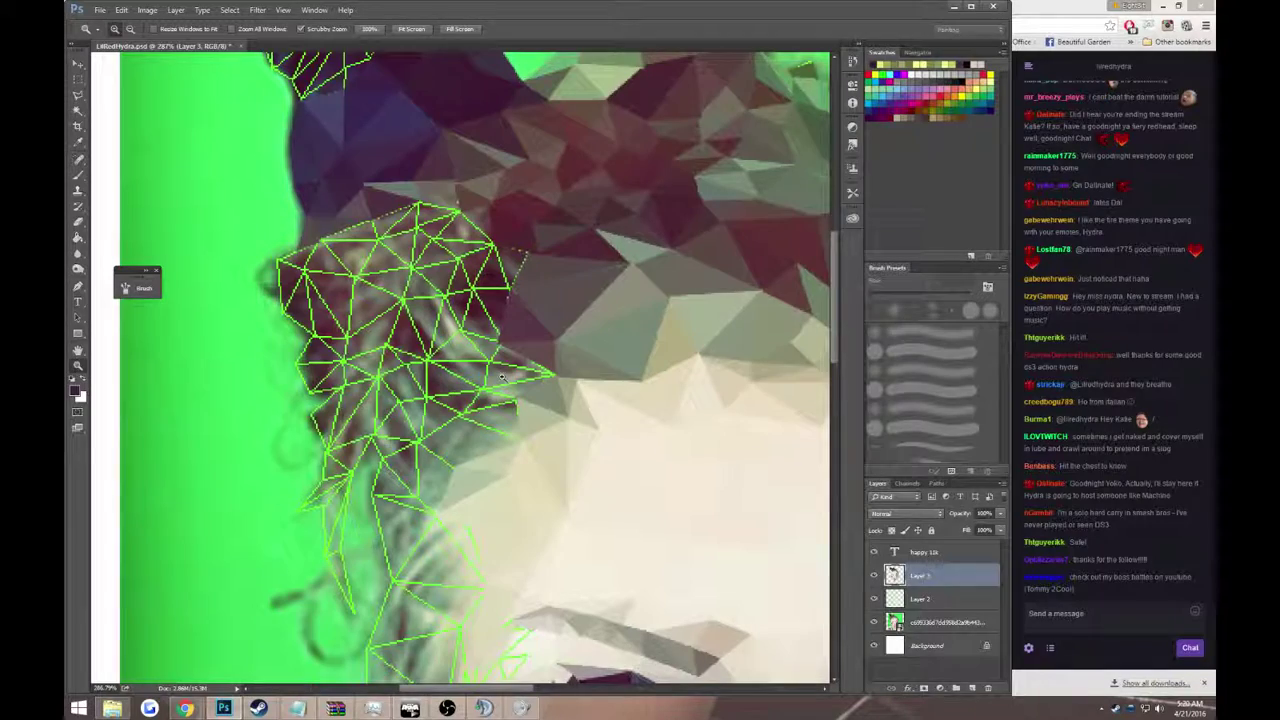
{"action": "scroll", "coordinate": [578, 414], "scroll_direction": "down", "scroll_amount": 1}
{"action": "scroll", "coordinate": [578, 414], "scroll_direction": "down", "scroll_amount": 2}
{"action": "scroll", "coordinate": [589, 360], "scroll_direction": "up", "scroll_amount": 1}
{"action": "scroll", "coordinate": [589, 360], "scroll_direction": "up", "scroll_amount": 1}
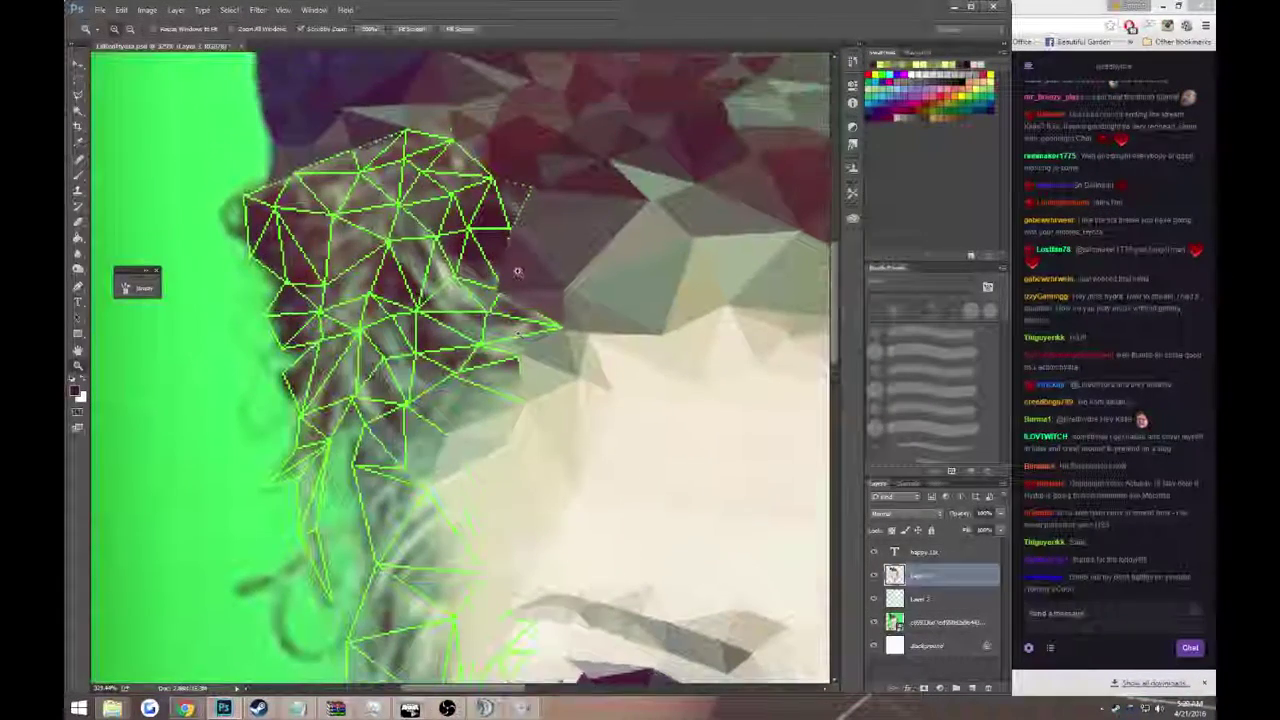
{"action": "scroll", "coordinate": [589, 360], "scroll_direction": "up", "scroll_amount": 1}
{"action": "key", "text": "l"}
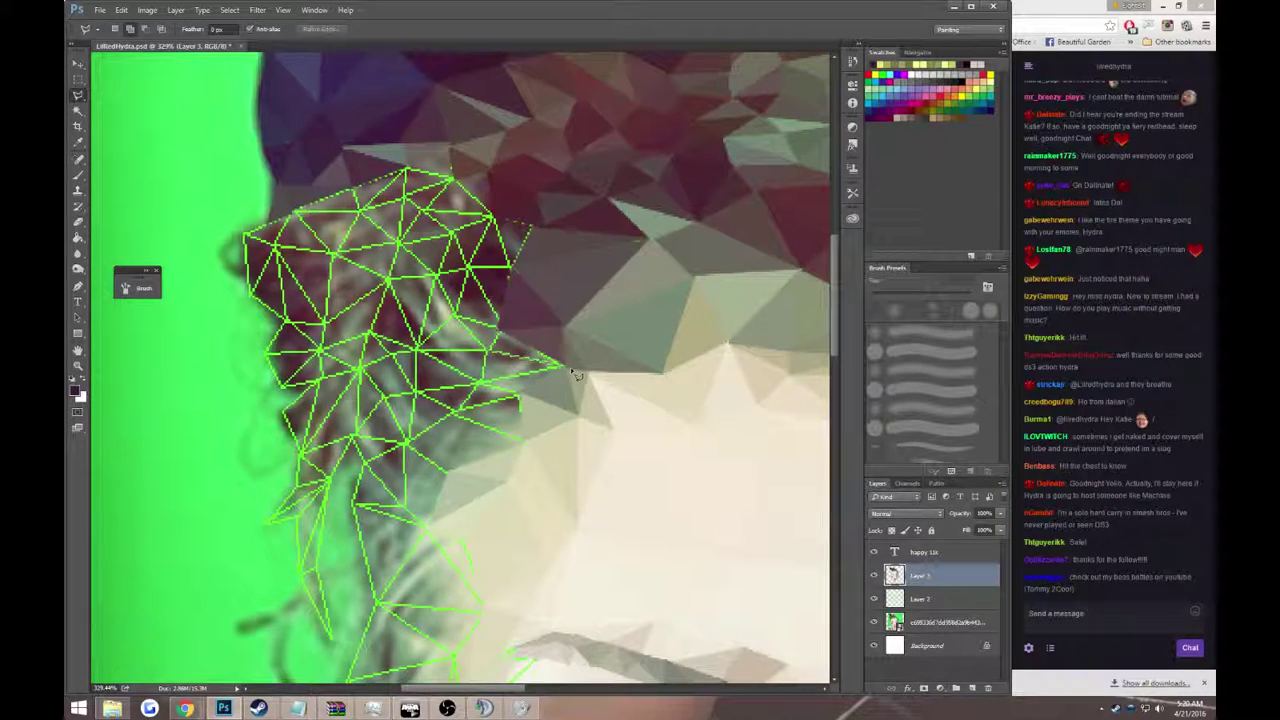
{"action": "key", "text": "i"}
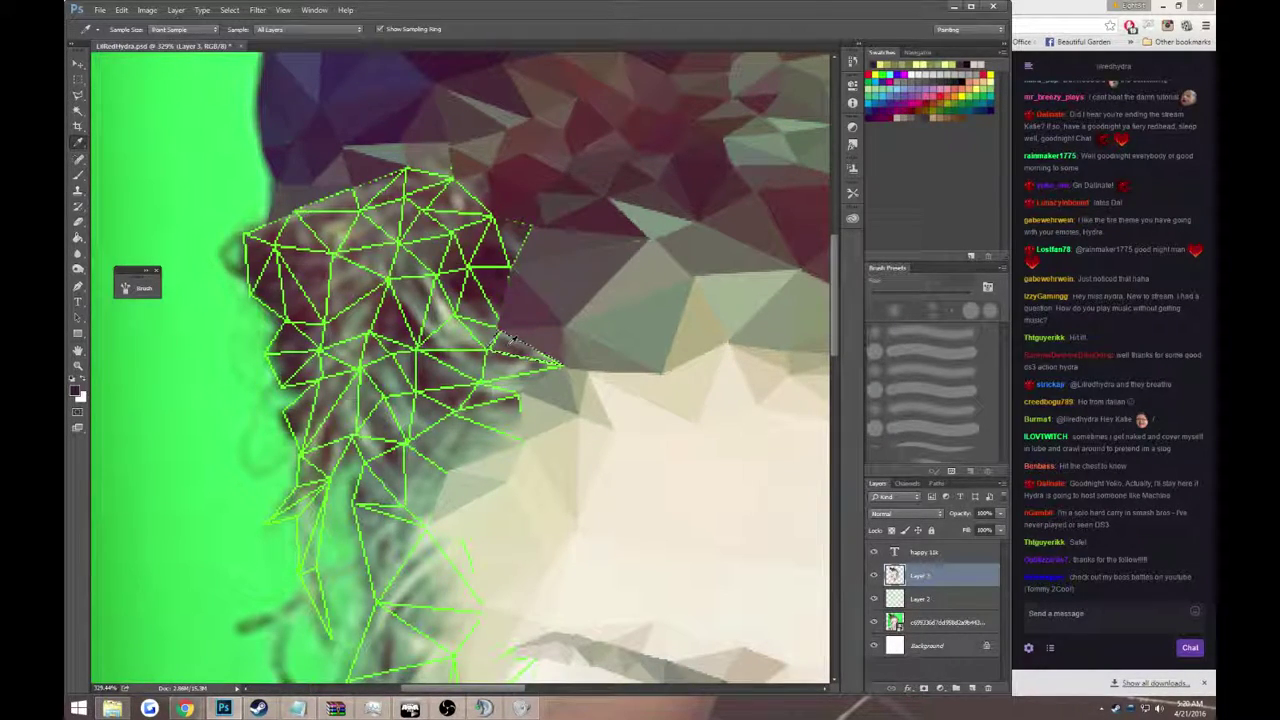
{"action": "key", "text": "g"}
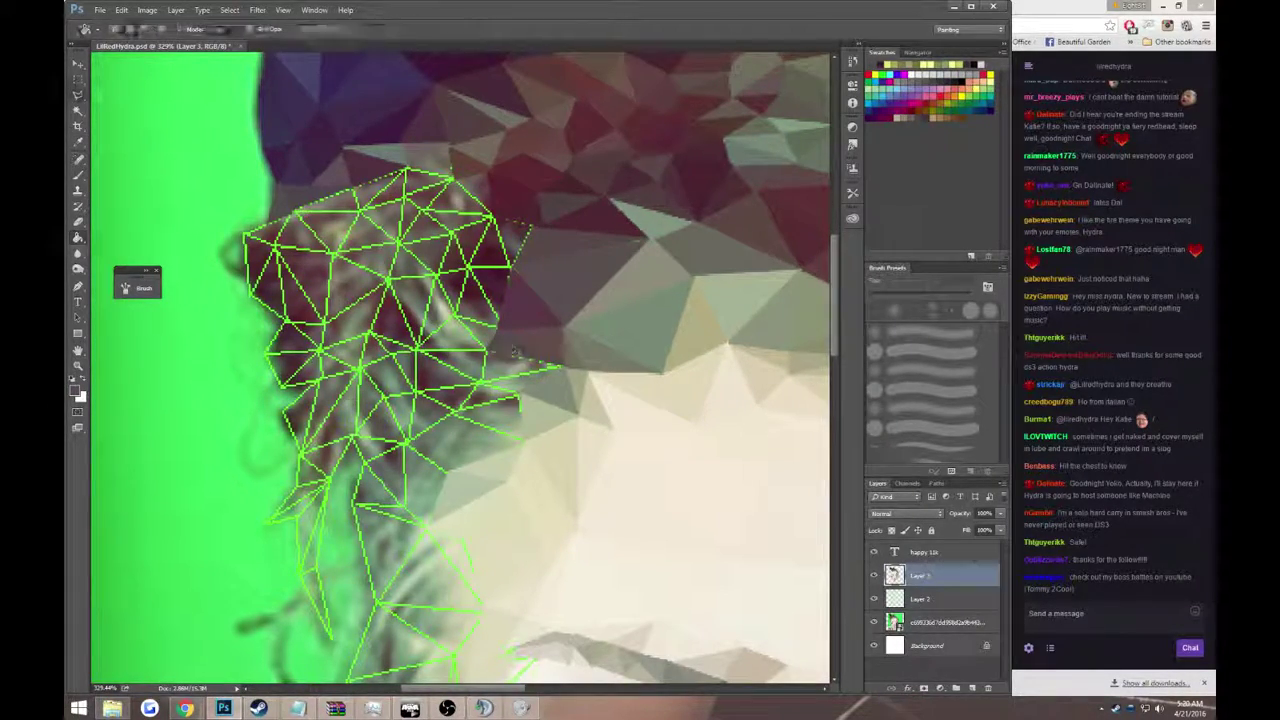
{"action": "key", "text": "l"}
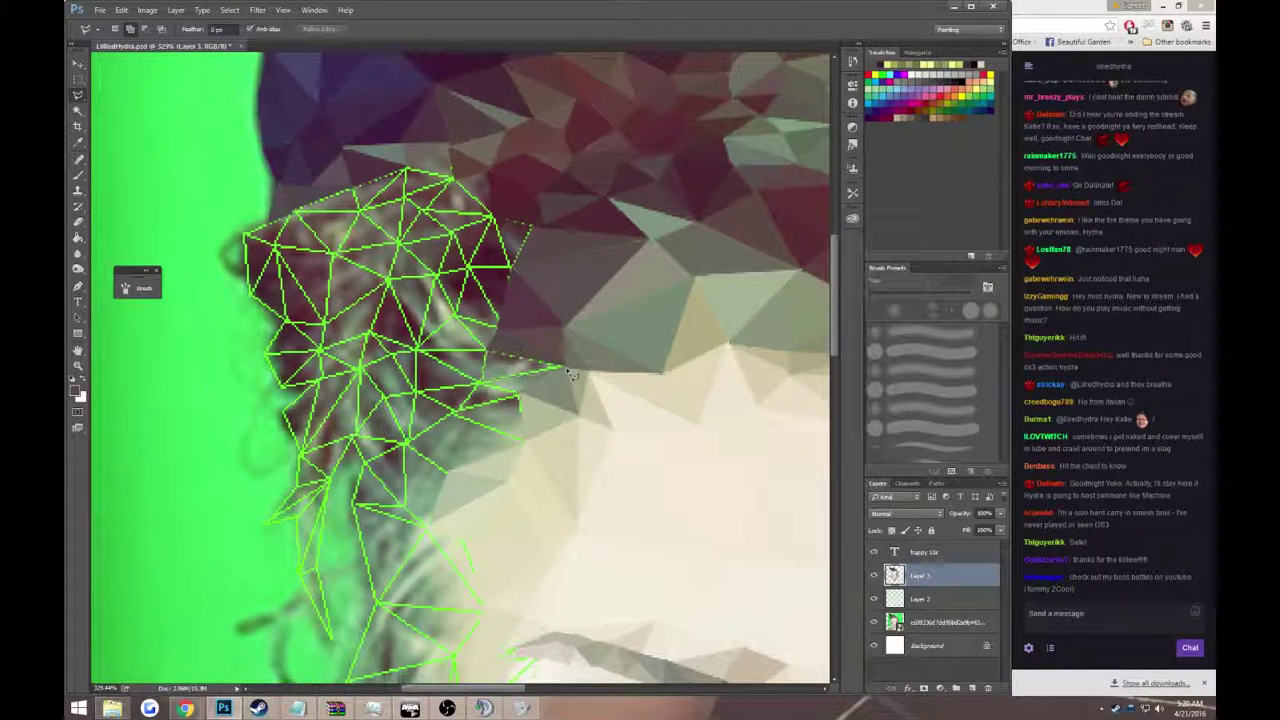
{"action": "double_click", "coordinate": [496, 364]}
{"action": "key", "text": "g"}
{"action": "left_click", "coordinate": [498, 366]}
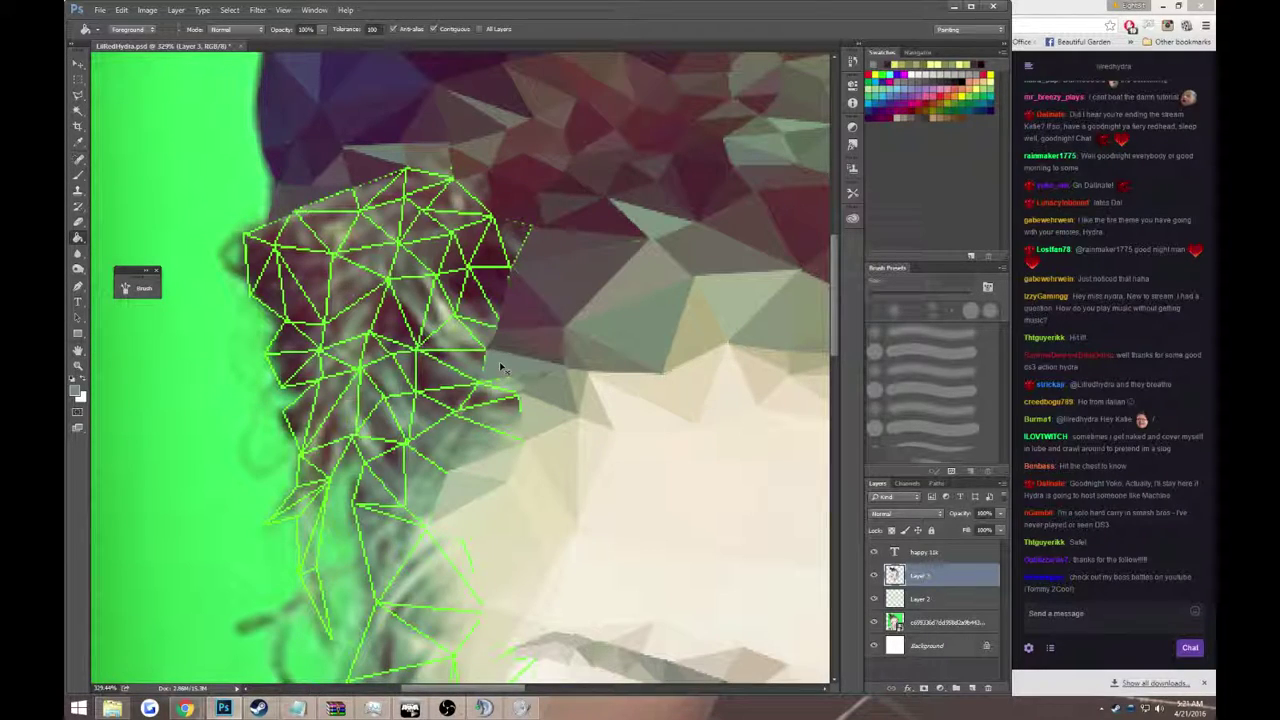
- Fill a small adjacent triangle at the hair edge
{"action": "key", "text": "l"}
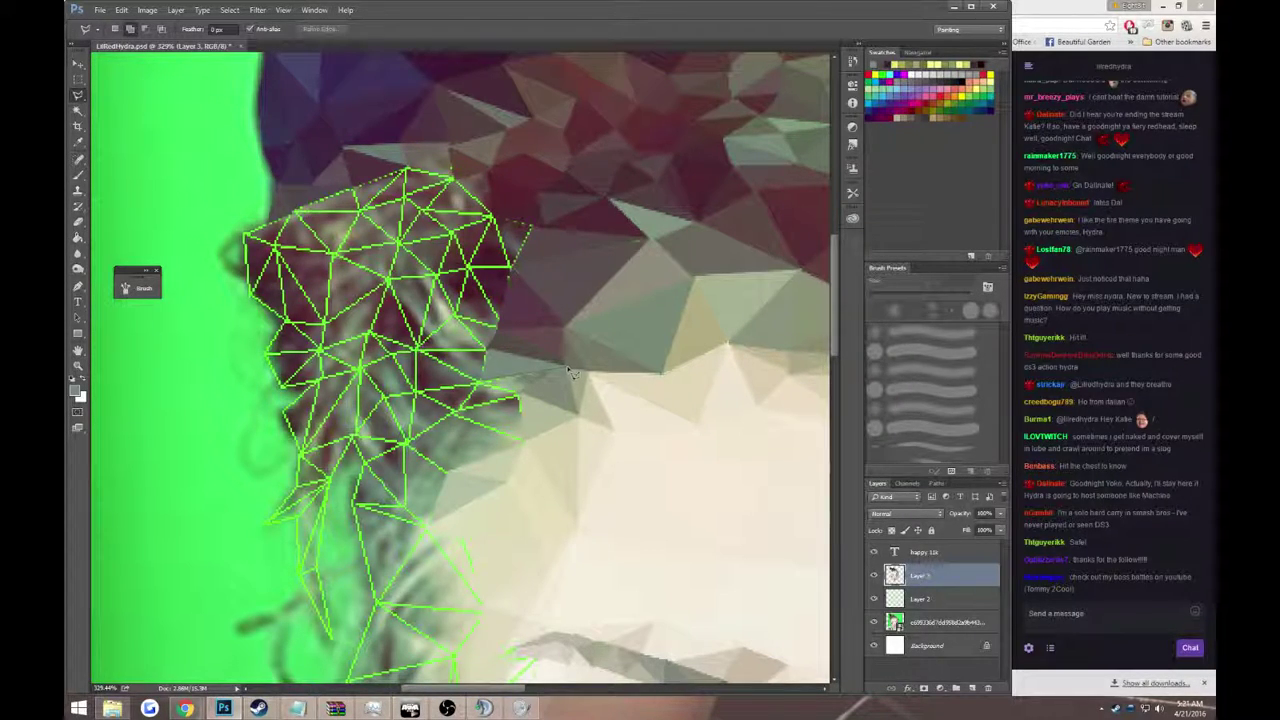
{"action": "double_click", "coordinate": [520, 394]}
{"action": "key", "text": "g"}
{"action": "left_click", "coordinate": [530, 380]}
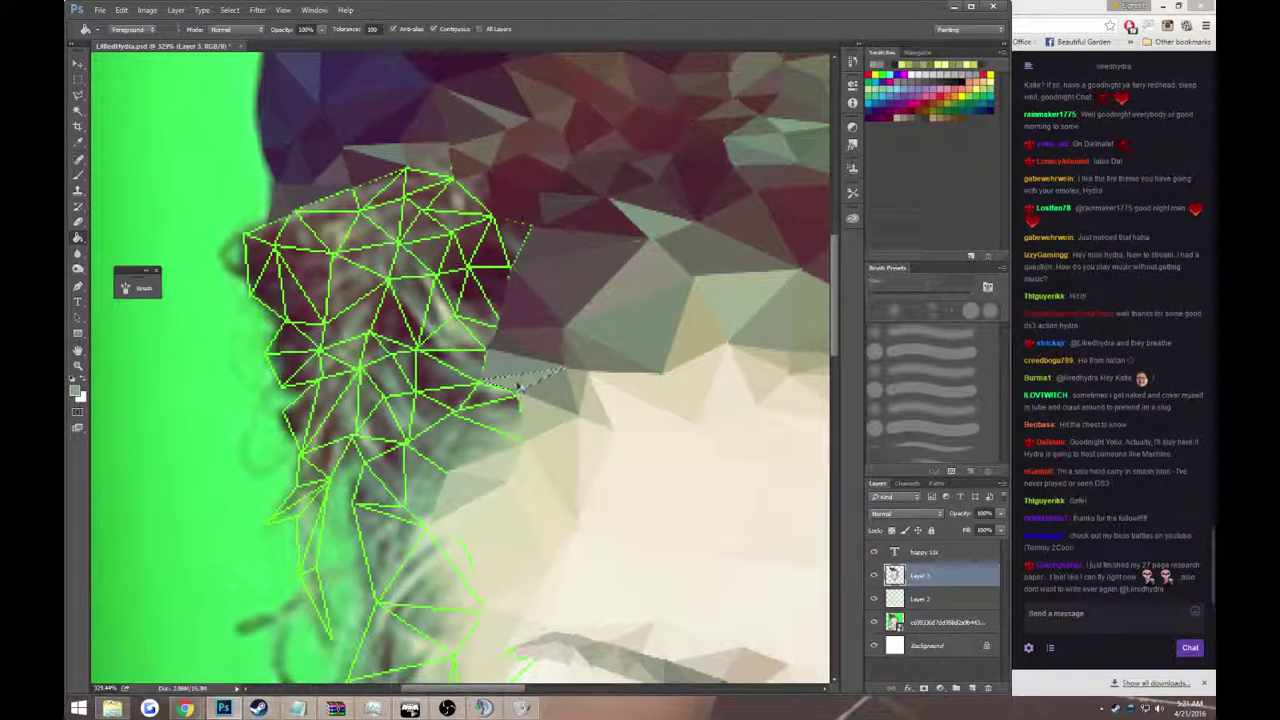
- Sample a neighbouring triangle's colour and outline a new triangle on the hairline
{"action": "key", "text": "l"}
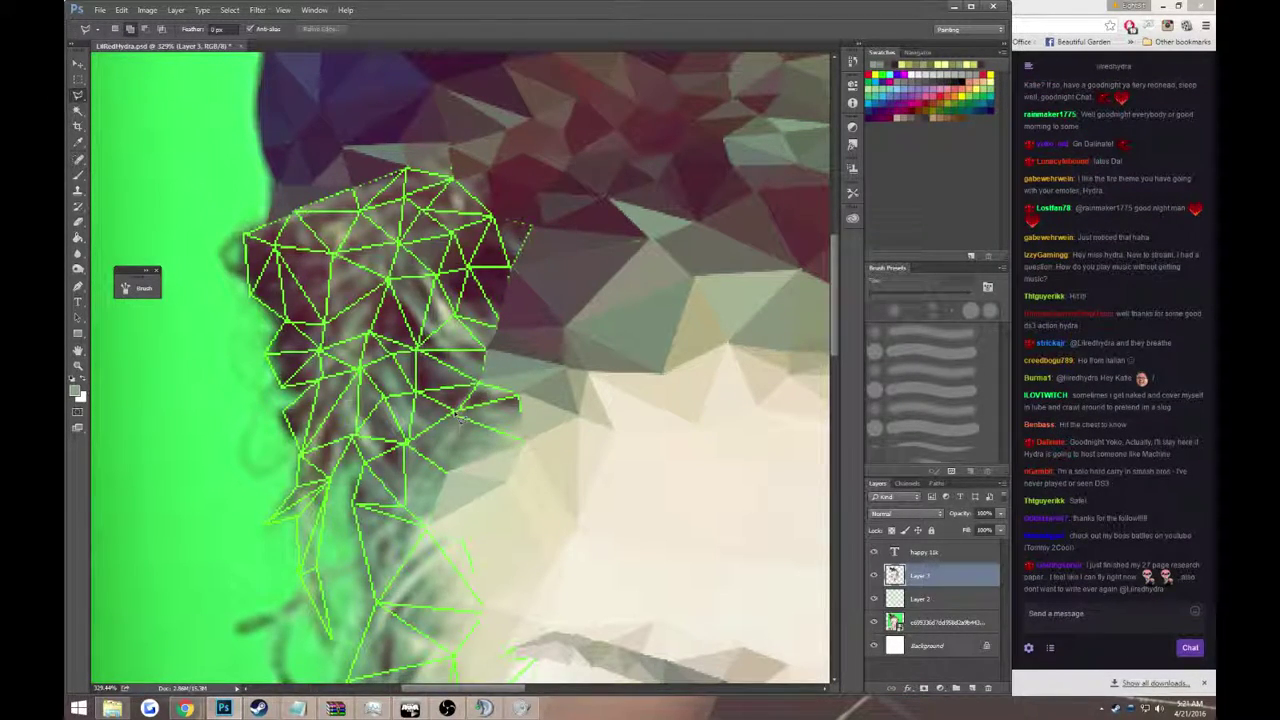
{"action": "key", "text": "i"}
{"action": "left_click", "coordinate": [476, 392]}
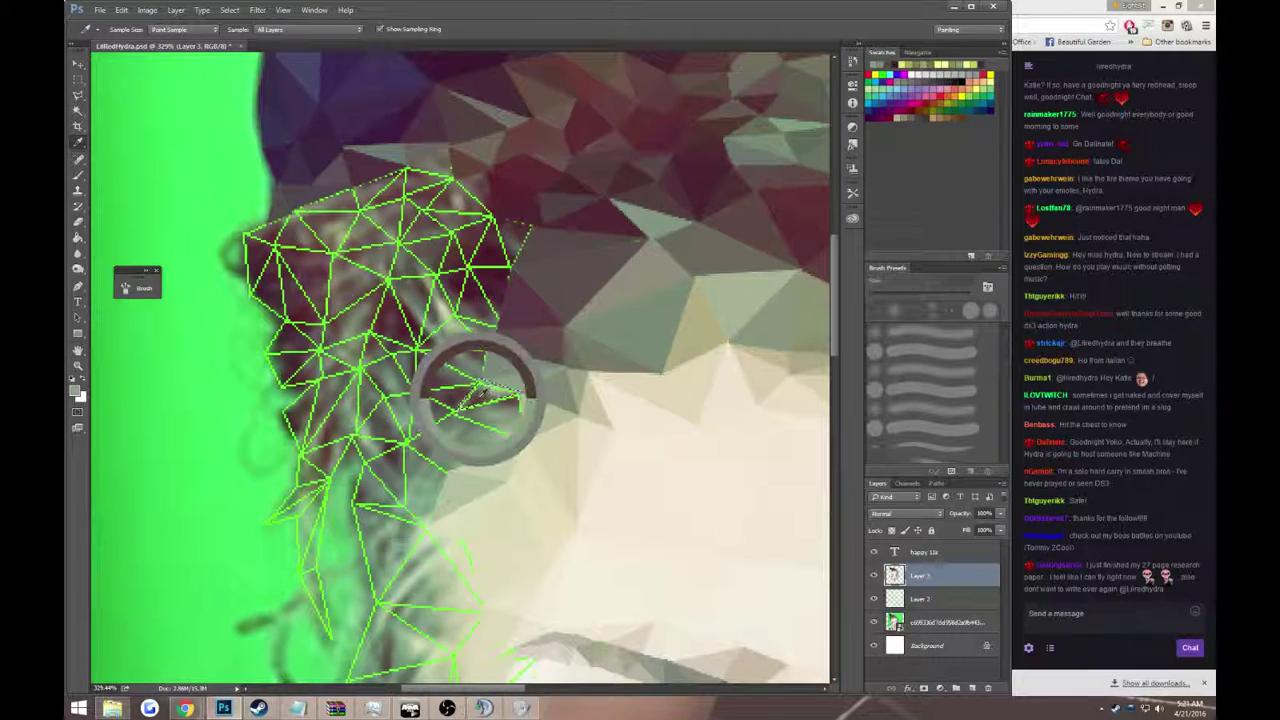
{"action": "key", "text": "g"}
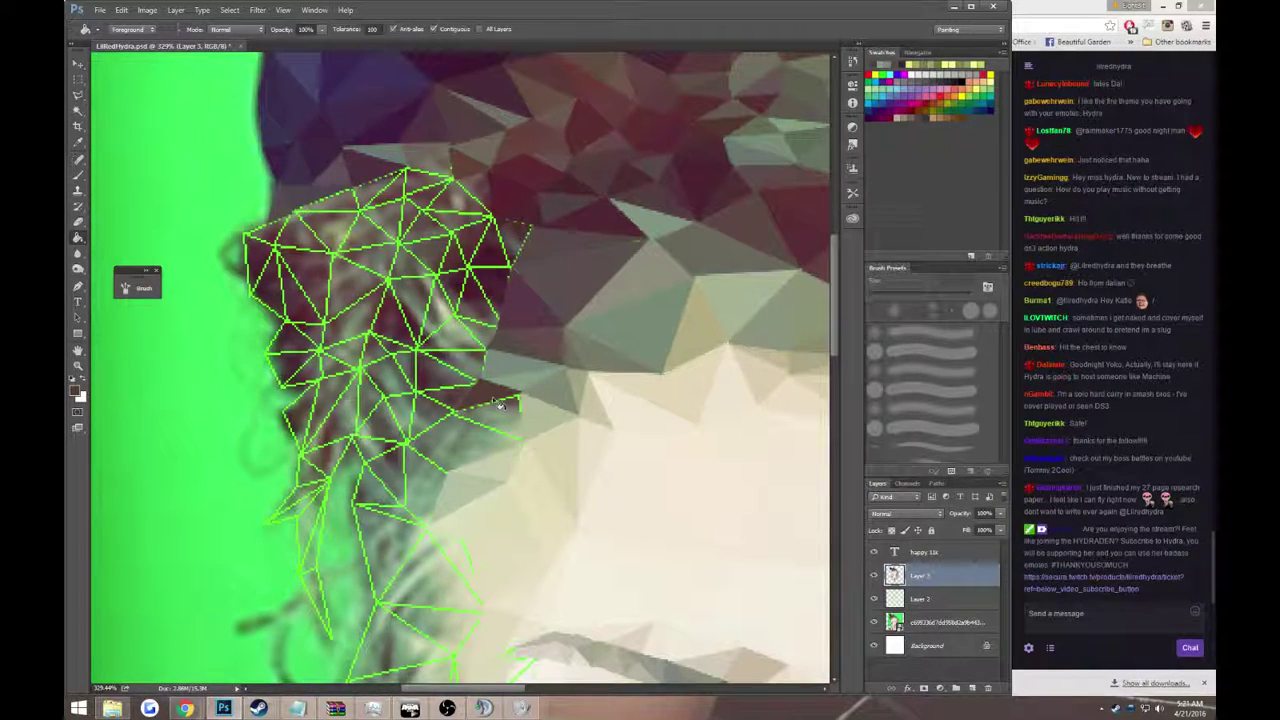
{"action": "key", "text": "l"}
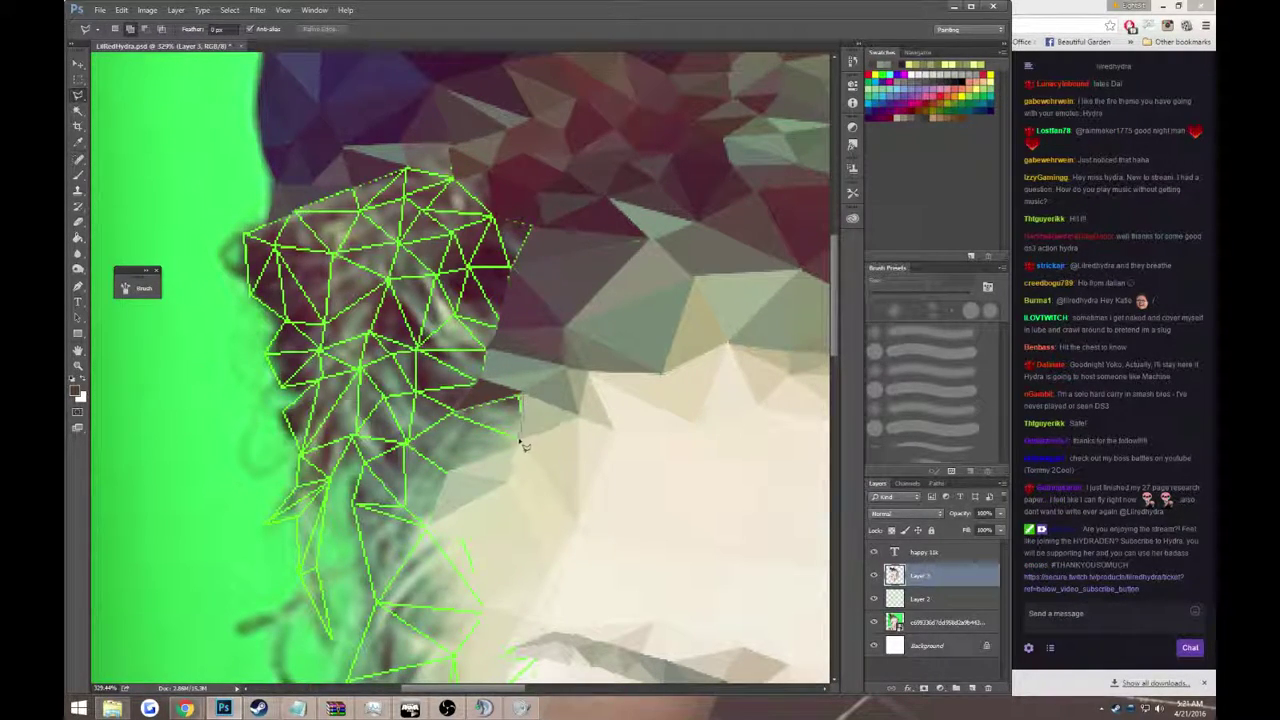
{"action": "left_click", "coordinate": [458, 410]}
{"action": "left_click", "coordinate": [520, 438]}
{"action": "double_click", "coordinate": [504, 404]}
{"action": "key", "text": "g"}
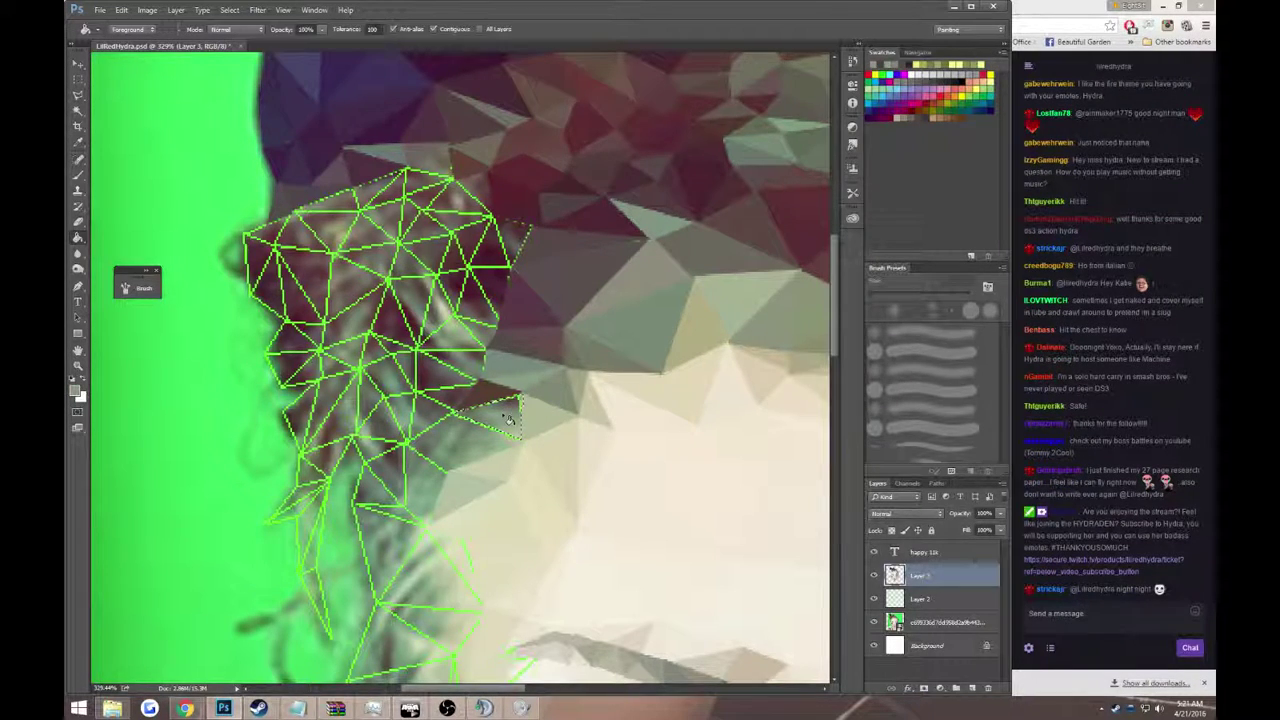
{"action": "scroll", "coordinate": [500, 410], "scroll_direction": "down", "scroll_amount": 2}
{"action": "scroll", "coordinate": [480, 380], "scroll_direction": "down", "scroll_amount": 2}
- Fill a small triangle with a sampled grey-green and deselect
{"action": "key", "text": "l"}
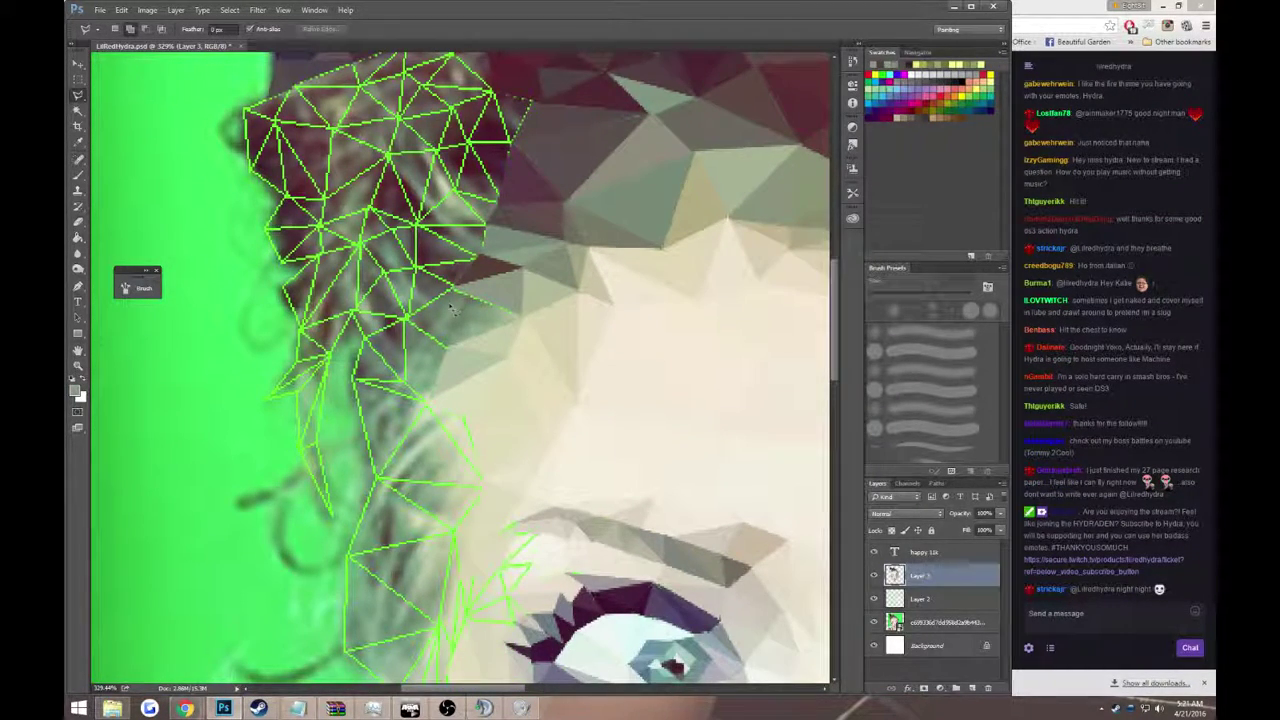
{"action": "left_click", "coordinate": [458, 292]}
{"action": "left_click", "coordinate": [448, 345]}
{"action": "left_click", "coordinate": [524, 318]}
{"action": "left_click", "coordinate": [458, 294]}
{"action": "key", "text": "g"}
{"action": "left_click", "coordinate": [480, 315]}
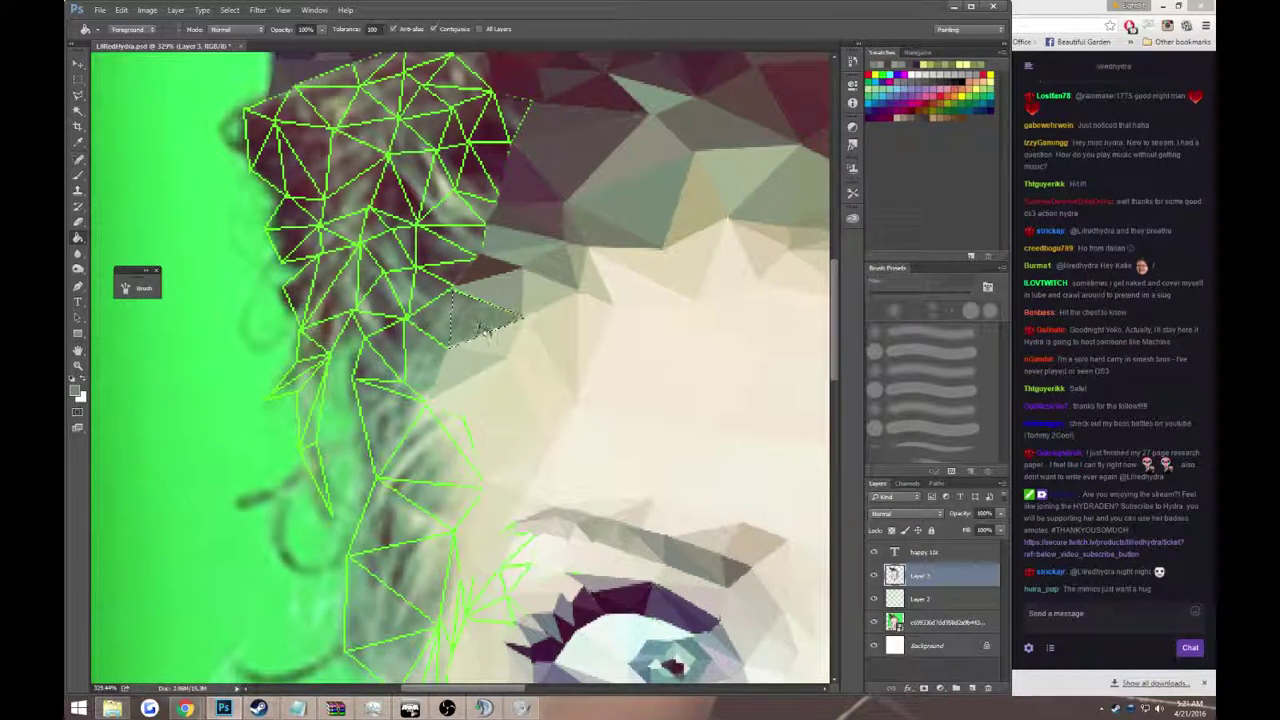
{"action": "key", "text": "ctrl+d"}
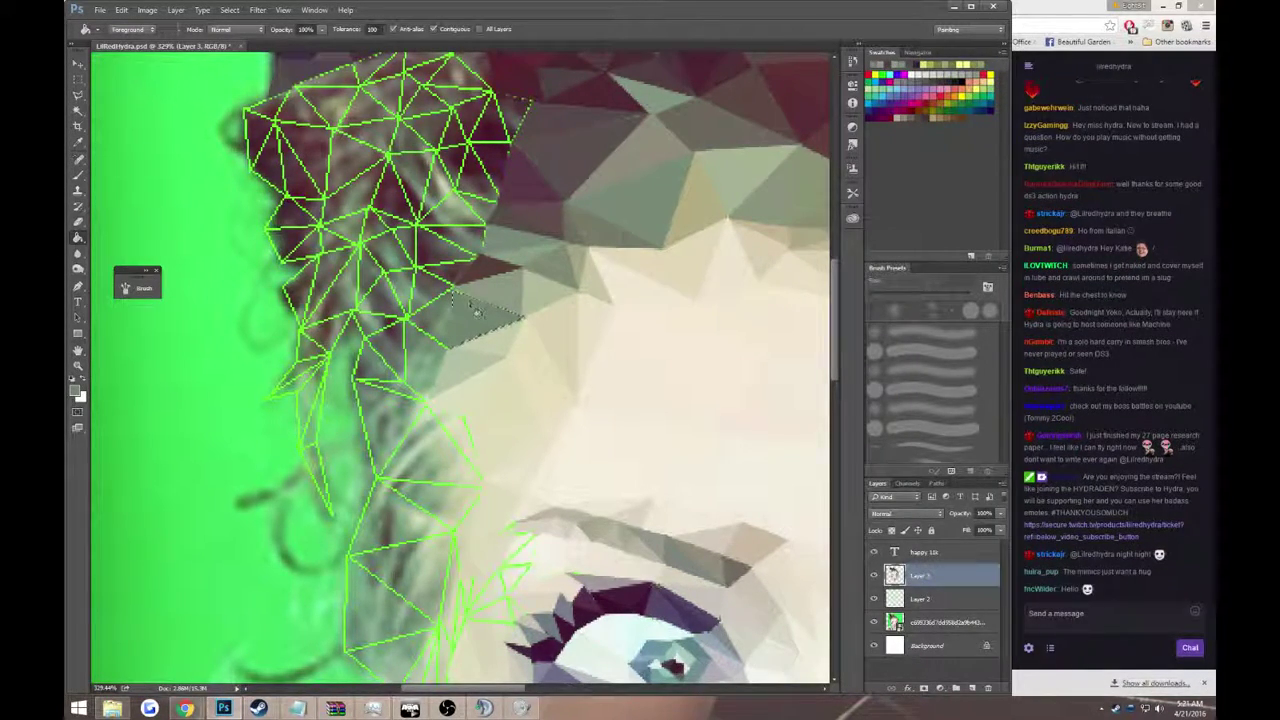
- Fill the next triangle above it with grey and deselect
{"action": "scroll", "coordinate": [430, 290], "scroll_direction": "down", "scroll_amount": 2}
{"action": "key", "text": "l"}
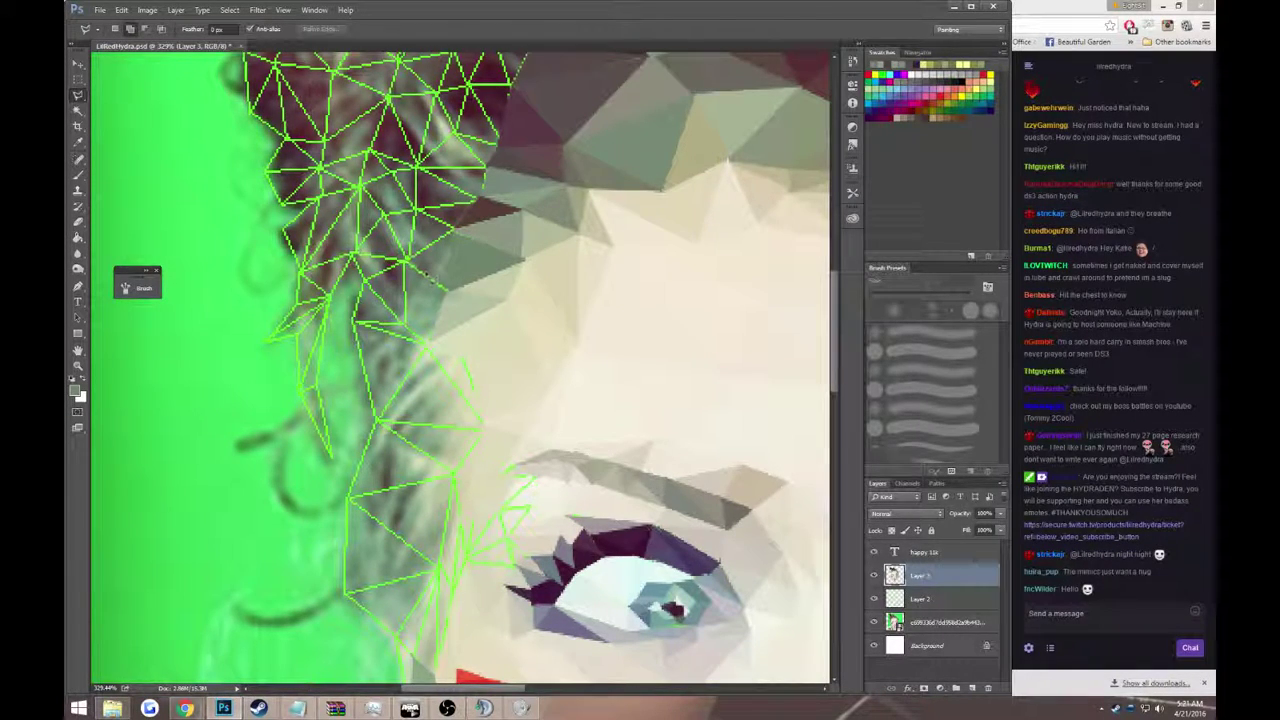
{"action": "left_click", "coordinate": [452, 228]}
{"action": "left_click", "coordinate": [452, 290]}
{"action": "left_click", "coordinate": [405, 258]}
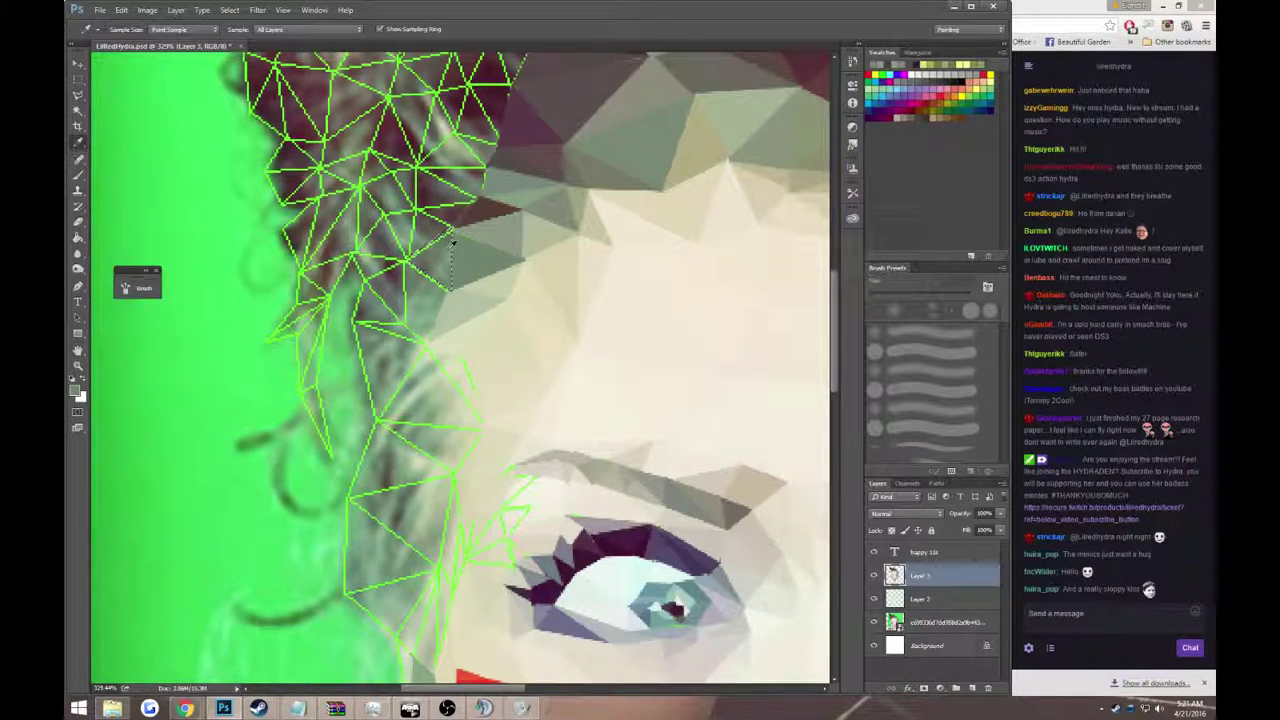
{"action": "left_click", "coordinate": [452, 228]}
{"action": "key", "text": "g"}
{"action": "left_click", "coordinate": [440, 252]}
{"action": "key", "text": "ctrl+d"}
- Fill one more hairline triangle with the sampled grey and deselect
{"action": "key", "text": "l"}
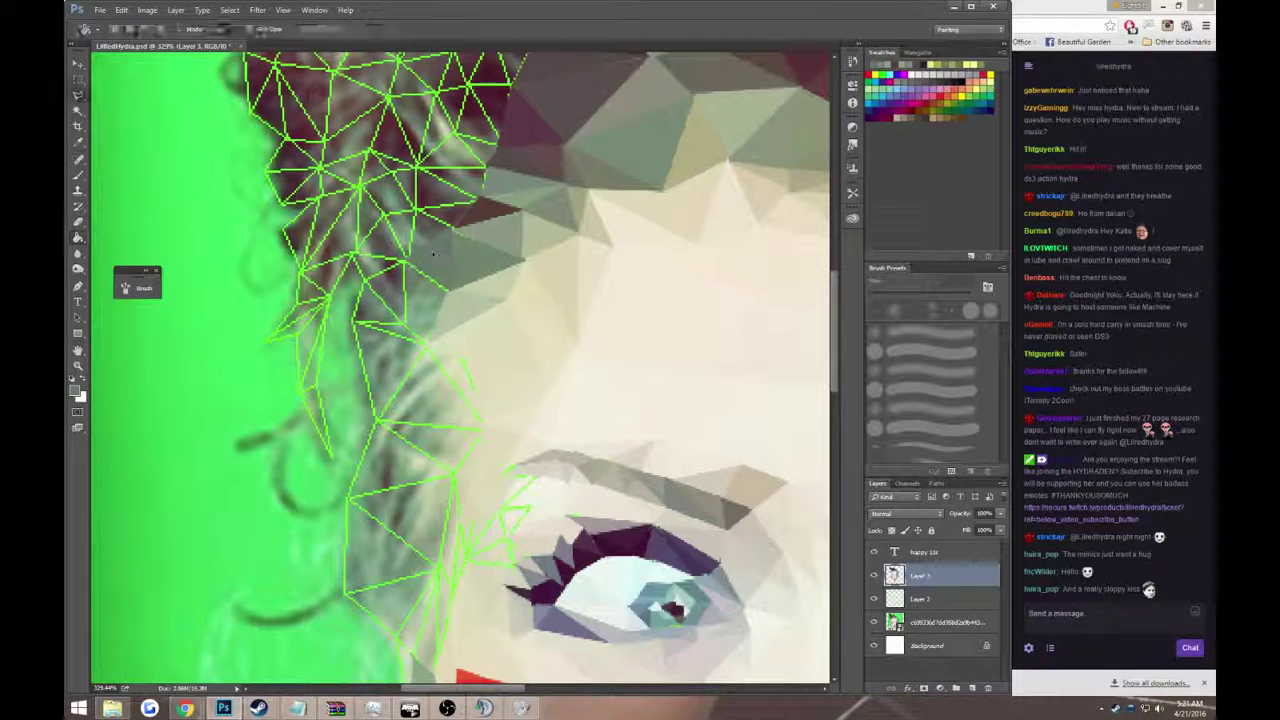
{"action": "left_click", "coordinate": [405, 260]}
{"action": "left_click", "coordinate": [430, 340]}
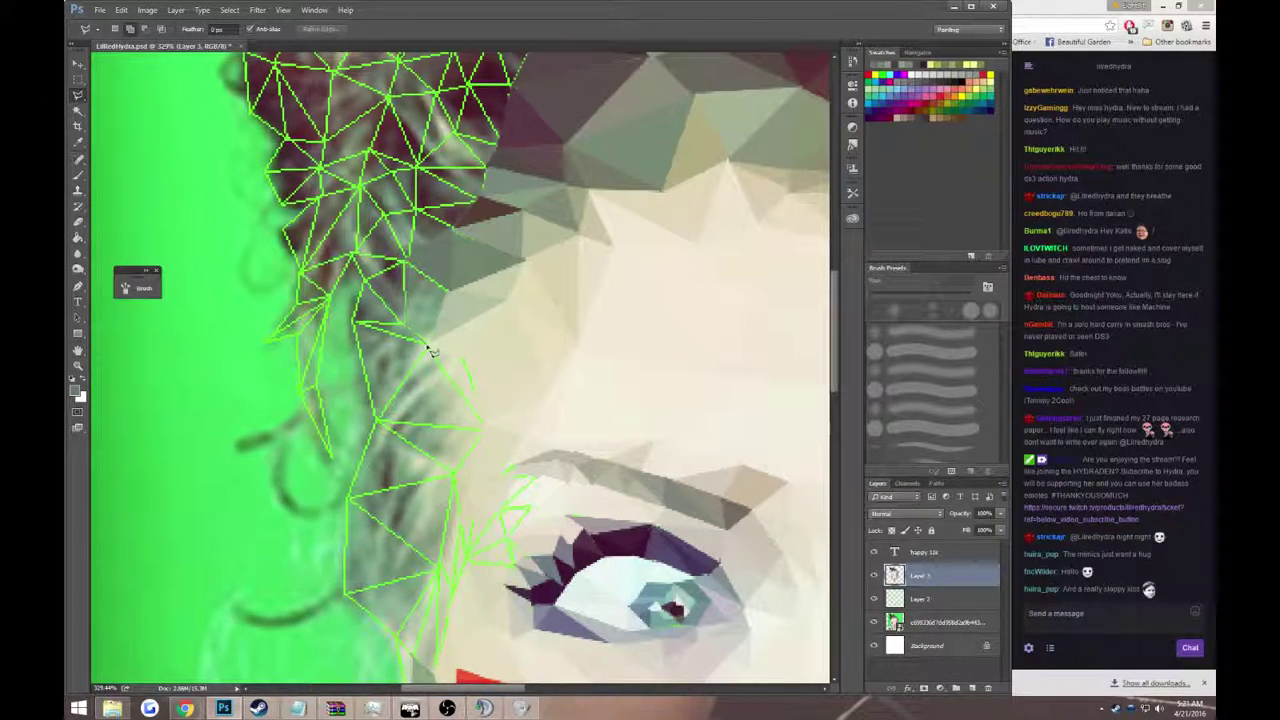
{"action": "left_click", "coordinate": [405, 260]}
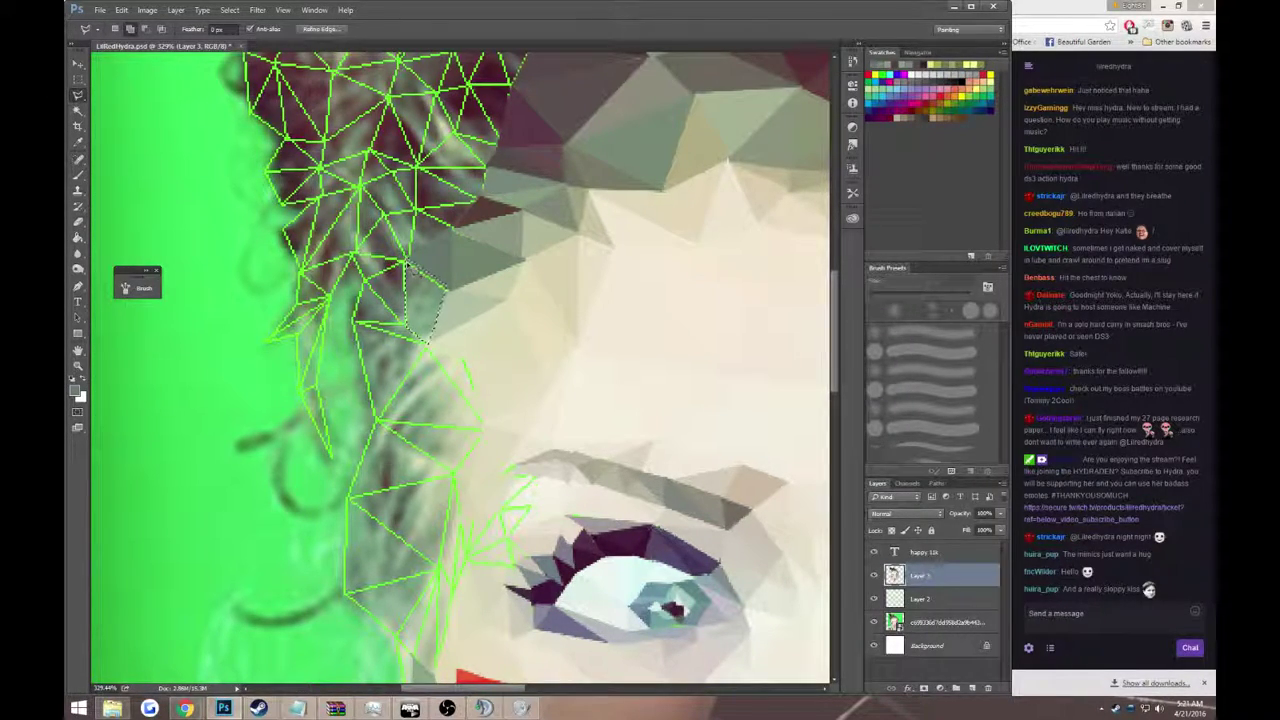
{"action": "key", "text": "g"}
{"action": "left_click", "coordinate": [420, 290]}
{"action": "key", "text": "ctrl+d"}
- Fill a lower hairline triangle with a sampled grey and deselect
{"action": "scroll", "coordinate": [420, 287], "scroll_direction": "down", "scroll_amount": 3}
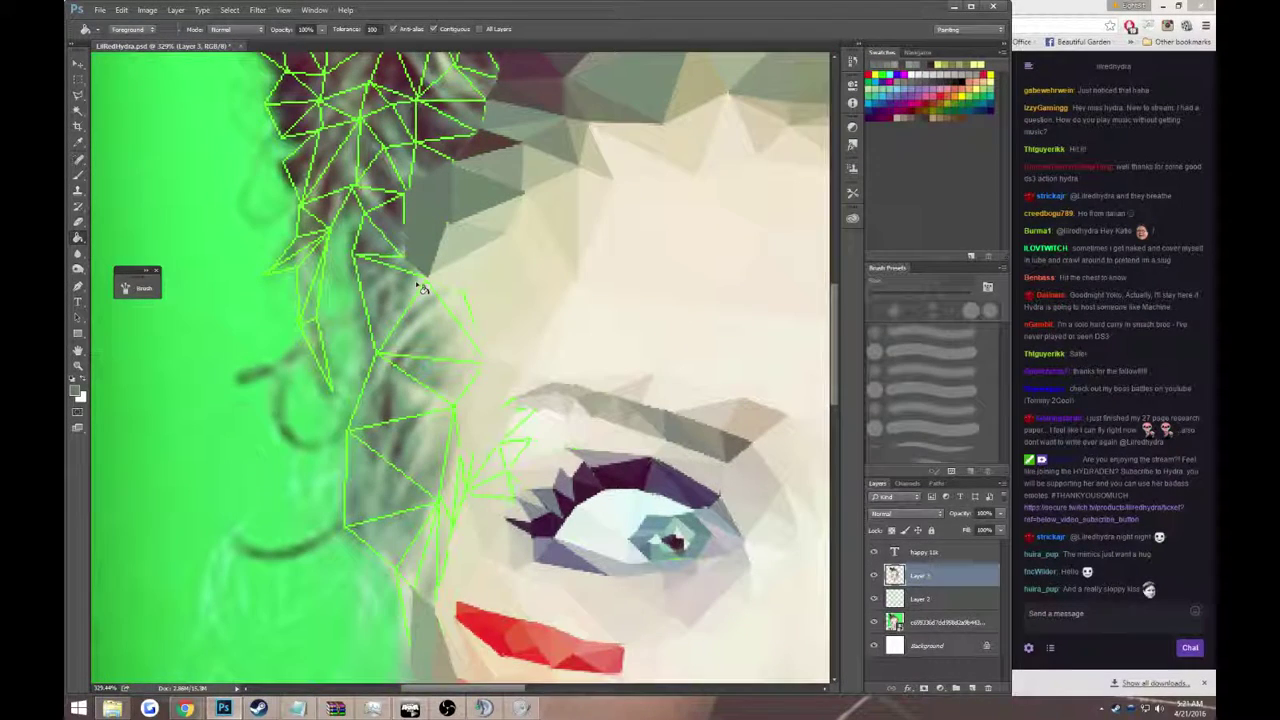
{"action": "key", "text": "l"}
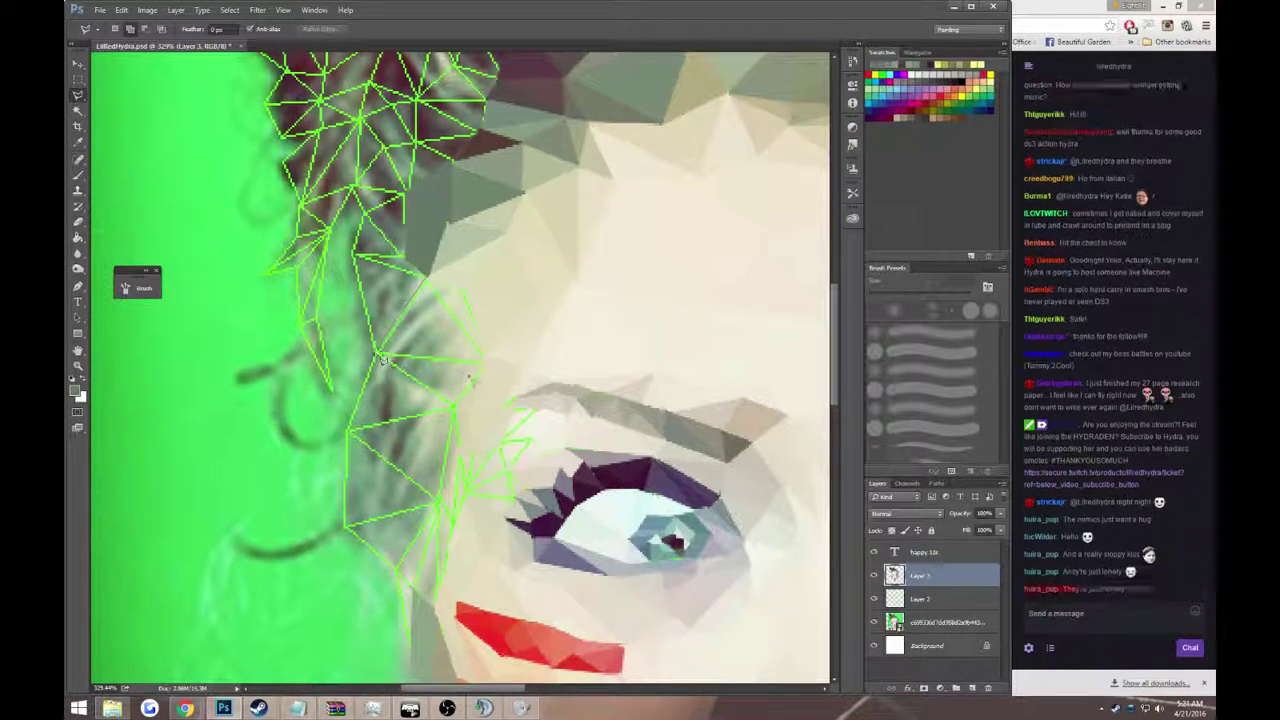
{"action": "left_click", "coordinate": [382, 354]}
{"action": "left_click", "coordinate": [484, 362]}
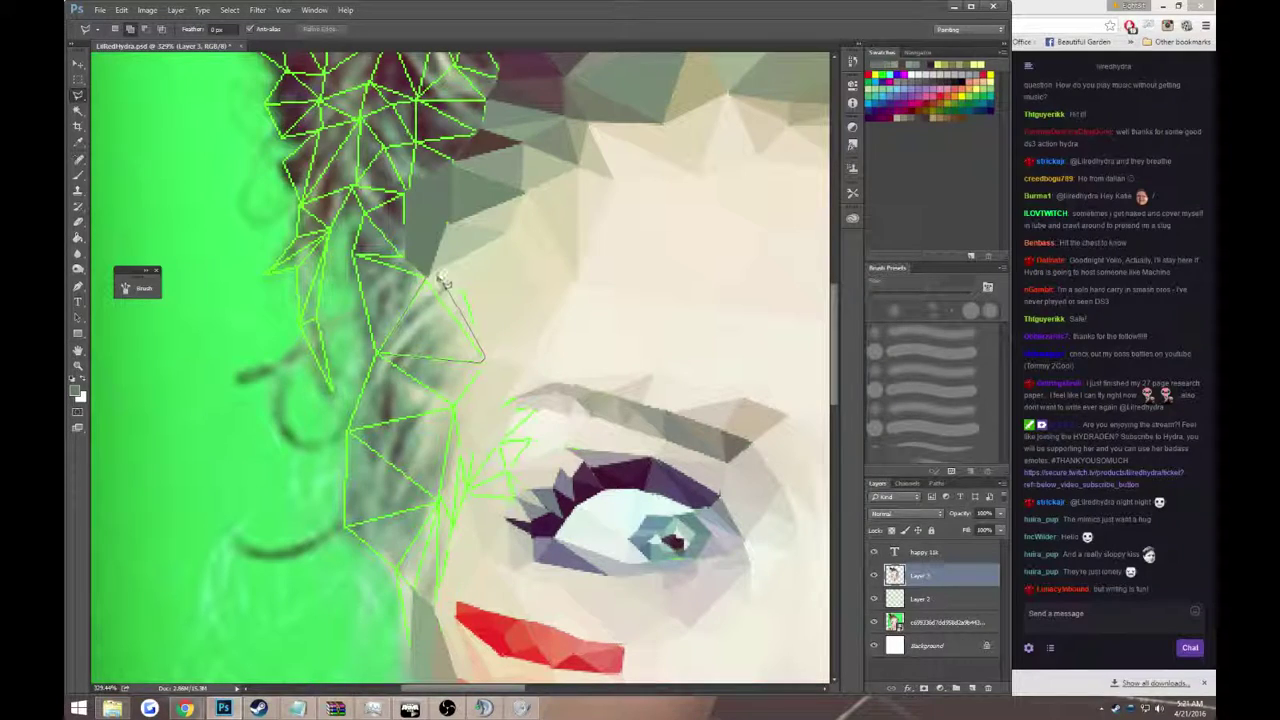
{"action": "left_click", "coordinate": [425, 280]}
{"action": "key", "text": "i"}
{"action": "left_click", "coordinate": [436, 318]}
{"action": "key", "text": "alt+BackSpace"}
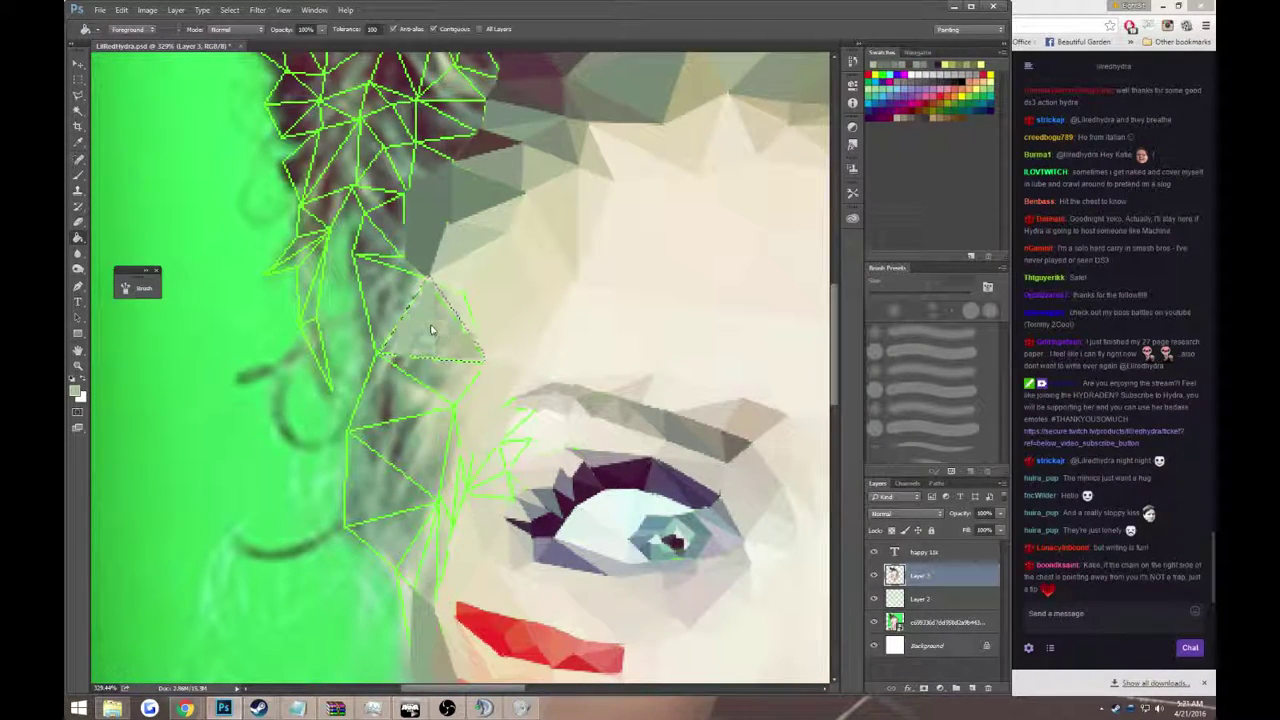
{"action": "key", "text": "ctrl+d"}
{"action": "key", "text": "l"}
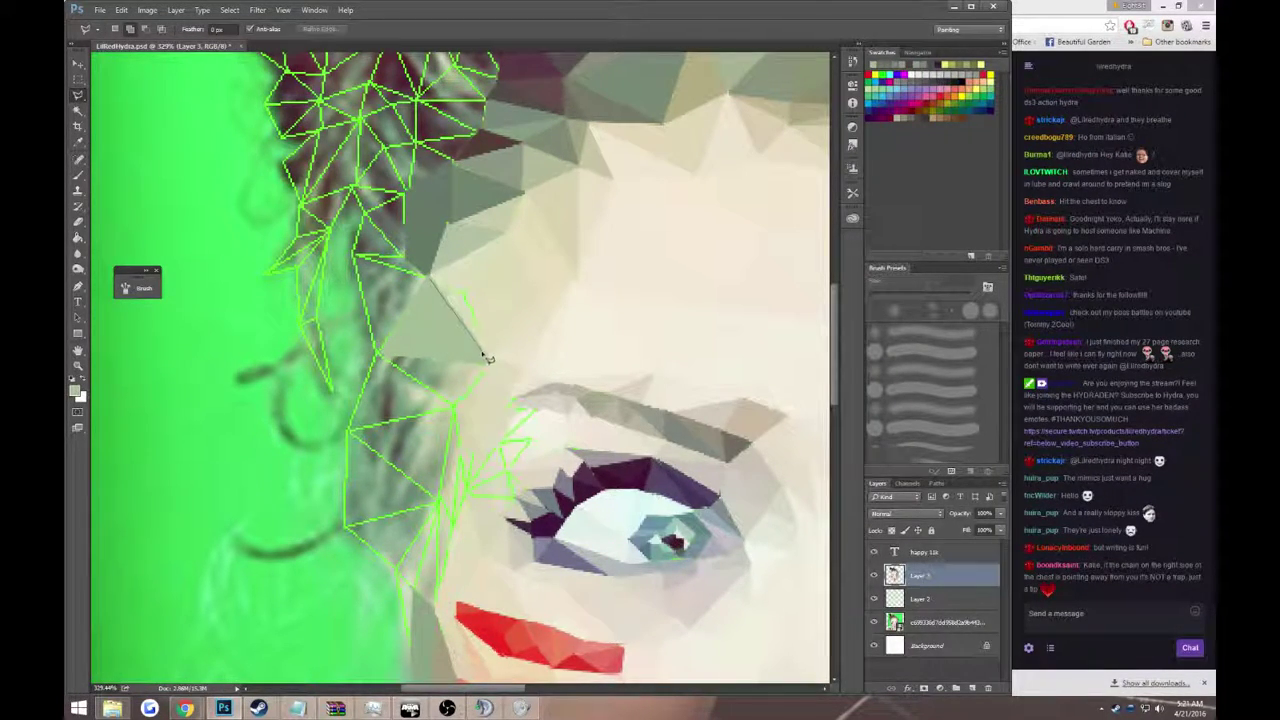
- Fill the next triangle on the hairline with the sampled colour
{"action": "left_click", "coordinate": [462, 287]}
{"action": "left_click", "coordinate": [430, 283]}
{"action": "key", "text": "i"}
{"action": "key", "text": "g"}
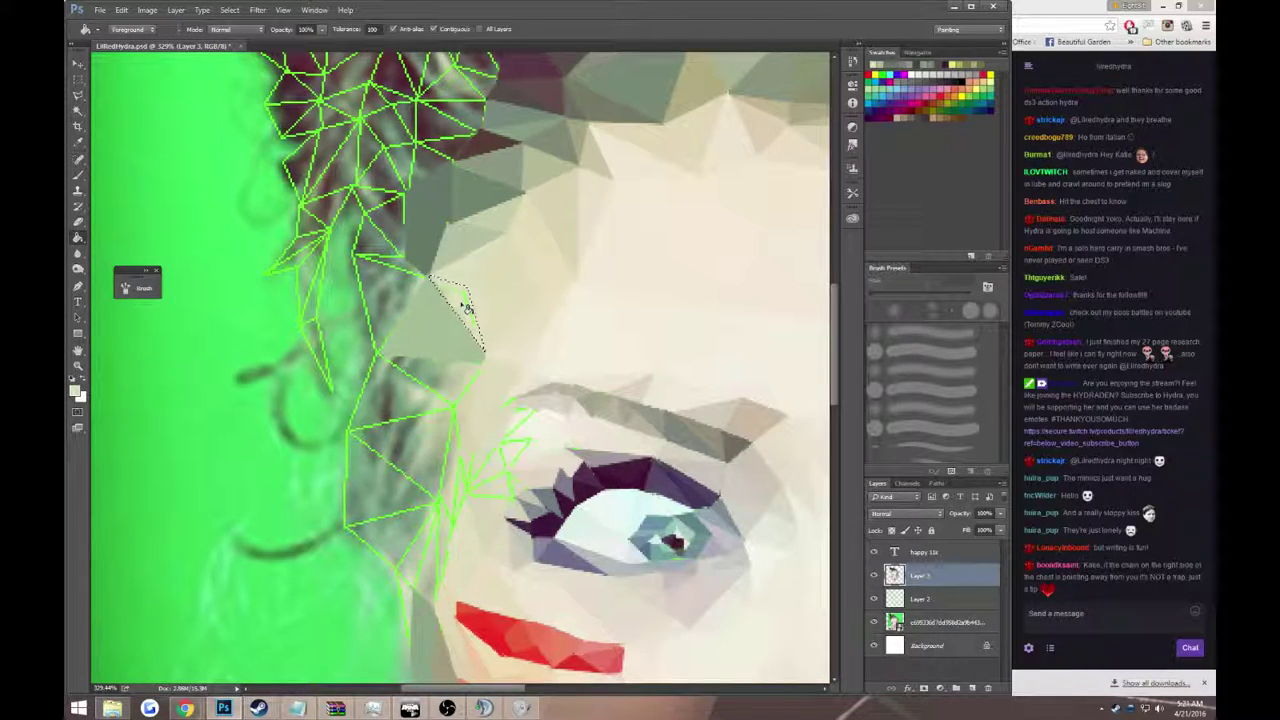
{"action": "left_click", "coordinate": [462, 306]}
{"action": "key", "text": "ctrl+d"}
- Sample a colour and fill another hair triangle, then deselect
{"action": "scroll", "coordinate": [459, 303], "scroll_direction": "up", "scroll_amount": 3}
{"action": "key", "text": "l"}
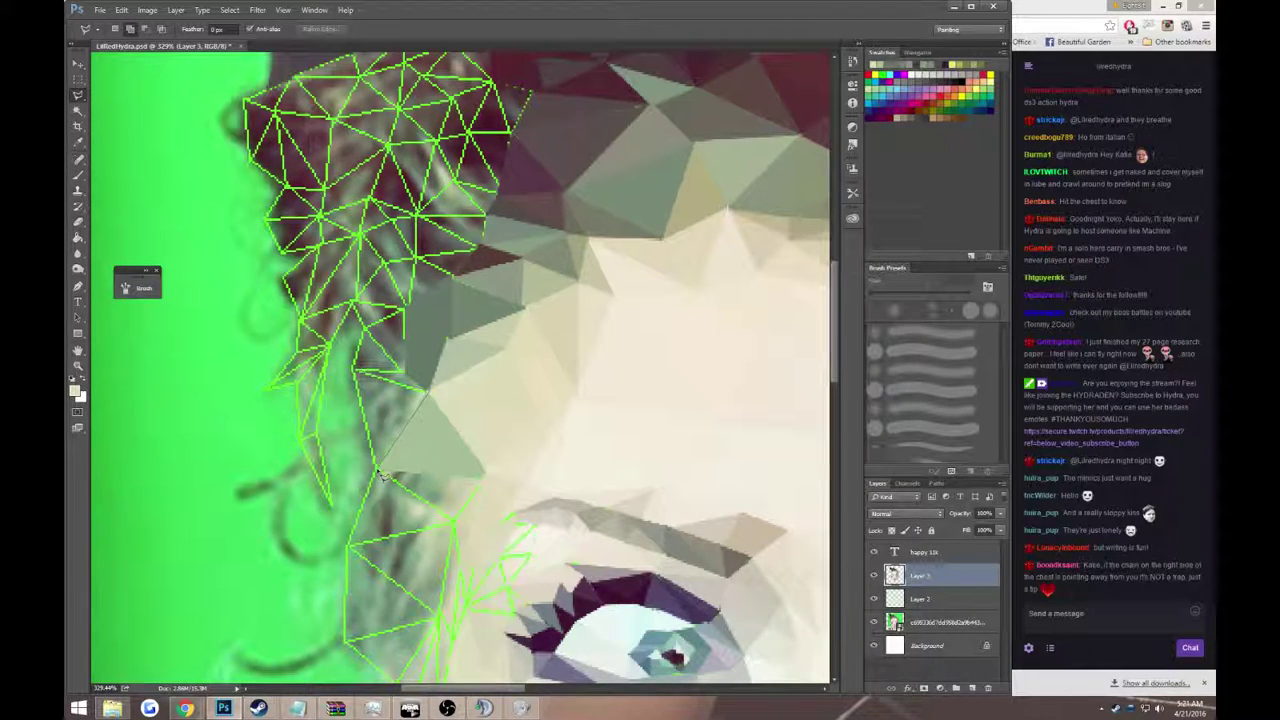
{"action": "key", "text": "i"}
{"action": "left_click", "coordinate": [376, 400]}
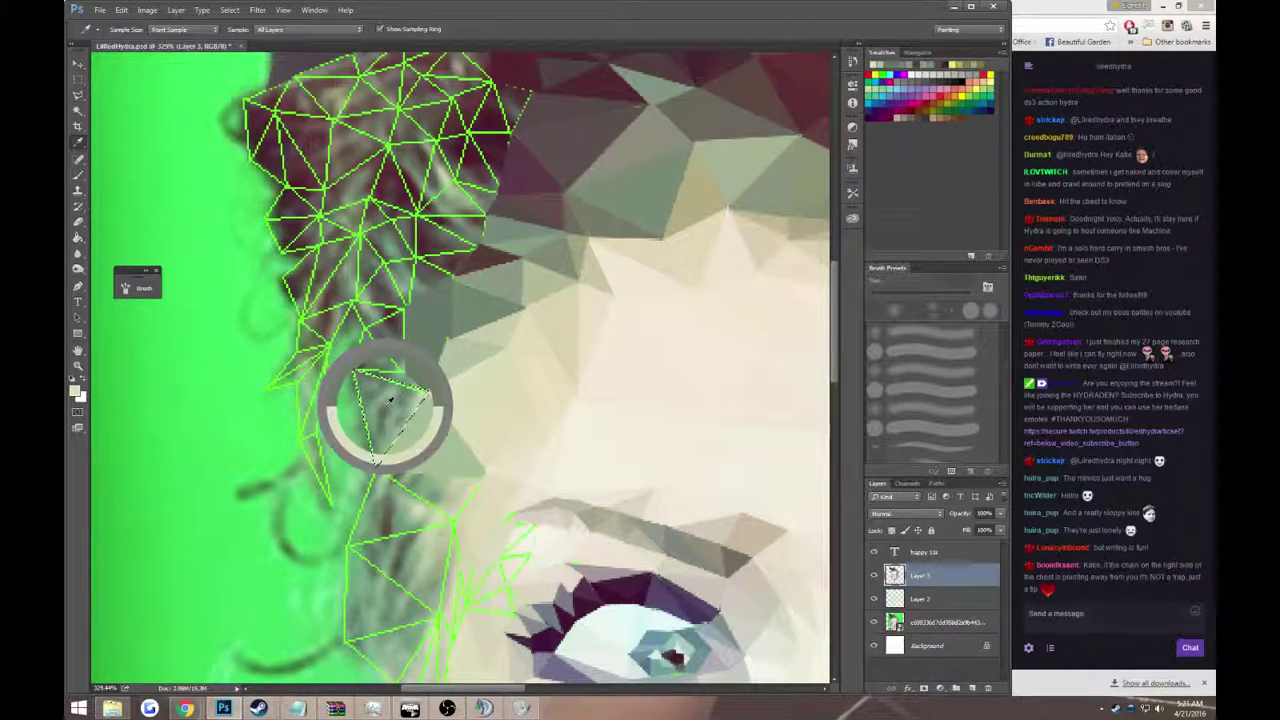
{"action": "key", "text": "g"}
{"action": "left_click", "coordinate": [395, 408]}
{"action": "key", "text": "ctrl+d"}
{"action": "scroll", "coordinate": [396, 409], "scroll_direction": "up", "scroll_amount": 2}
{"action": "key", "text": "l"}
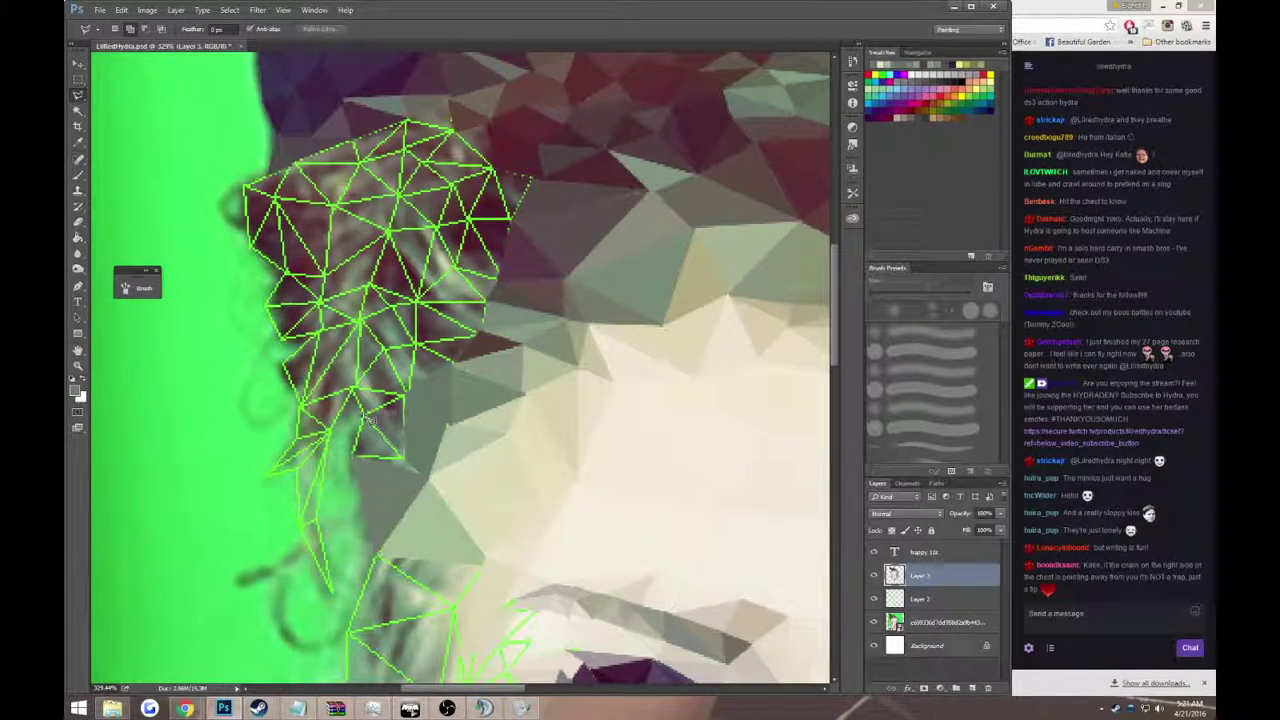
- Reply in the Twitch chat with 'dont host me' and 'its almost done'
{"action": "left_click", "coordinate": [1100, 613]}
{"action": "type", "text": "dont"}
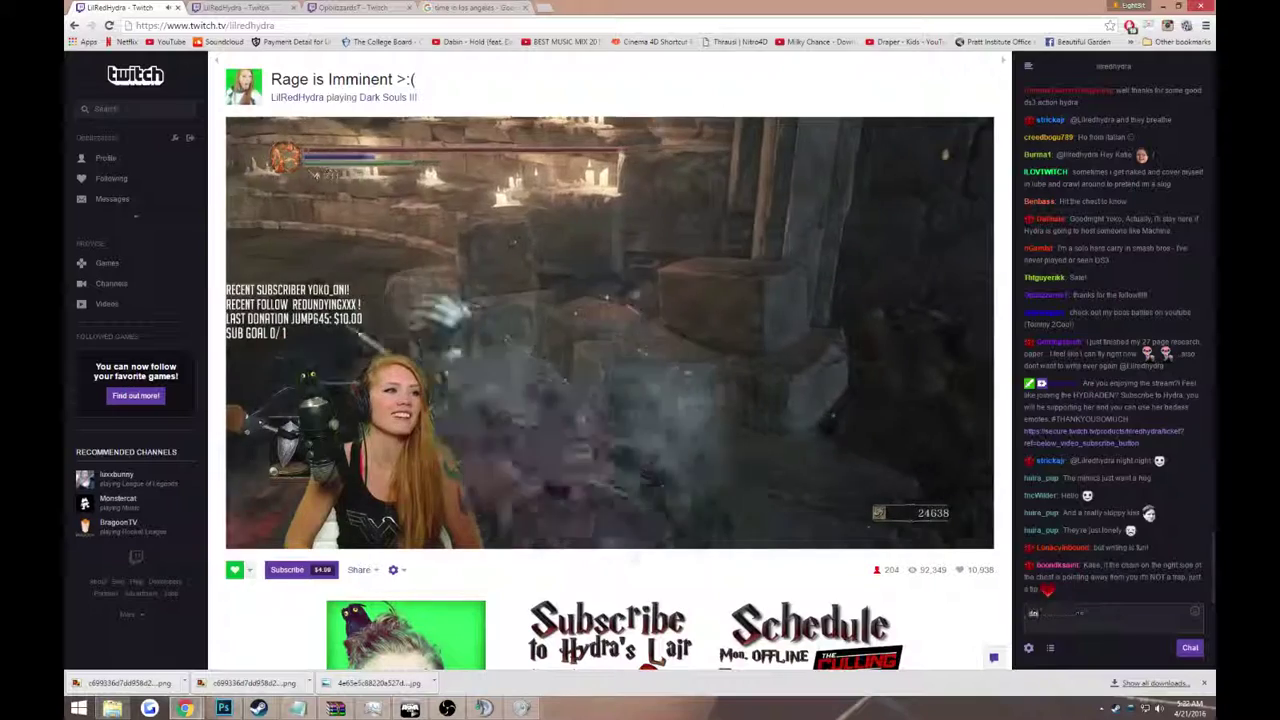
{"action": "type", "text": " host me"}
{"action": "key", "text": "Return"}
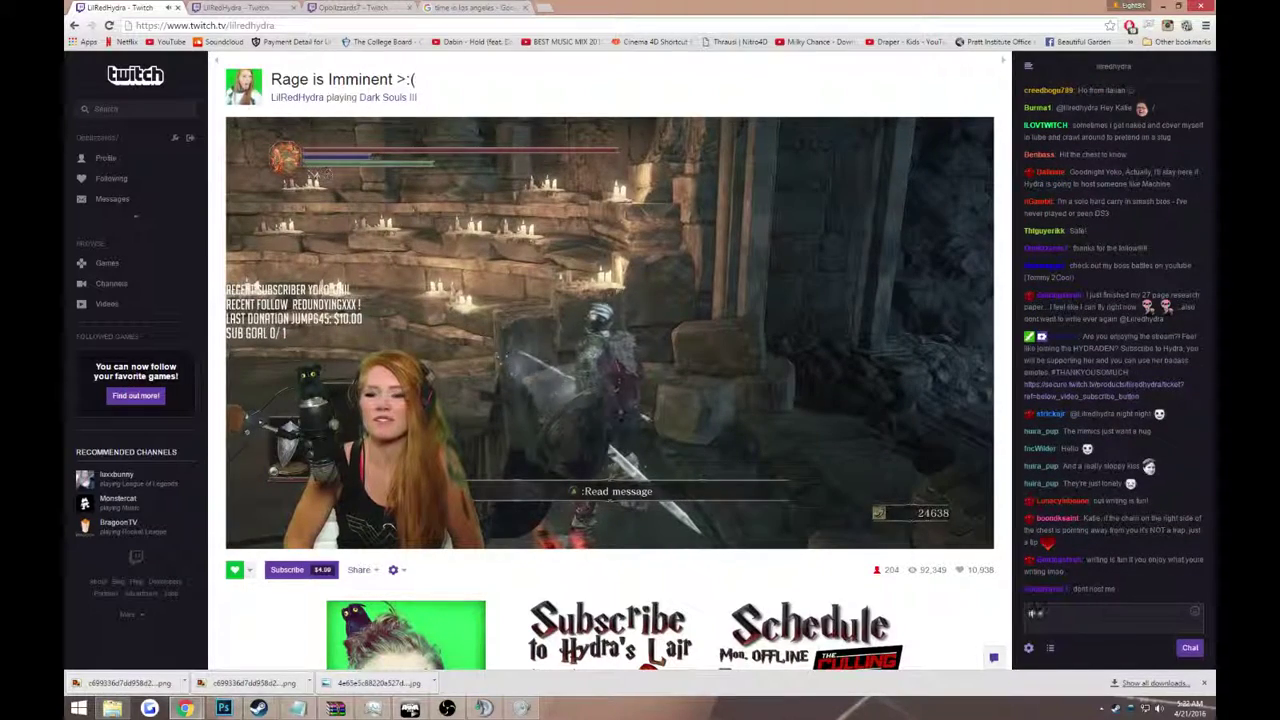
{"action": "type", "text": "its almost done"}
{"action": "key", "text": "Return"}
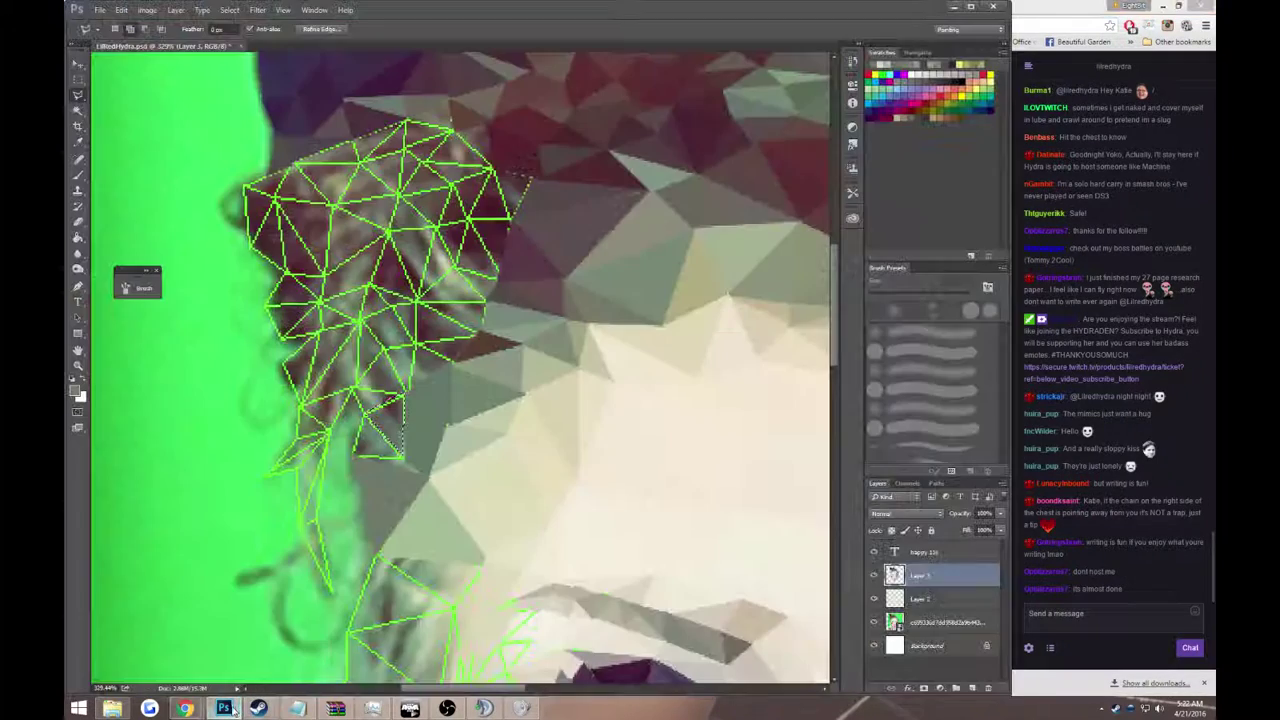
- Return to the portrait in Photoshop and zoom out to see the whole image with its 'happy 11k' caption
{"action": "left_click", "coordinate": [224, 708]}
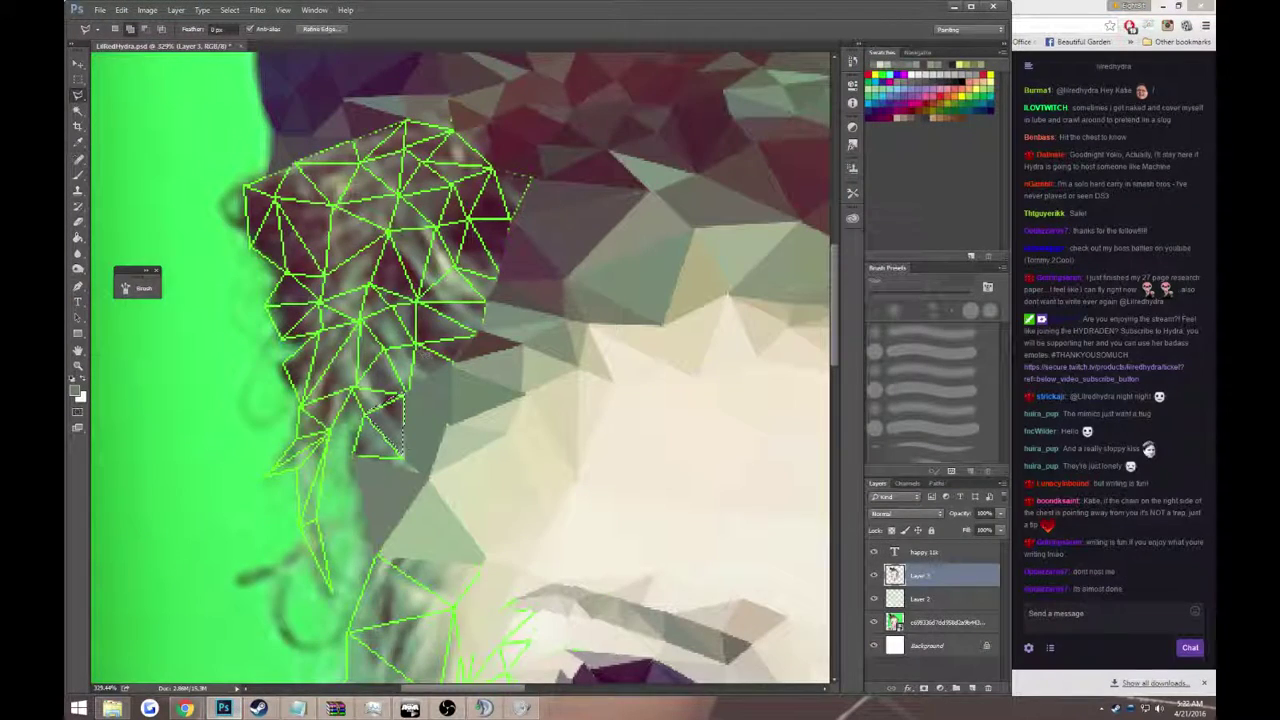
{"action": "scroll", "coordinate": [422, 374], "scroll_direction": "up", "scroll_amount": 2}
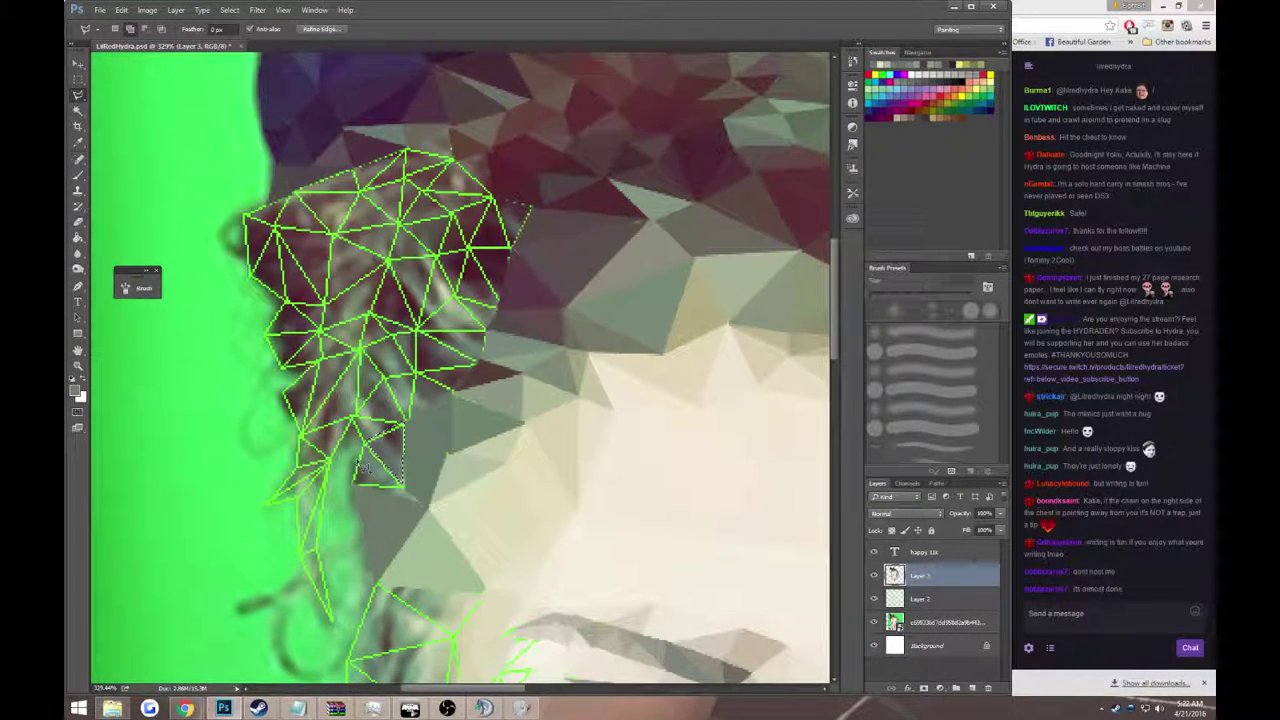
{"action": "key", "text": "i"}
{"action": "key", "text": "g"}
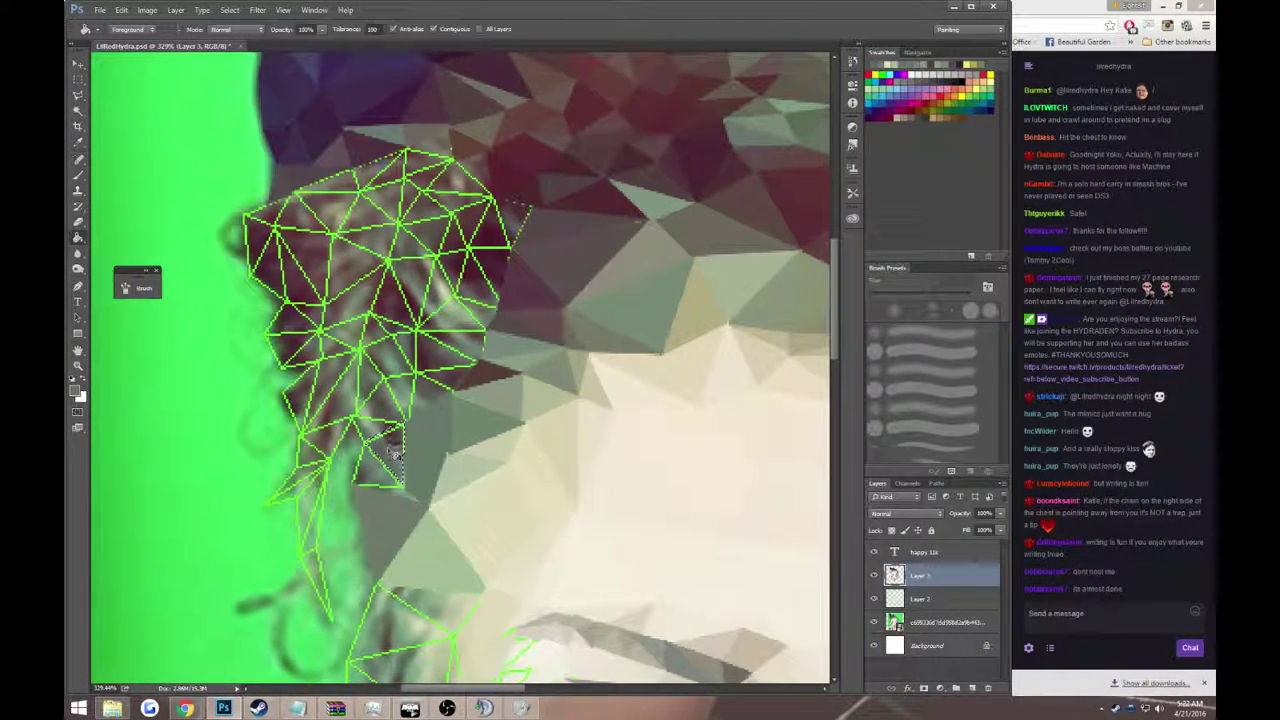
{"action": "key", "text": "l"}
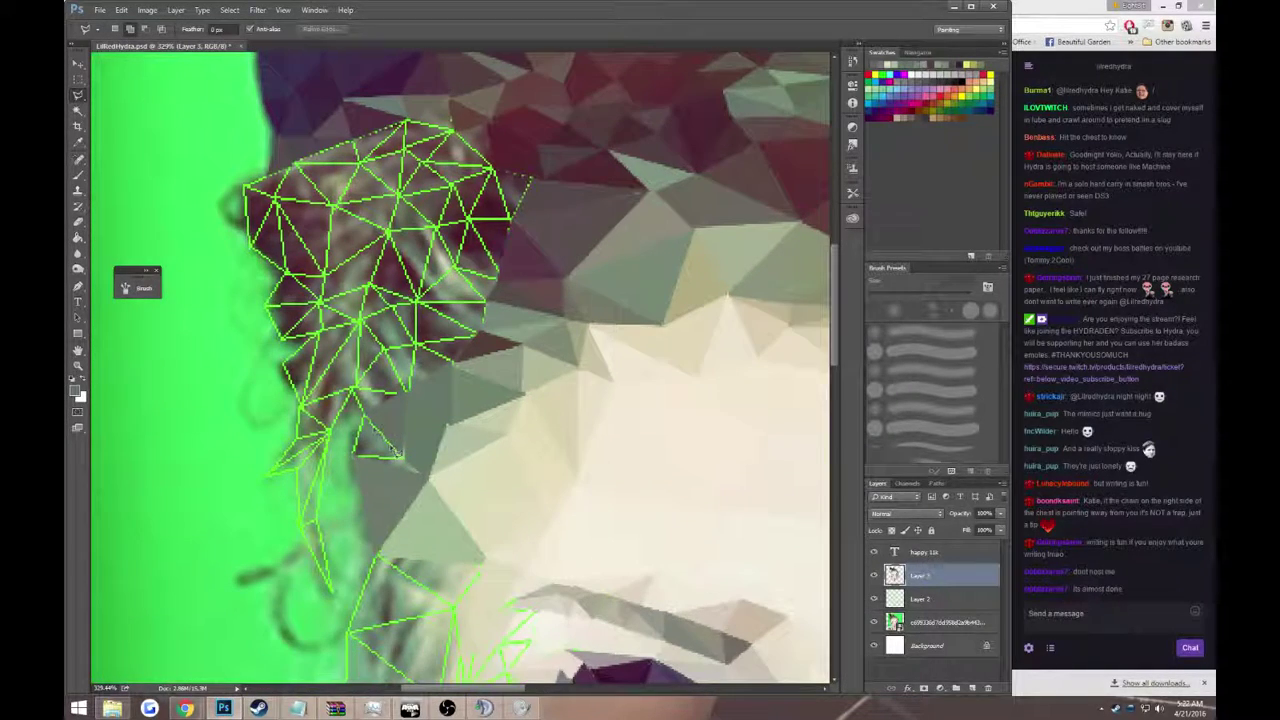
{"action": "scroll", "coordinate": [395, 452], "scroll_direction": "down", "scroll_amount": 1}
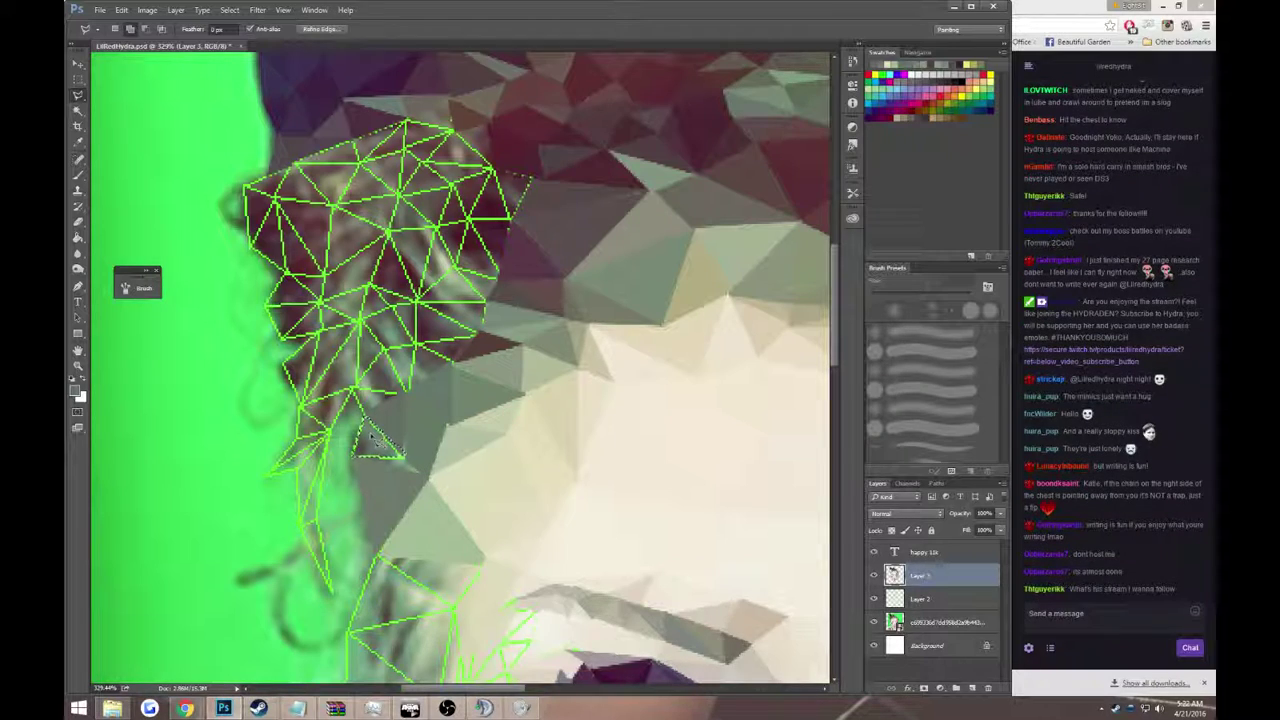
{"action": "key", "text": "i"}
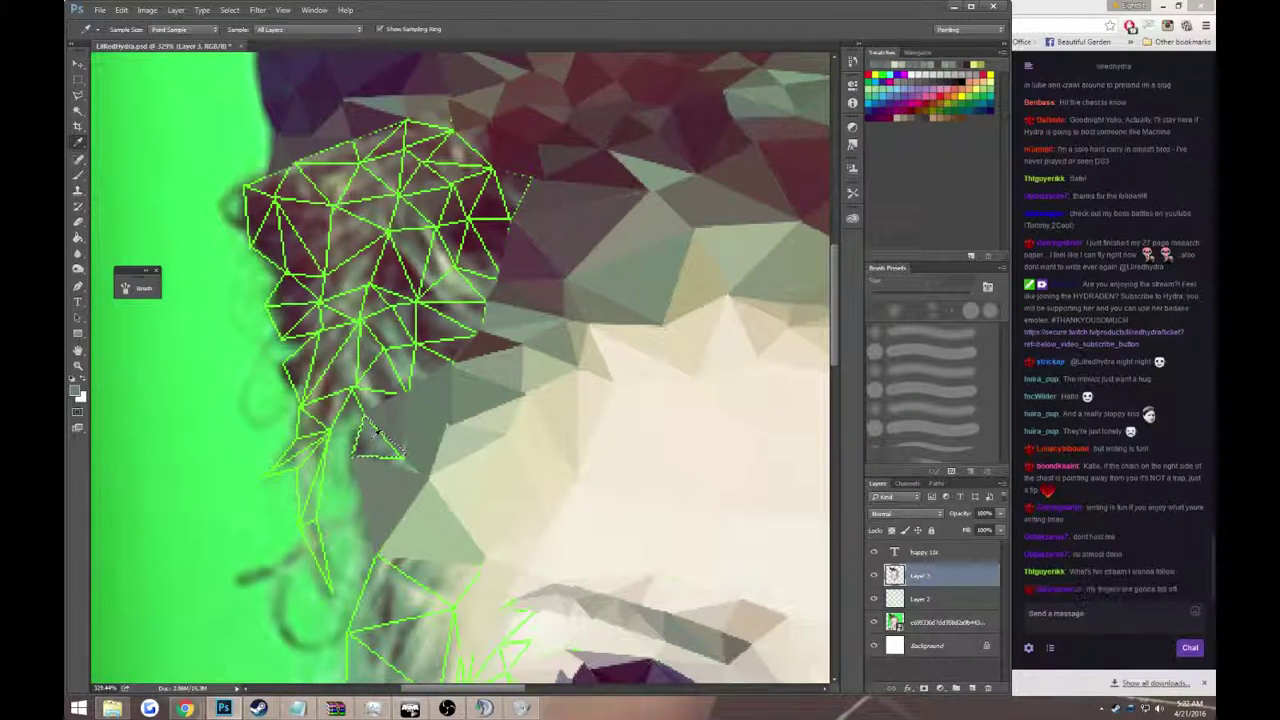
{"action": "key", "text": "g"}
{"action": "key", "text": "z"}
{"action": "left_click", "coordinate": [373, 443], "text": "alt"}
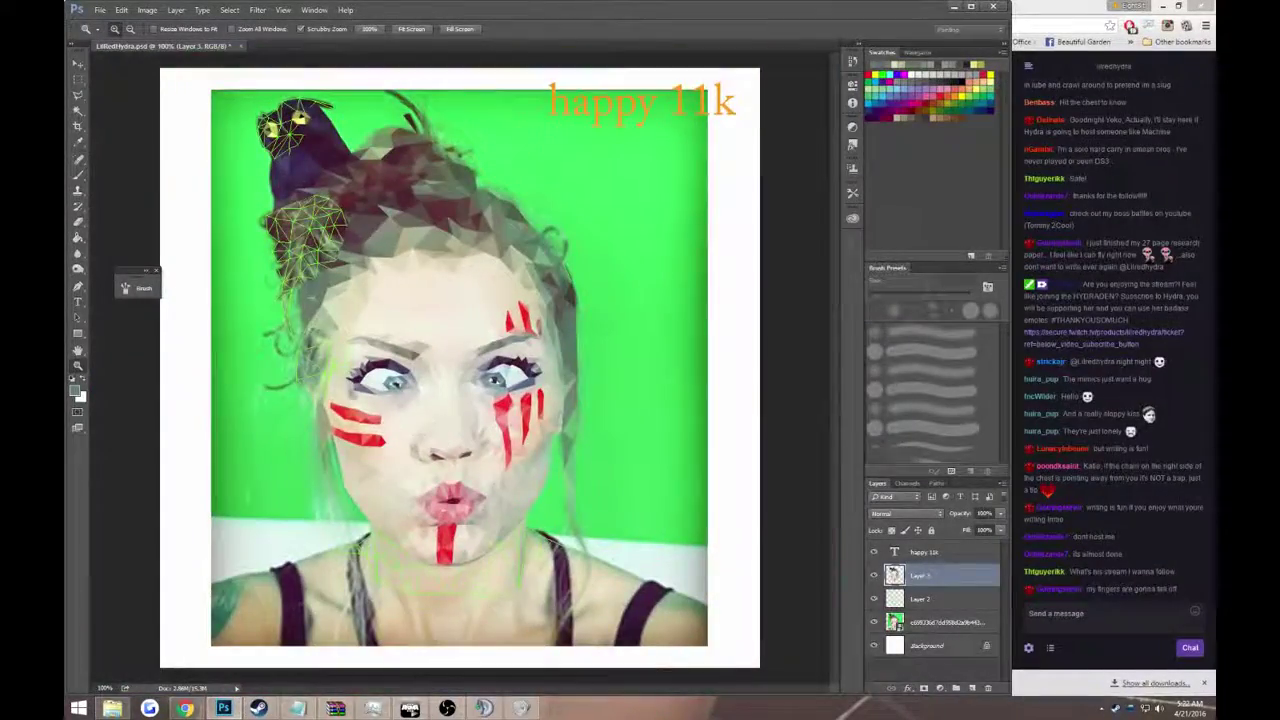
- Zoom into the hair edge above the forehead and fill a triangle grey-green
{"action": "left_click_drag", "start_coordinate": [461, 424], "coordinate": [302, 376]}
{"action": "left_click", "coordinate": [302, 376]}
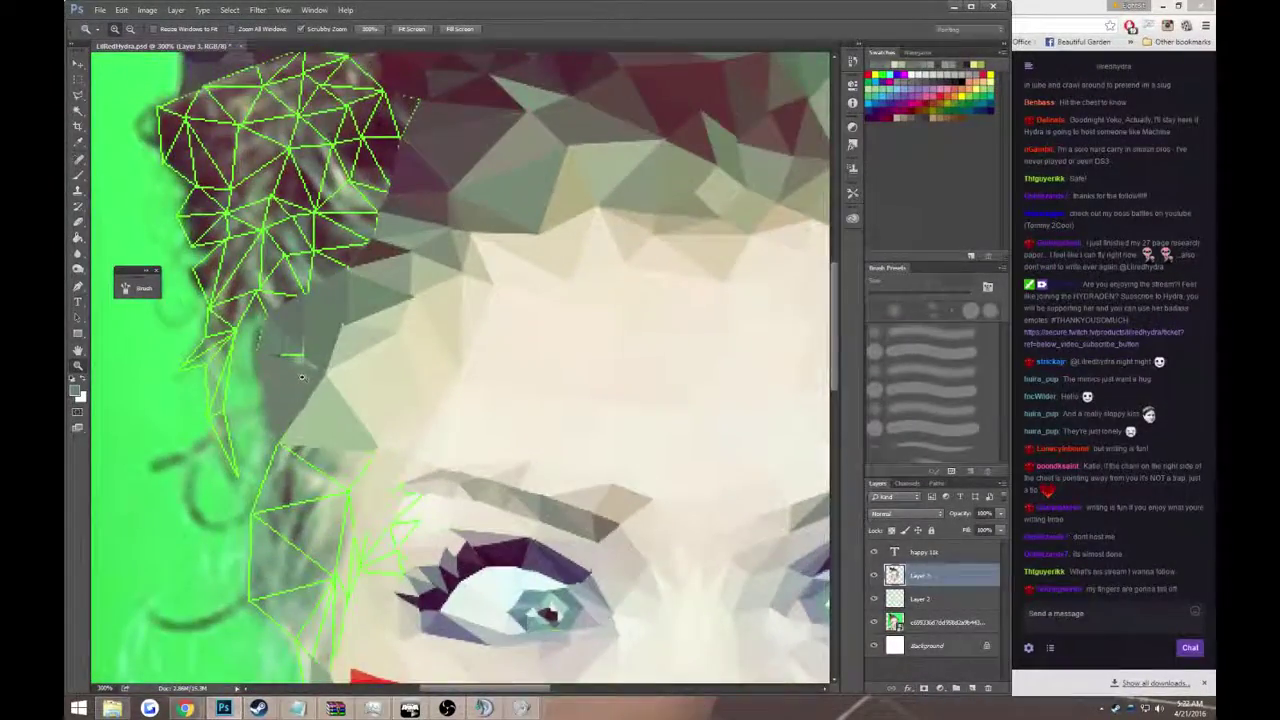
{"action": "key", "text": "l"}
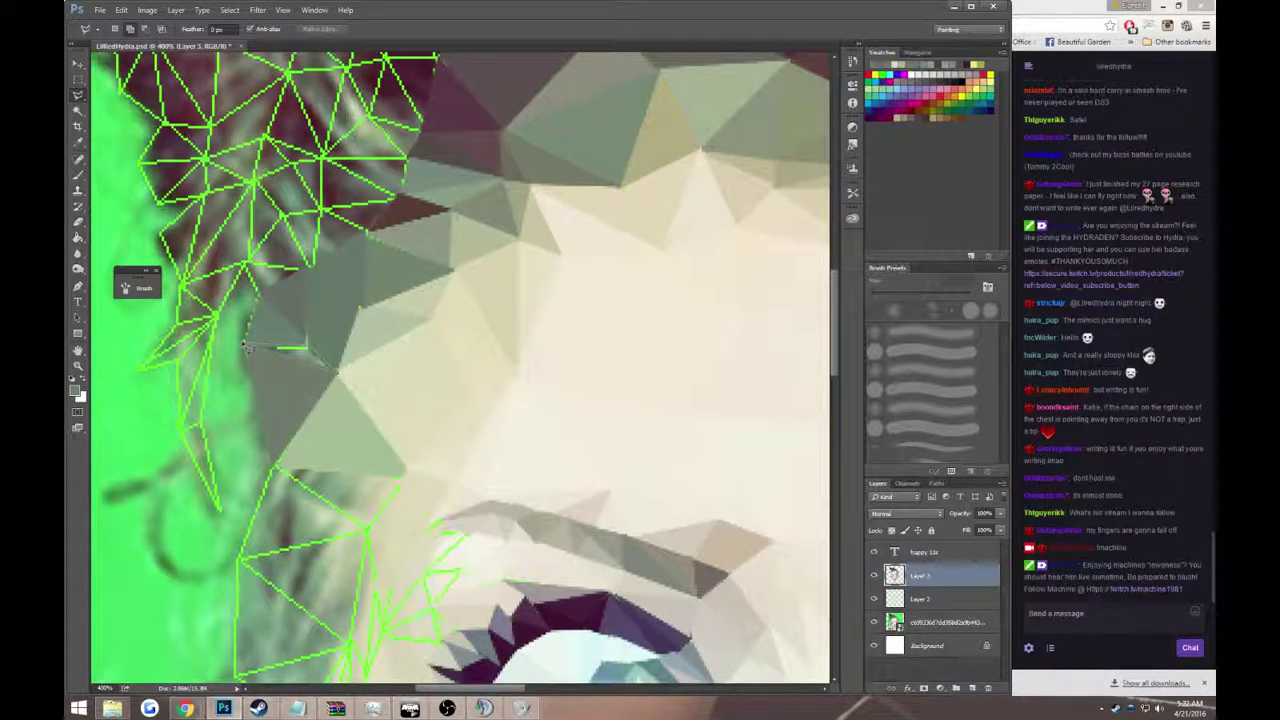
{"action": "left_click", "coordinate": [245, 346]}
{"action": "key", "text": "g"}
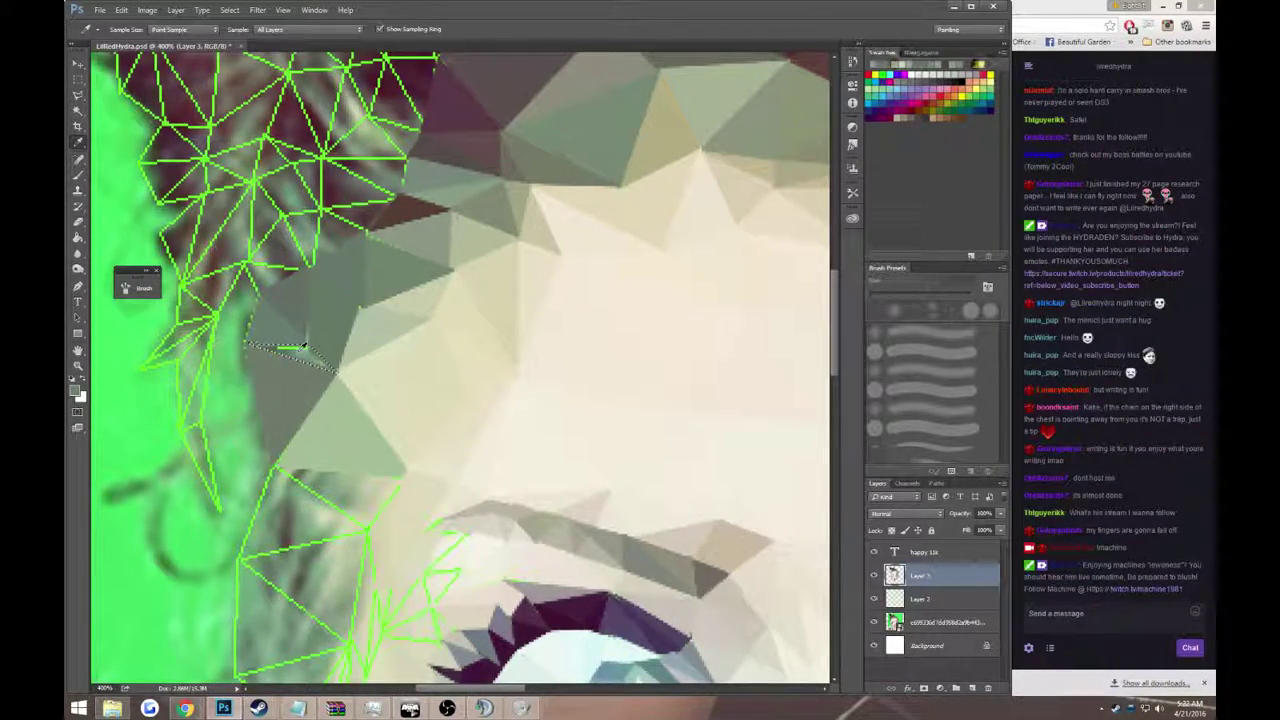
{"action": "scroll", "coordinate": [307, 363], "scroll_direction": "up", "scroll_amount": 3}
{"action": "key", "text": "l"}
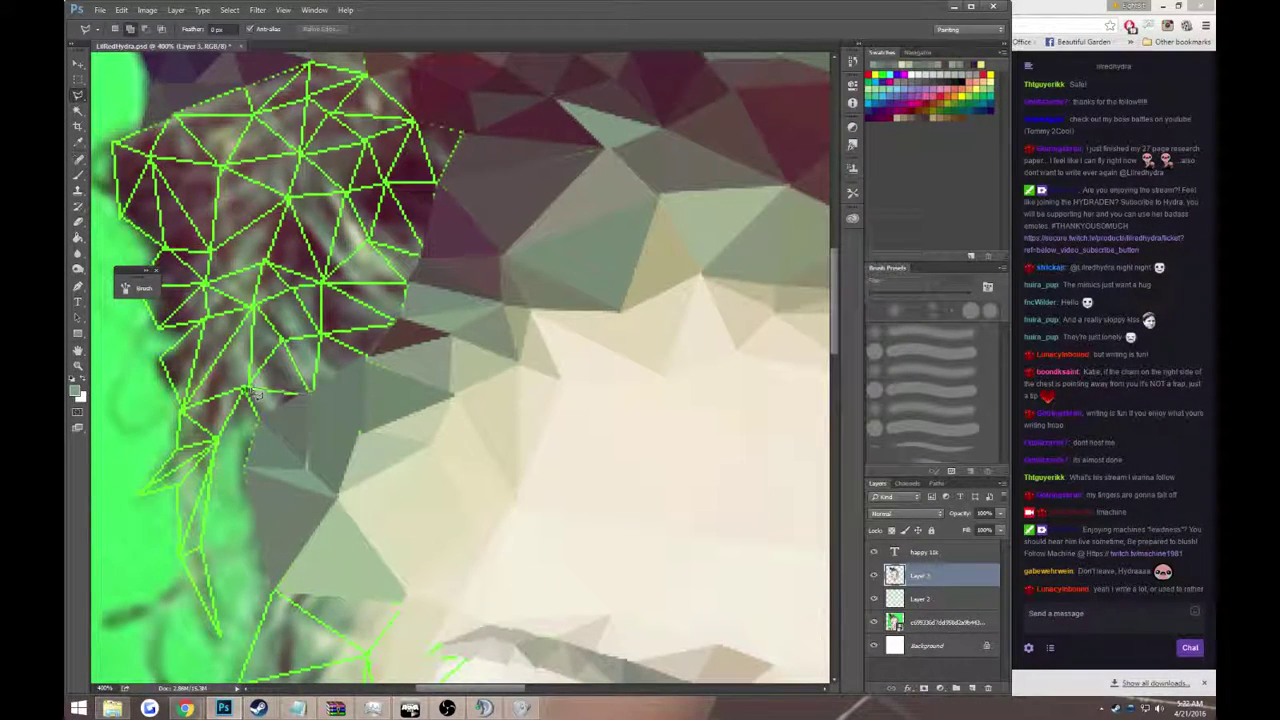
{"action": "key", "text": "g"}
{"action": "left_click", "coordinate": [285, 372]}
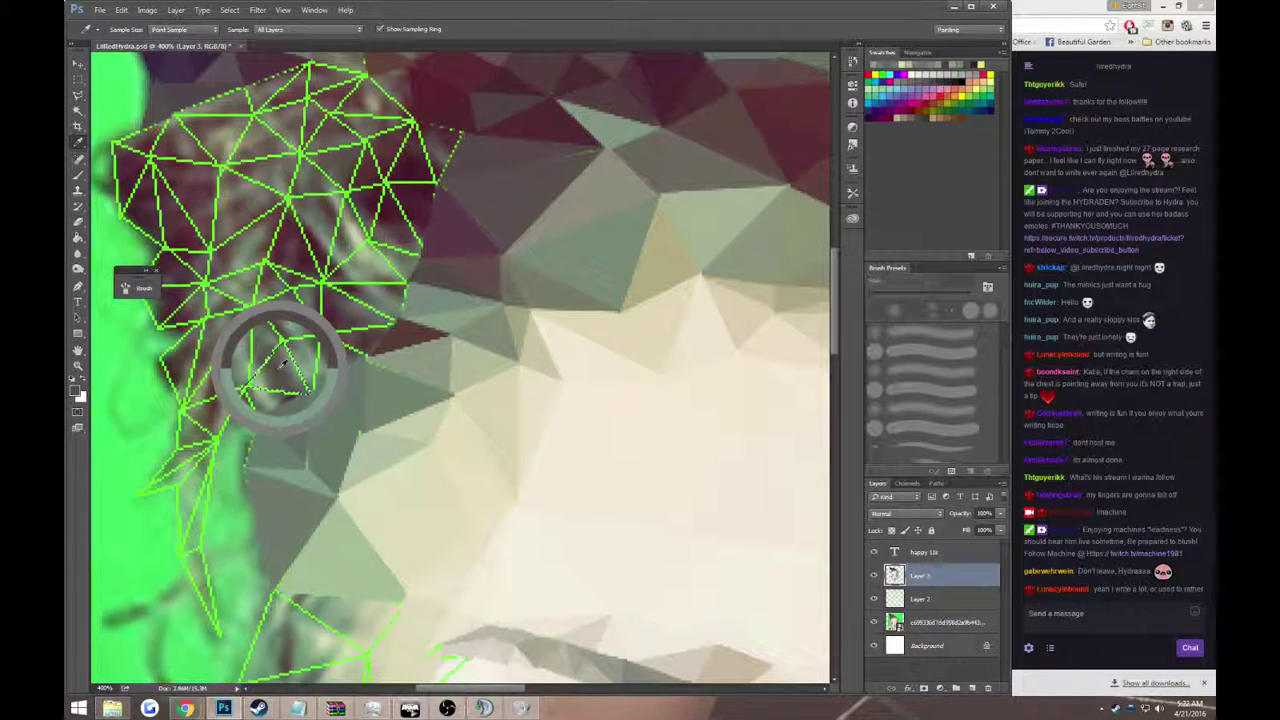
- Fill the next hair-edge triangle grey-green
{"action": "key", "text": "l"}
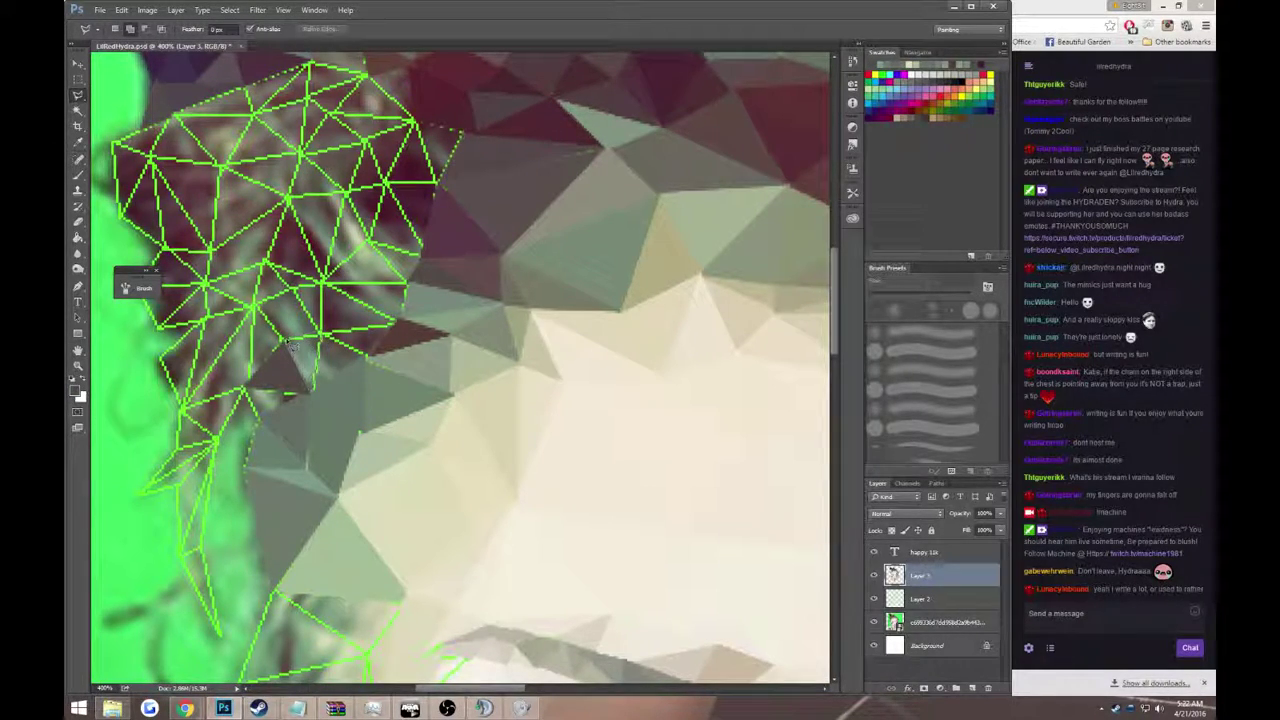
{"action": "key", "text": "g"}
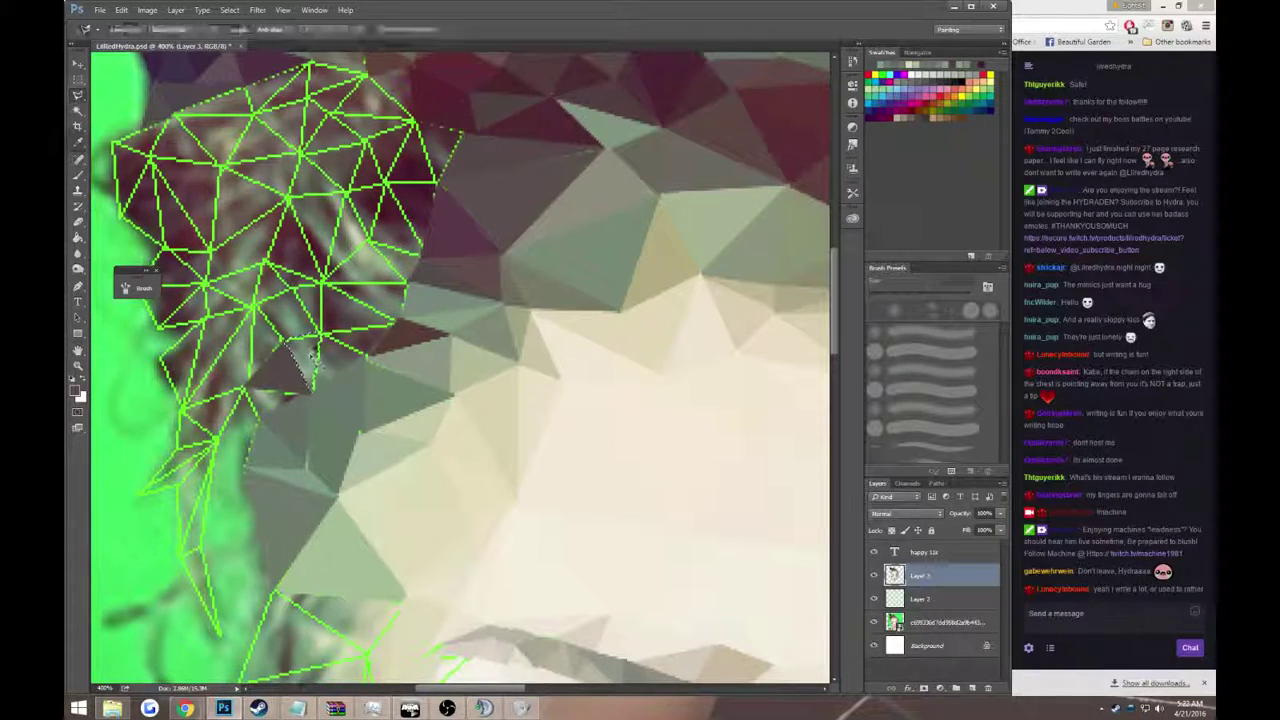
{"action": "left_click", "coordinate": [300, 355]}
- View the portrait at 100% and hide the green-screen photo layer
{"action": "key", "text": "z"}
{"action": "key", "text": "ctrl+1"}
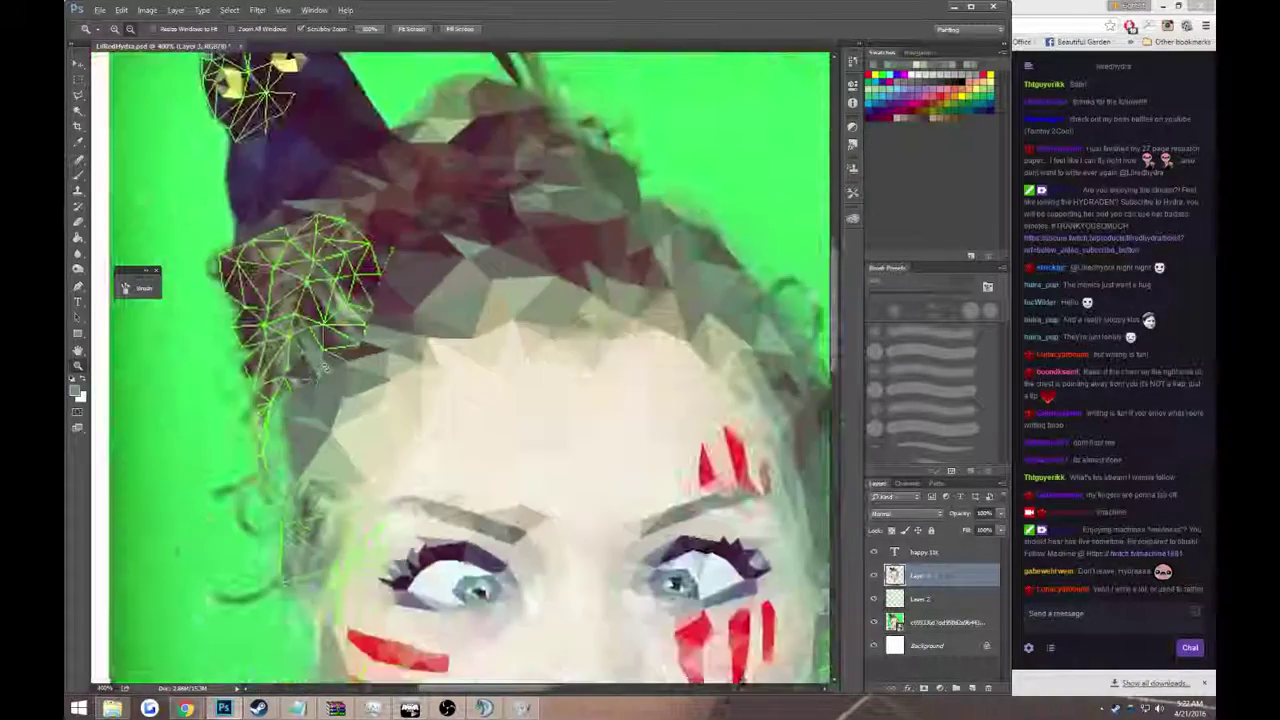
{"action": "left_click", "coordinate": [874, 621]}
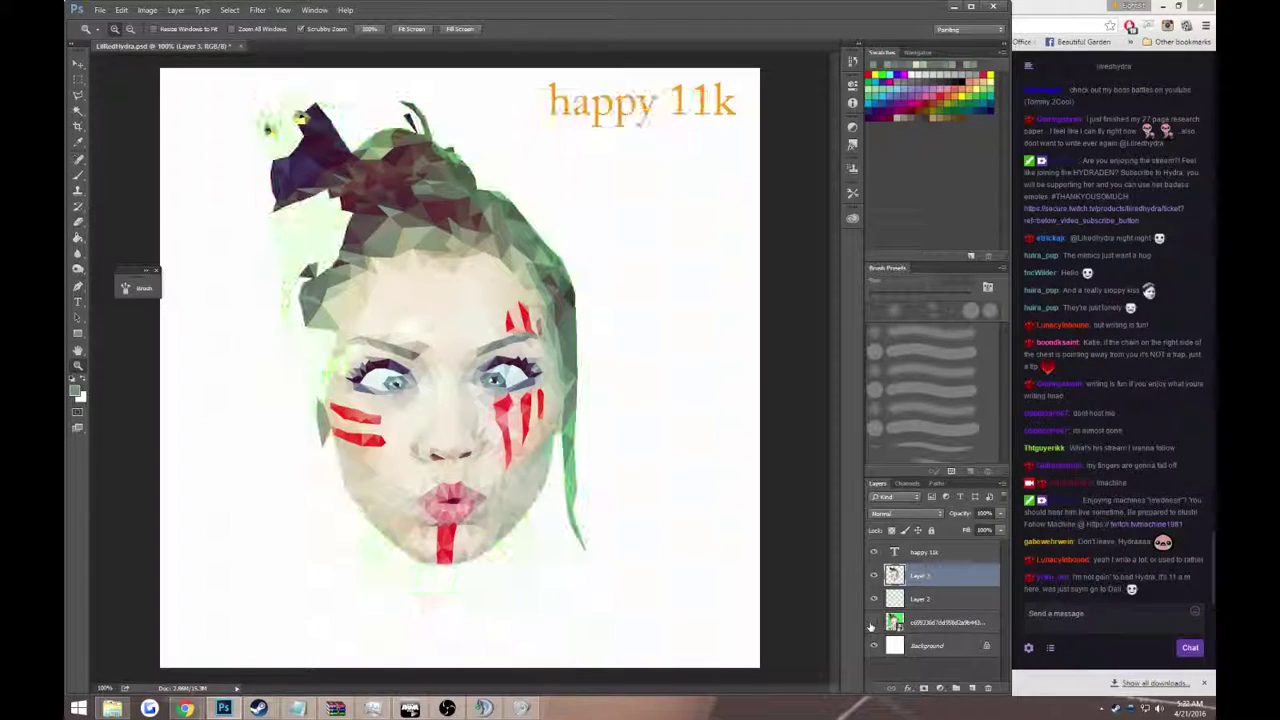
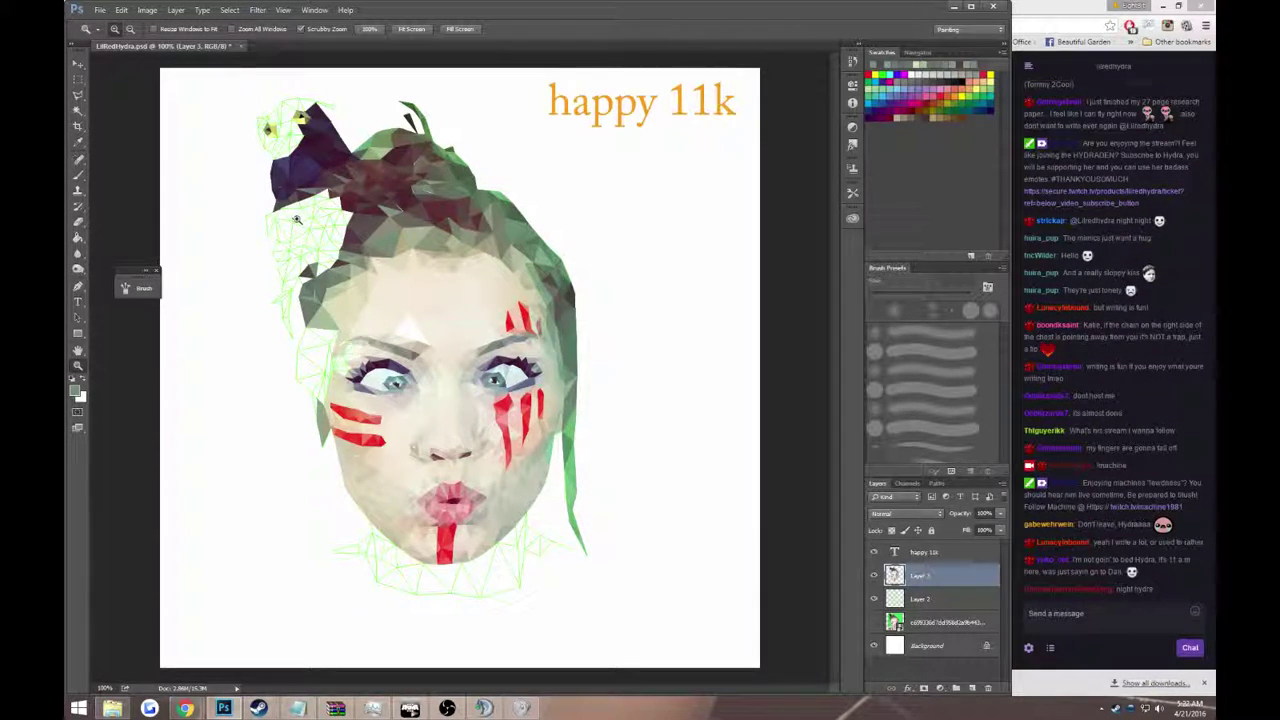
- Zoom back out with Ctrl+1 so the whole portrait fits the view
{"action": "left_click_drag", "start_coordinate": [296, 218], "coordinate": [340, 220]}
{"action": "scroll", "coordinate": [380, 319], "scroll_direction": "down", "scroll_amount": 3}
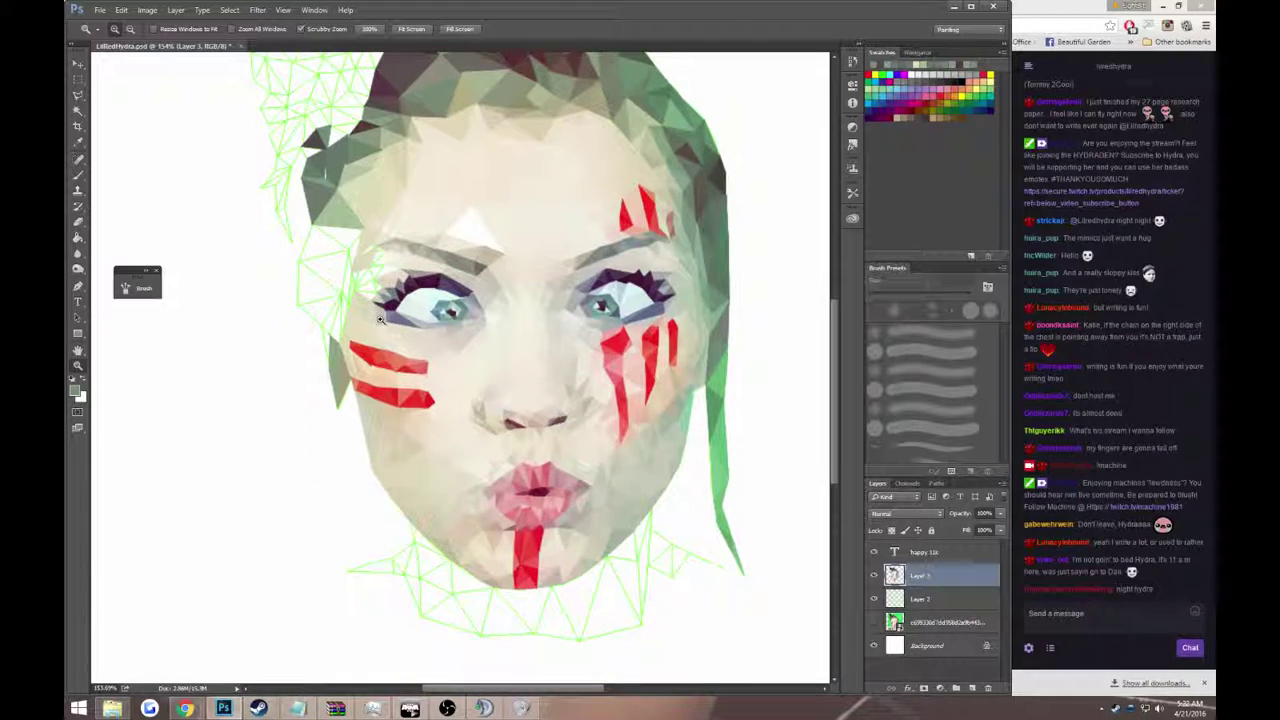
{"action": "key", "text": "ctrl+1"}
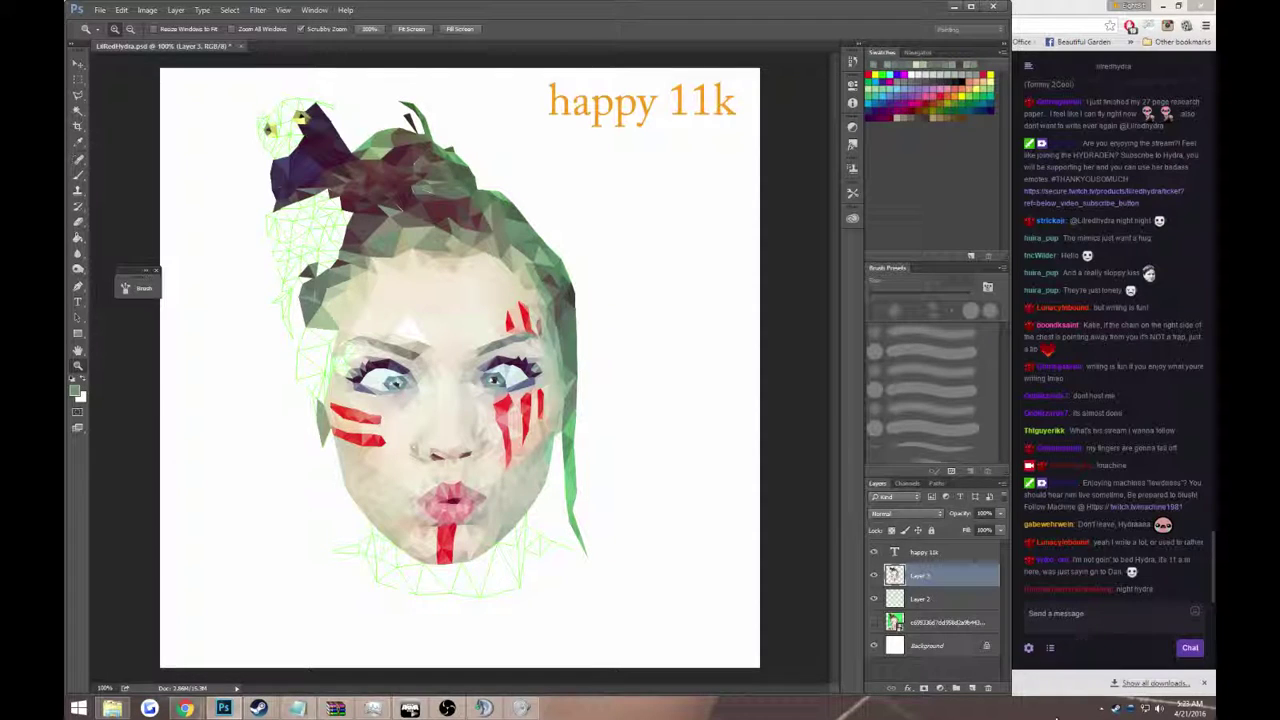
- Post a good-night 'don't let the bed ninja' message in Twitch chat, then return to Photoshop
{"action": "left_click", "coordinate": [1157, 688]}
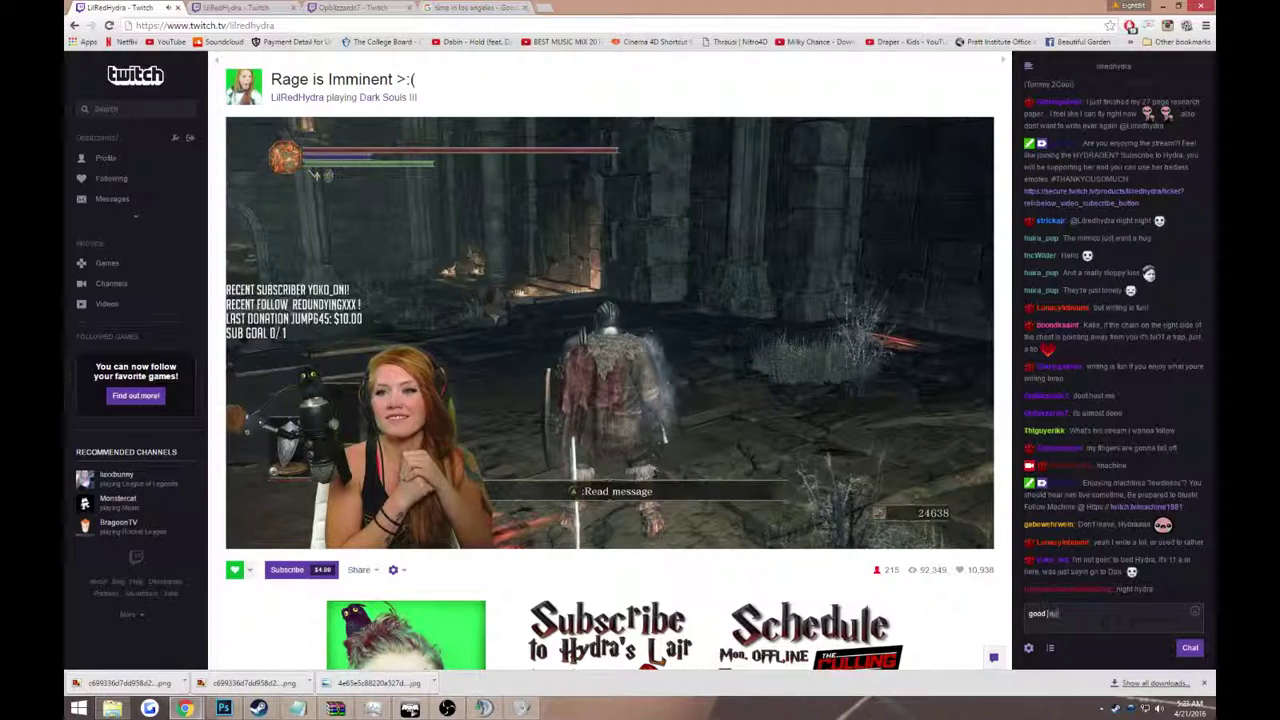
{"action": "type", "text": "ght dont let the b"}
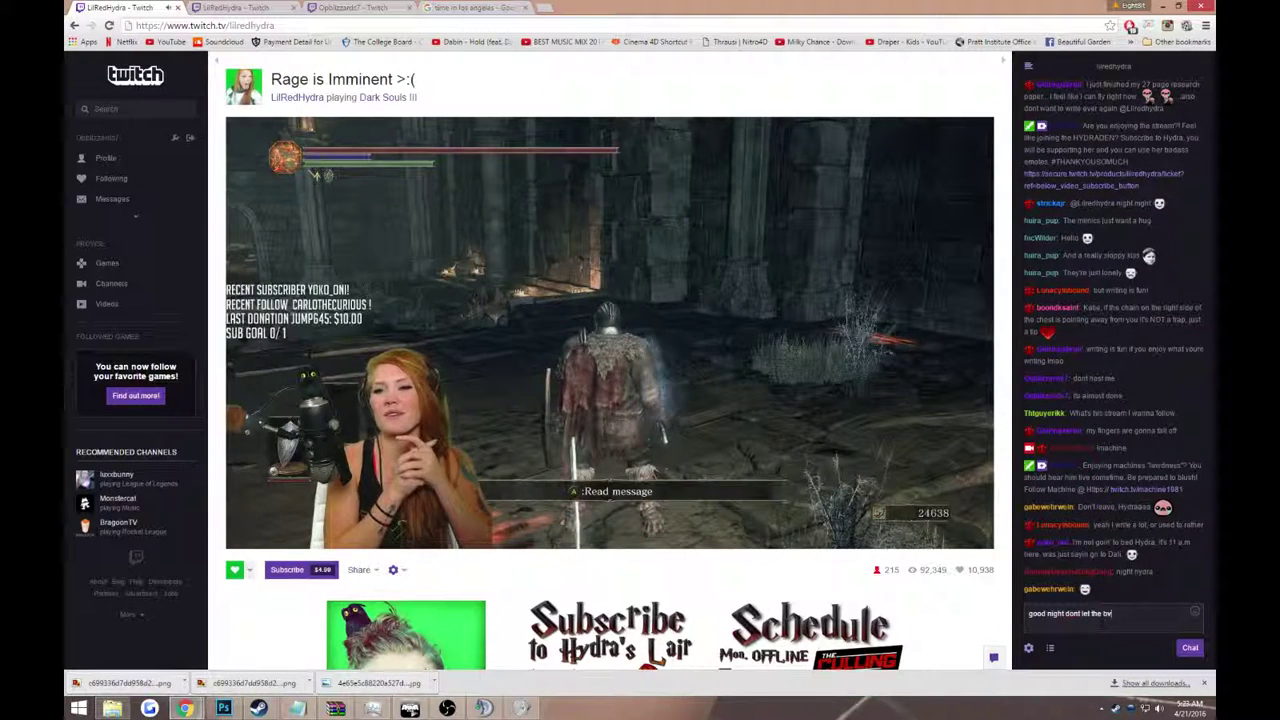
{"action": "type", "text": "ed ninja cut your head"}
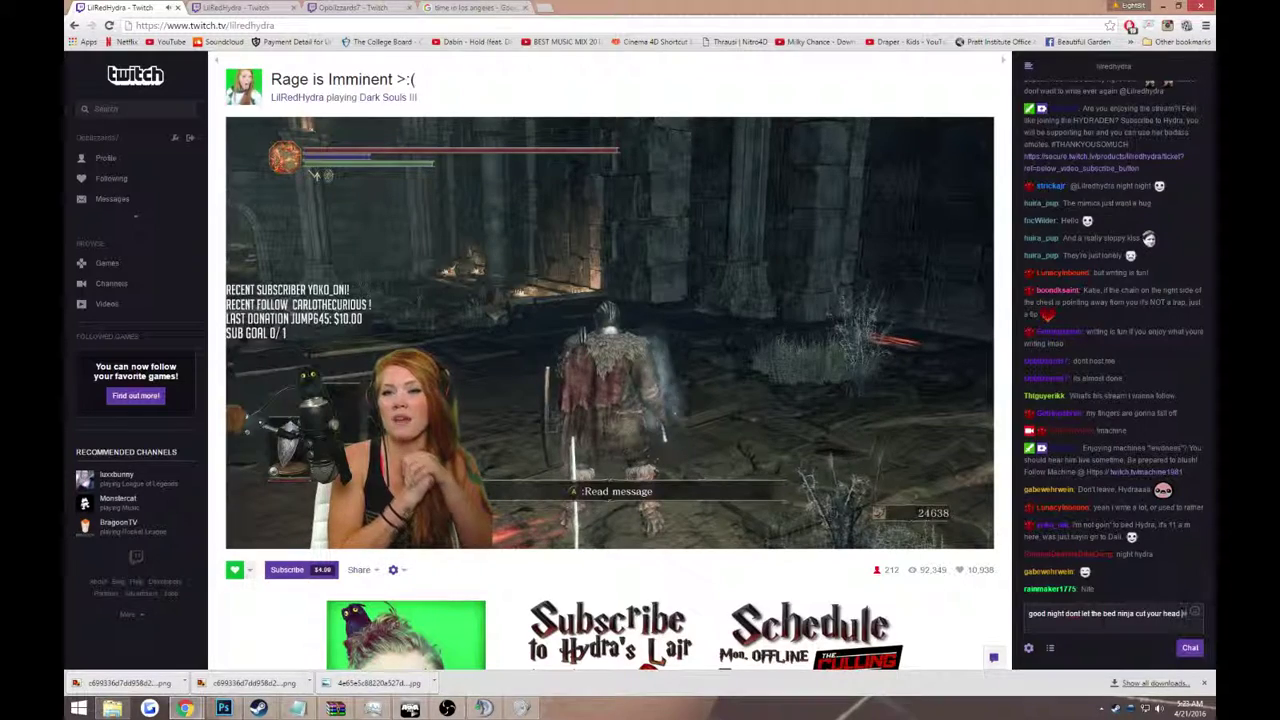
{"action": "key", "text": "Return"}
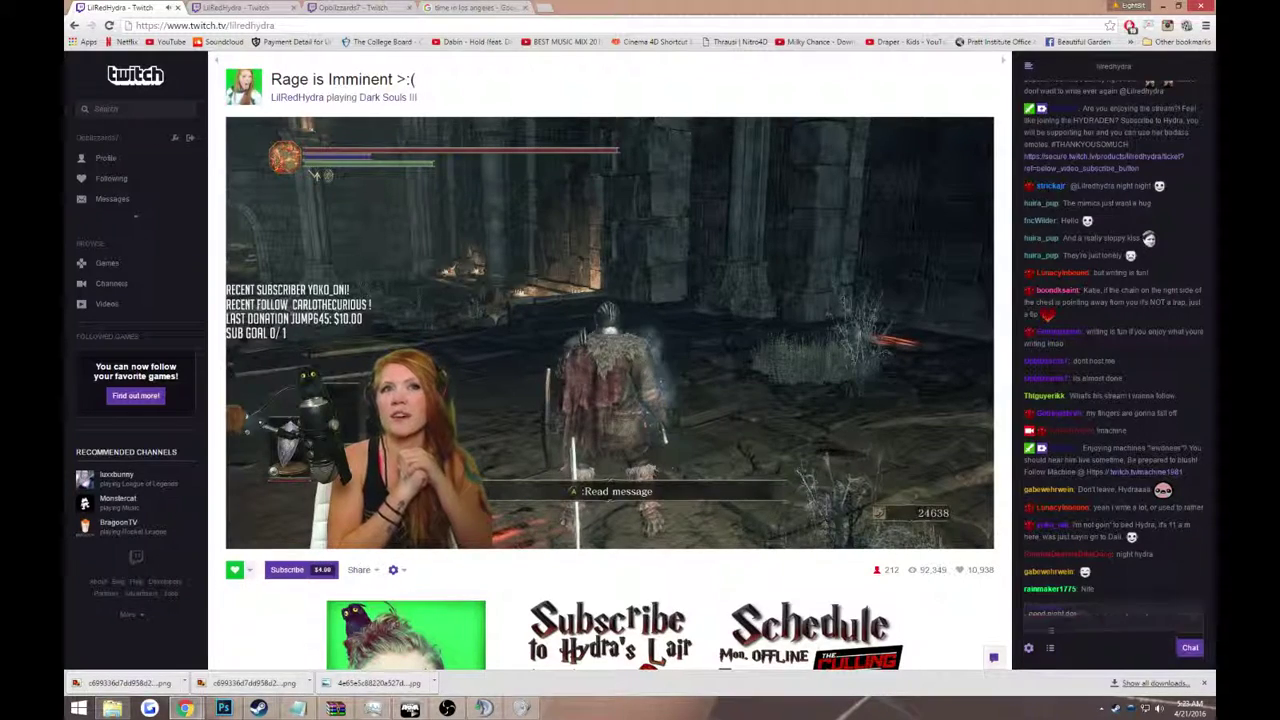
{"action": "key", "text": "alt+Tab"}
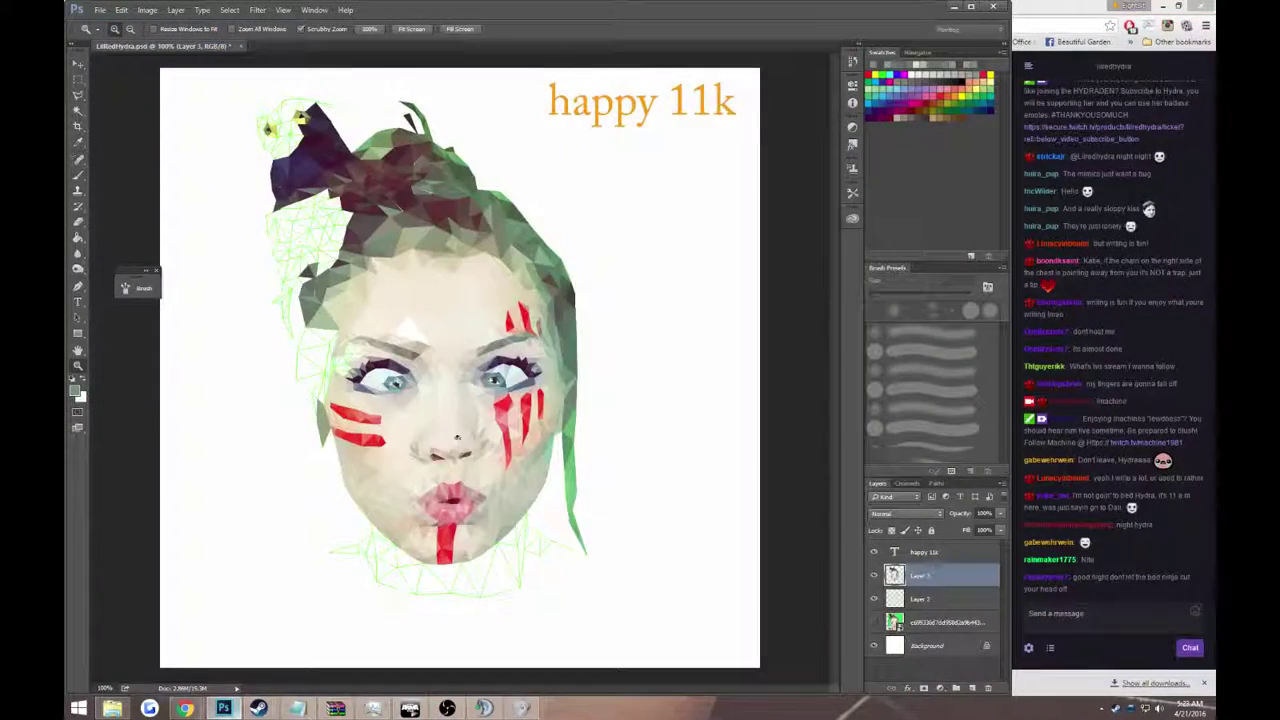
- Zoom in to about 295% on the wireframe hair at the upper left
{"action": "left_click", "coordinate": [310, 262]}
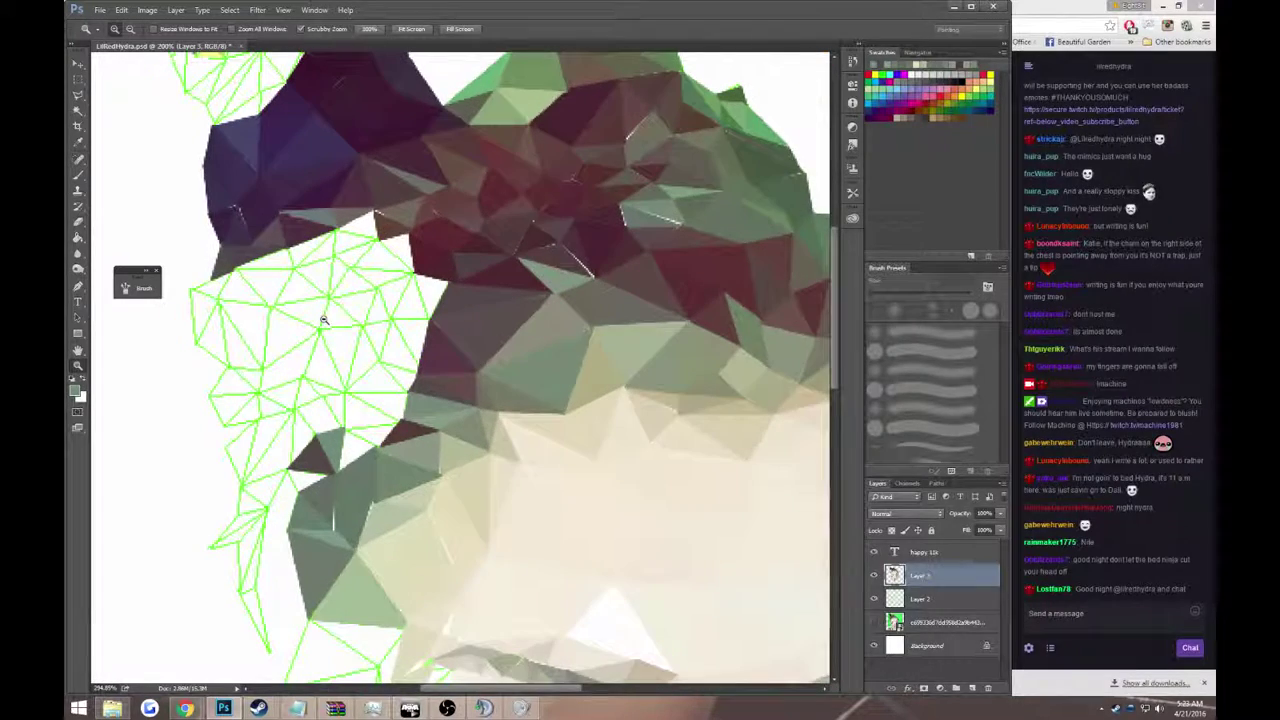
{"action": "left_click", "coordinate": [310, 264]}
{"action": "left_click", "coordinate": [553, 356]}
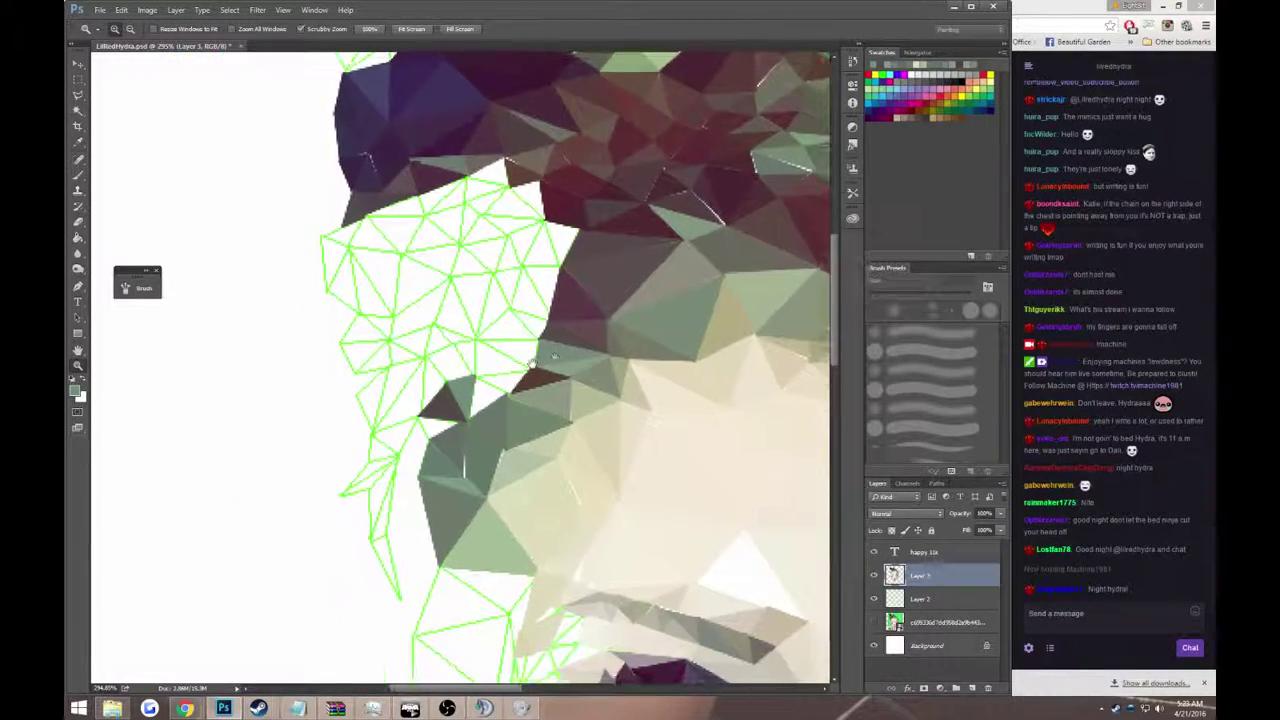
{"action": "scroll", "coordinate": [510, 353], "scroll_direction": "down", "scroll_amount": 5}
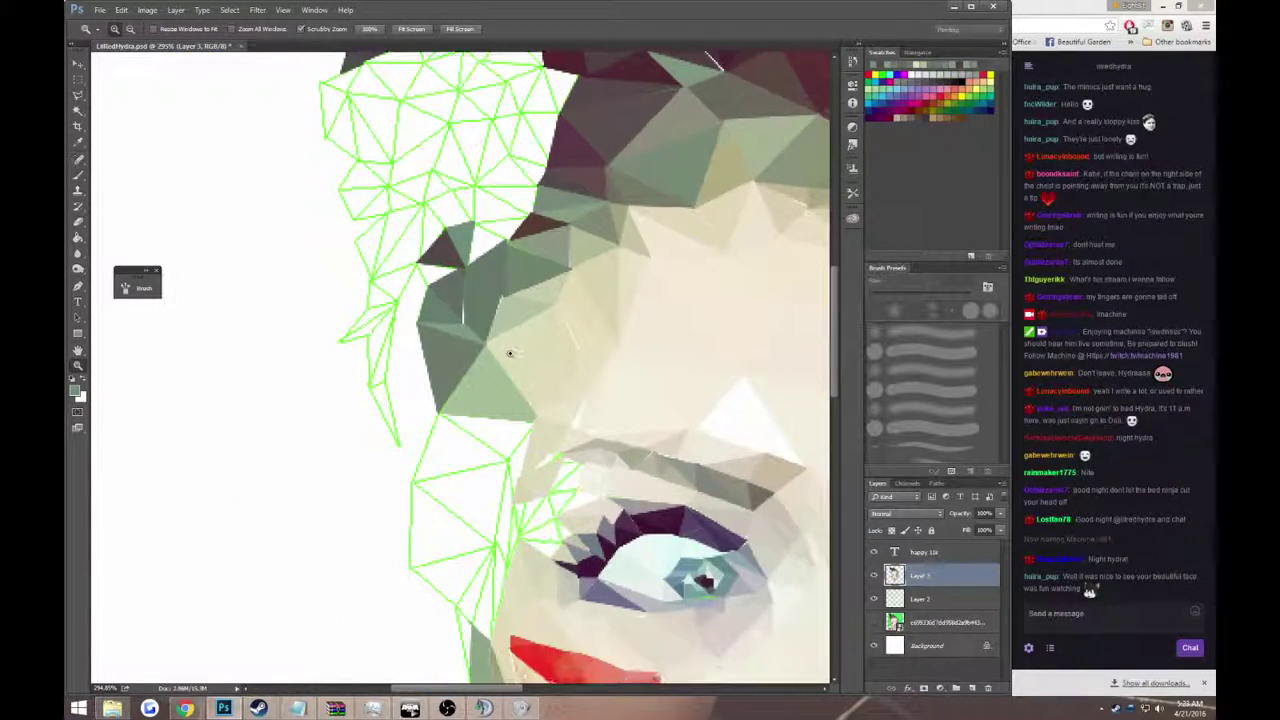
{"action": "scroll", "coordinate": [510, 353], "scroll_direction": "down", "scroll_amount": 2}
- Make the green-screen source photo layer visible beneath the wireframe, with the Lasso and Paint Bucket ready
{"action": "left_click", "coordinate": [78, 95]}
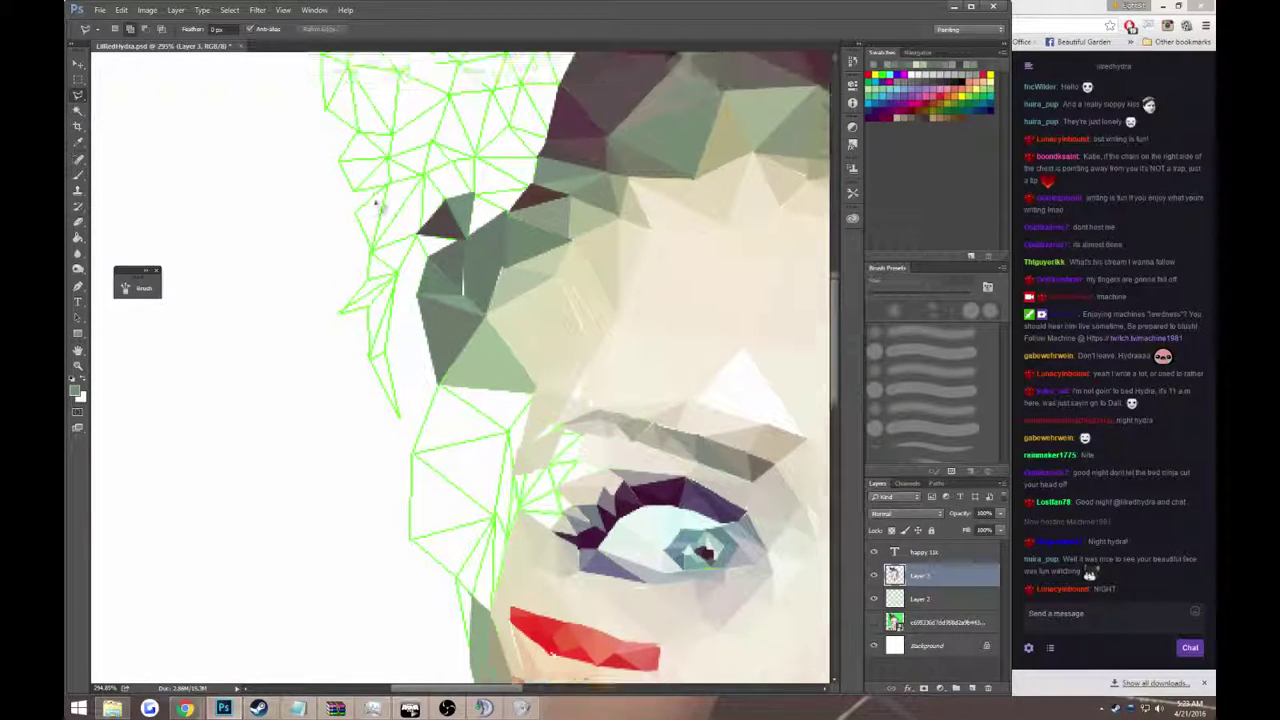
{"action": "scroll", "coordinate": [380, 210], "scroll_direction": "up", "scroll_amount": 6}
{"action": "left_click", "coordinate": [880, 622]}
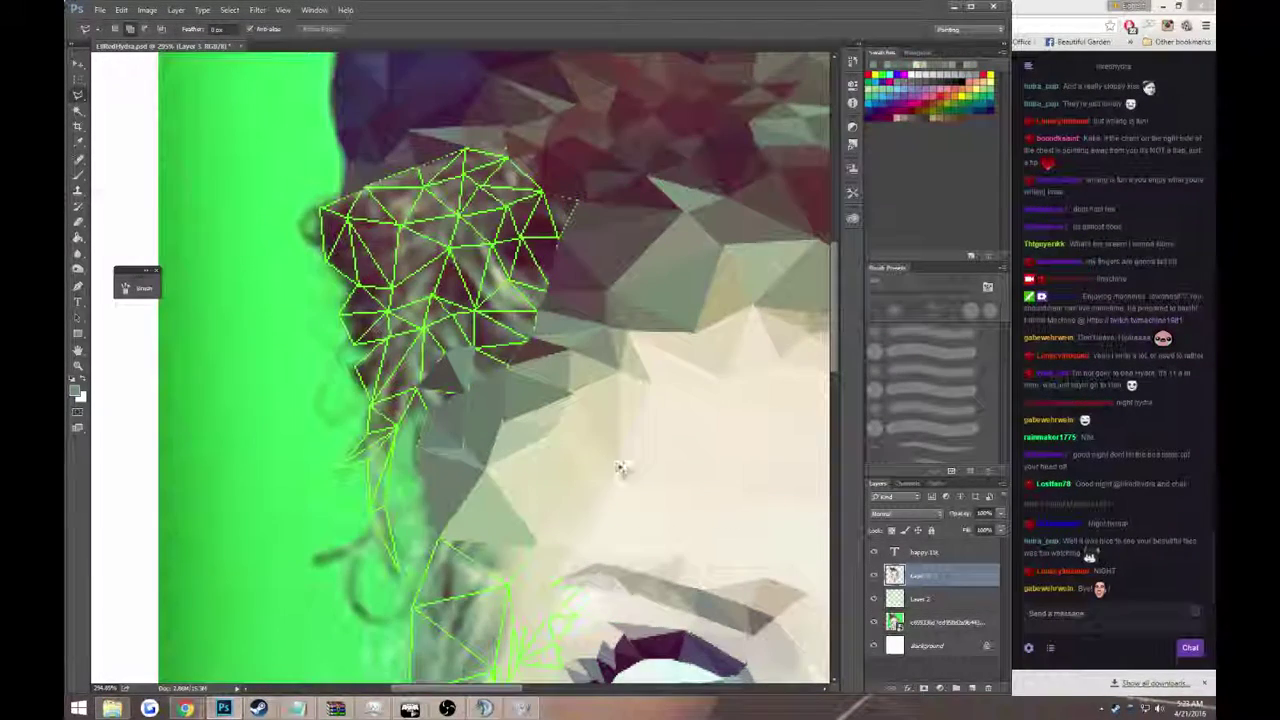
{"action": "scroll", "coordinate": [620, 463], "scroll_direction": "up", "scroll_amount": 1}
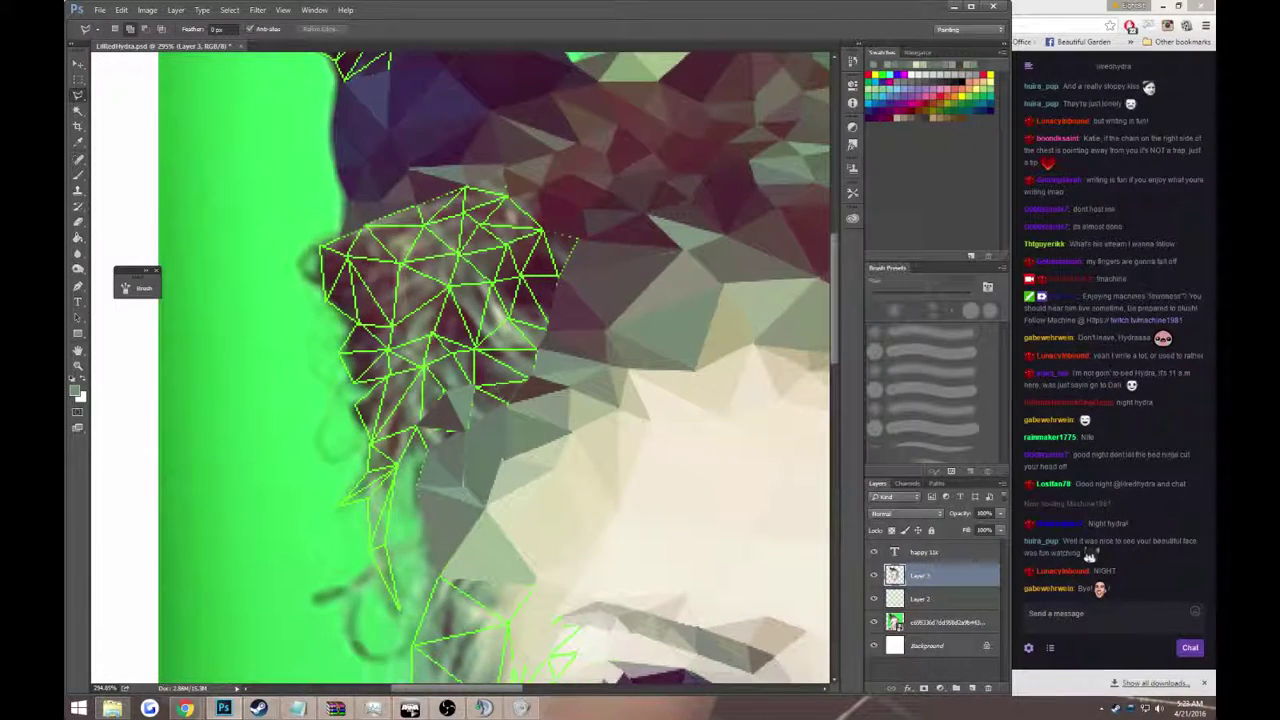
{"action": "left_click", "coordinate": [78, 141]}
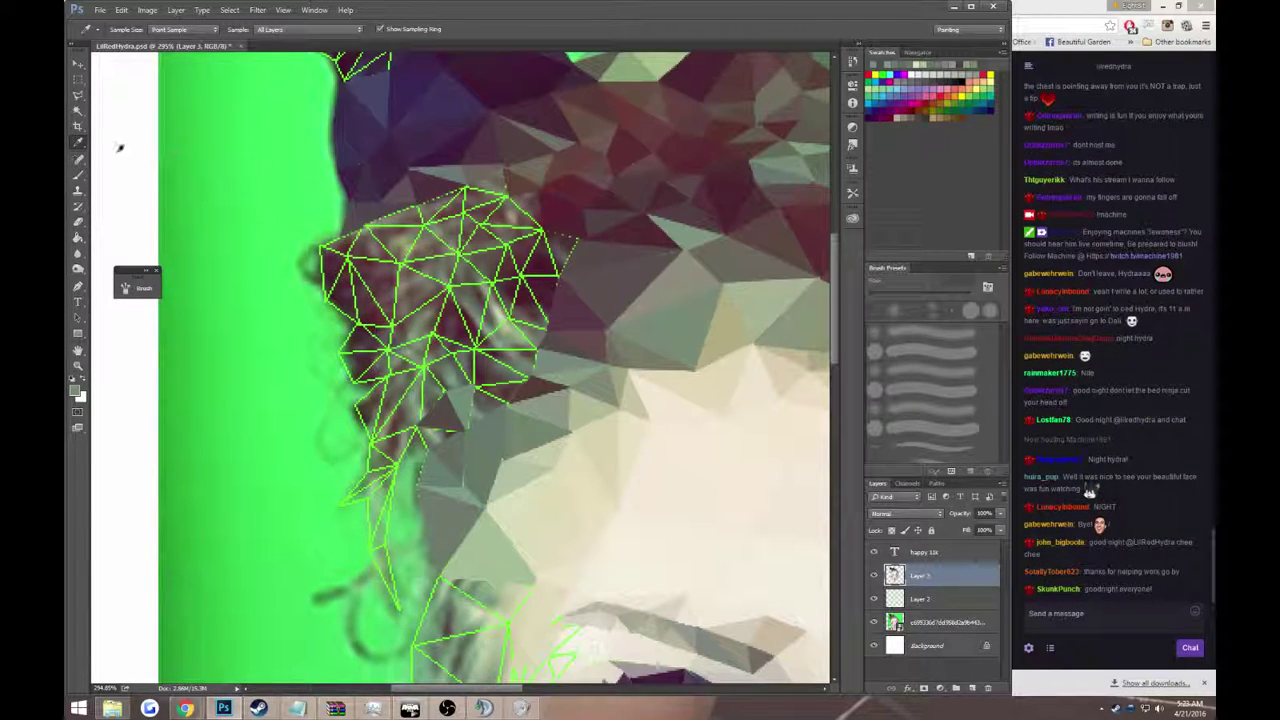
{"action": "left_click", "coordinate": [80, 97]}
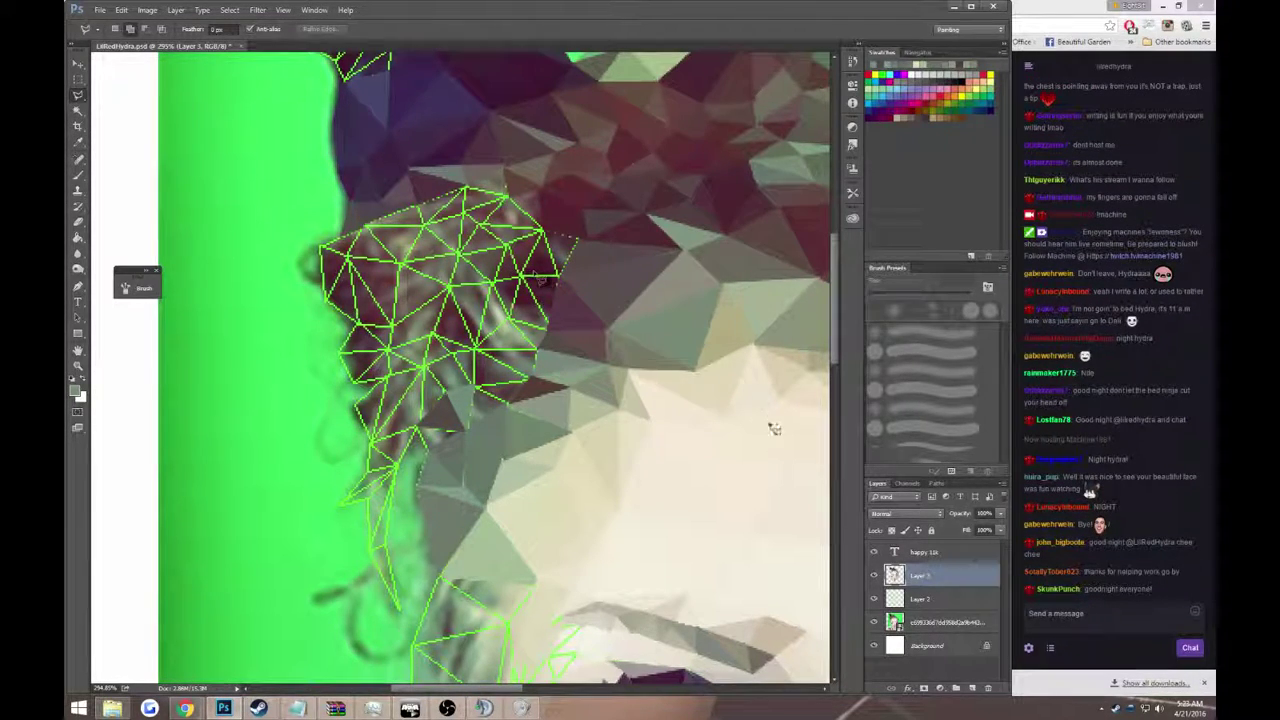
{"action": "scroll", "coordinate": [770, 428], "scroll_direction": "down", "scroll_amount": 1}
{"action": "scroll", "coordinate": [770, 428], "scroll_direction": "down", "scroll_amount": 1}
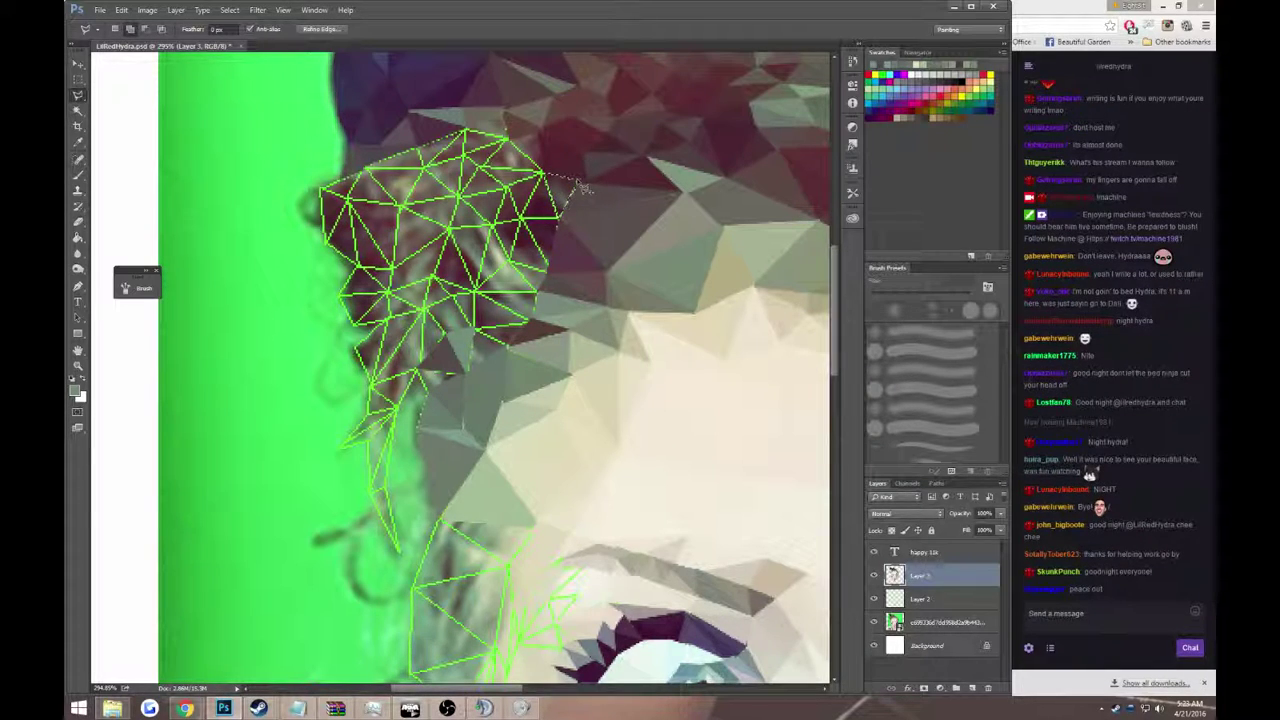
{"action": "key", "text": "g"}
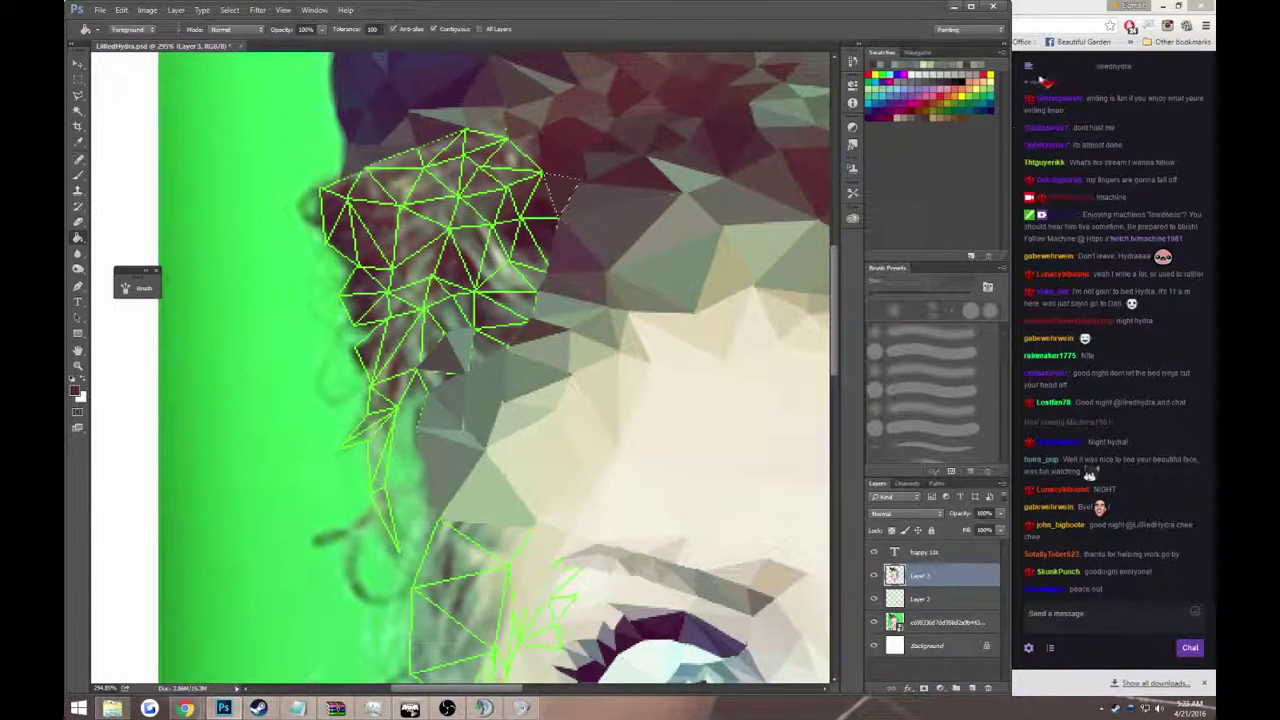
{"action": "key", "text": "alt+Tab"}
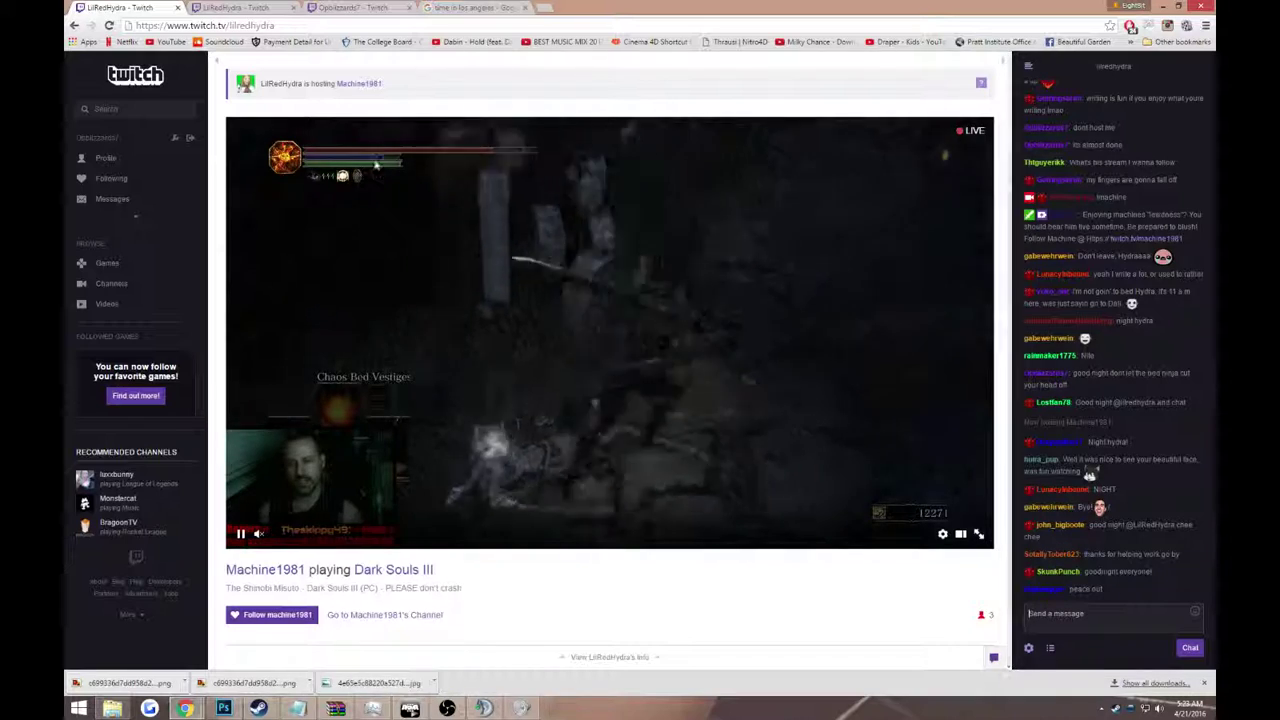
- Open the hosted streamer's channel in a new tab and go to the Polygon Portrait stream tab
{"action": "right_click", "coordinate": [360, 83]}
{"action": "left_click", "coordinate": [390, 90]}
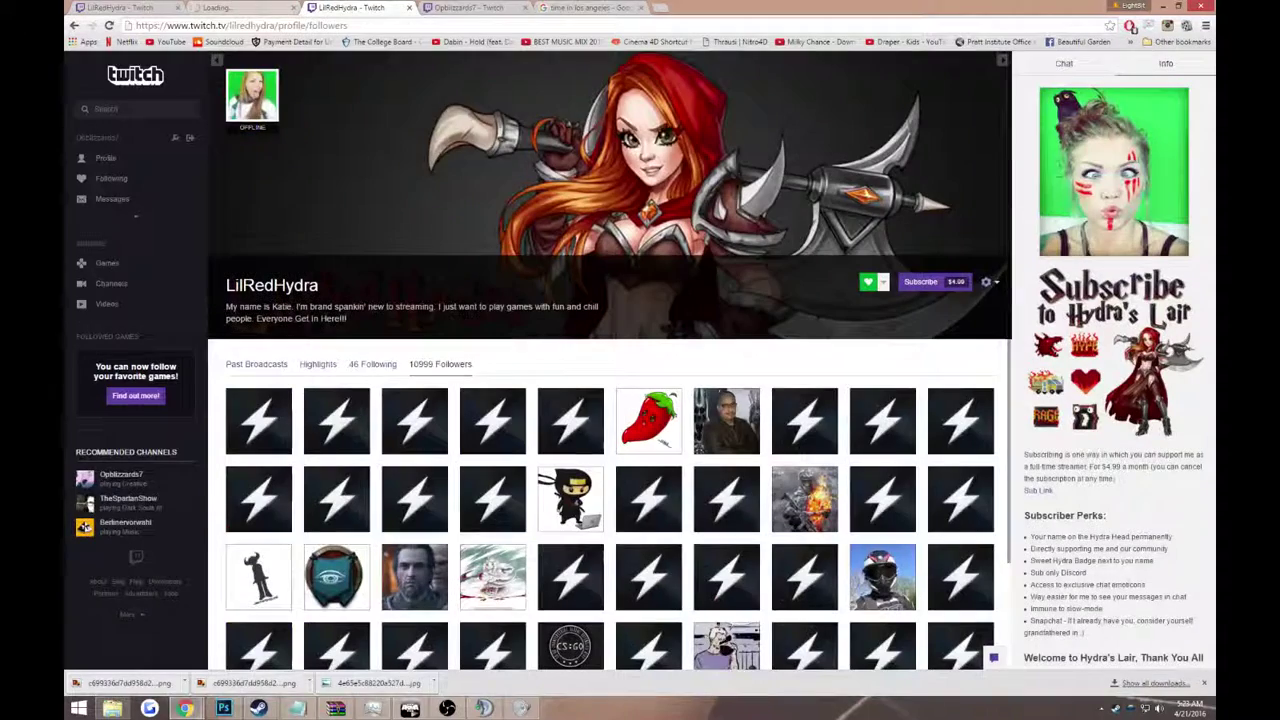
{"action": "left_click", "coordinate": [350, 8]}
{"action": "left_click", "coordinate": [470, 8]}
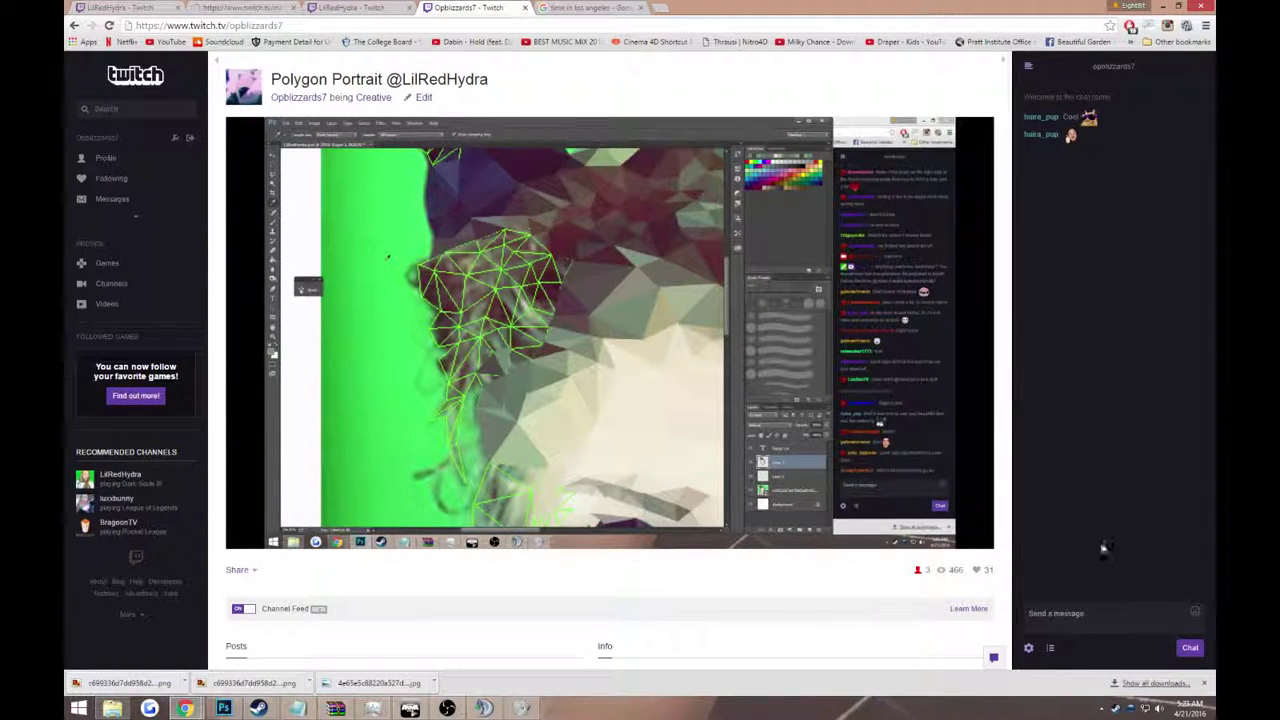
- Send a 'hi' thank-you message in the Polygon Portrait stream chat
{"action": "left_click", "coordinate": [1065, 613]}
{"action": "type", "text": "hi"}
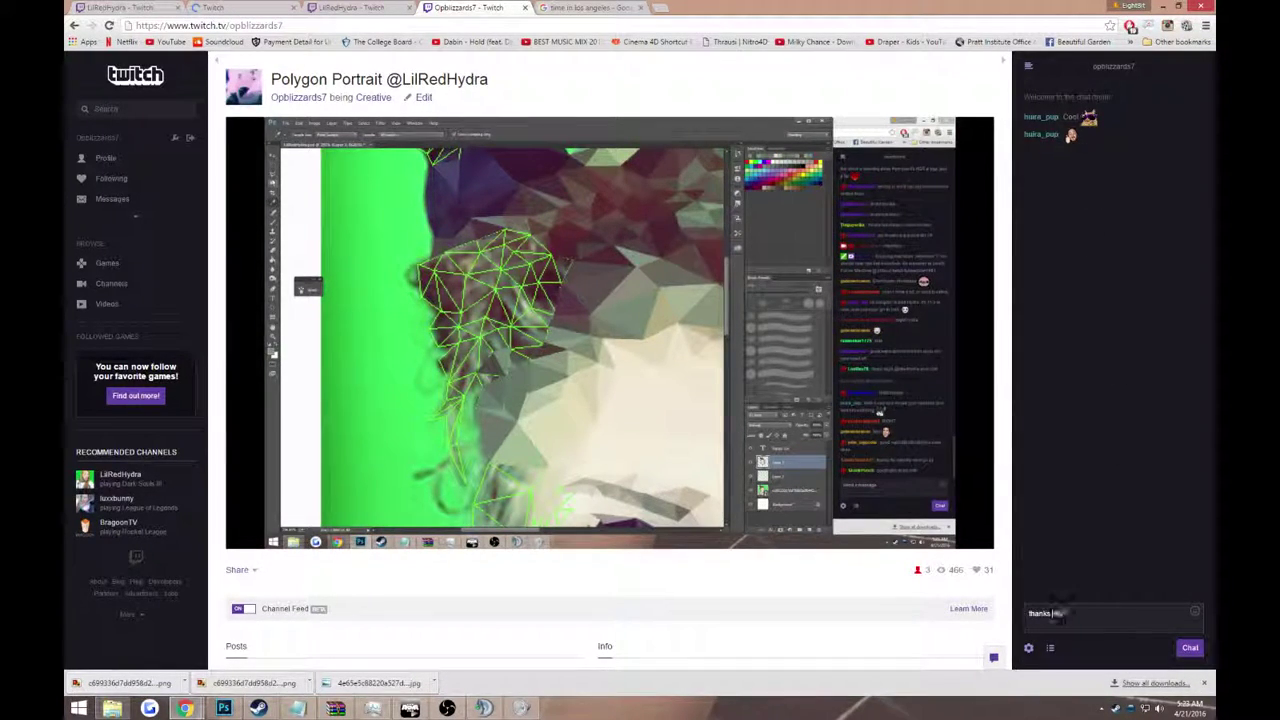
{"action": "key", "text": "Return"}
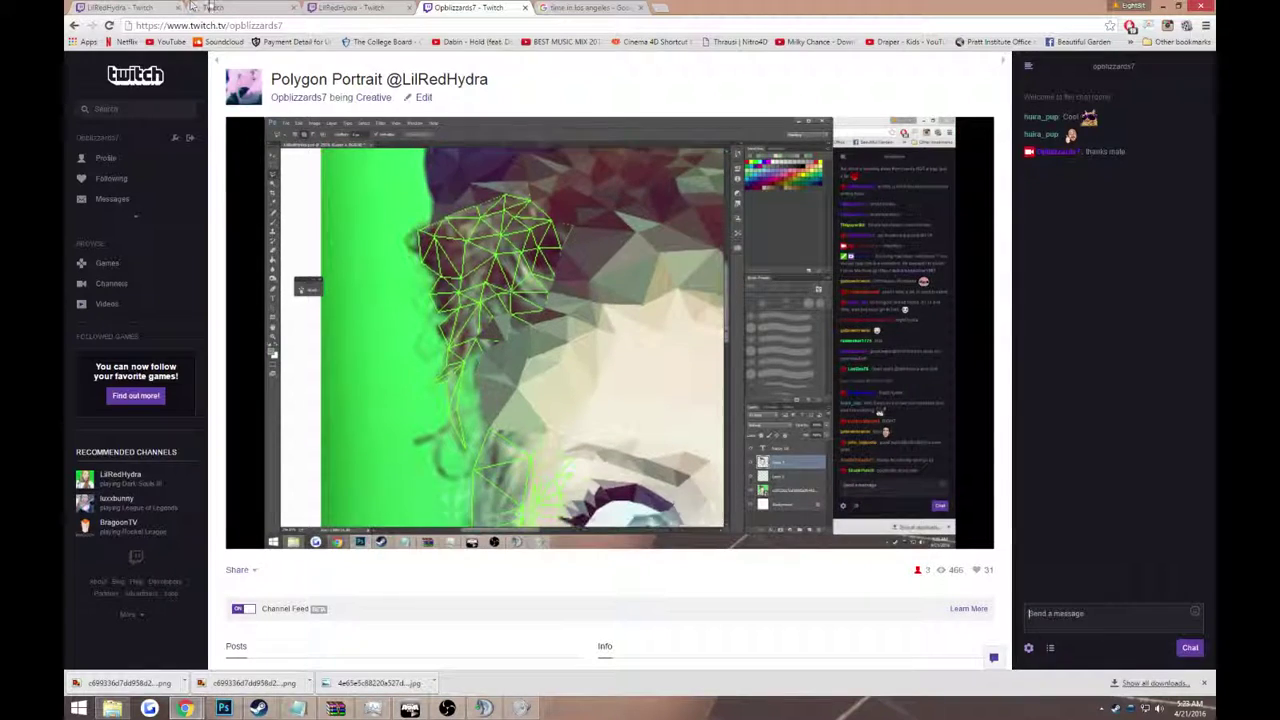
{"action": "left_click", "coordinate": [207, 7]}
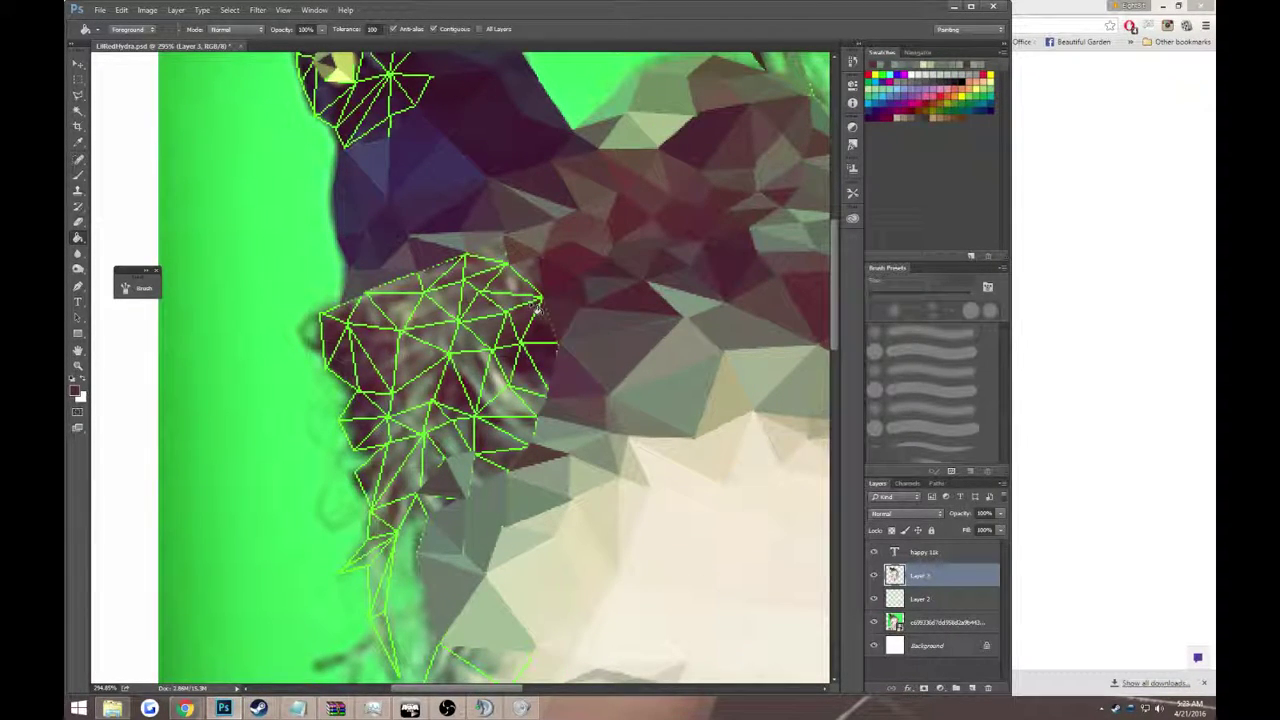
- Fill two selected hair triangles beside the green background with the Paint Bucket
{"action": "key", "text": "l"}
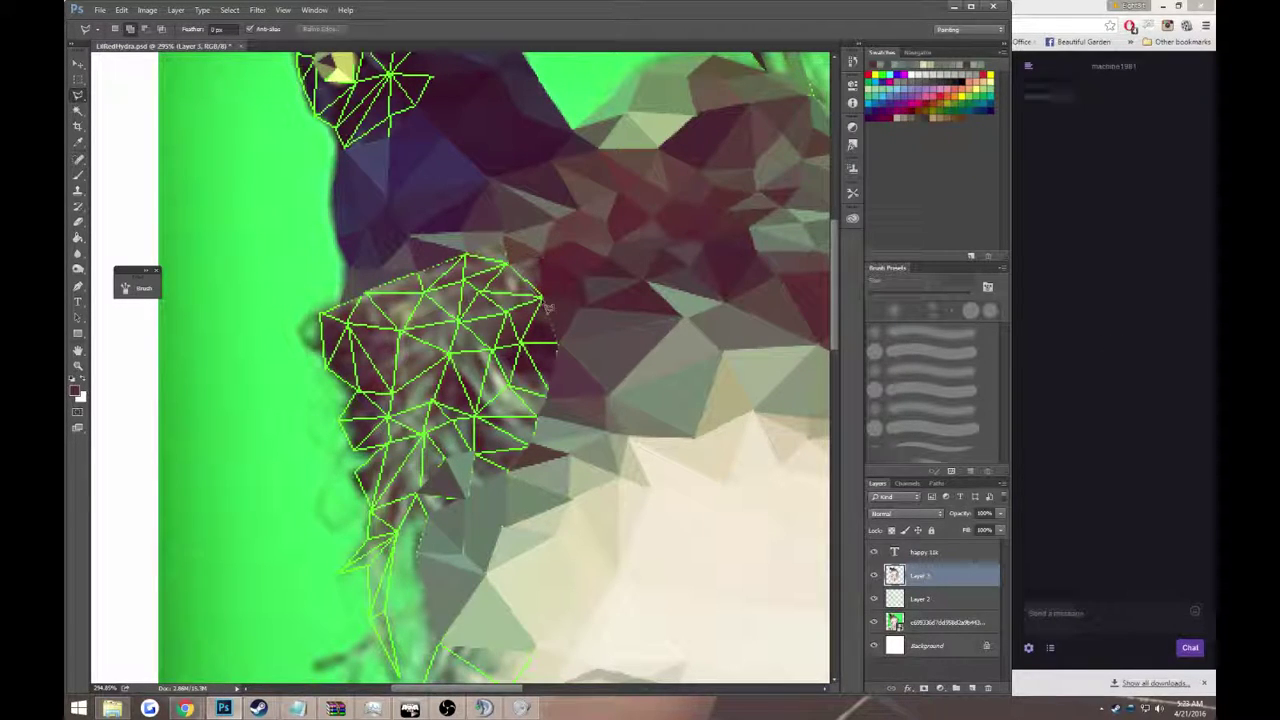
{"action": "key", "text": "g"}
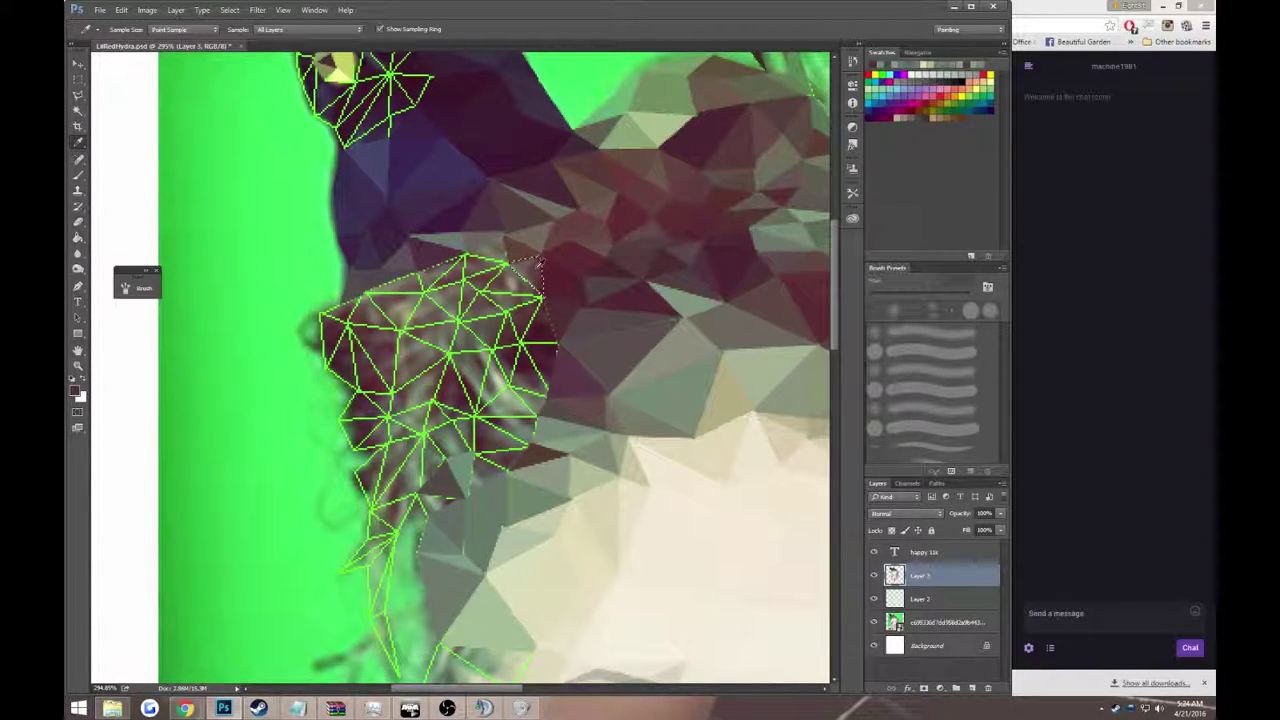
{"action": "left_click", "coordinate": [533, 273]}
{"action": "scroll", "coordinate": [532, 275], "scroll_direction": "down", "scroll_amount": 2}
{"action": "key", "text": "l"}
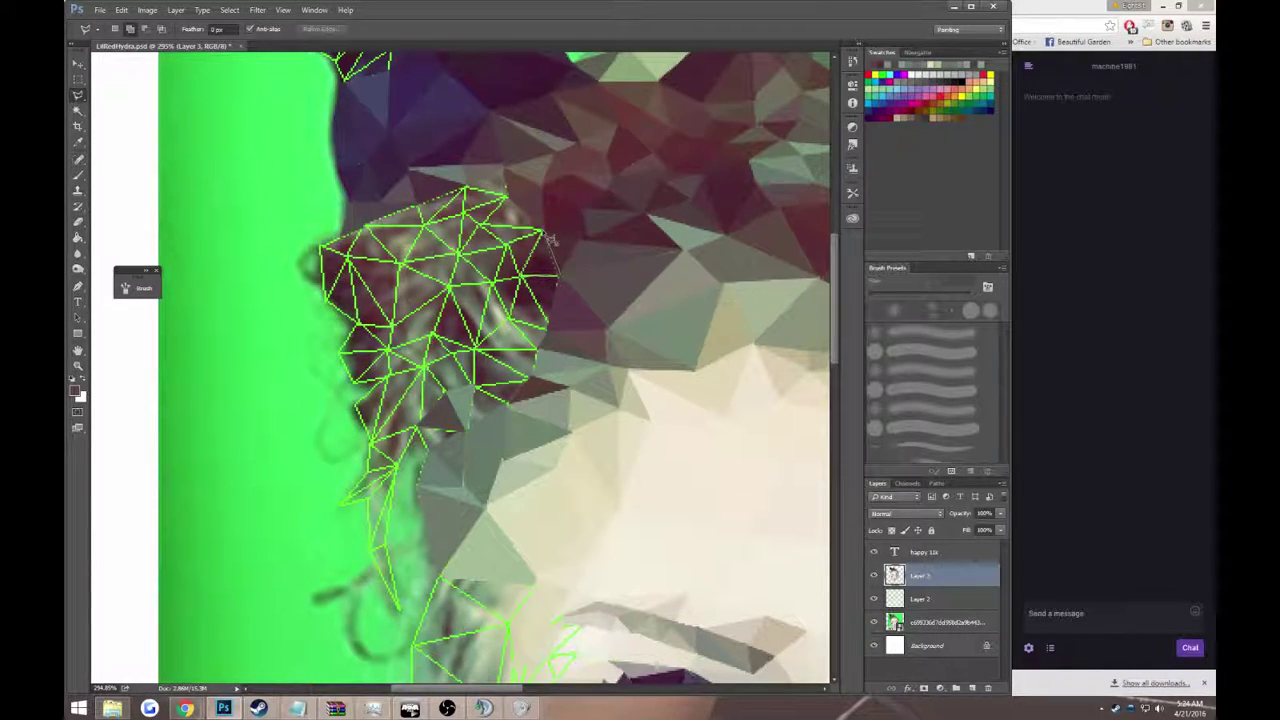
{"action": "key", "text": "g"}
{"action": "left_click", "coordinate": [545, 243]}
{"action": "scroll", "coordinate": [542, 262], "scroll_direction": "down", "scroll_amount": 2}
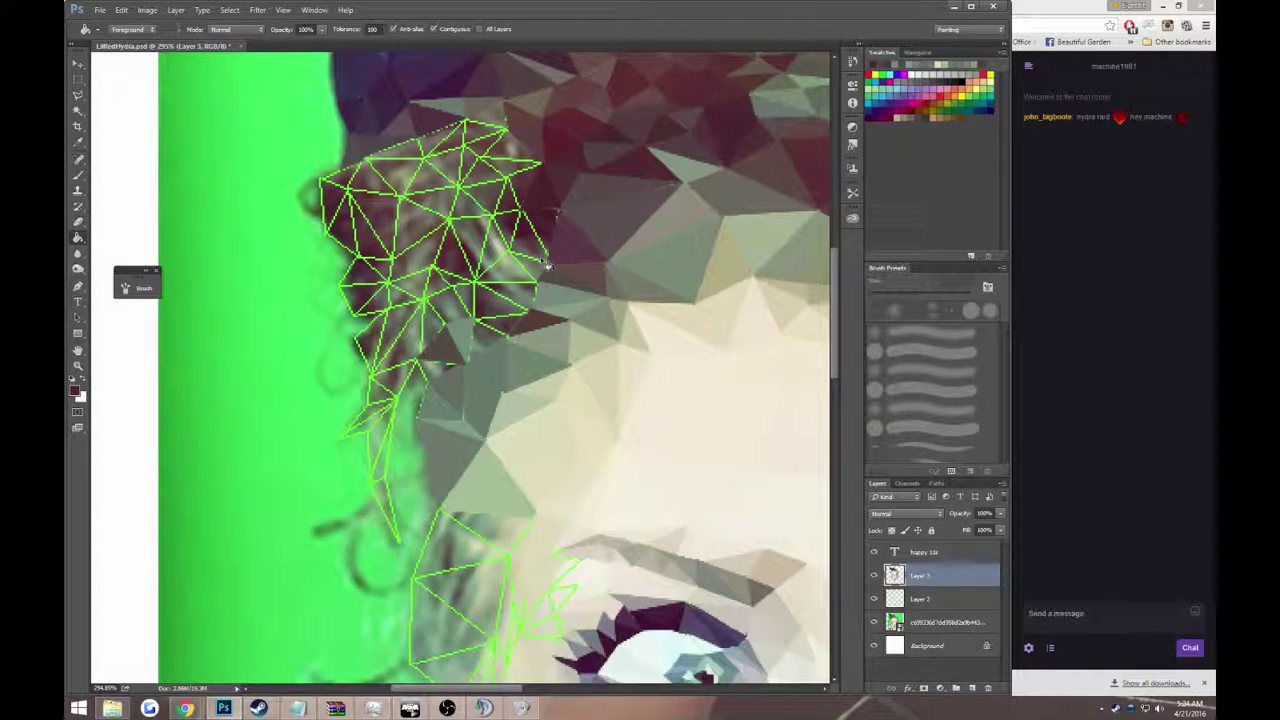
- Sample the dark hair colour with the Eyedropper and fill another triangle with it
{"action": "key", "text": "l"}
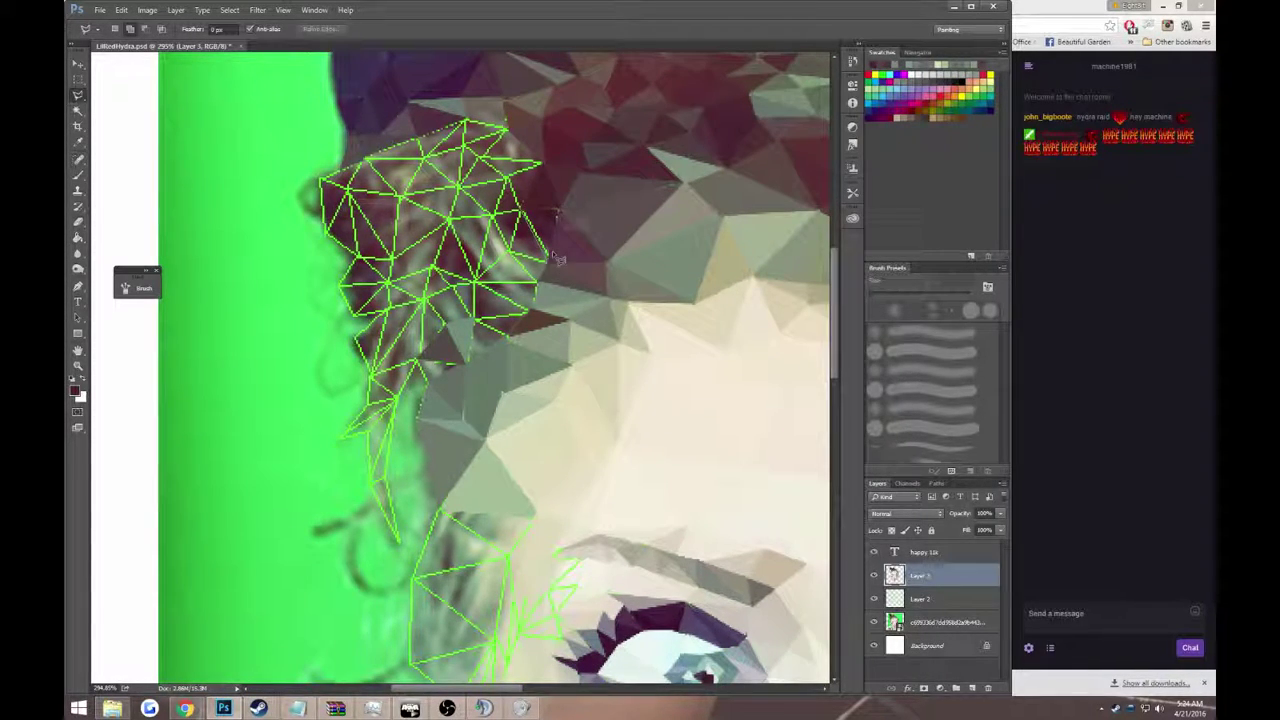
{"action": "key", "text": "i"}
{"action": "left_click", "coordinate": [549, 221]}
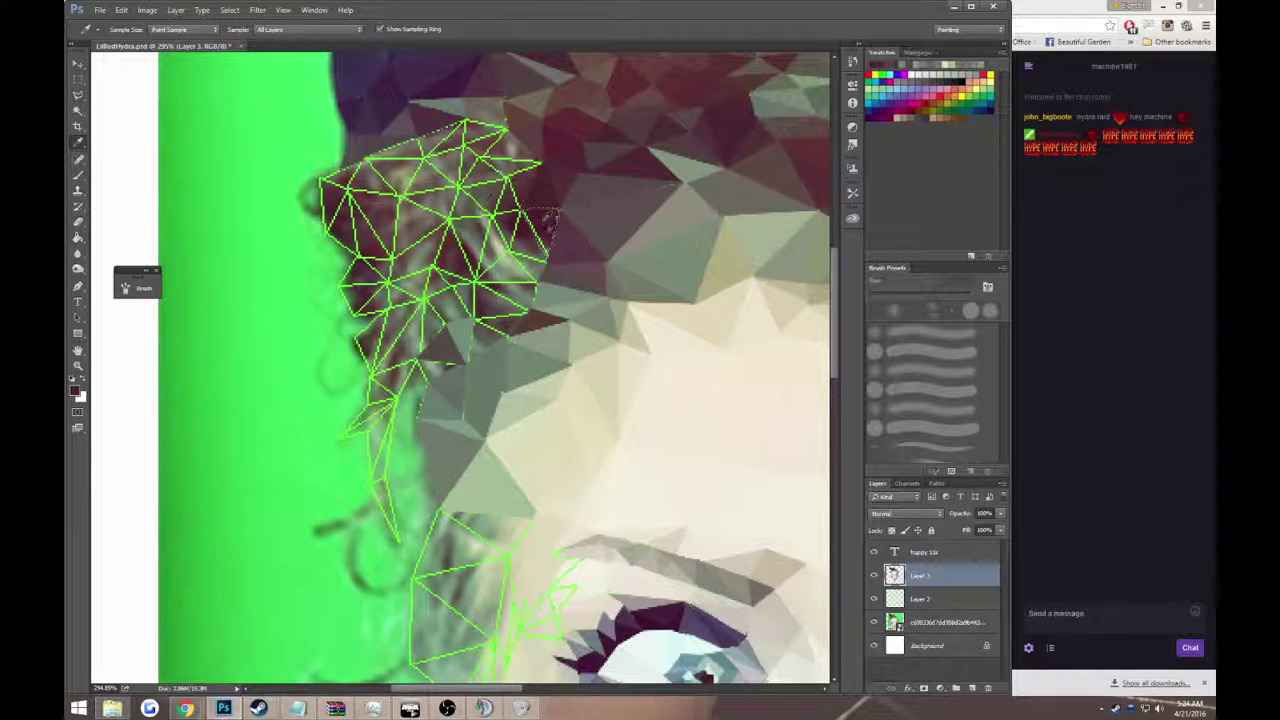
{"action": "key", "text": "g"}
{"action": "left_click", "coordinate": [550, 222]}
{"action": "scroll", "coordinate": [549, 246], "scroll_direction": "up", "scroll_amount": 1}
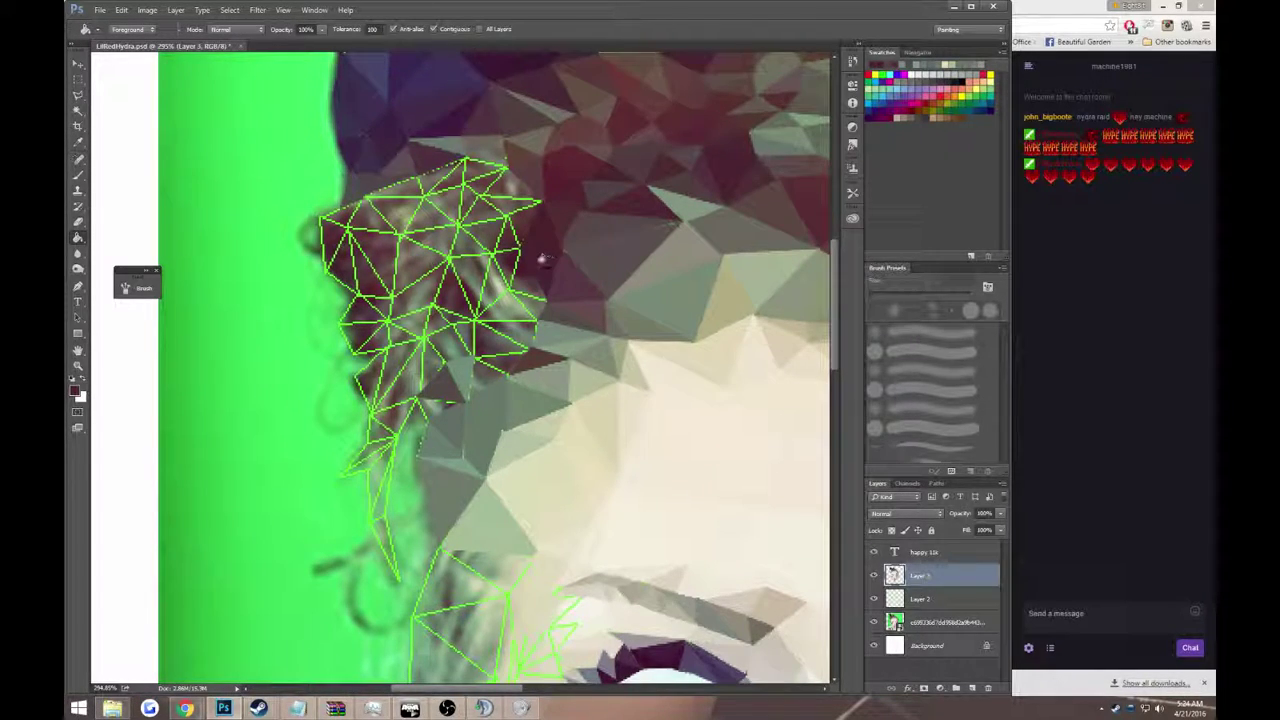
{"action": "key", "text": "l"}
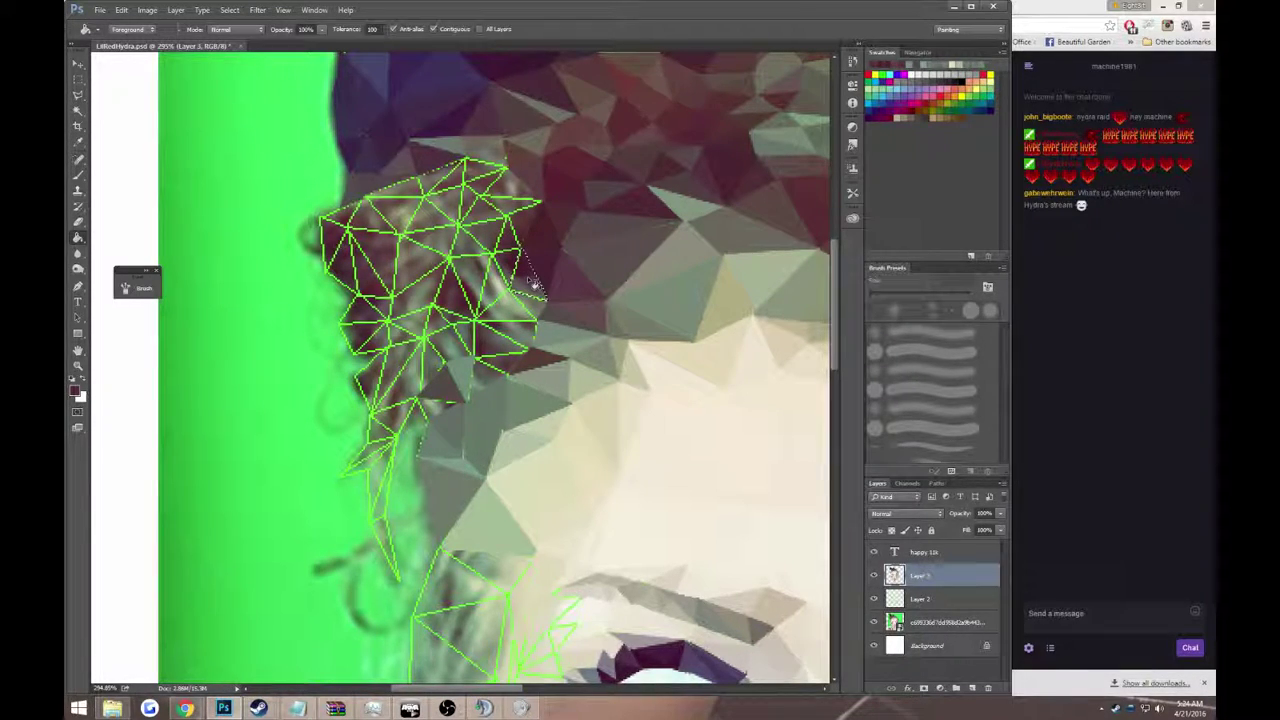
{"action": "key", "text": "alt+Tab"}
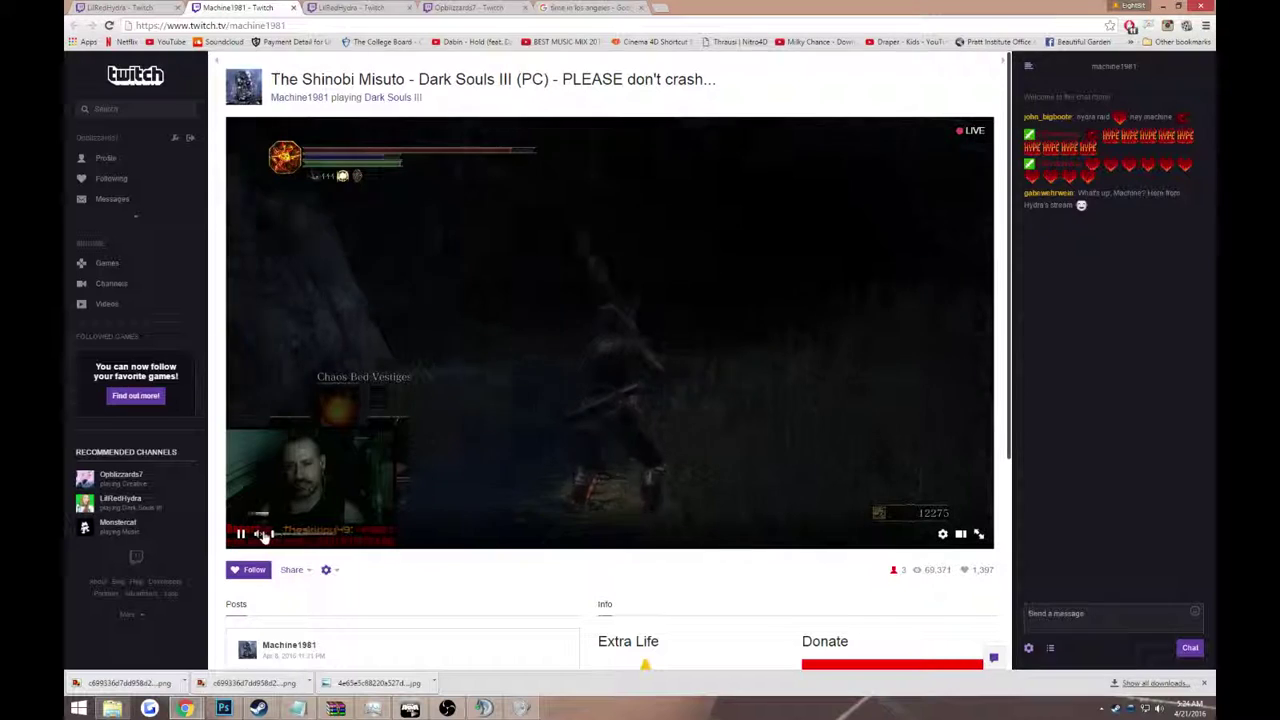
- Unmute the stream, close two of the Twitch stream tabs, and return to the Photoshop portrait
{"action": "left_click", "coordinate": [300, 537]}
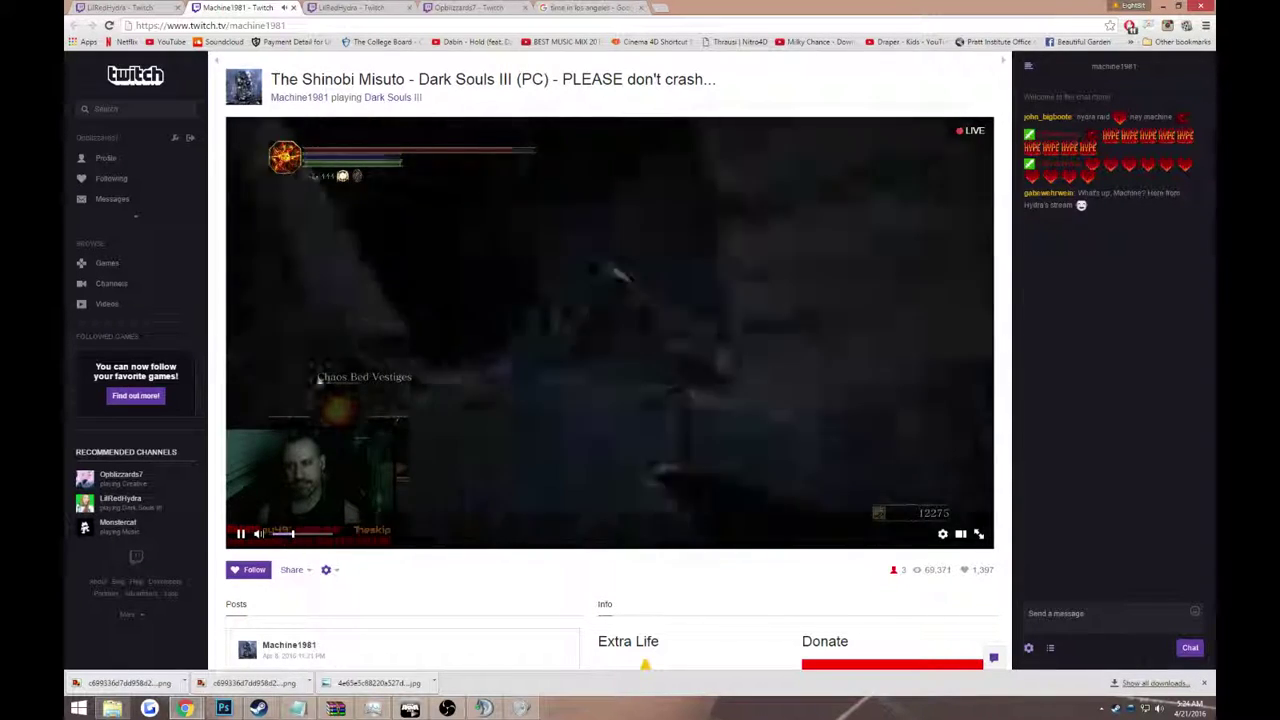
{"action": "left_click", "coordinate": [360, 8]}
{"action": "left_click", "coordinate": [408, 8]}
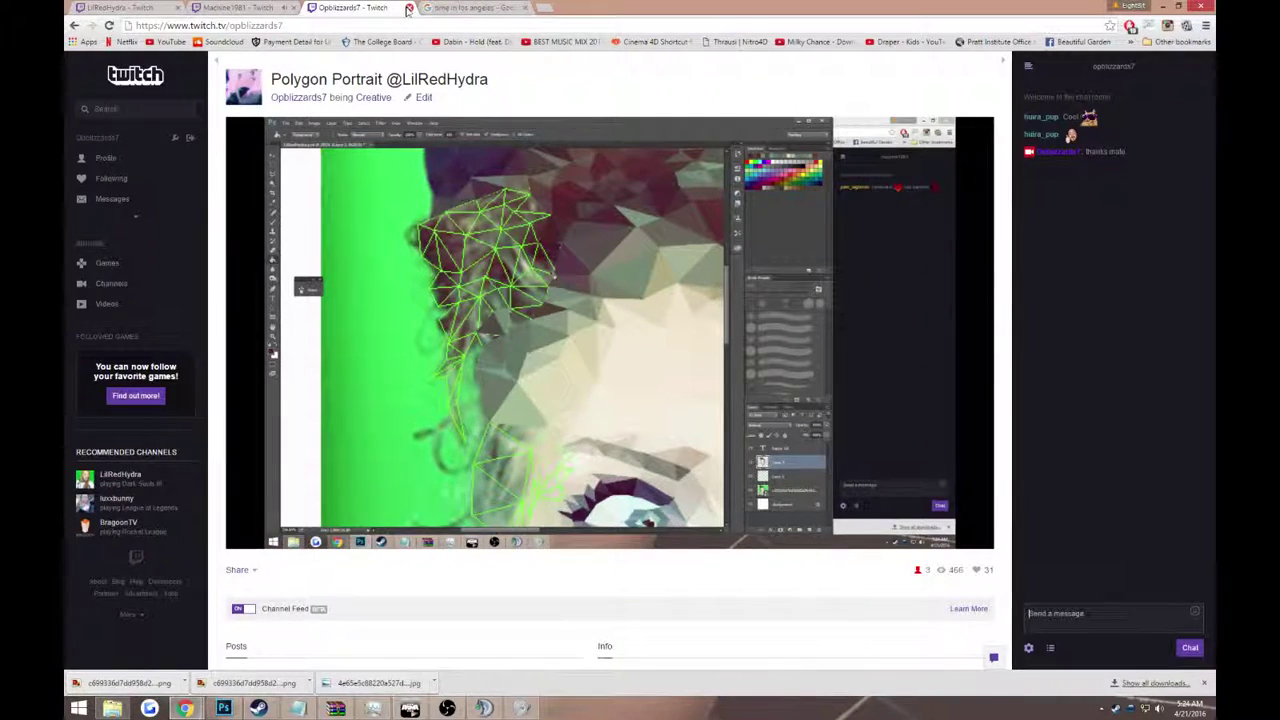
{"action": "left_click", "coordinate": [408, 8]}
{"action": "key", "text": "alt+Tab"}
{"action": "scroll", "coordinate": [516, 336], "scroll_direction": "up", "scroll_amount": 2}
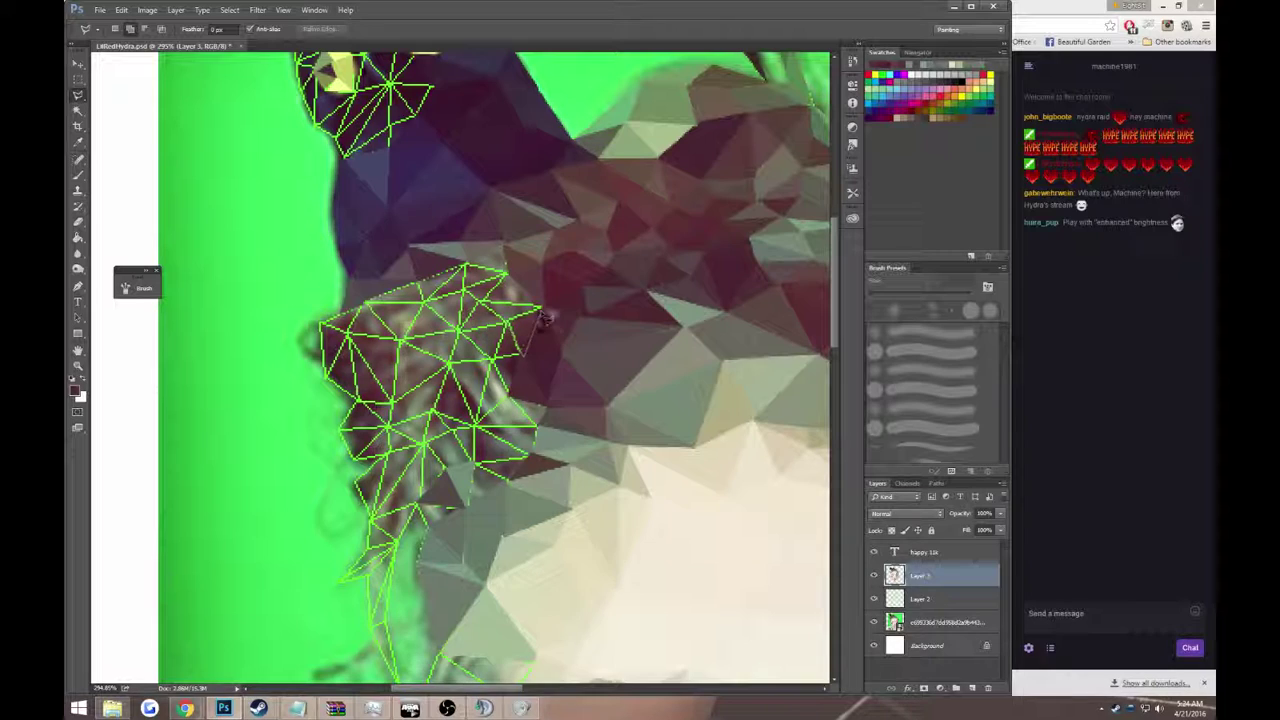
- Sample a lighter hair colour, fill the selected triangle with it, and deselect
{"action": "key", "text": "i"}
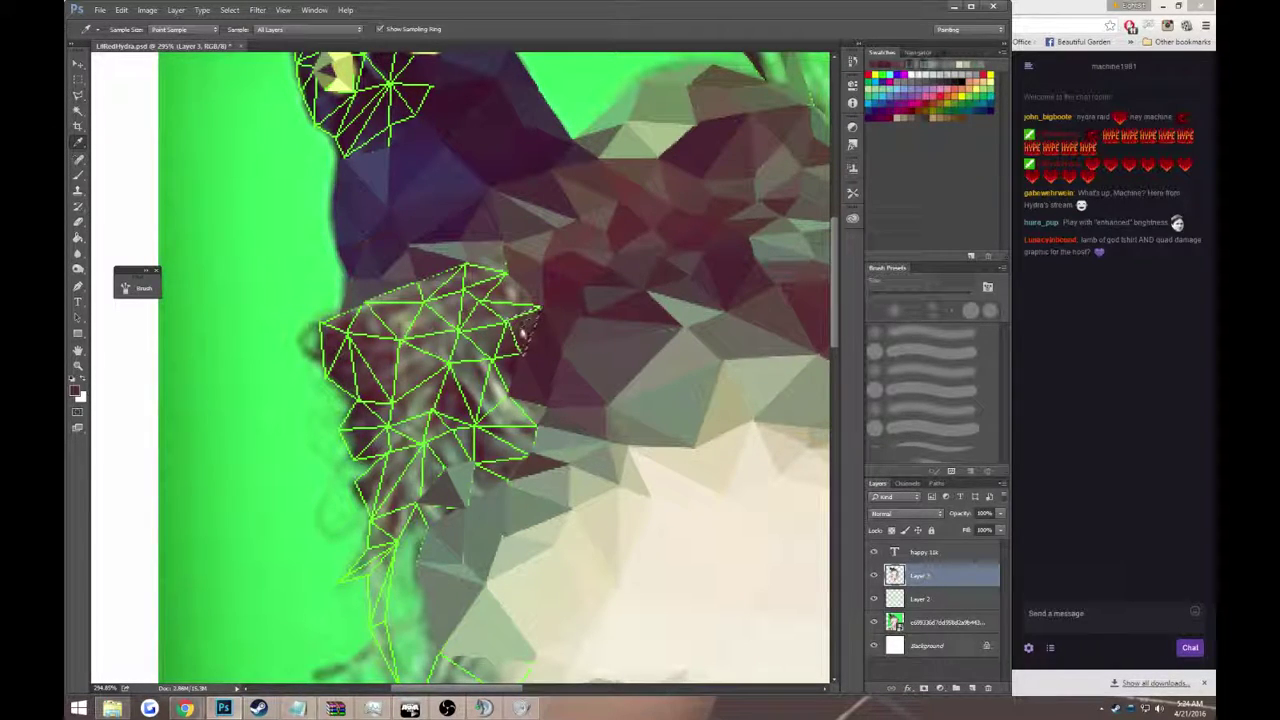
{"action": "key", "text": "g"}
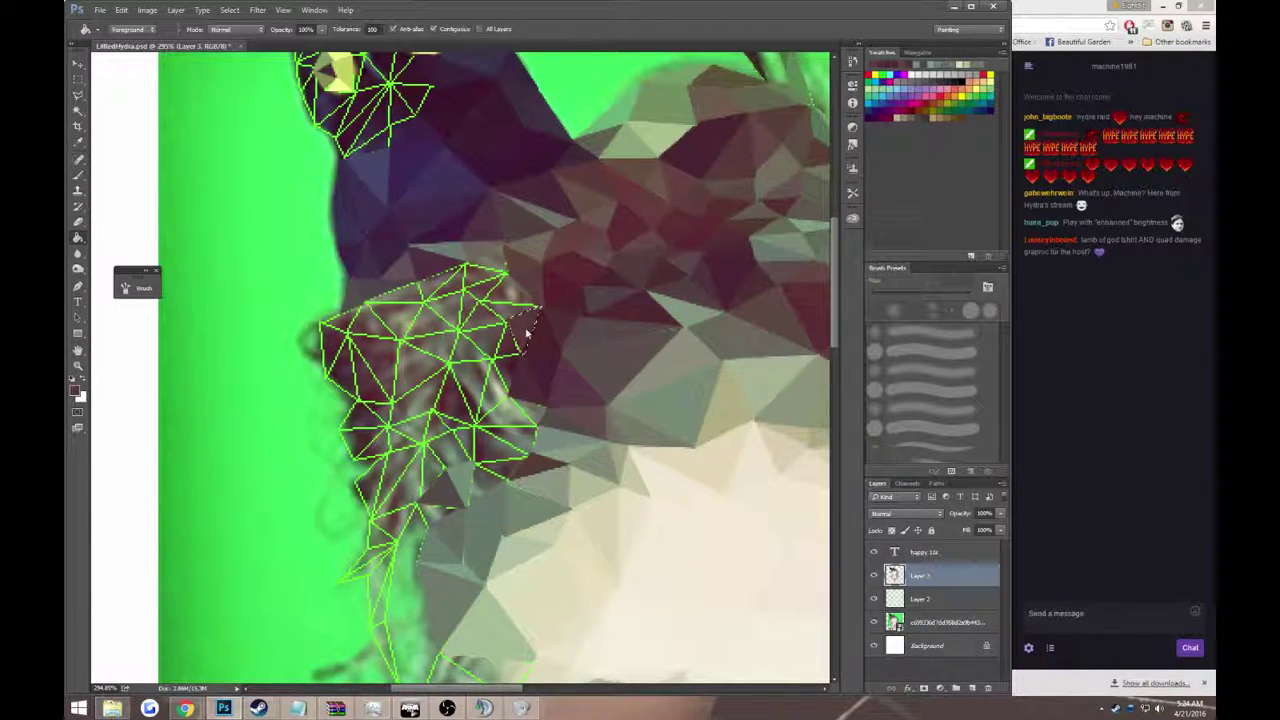
{"action": "key", "text": "l"}
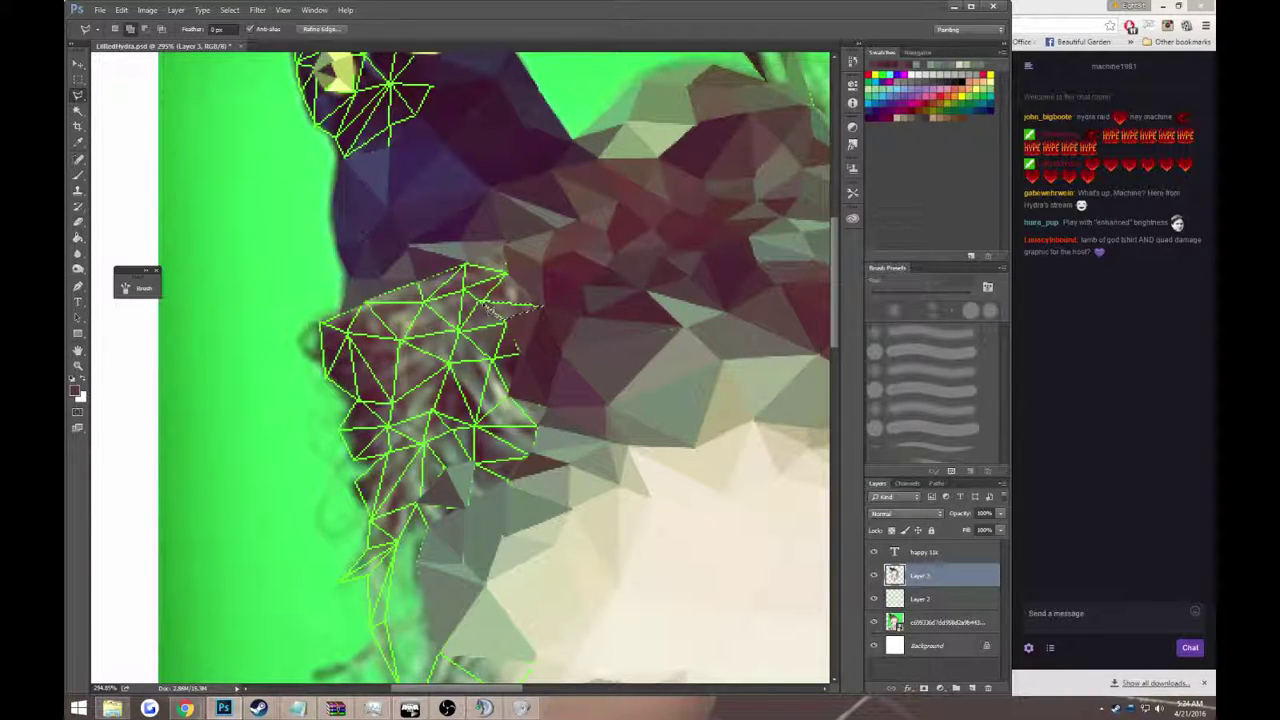
{"action": "key", "text": "i"}
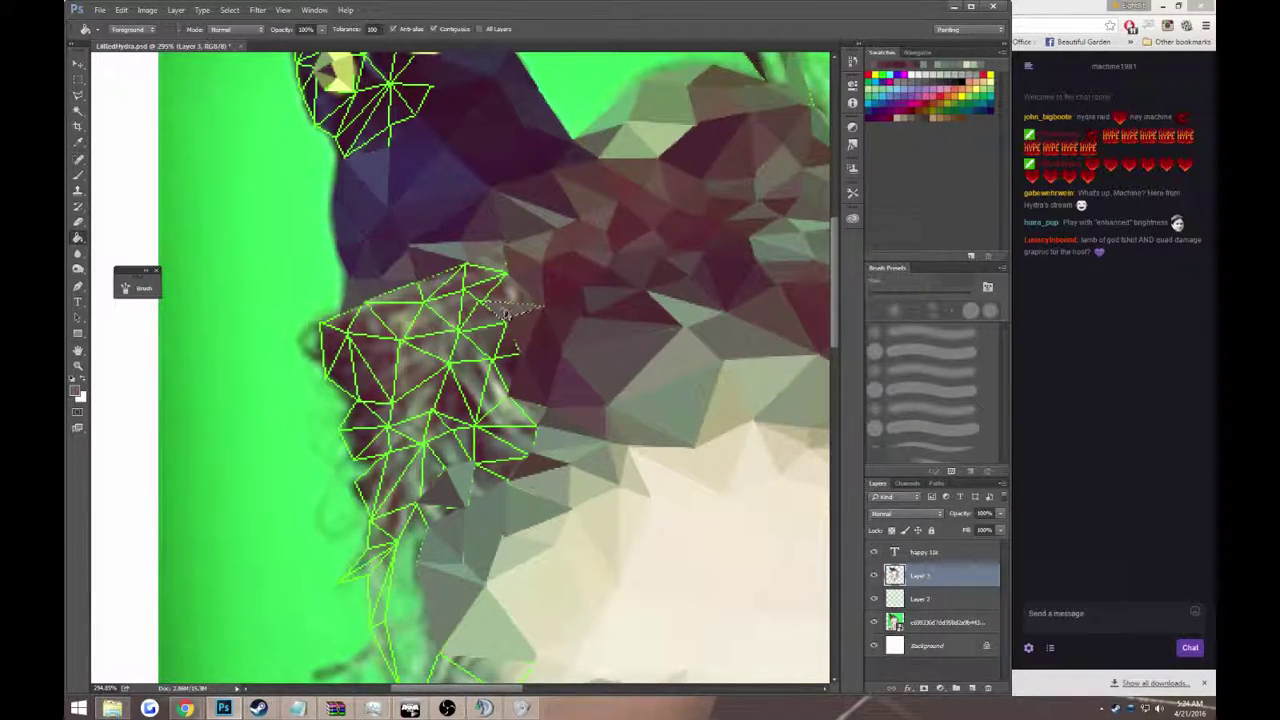
{"action": "key", "text": "l"}
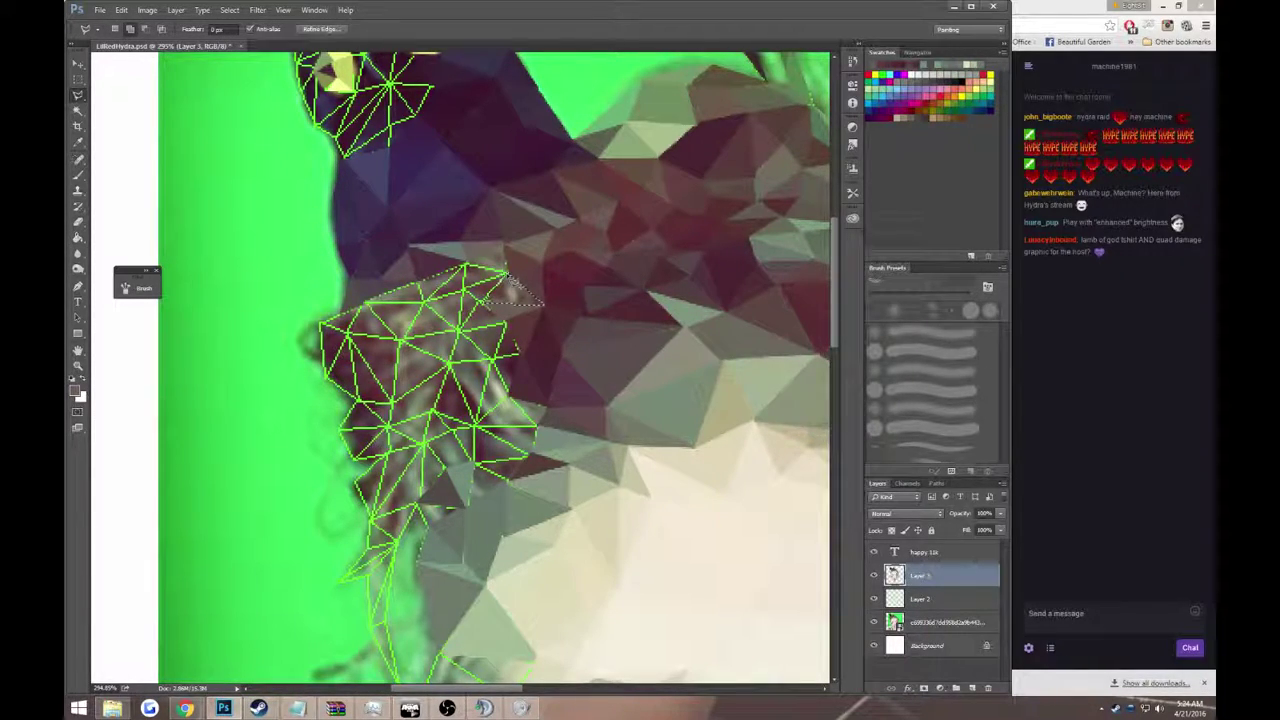
{"action": "key", "text": "g"}
{"action": "left_click", "coordinate": [512, 296]}
{"action": "key", "text": "ctrl+d"}
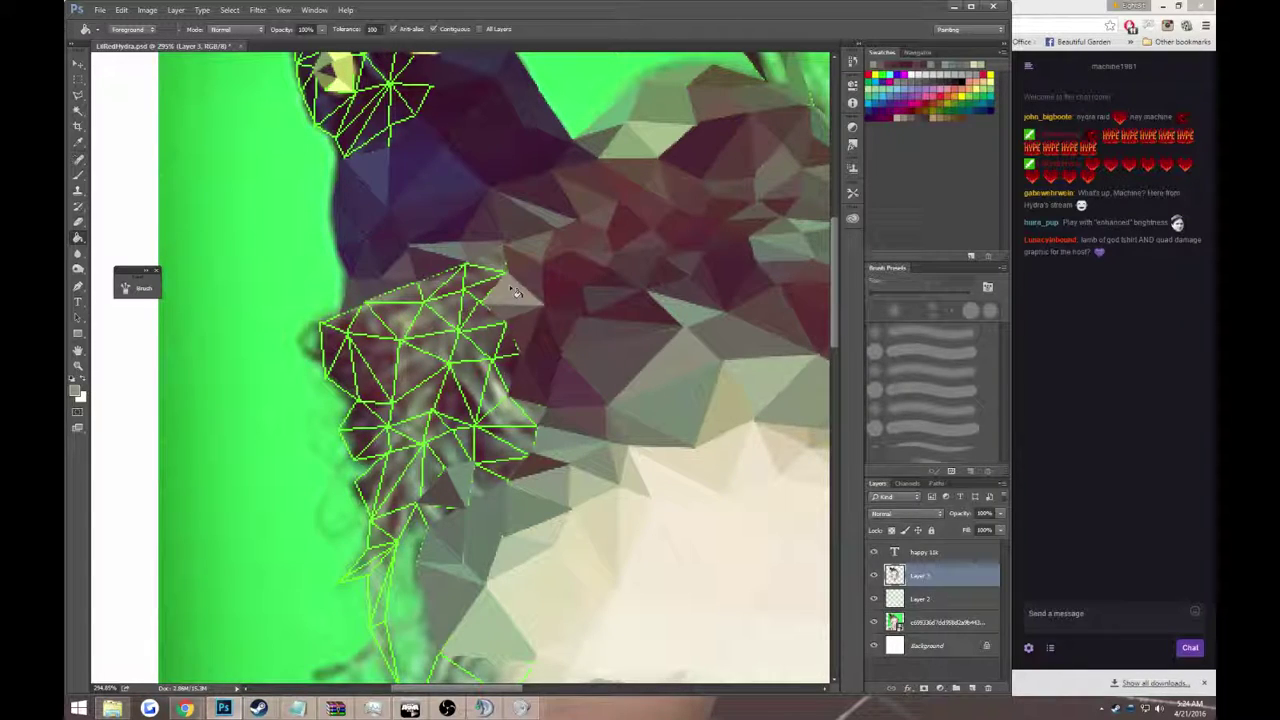
- Outline a new triangle in the upper hair and fill it with the sampled colour
{"action": "key", "text": "l"}
{"action": "left_click", "coordinate": [510, 250]}
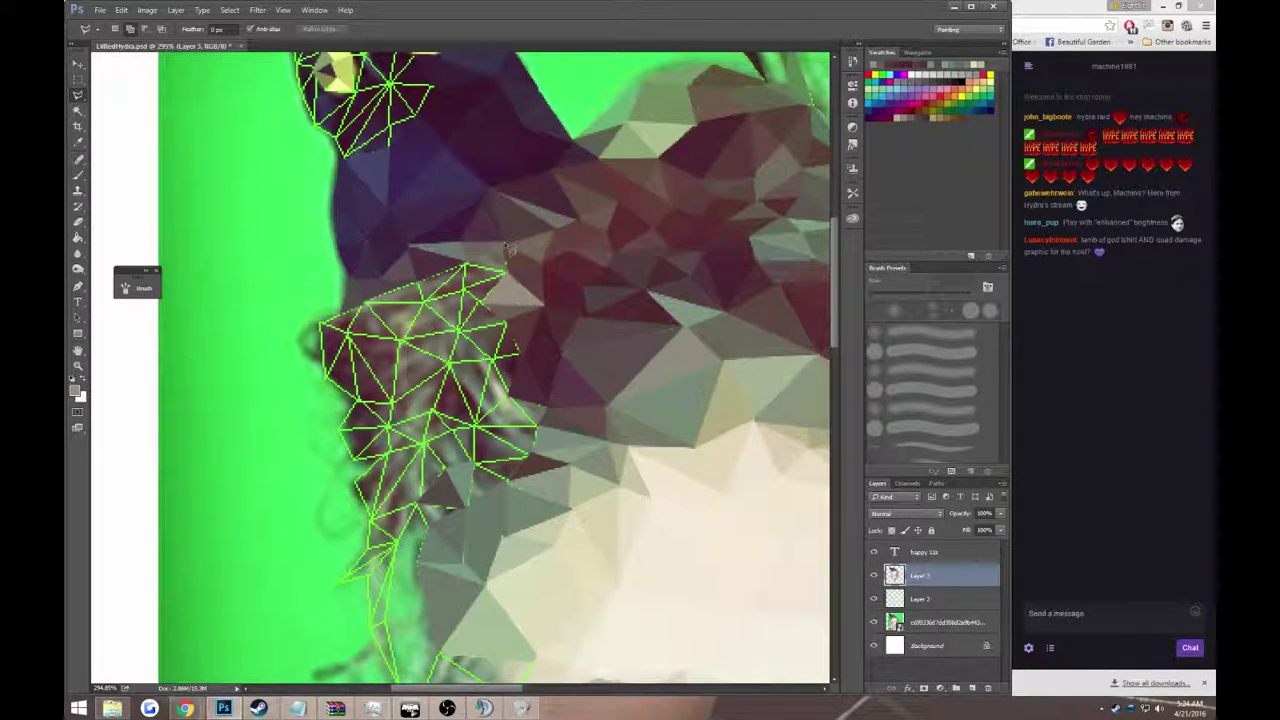
{"action": "left_click", "coordinate": [515, 276]}
{"action": "double_click", "coordinate": [466, 270]}
{"action": "key", "text": "g"}
{"action": "left_click", "coordinate": [497, 262]}
- Outline a small triangle at the top of the hair and fill it
{"action": "scroll", "coordinate": [500, 272], "scroll_direction": "down", "scroll_amount": 2}
{"action": "scroll", "coordinate": [497, 268], "scroll_direction": "down", "scroll_amount": 1}
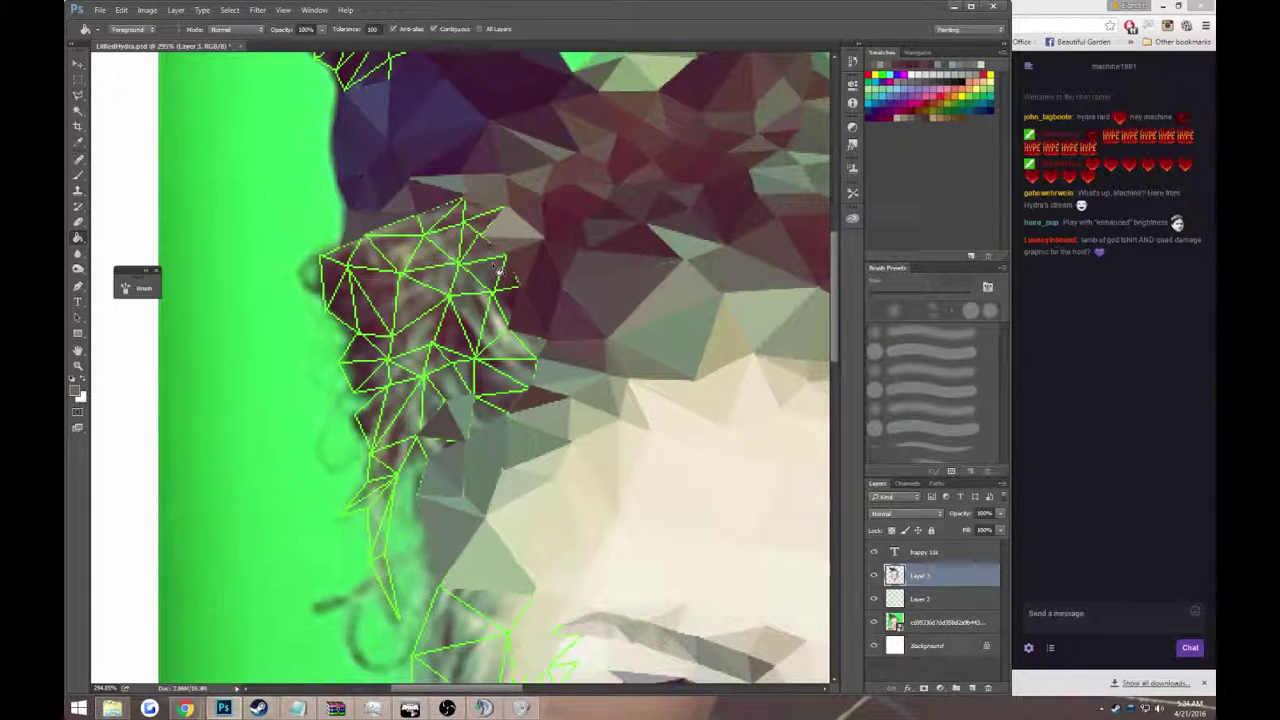
{"action": "key", "text": "l"}
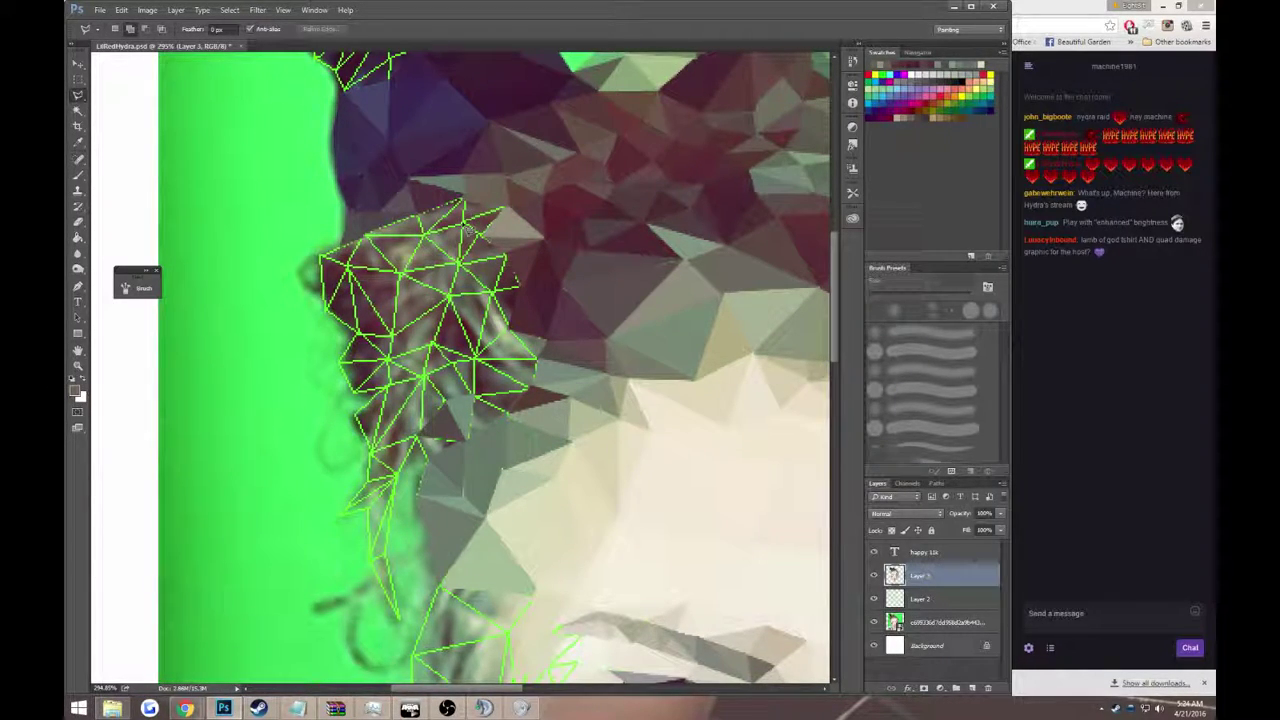
{"action": "left_click", "coordinate": [474, 199]}
{"action": "left_click", "coordinate": [506, 205]}
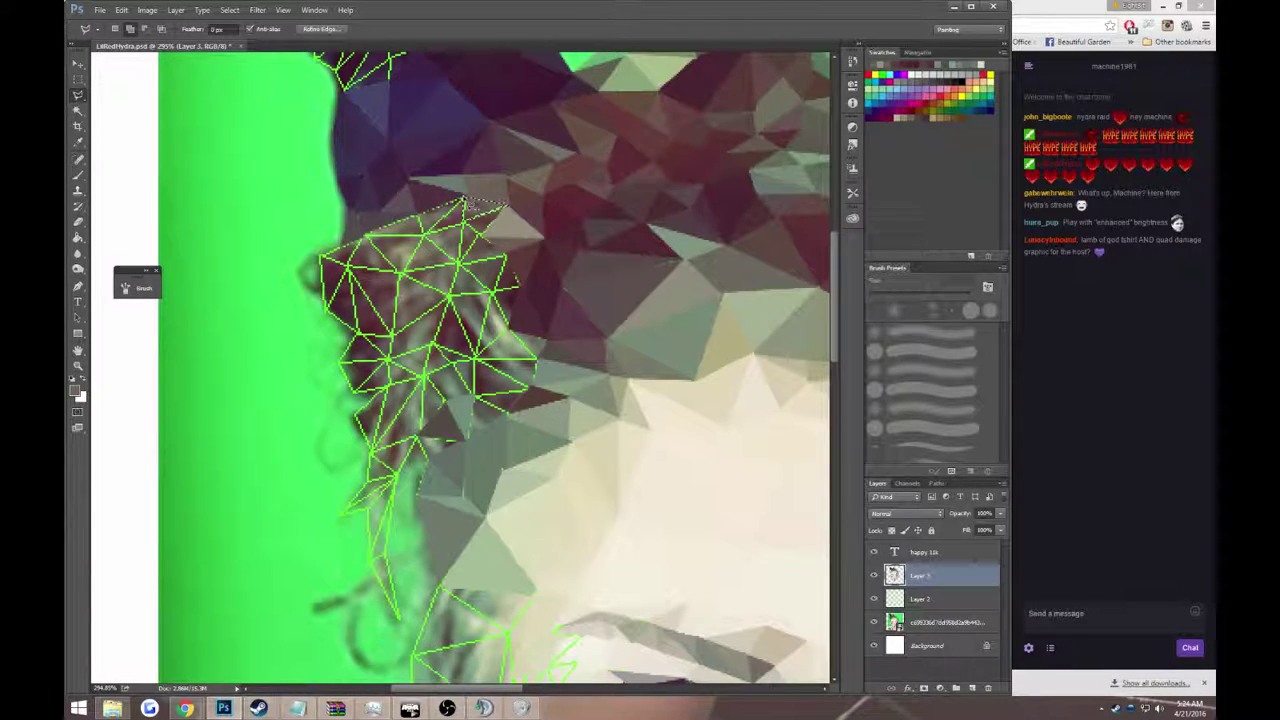
{"action": "double_click", "coordinate": [484, 222]}
{"action": "key", "text": "g"}
{"action": "left_click", "coordinate": [482, 210]}
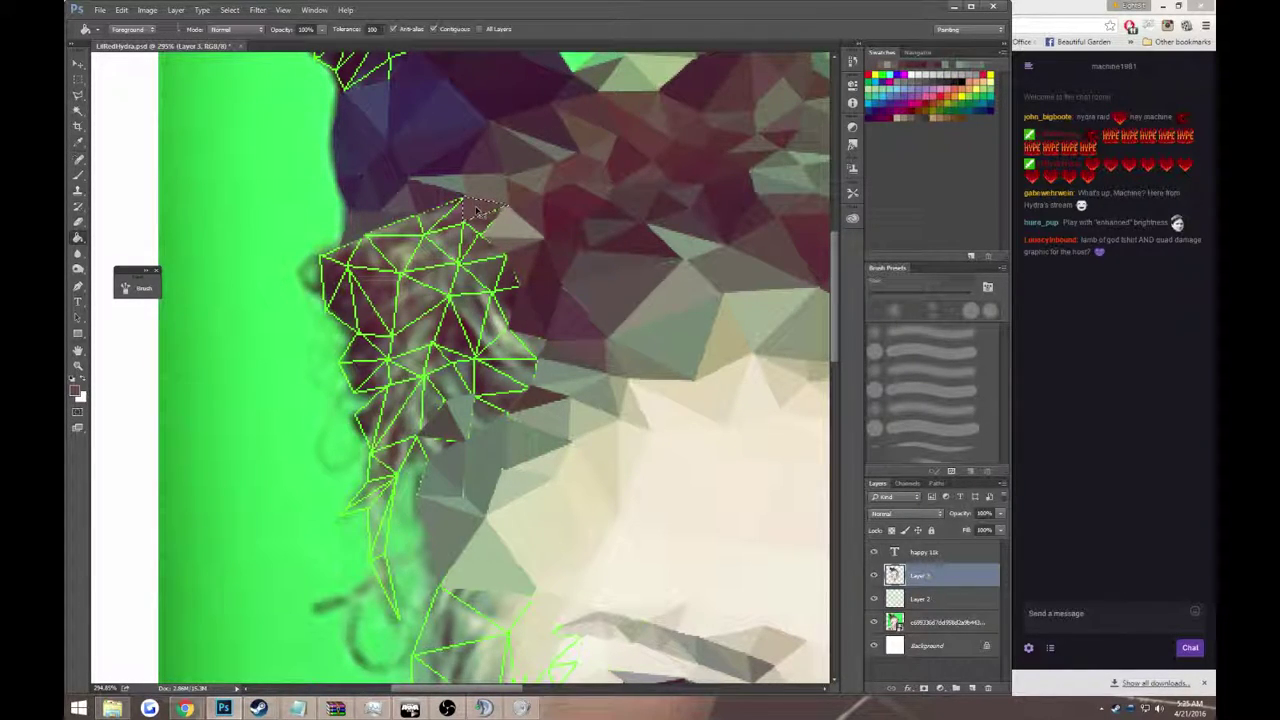
- Fill another triangle along the hair's top edge, then pick a new fill colour
{"action": "key", "text": "l"}
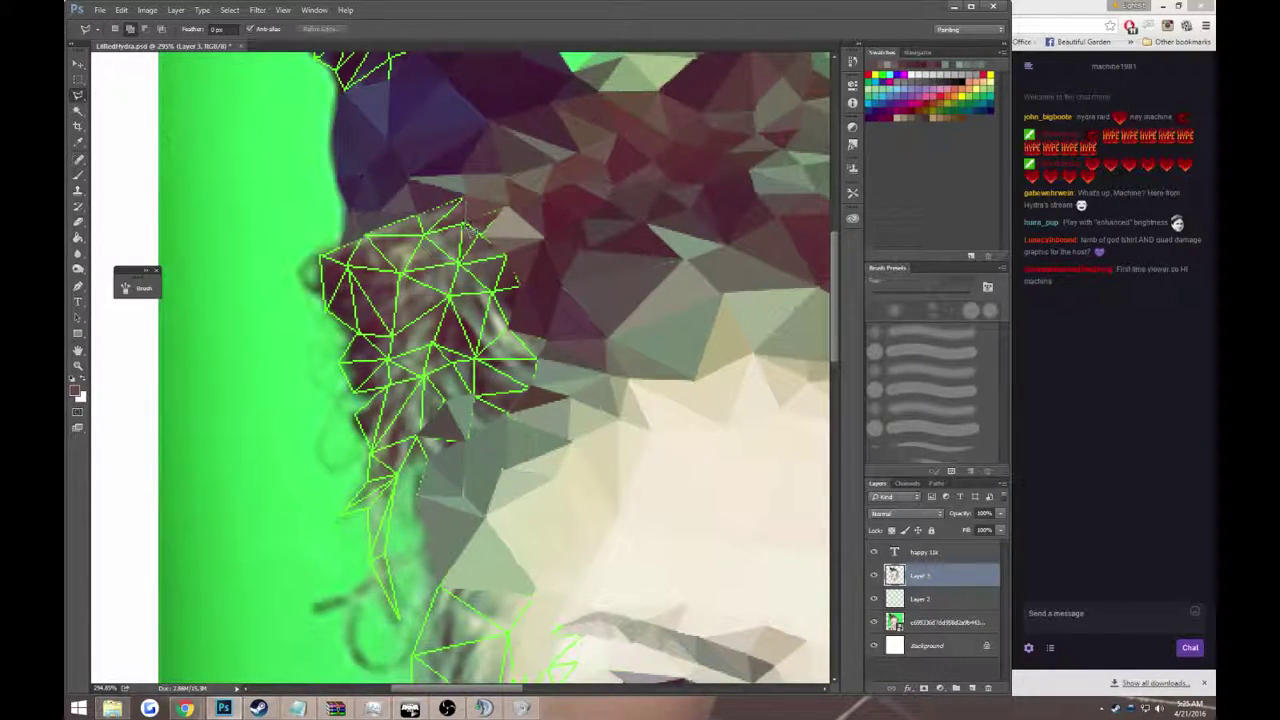
{"action": "left_click", "coordinate": [465, 204]}
{"action": "double_click", "coordinate": [462, 212]}
{"action": "key", "text": "g"}
{"action": "left_click", "coordinate": [456, 216]}
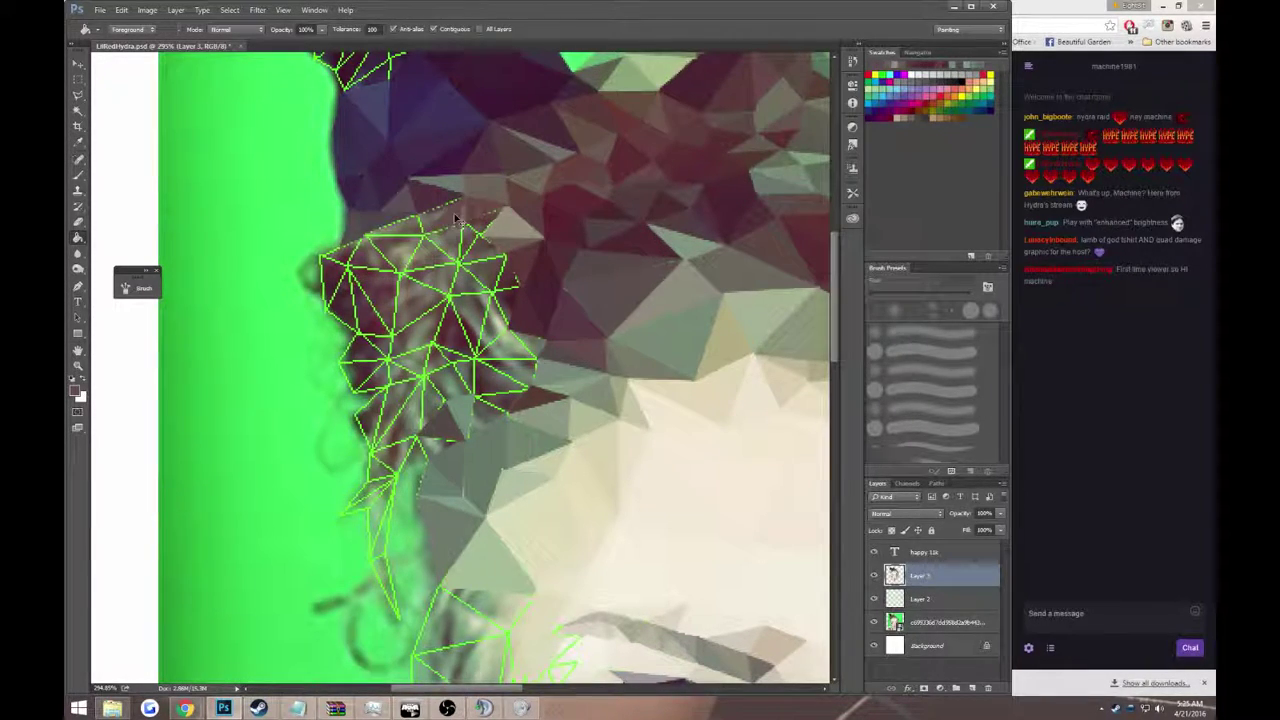
{"action": "key", "text": "l"}
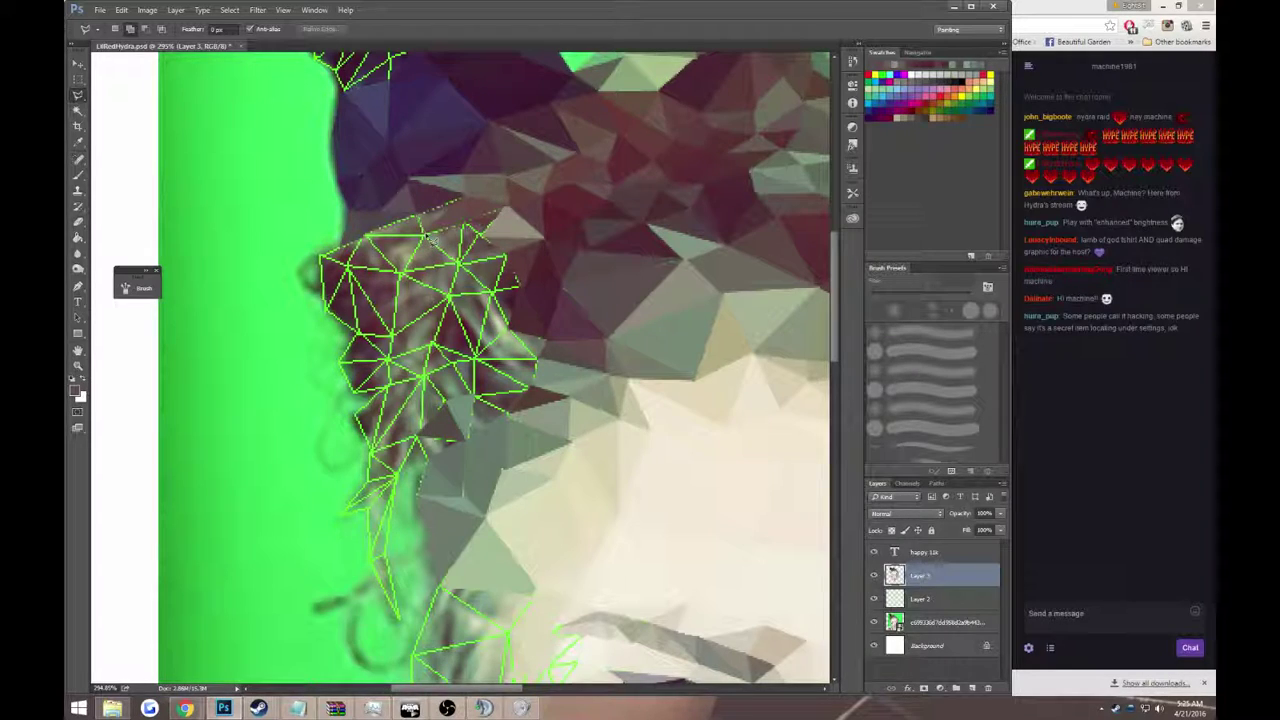
{"action": "key", "text": "i"}
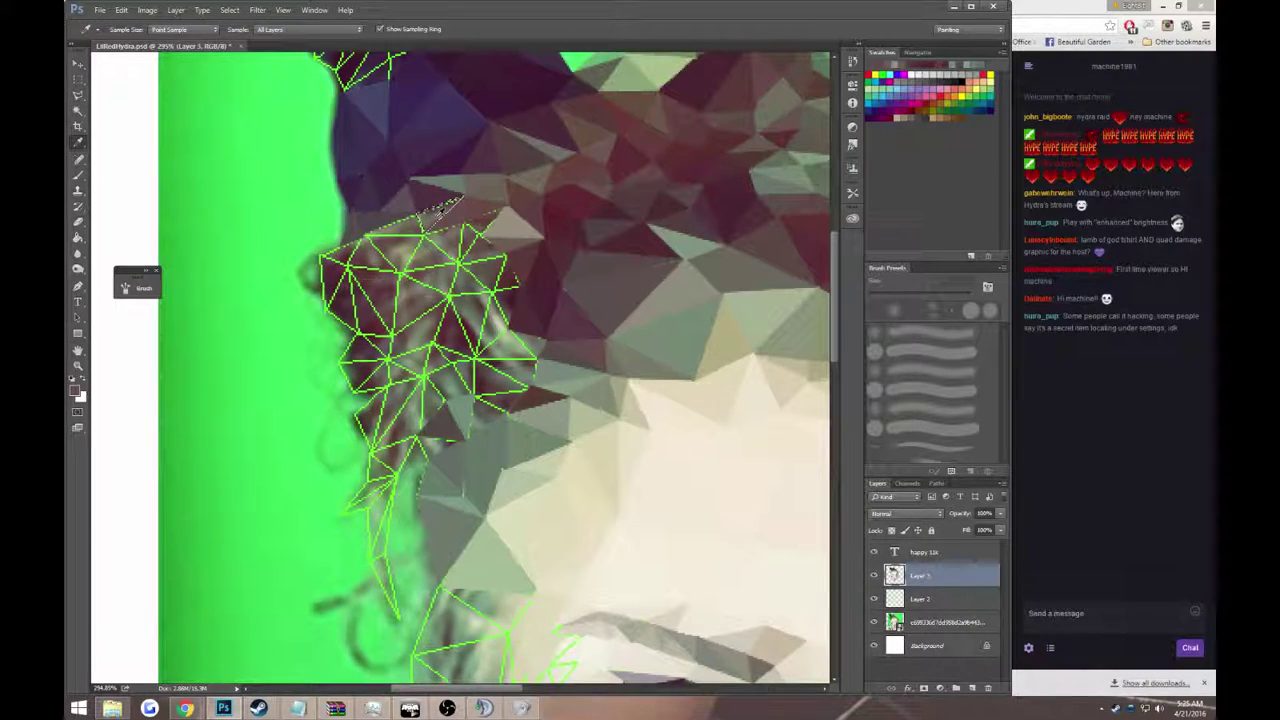
{"action": "key", "text": "g"}
{"action": "key", "text": "l"}
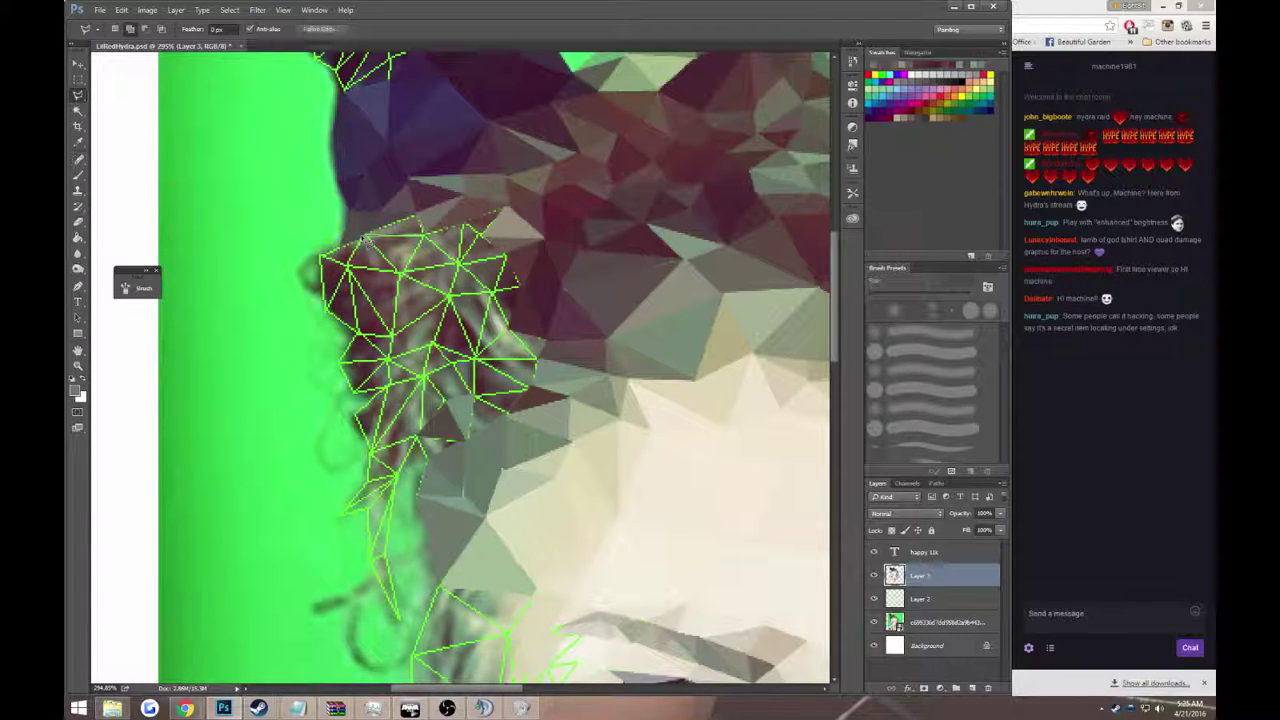
{"action": "key", "text": "g"}
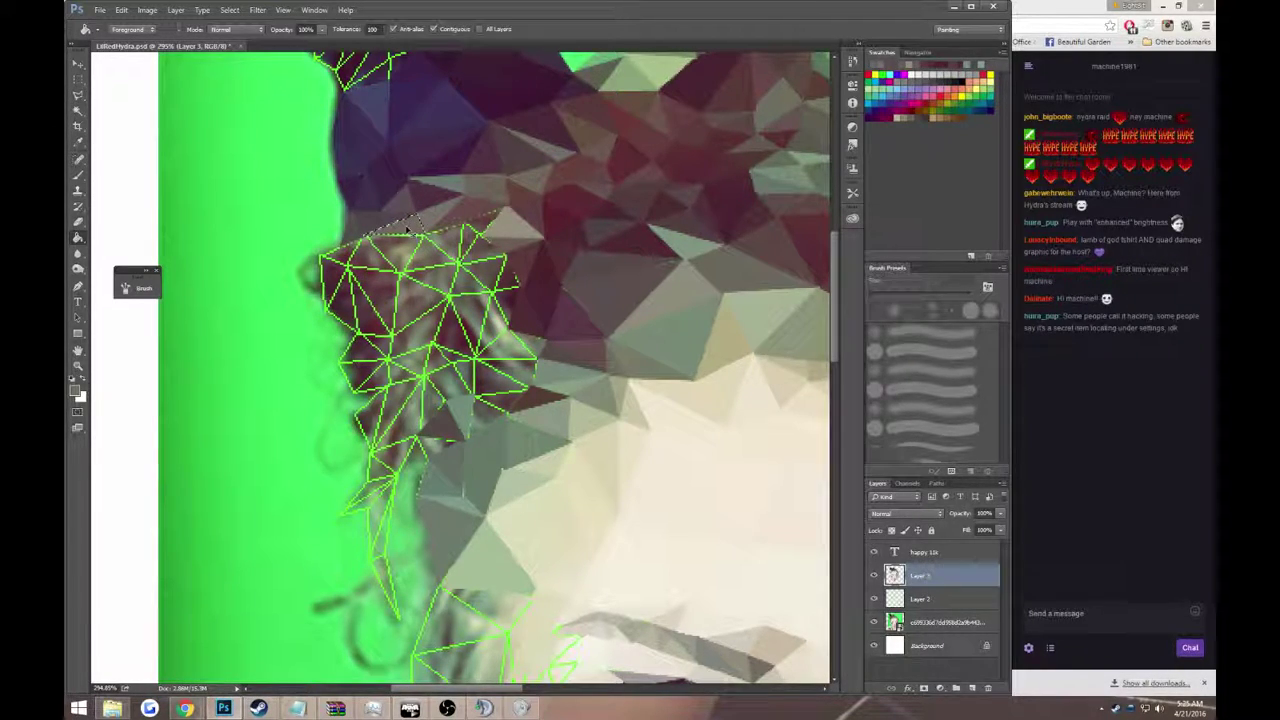
{"action": "key", "text": "l"}
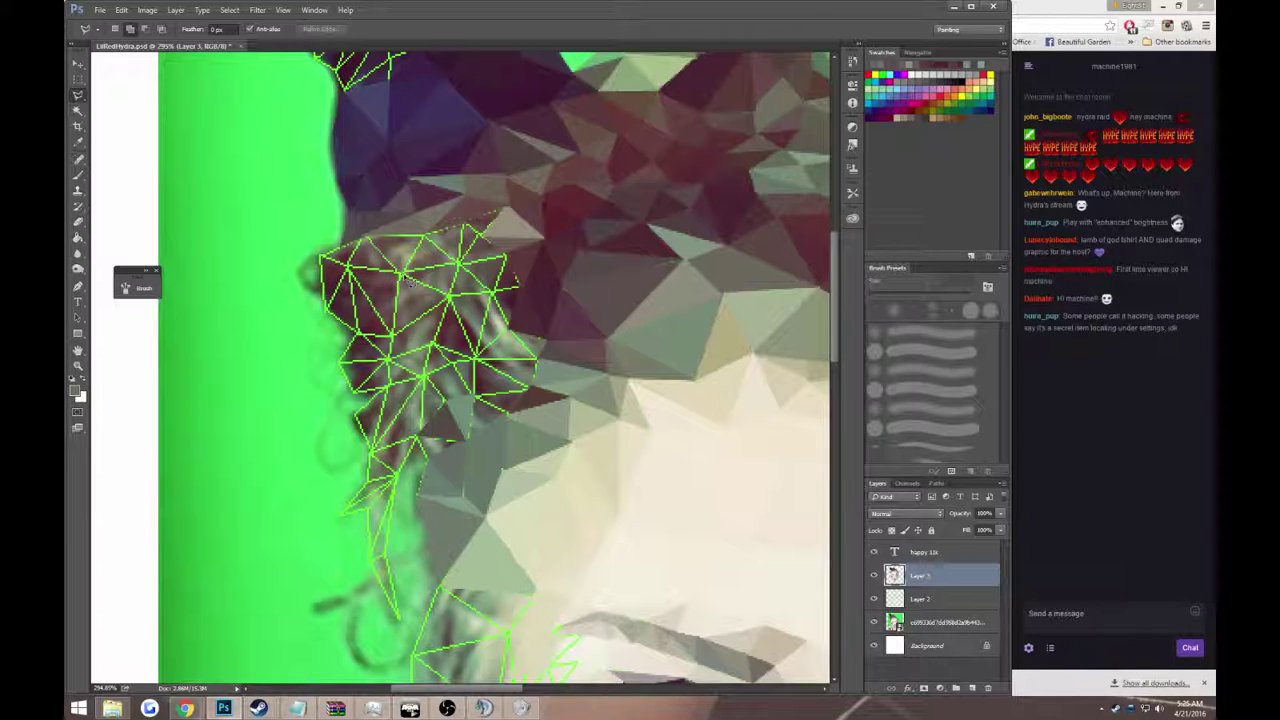
- Outline a larger three-corner triangle on the hair edge, fill it tan, and deselect
{"action": "left_click", "coordinate": [426, 236]}
{"action": "left_click", "coordinate": [364, 238]}
{"action": "left_click", "coordinate": [403, 267]}
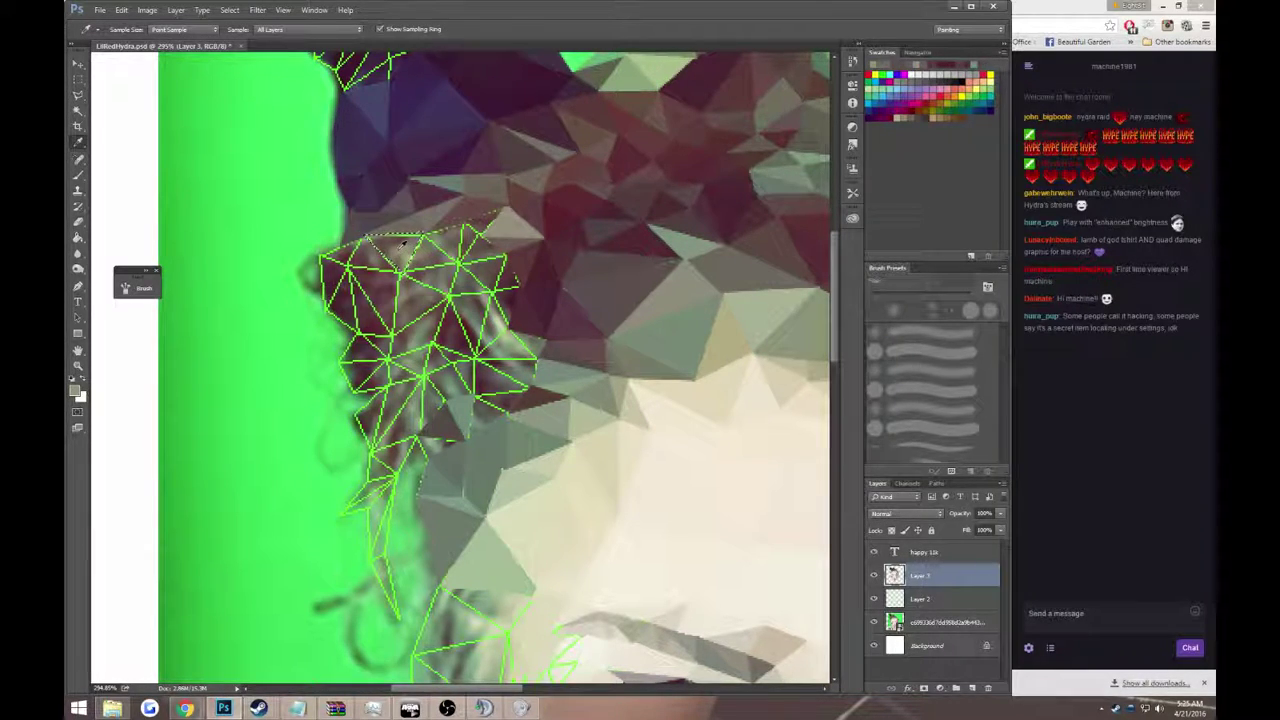
{"action": "left_click", "coordinate": [425, 236]}
{"action": "key", "text": "g"}
{"action": "left_click", "coordinate": [404, 255]}
{"action": "key", "text": "ctrl+d"}
{"action": "key", "text": "l"}
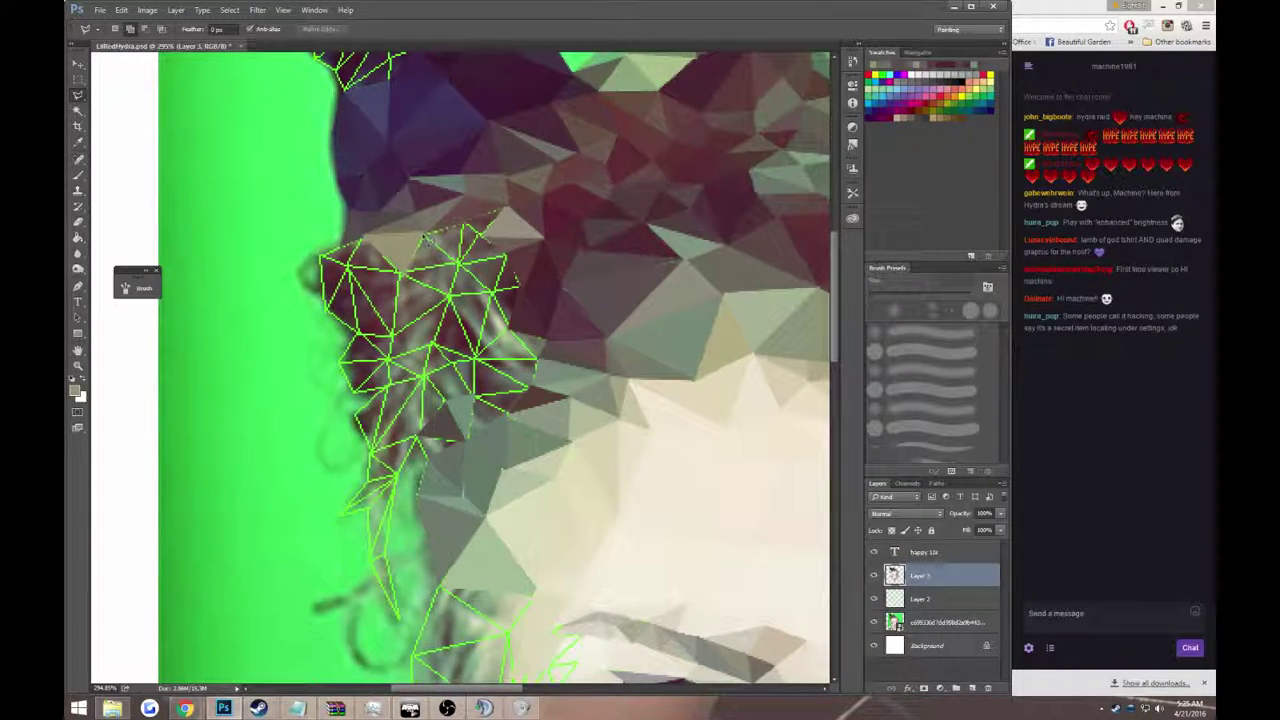
- Outline the adjacent triangle below, fill it tan, and deselect
{"action": "left_click", "coordinate": [405, 272]}
{"action": "left_click", "coordinate": [472, 276]}
{"action": "left_click", "coordinate": [405, 272]}
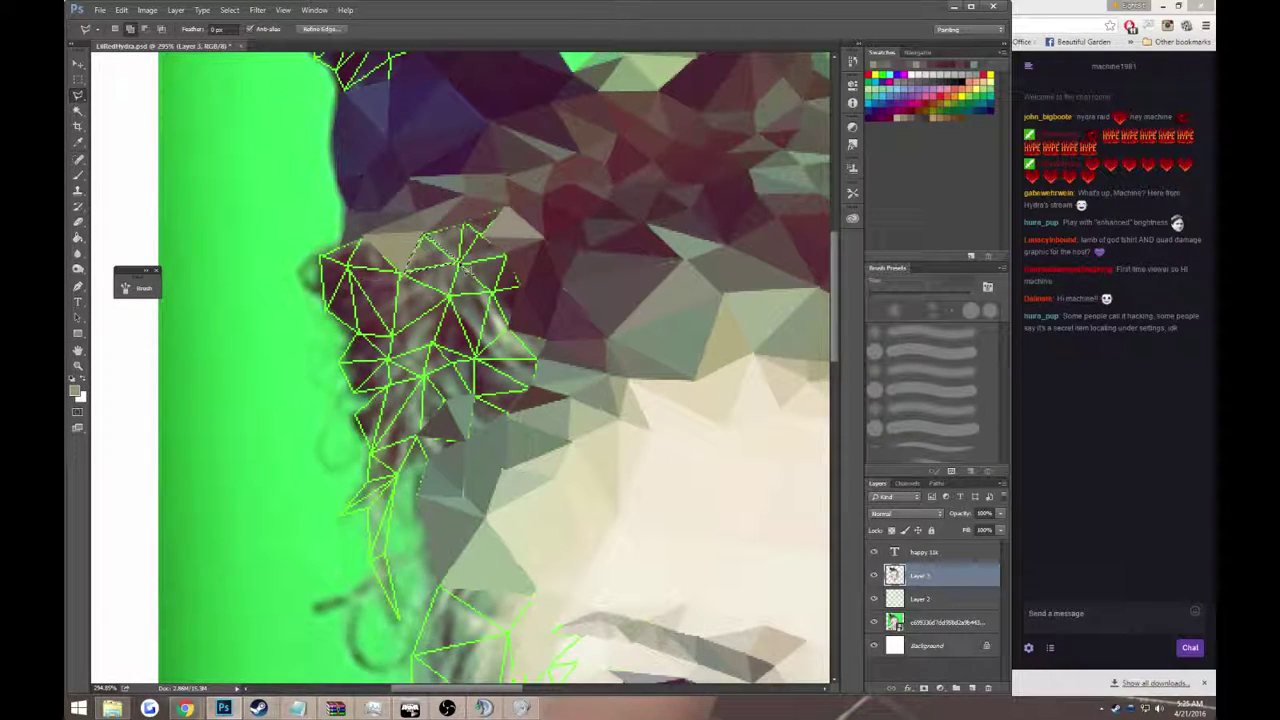
{"action": "key", "text": "g"}
{"action": "left_click", "coordinate": [432, 260]}
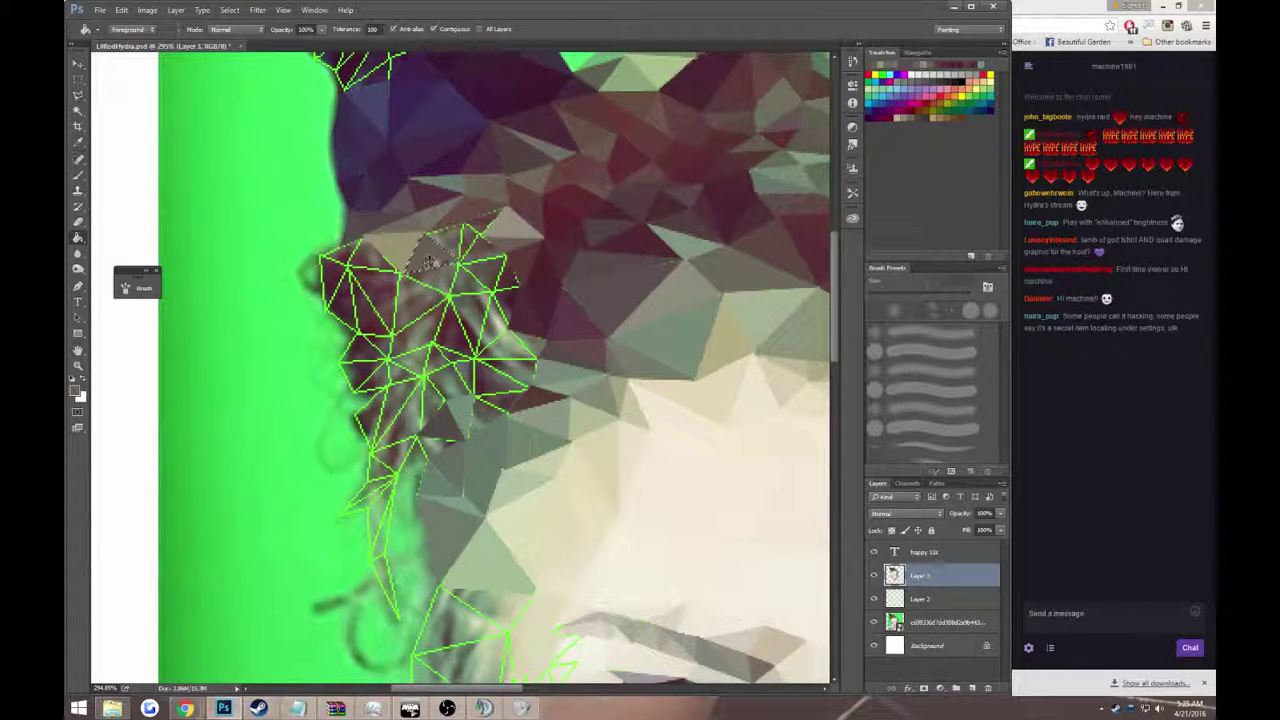
{"action": "key", "text": "ctrl+d"}
{"action": "key", "text": "l"}
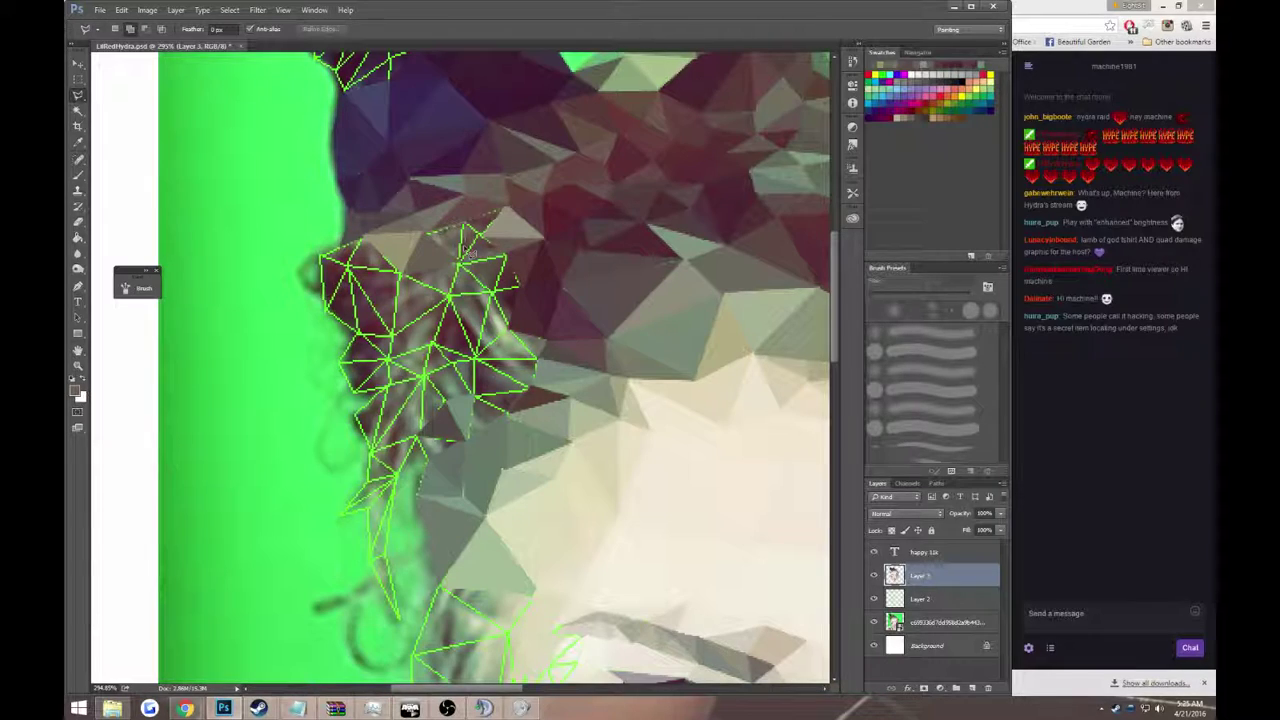
- Sample the nearby hair colour and outline another small triangle at the hair edge
{"action": "left_click", "coordinate": [425, 236]}
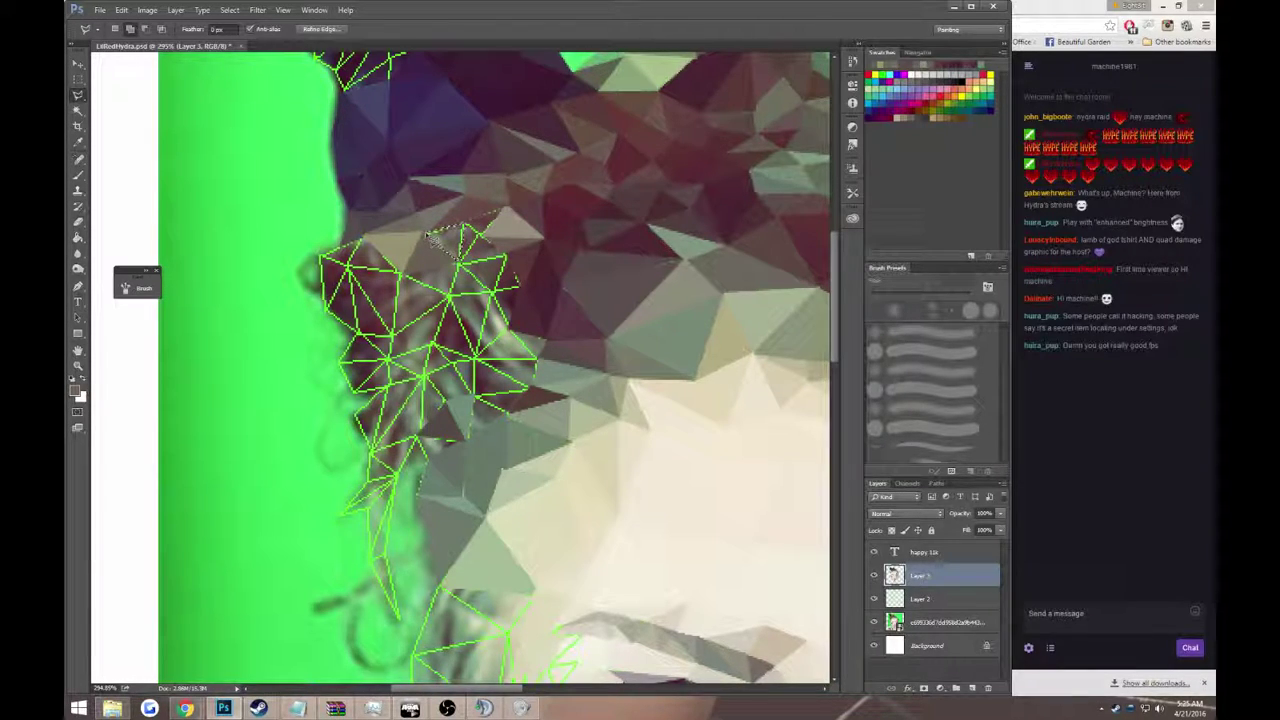
{"action": "key", "text": "g"}
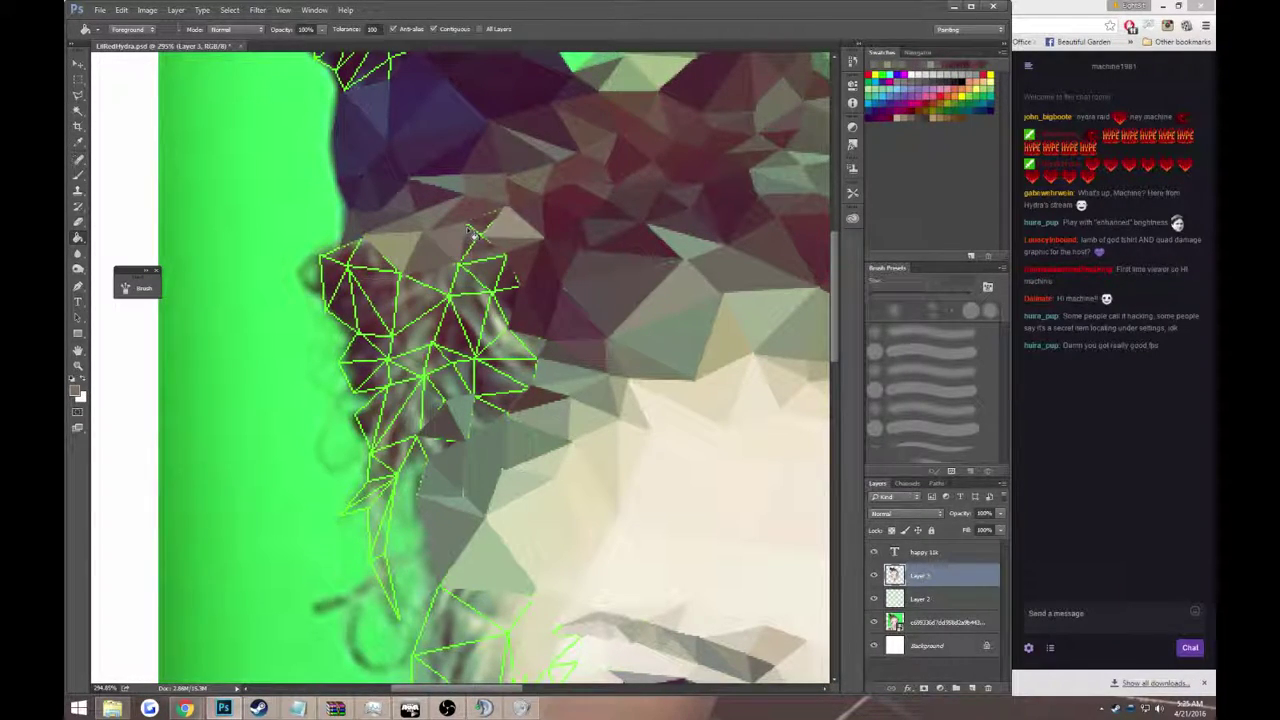
{"action": "key", "text": "ctrl+d"}
{"action": "key", "text": "l"}
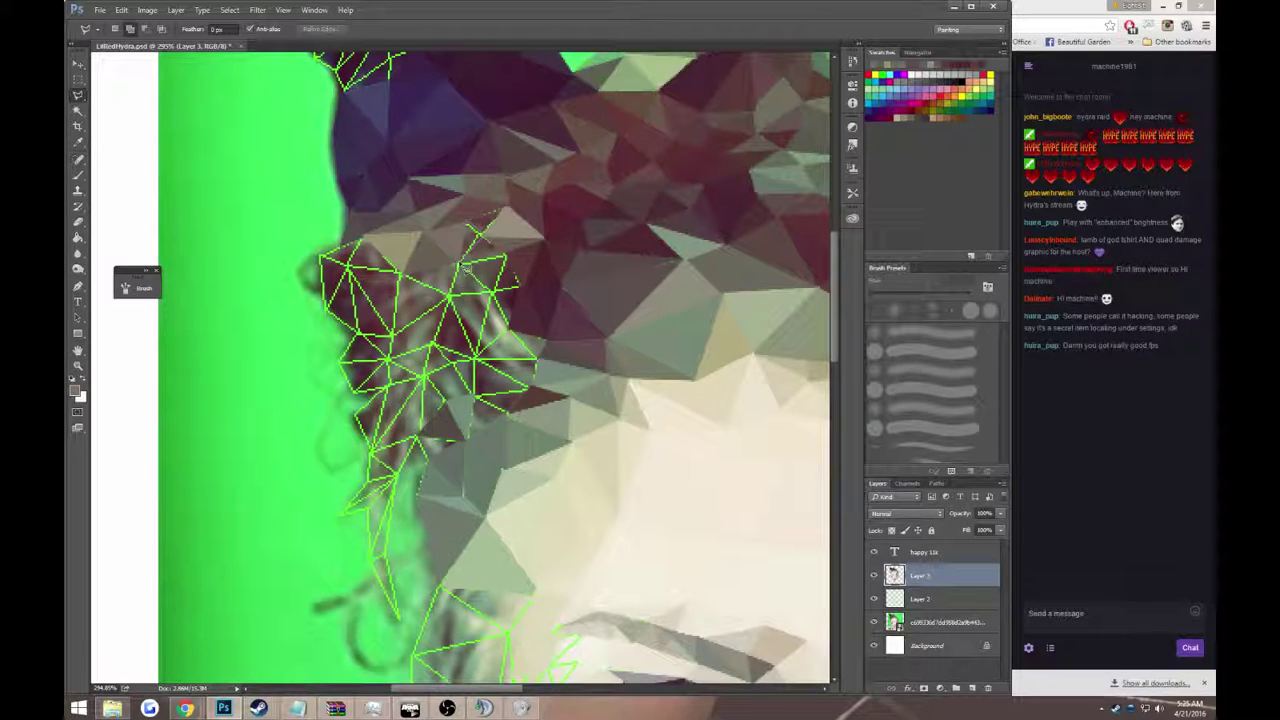
{"action": "key", "text": "i"}
{"action": "left_click", "coordinate": [476, 230]}
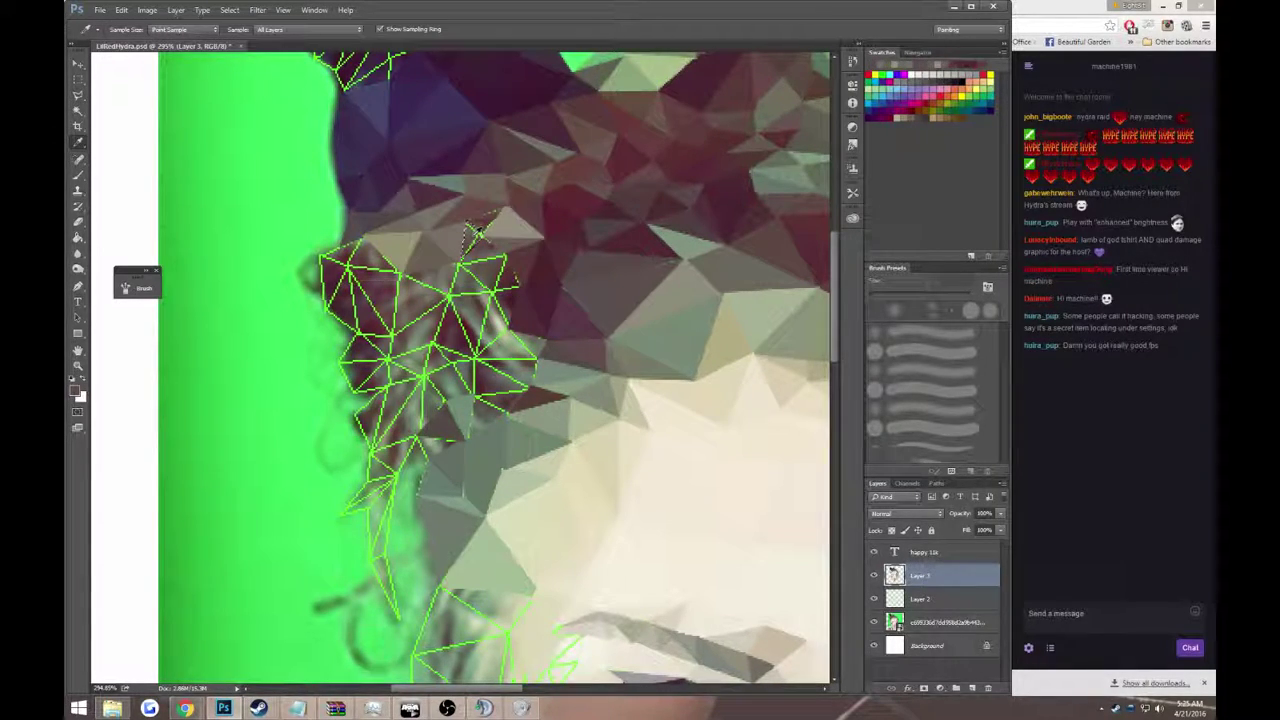
{"action": "key", "text": "g"}
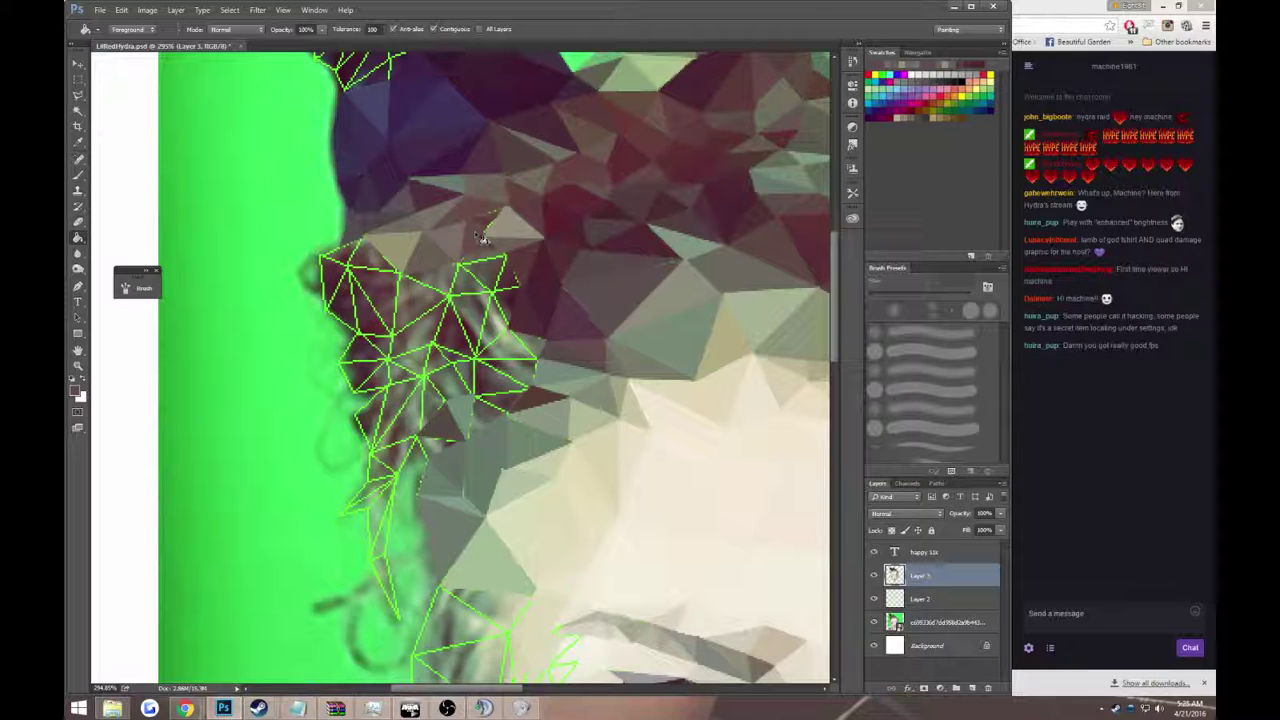
{"action": "key", "text": "l"}
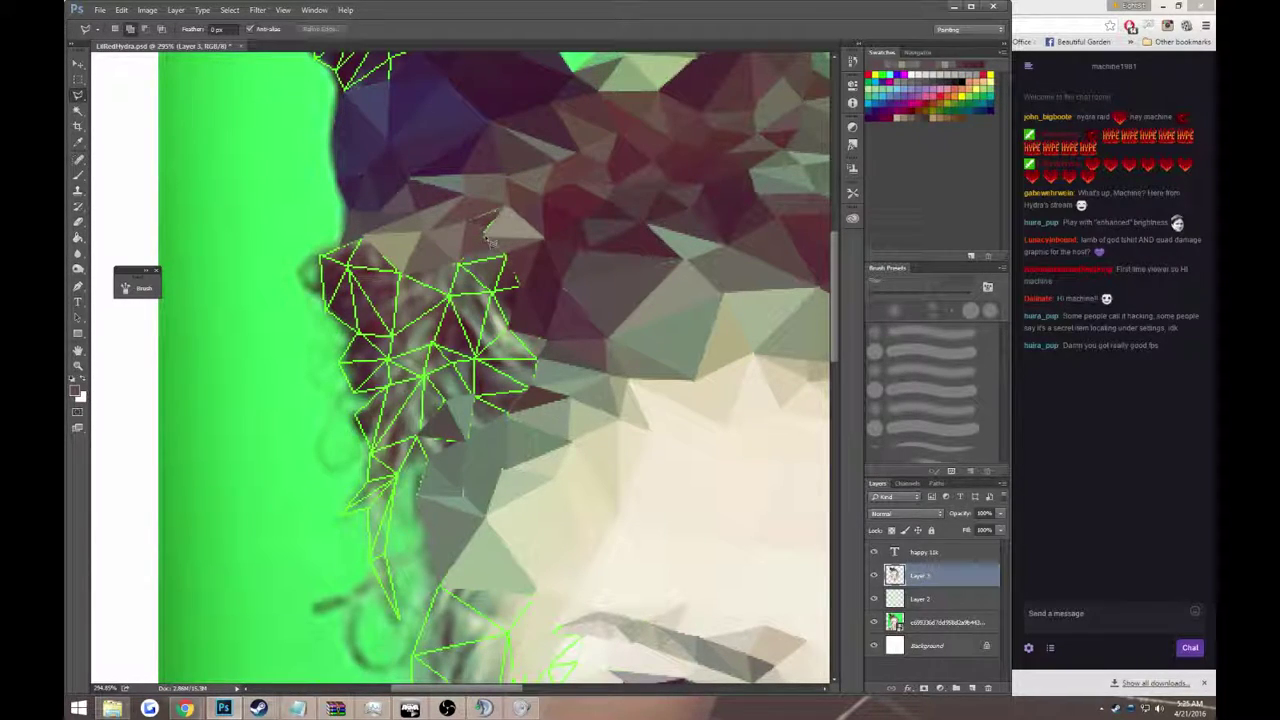
{"action": "left_click_drag", "start_coordinate": [490, 244], "coordinate": [486, 222]}
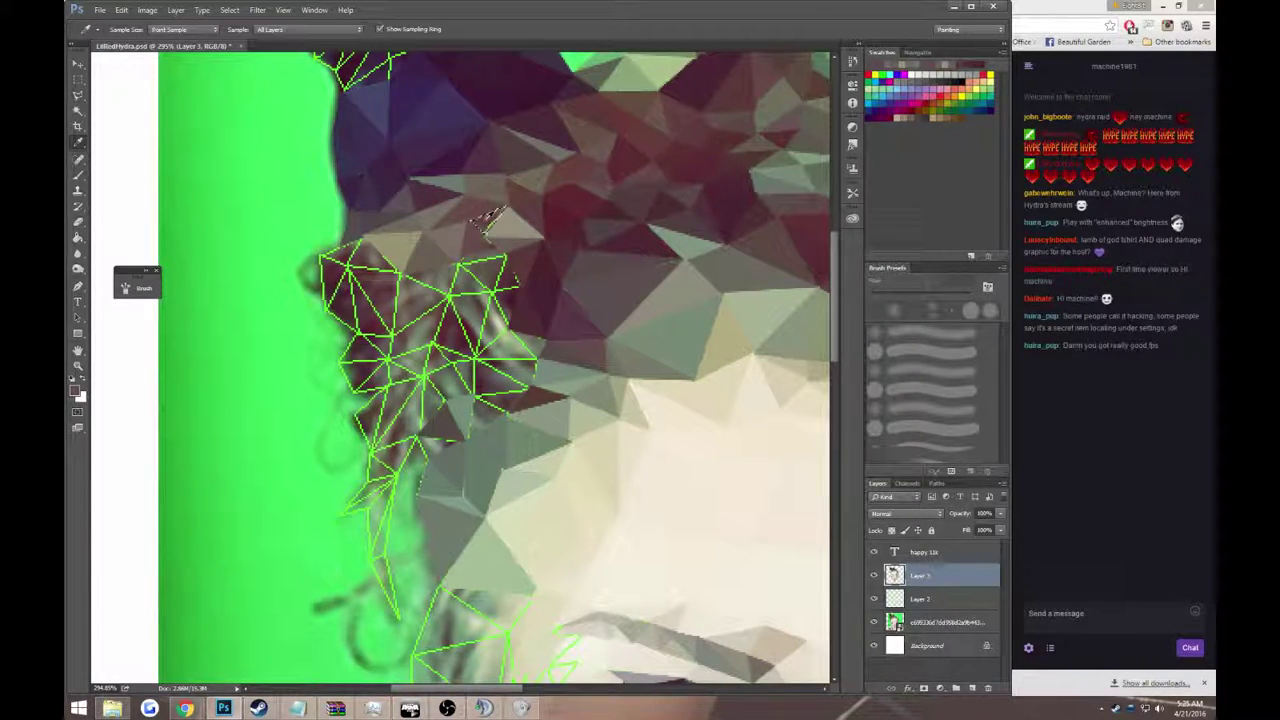
- Post a Twitch chat message inviting viewers to watch the portrait's face get finished
{"action": "key", "text": "g"}
{"action": "key", "text": "alt+Tab"}
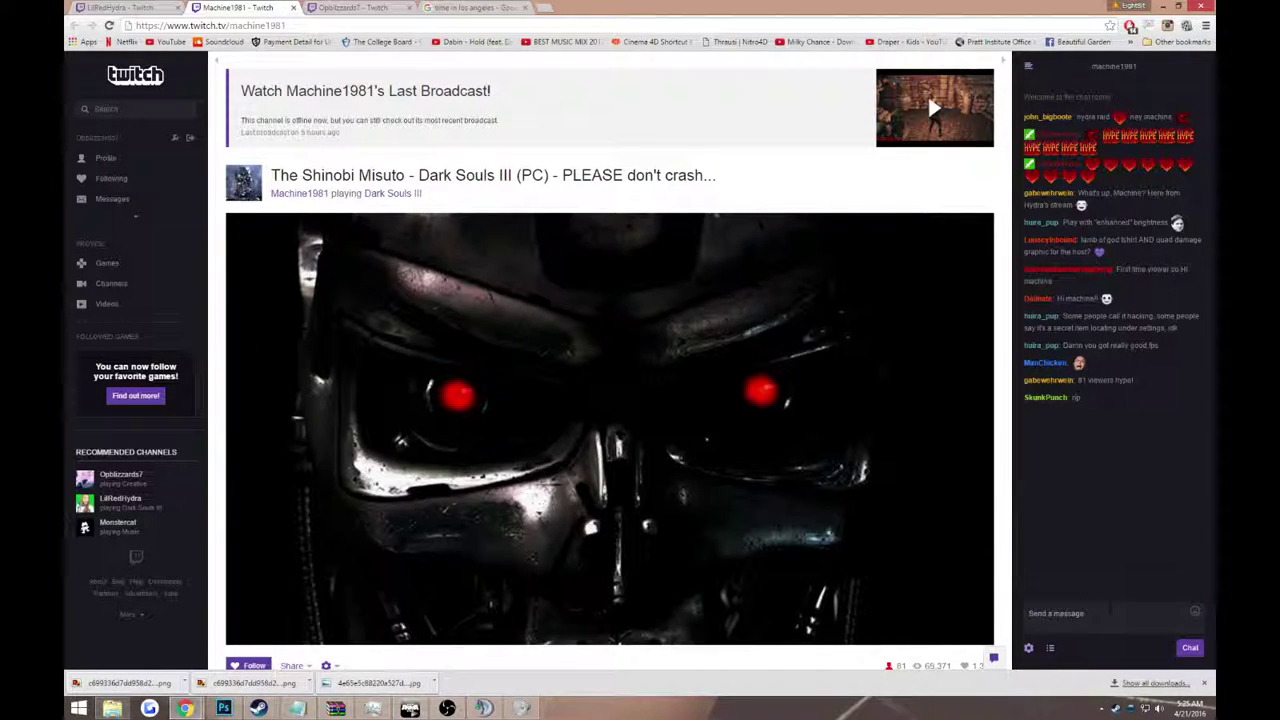
{"action": "left_click", "coordinate": [1060, 613]}
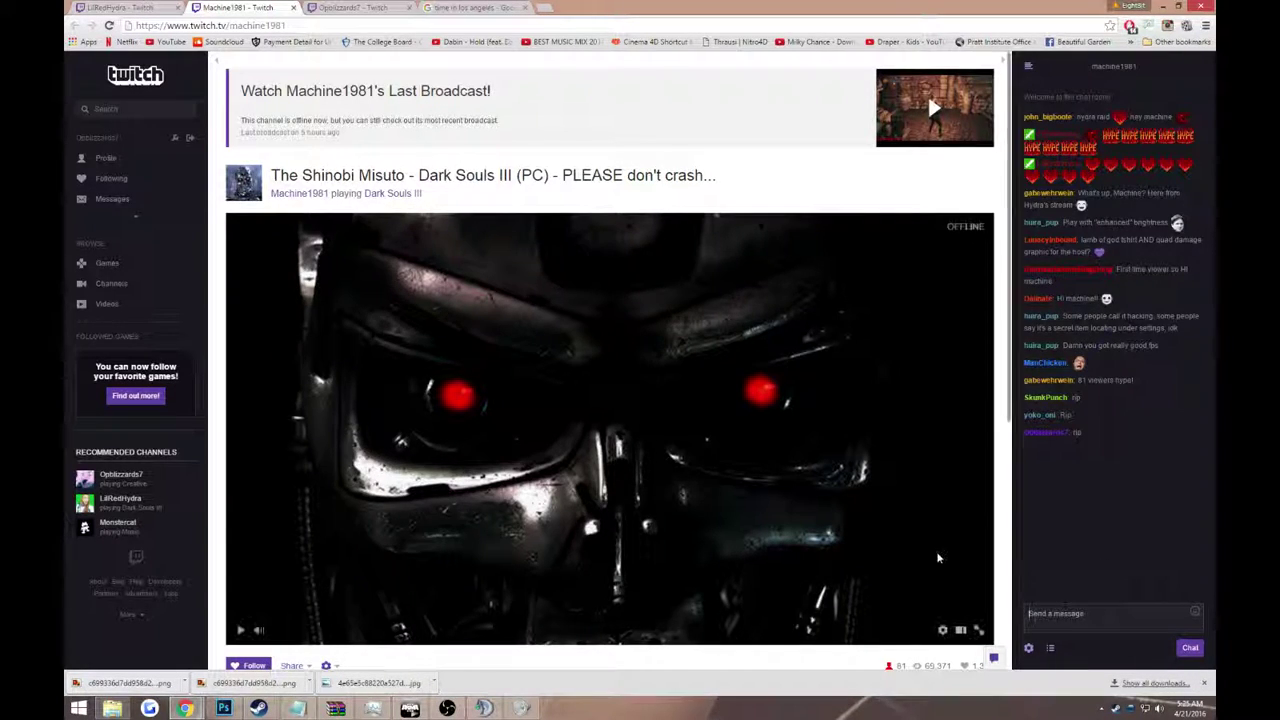
{"action": "scroll", "coordinate": [960, 560], "scroll_direction": "down", "scroll_amount": 3}
{"action": "scroll", "coordinate": [950, 569], "scroll_direction": "up", "scroll_amount": 3}
{"action": "scroll", "coordinate": [950, 569], "scroll_direction": "down", "scroll_amount": 1}
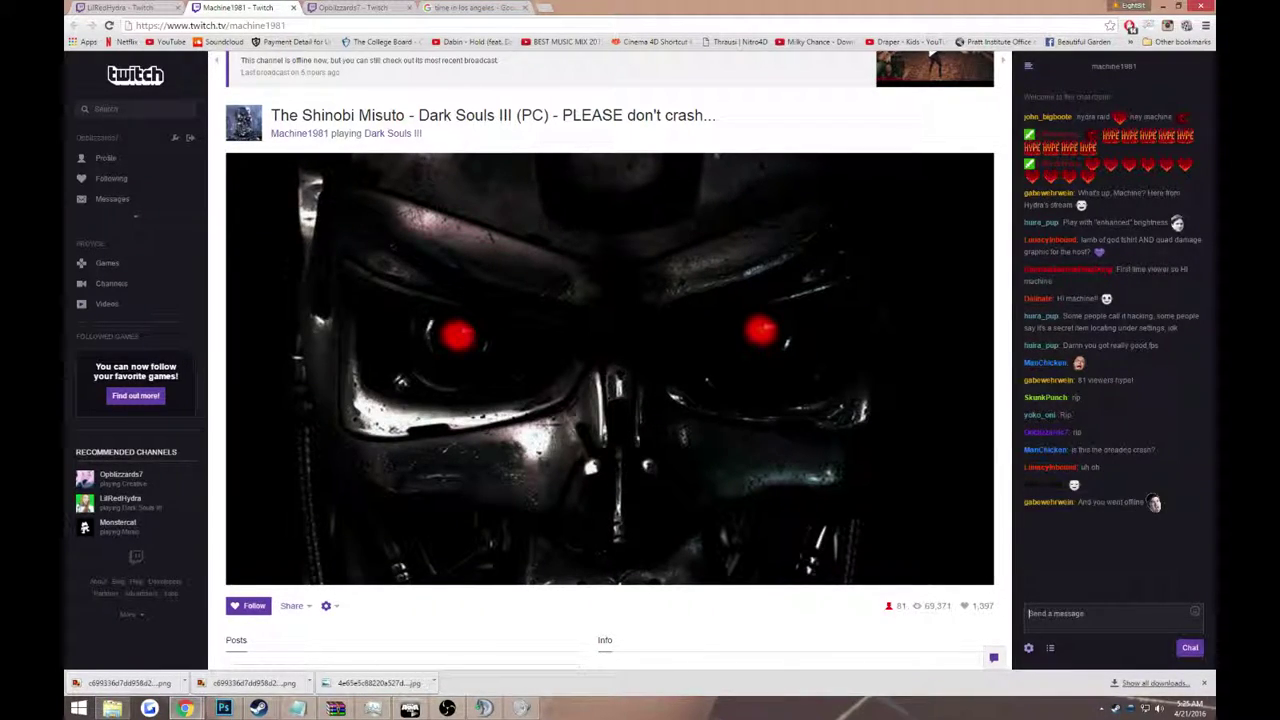
{"action": "type", "text": "d"}
{"action": "type", "text": "e finish"}
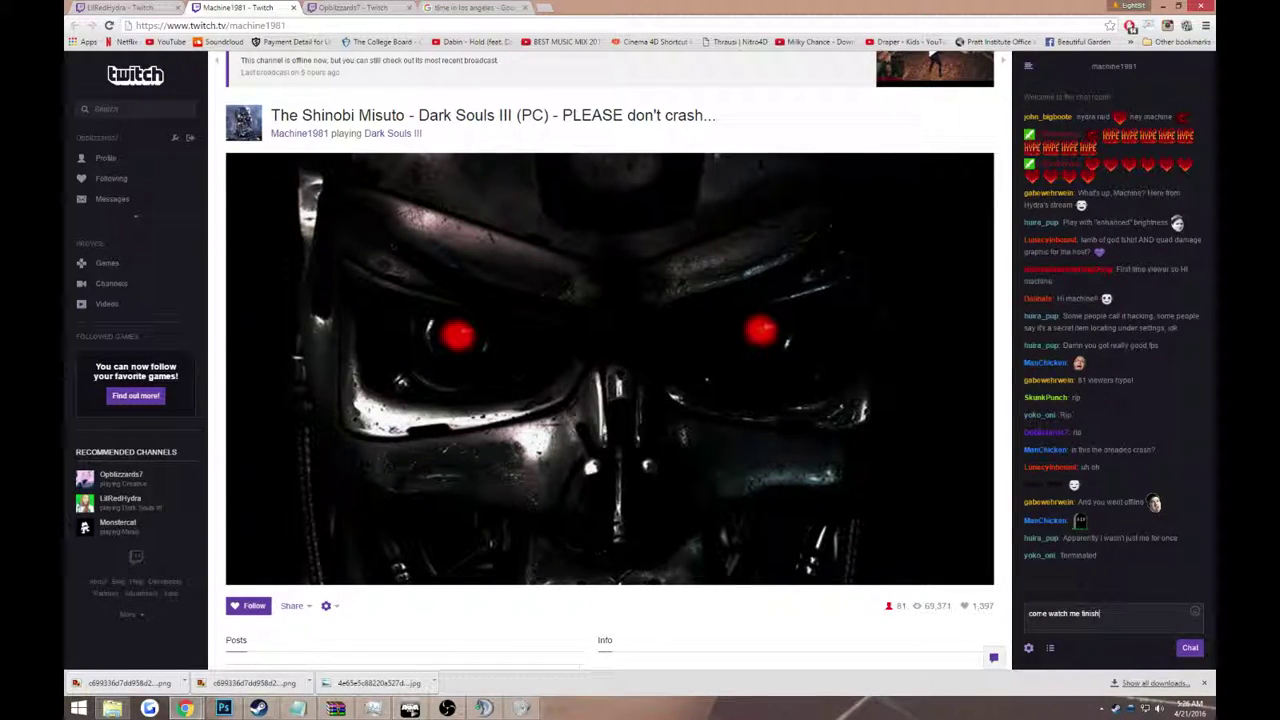
{"action": "type", "text": " Hydra's fa"}
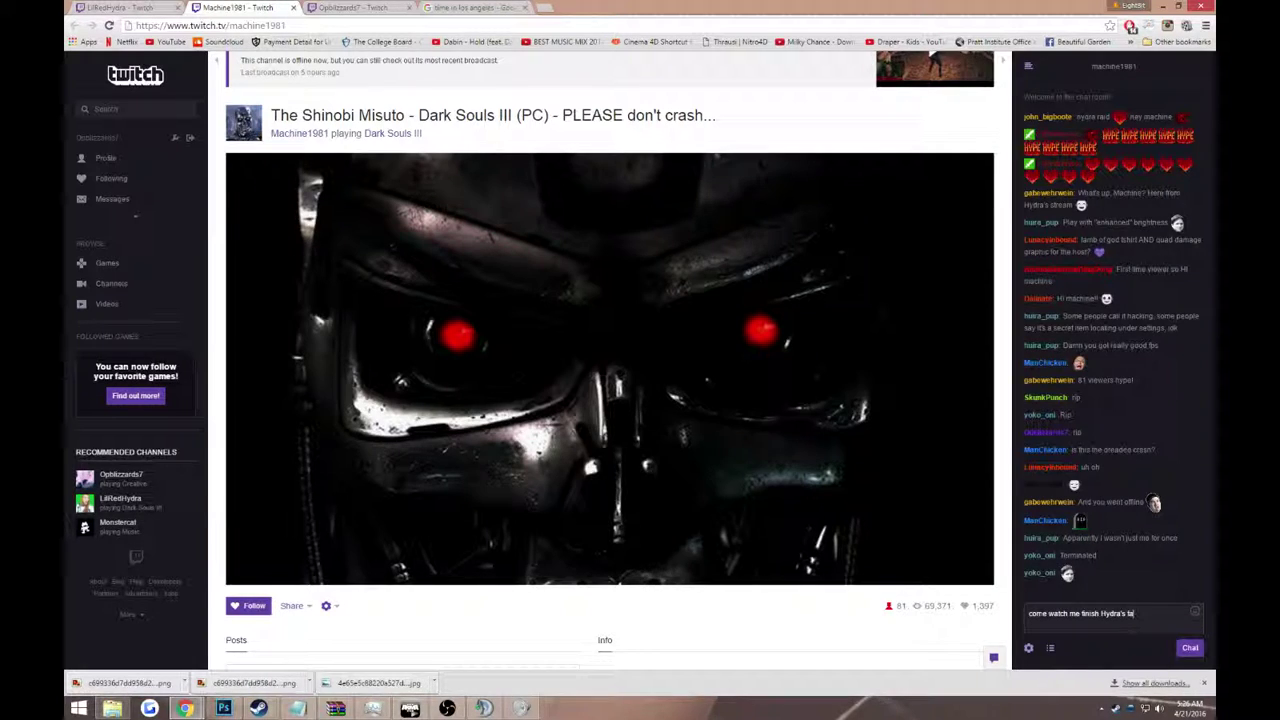
{"action": "type", "text": "ce"}
{"action": "key", "text": "Return"}
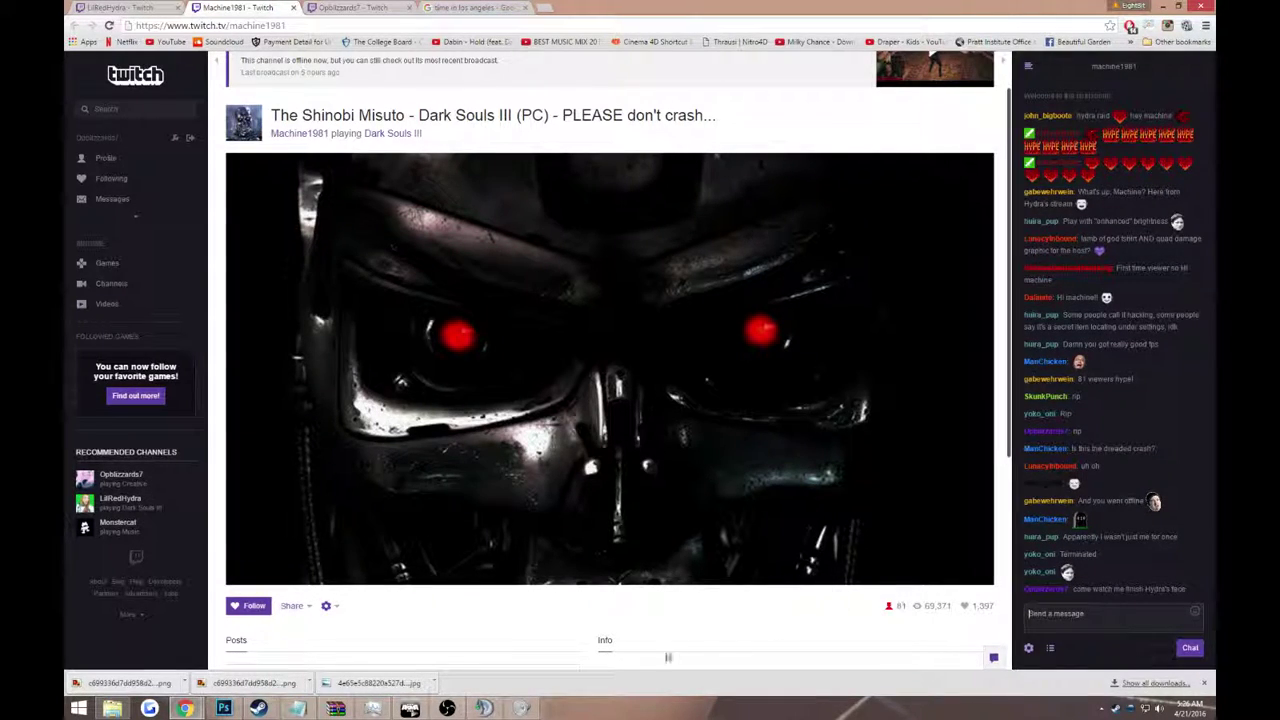
- Zoom out to 100% to show the full portrait with its 'happy 11k' text, reloading Twitch in between
{"action": "left_click", "coordinate": [223, 708]}
{"action": "key", "text": "z"}
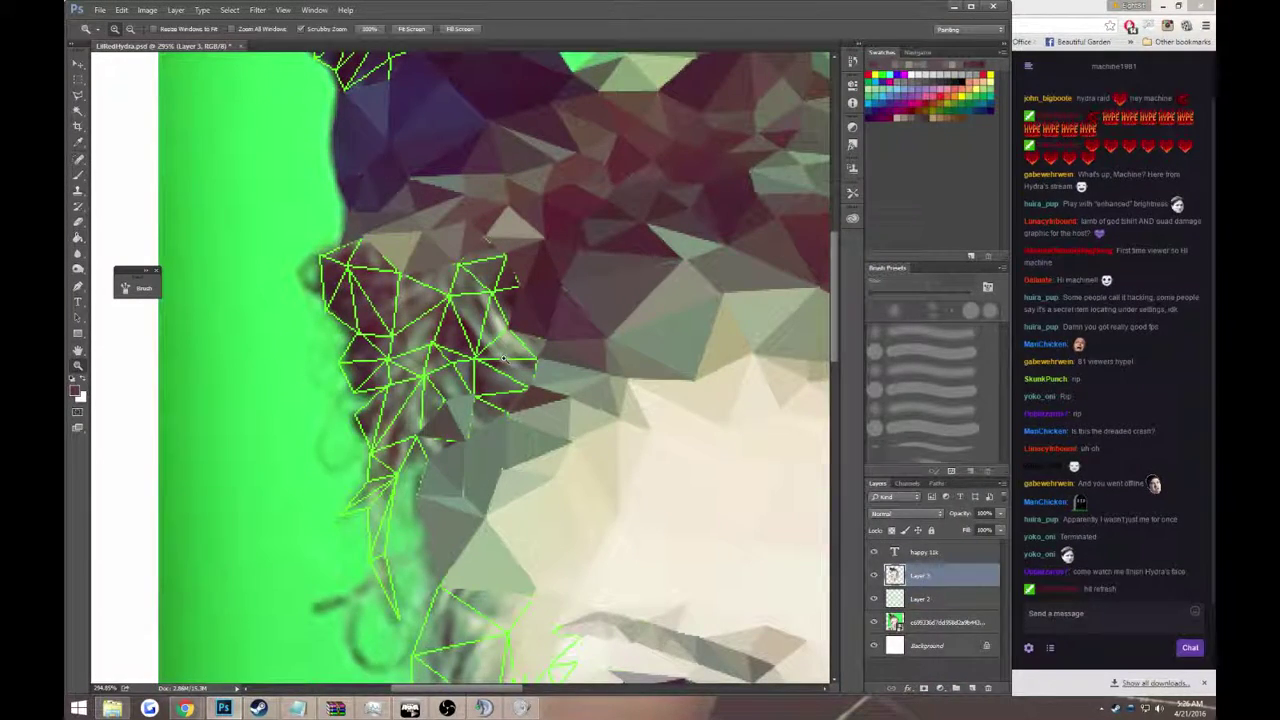
{"action": "left_click", "coordinate": [505, 376], "text": "alt"}
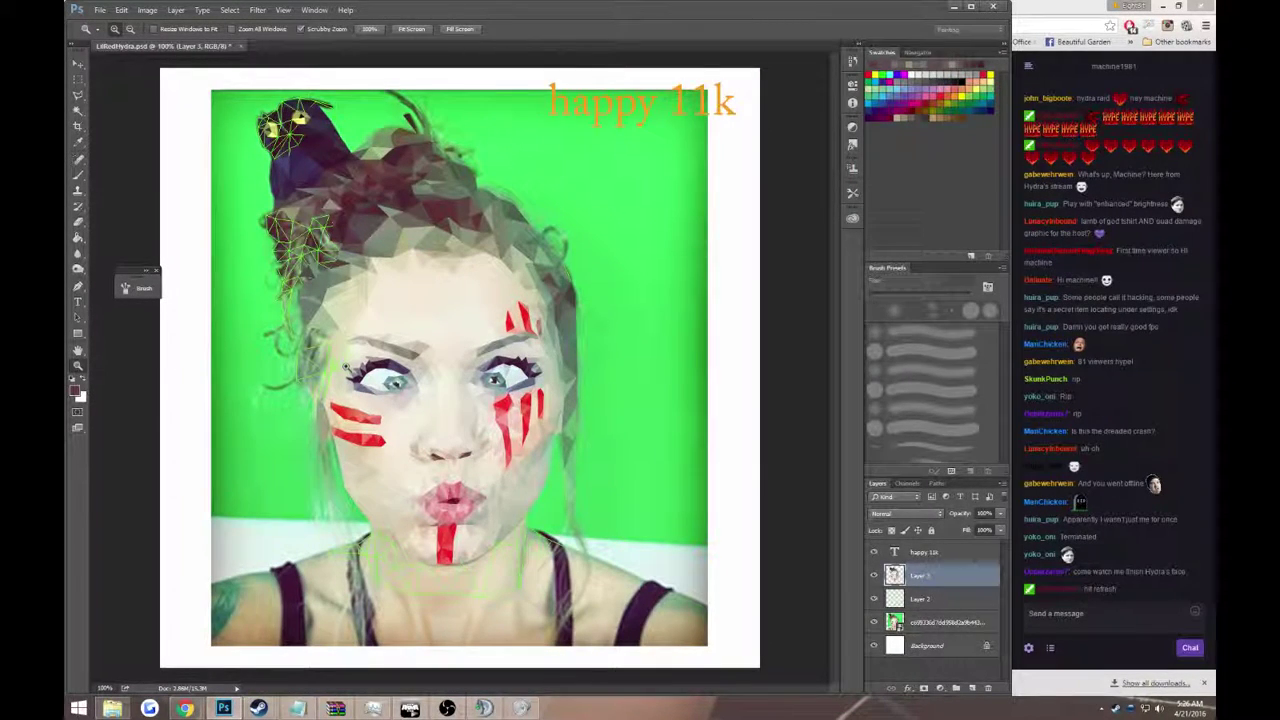
{"action": "key", "text": "alt+Tab"}
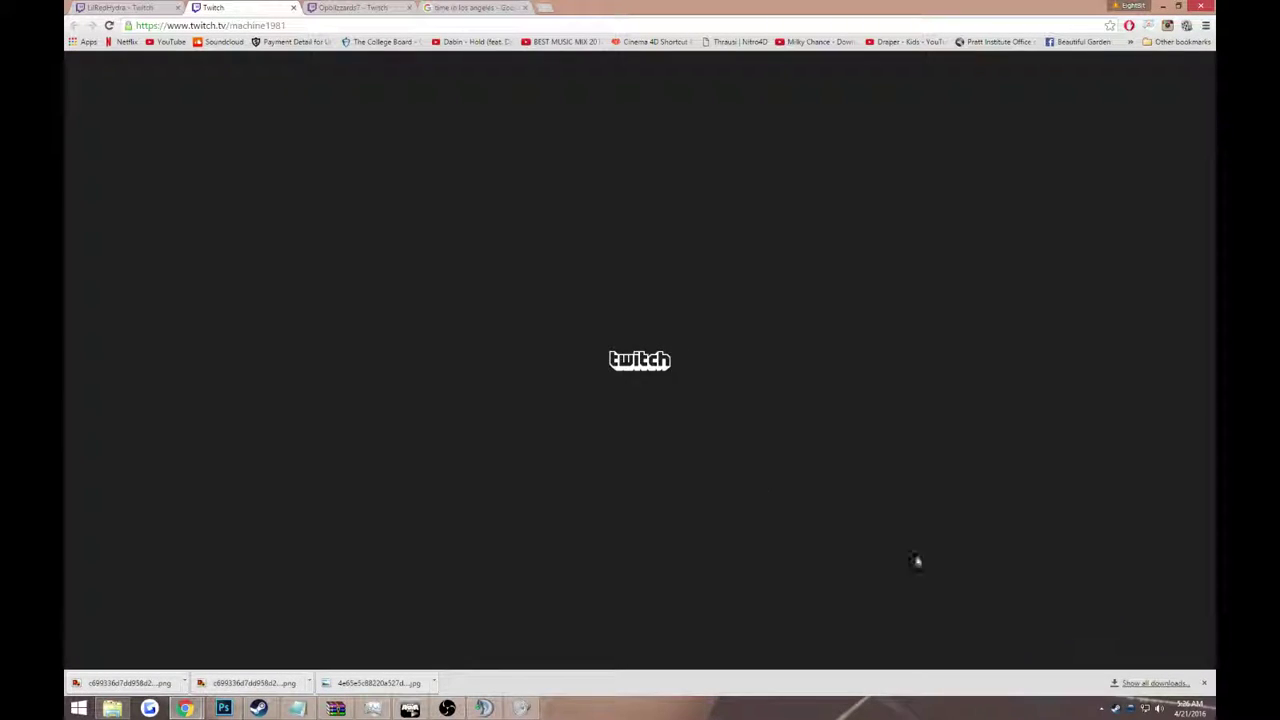
{"action": "left_click", "coordinate": [223, 708]}
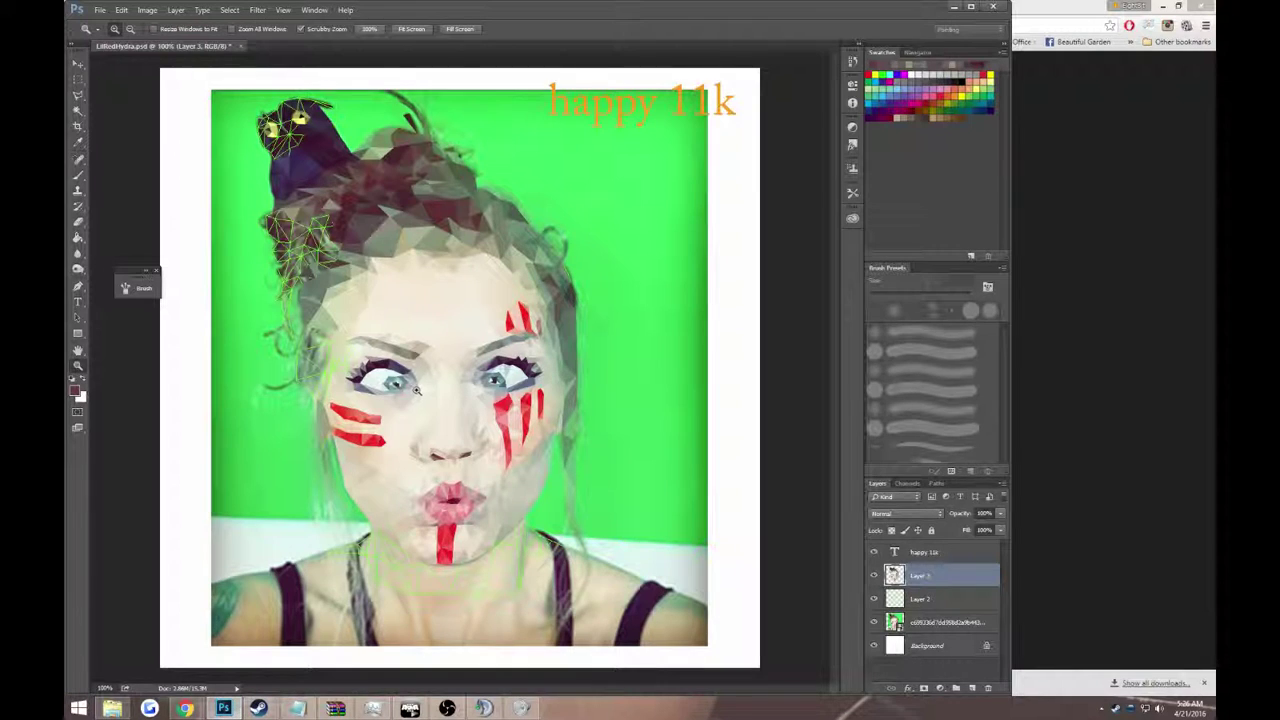